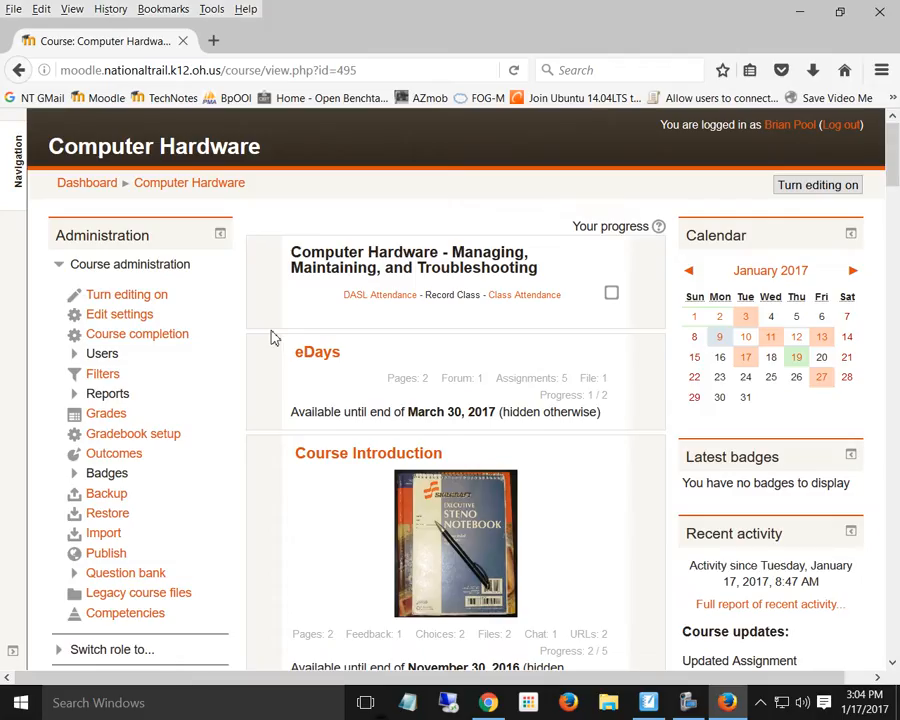
Set Enable completion tracking to Yes in the Computer Hardware course settings and save them
{"action": "left_click", "coordinate": [116, 317]}
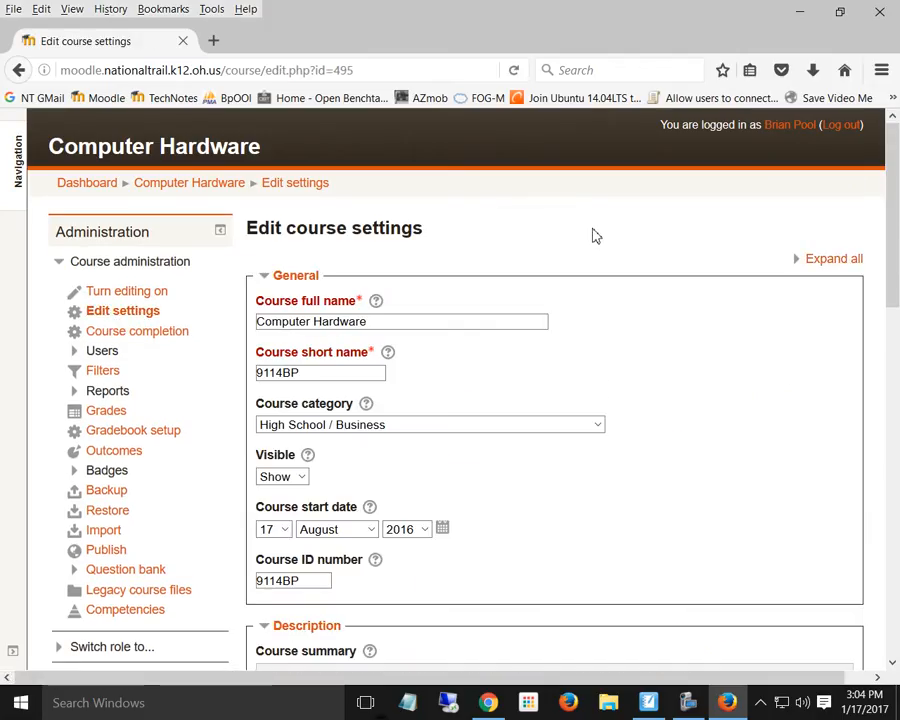
{"action": "scroll", "coordinate": [593, 235], "scroll_direction": "down", "scroll_amount": 10}
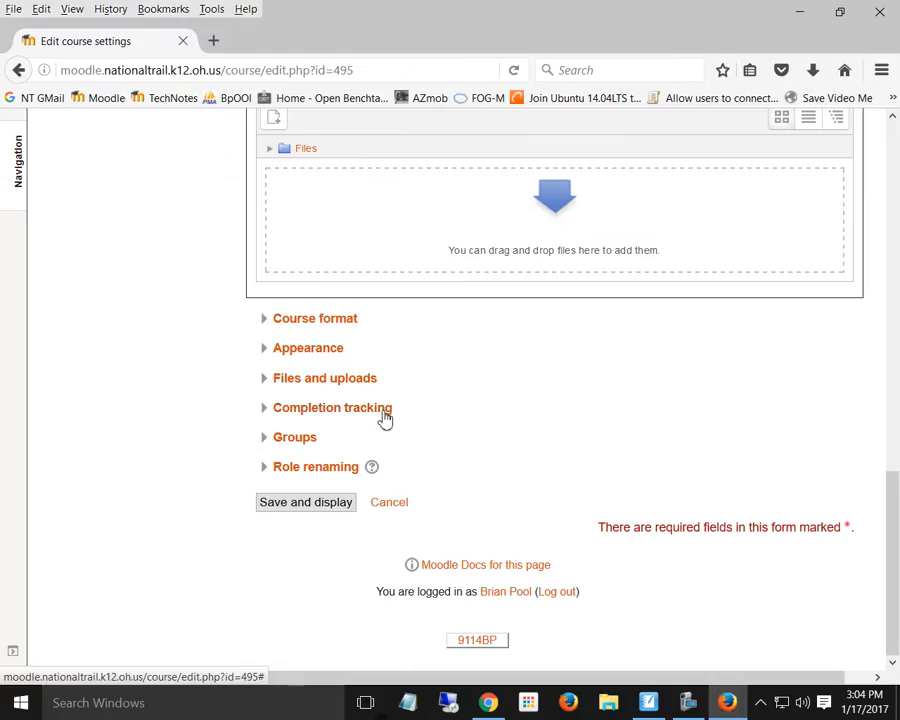
{"action": "left_click", "coordinate": [265, 410]}
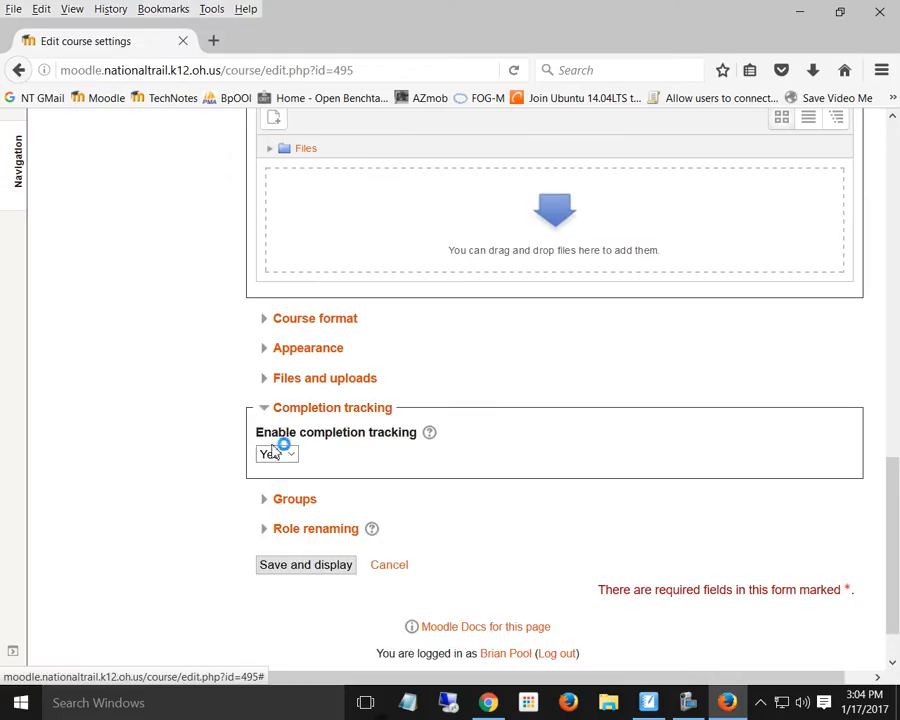
{"action": "left_click", "coordinate": [286, 457]}
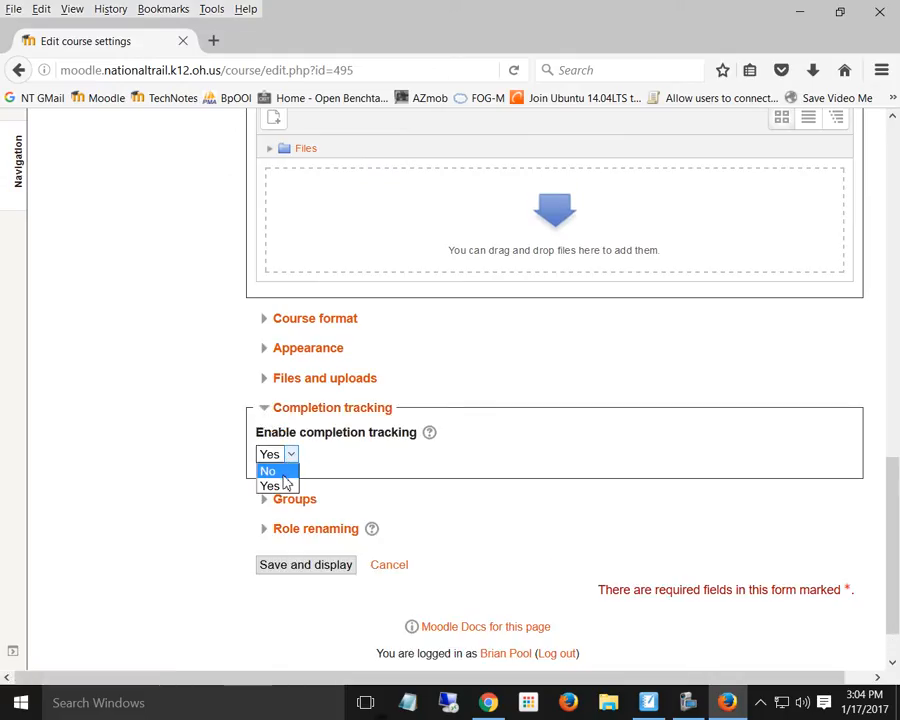
{"action": "left_click", "coordinate": [272, 485]}
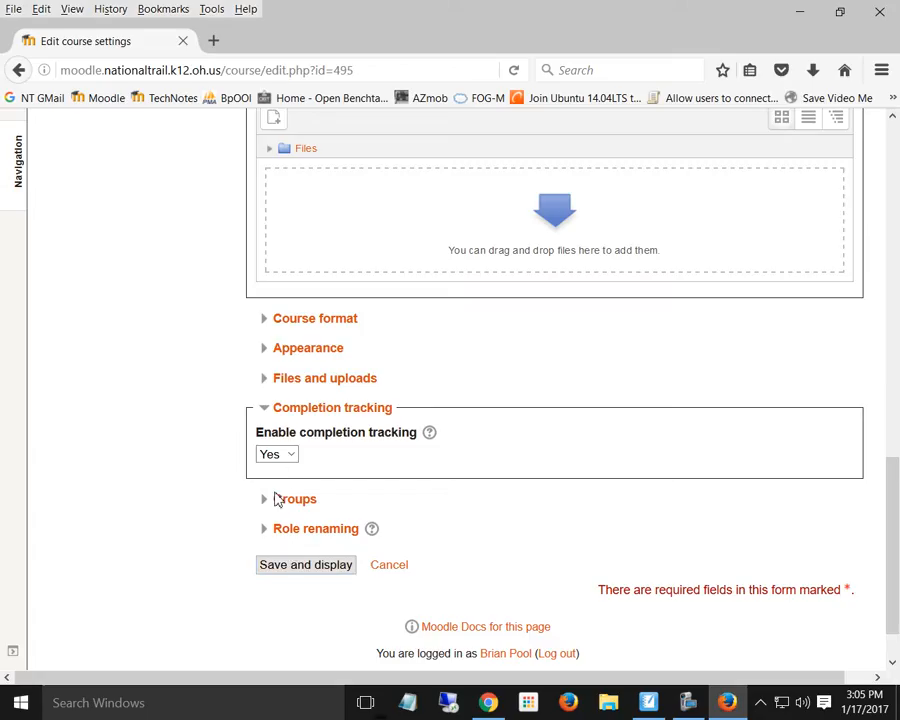
{"action": "left_click", "coordinate": [295, 568]}
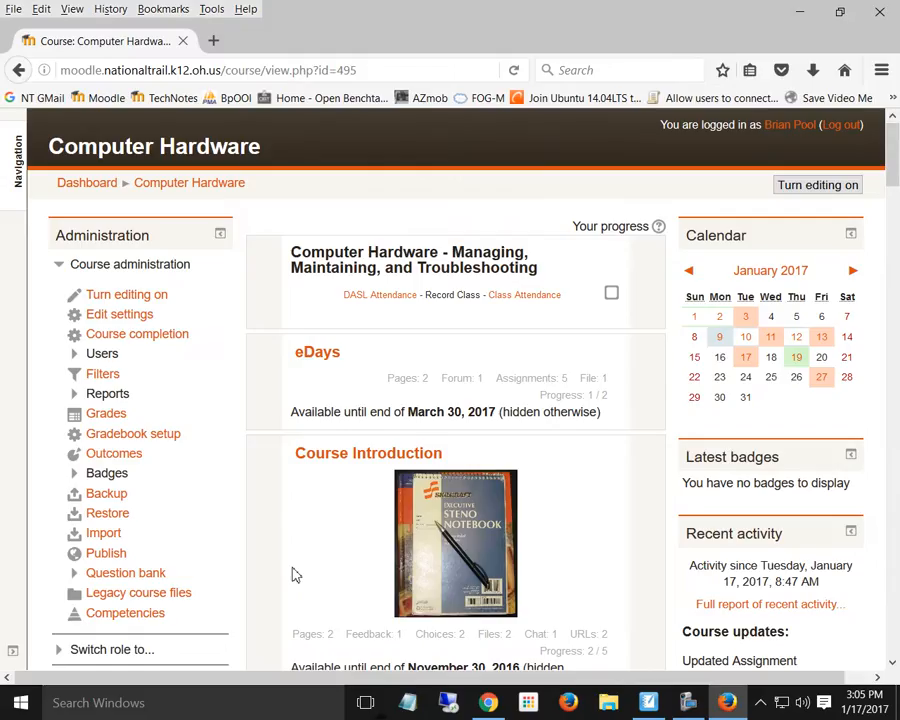
Open the course's Activity completion report and examine the students' completion marks across the activities
{"action": "left_click", "coordinate": [75, 398]}
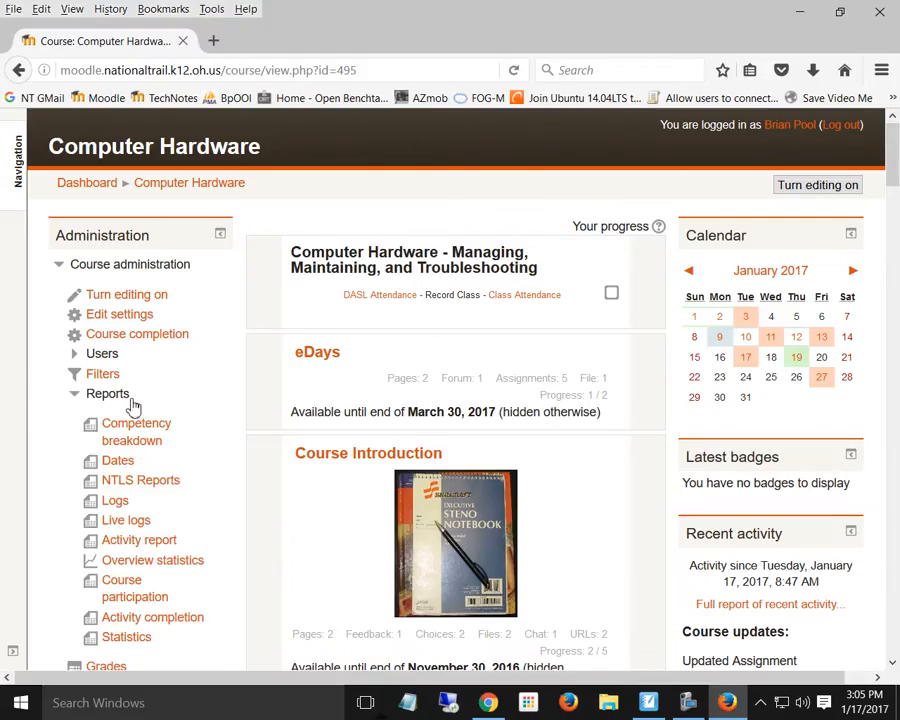
{"action": "left_click", "coordinate": [128, 622]}
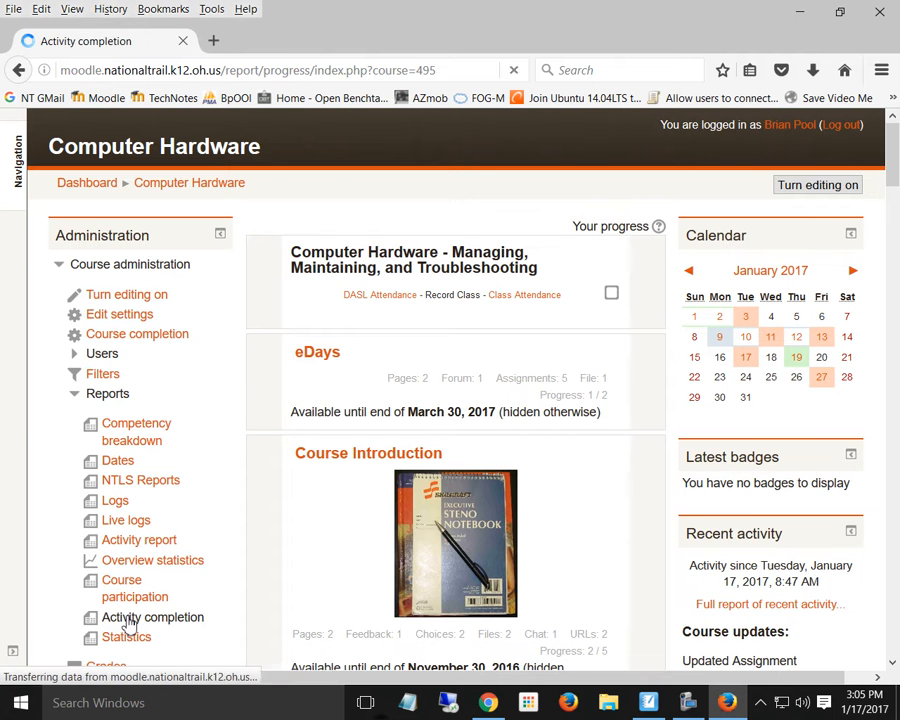
{"action": "scroll", "coordinate": [890, 320], "scroll_direction": "down", "scroll_amount": 3}
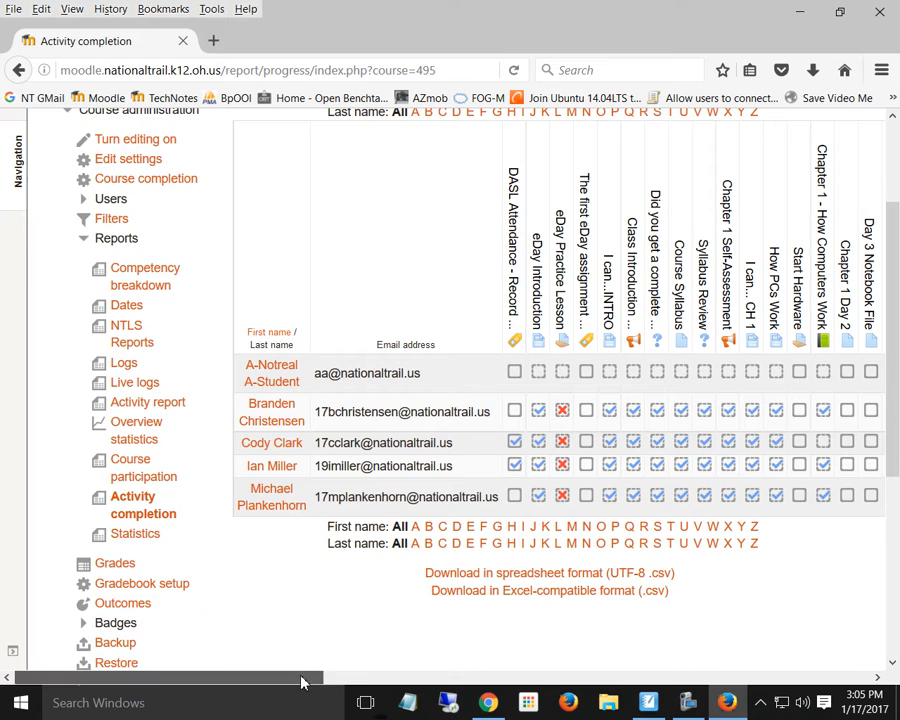
{"action": "left_click_drag", "start_coordinate": [301, 676], "coordinate": [682, 688]}
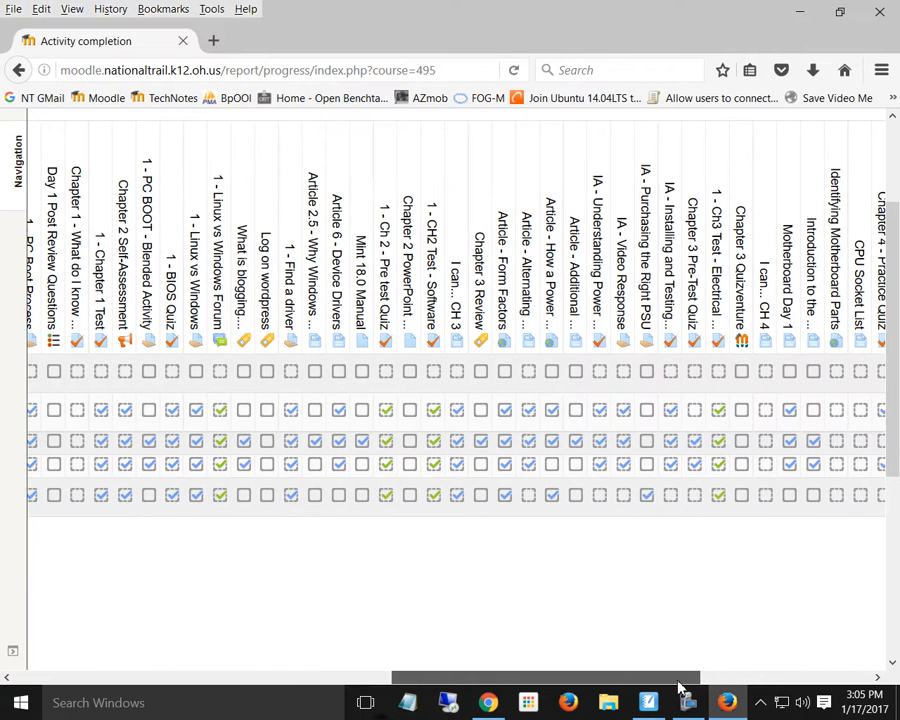
{"action": "left_click_drag", "start_coordinate": [573, 682], "coordinate": [189, 682]}
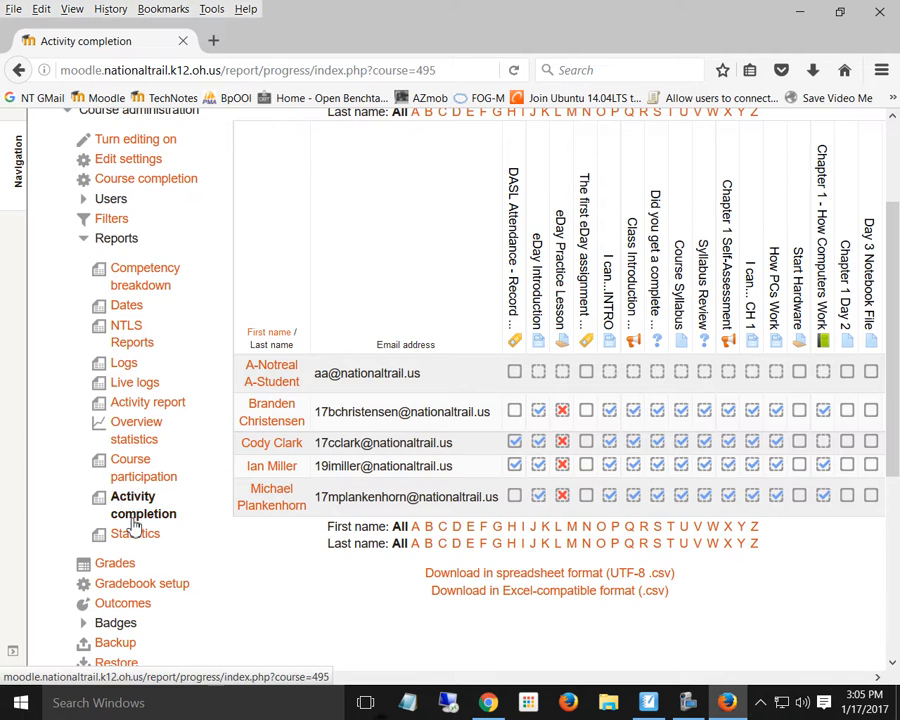
Return to the Computer Hardware course and open the "I Can..." page in the CH 15 - Purchasing a PC or Building Your Own section
{"action": "scroll", "coordinate": [125, 528], "scroll_direction": "up", "scroll_amount": 3}
{"action": "left_click", "coordinate": [184, 186]}
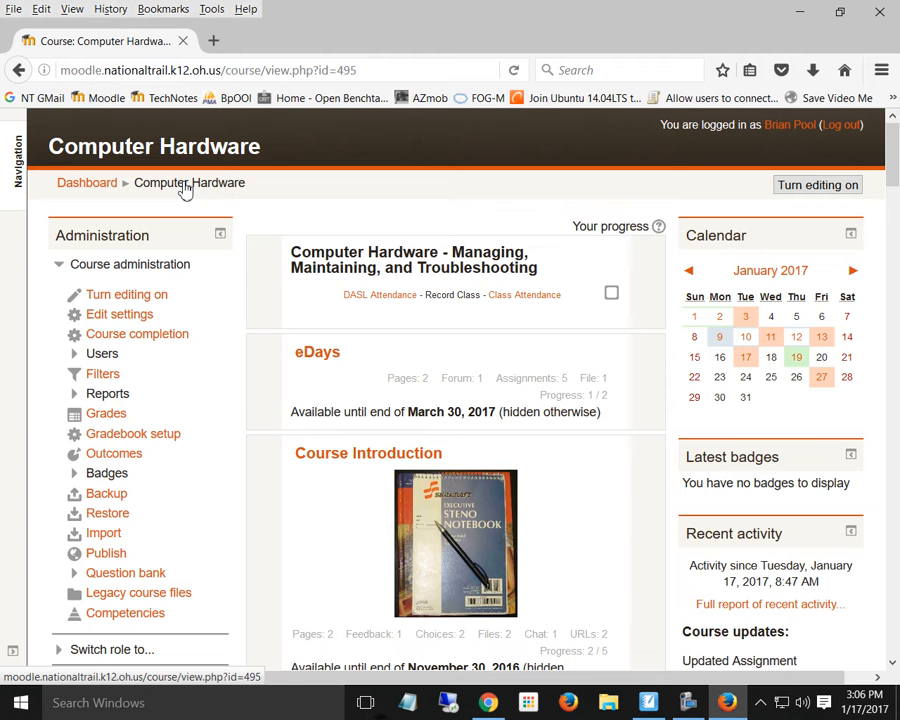
{"action": "left_click_drag", "start_coordinate": [892, 155], "coordinate": [876, 490]}
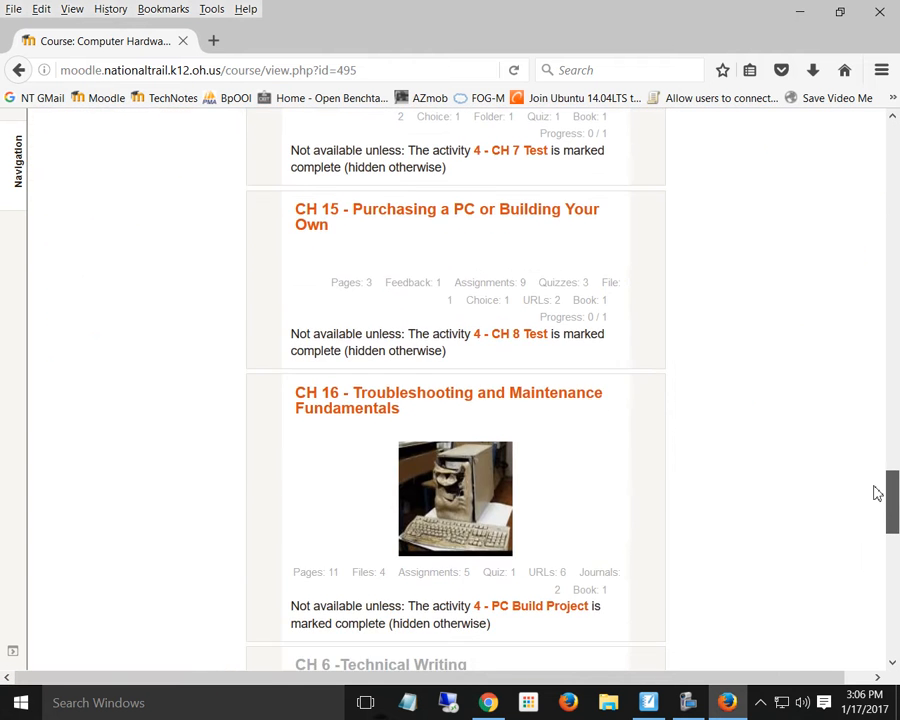
{"action": "left_click", "coordinate": [410, 212]}
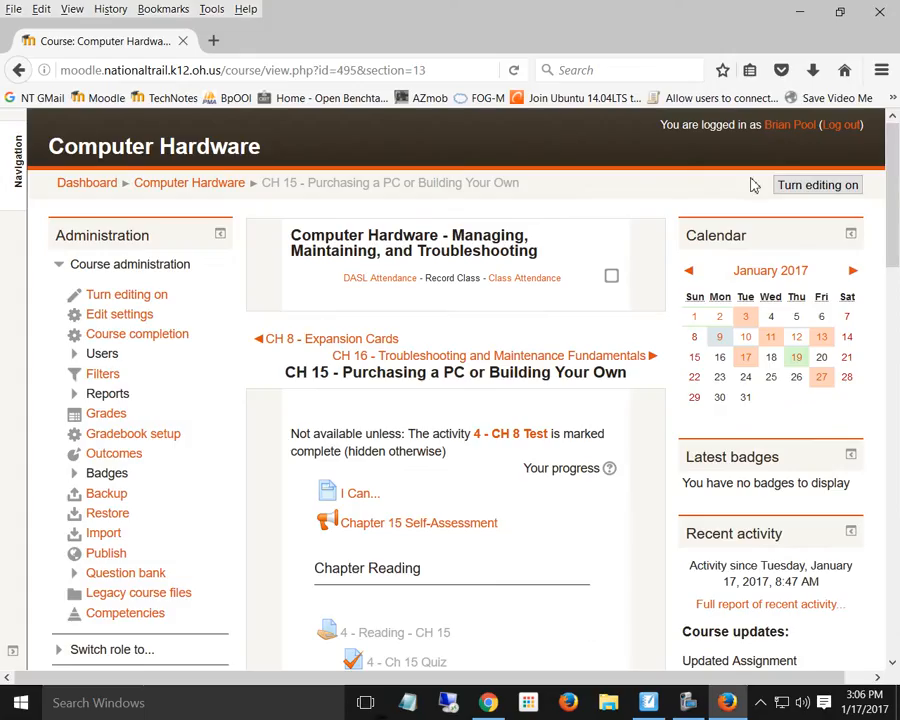
{"action": "scroll", "coordinate": [700, 192], "scroll_direction": "down", "scroll_amount": 3}
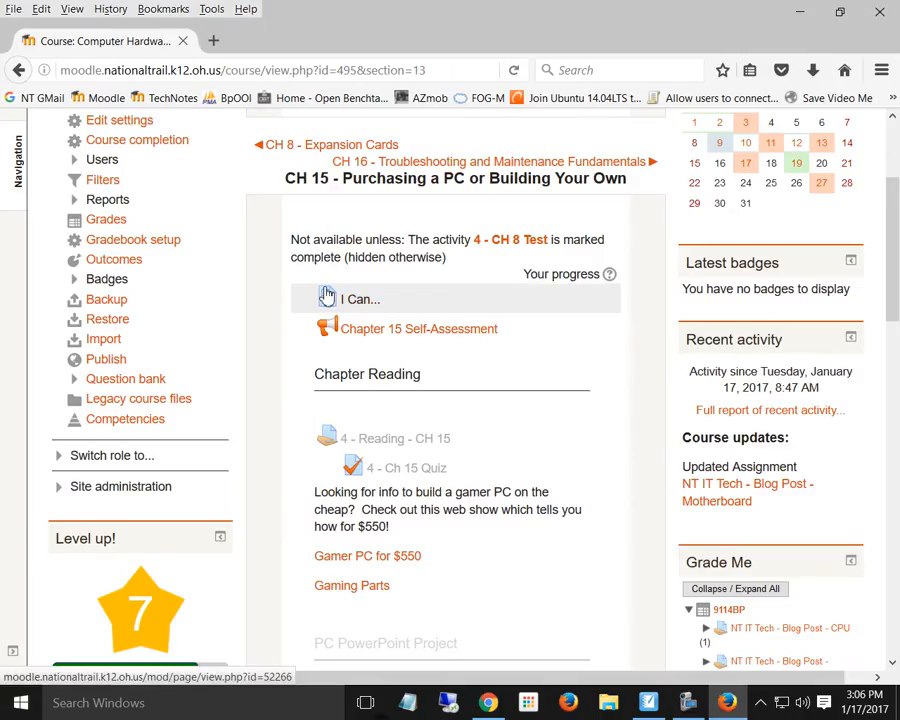
{"action": "left_click", "coordinate": [357, 301]}
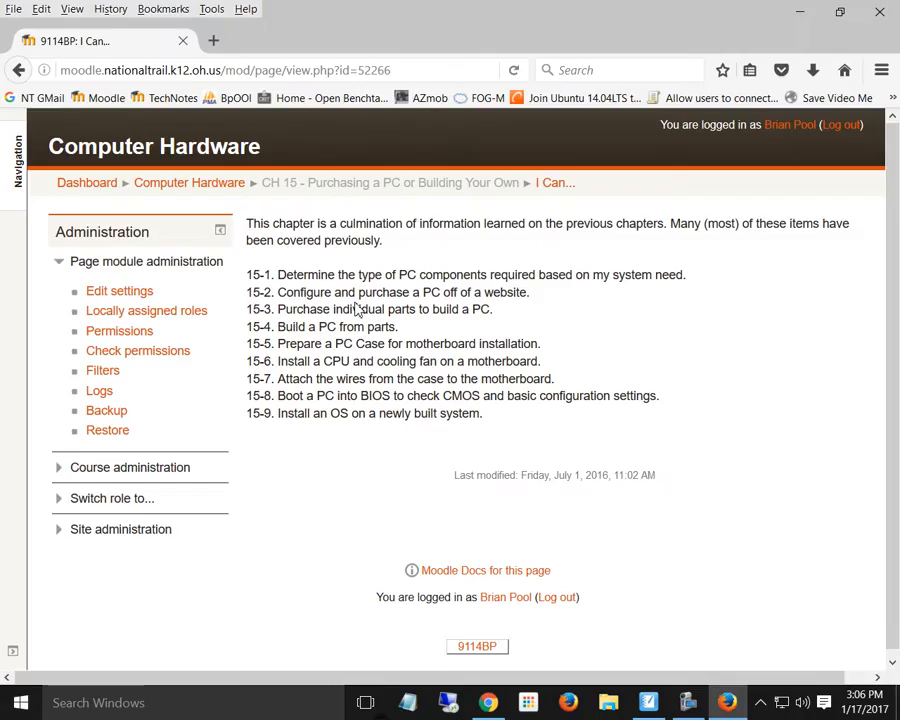
Set the "I Can..." page's completion tracking to "Show activity as complete when conditions are met" in its settings
{"action": "left_click", "coordinate": [128, 297]}
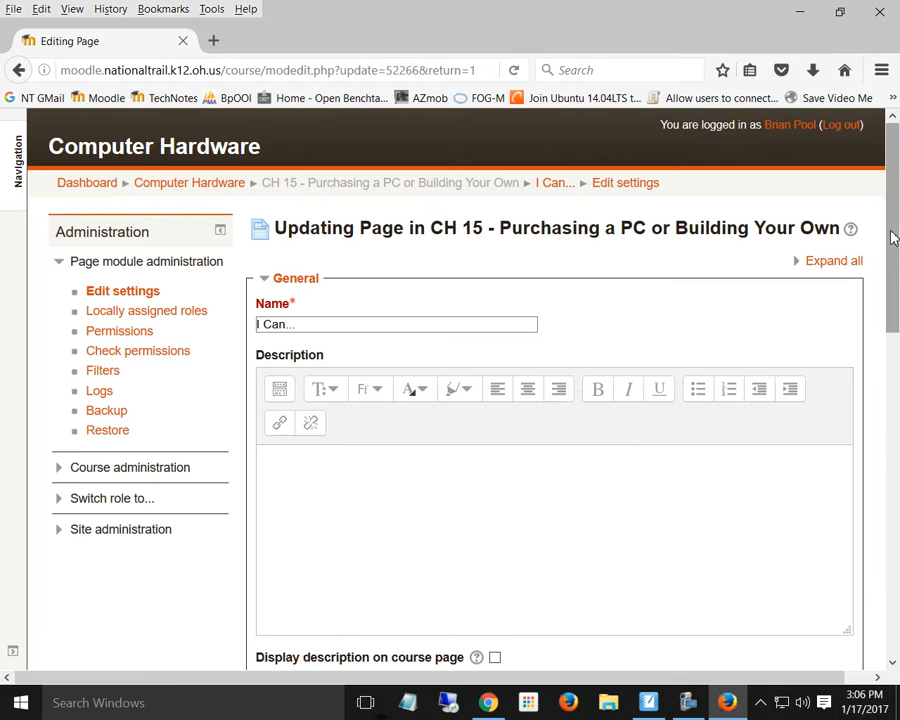
{"action": "left_click_drag", "start_coordinate": [893, 235], "coordinate": [893, 270]}
{"action": "scroll", "coordinate": [893, 270], "scroll_direction": "down", "scroll_amount": 10}
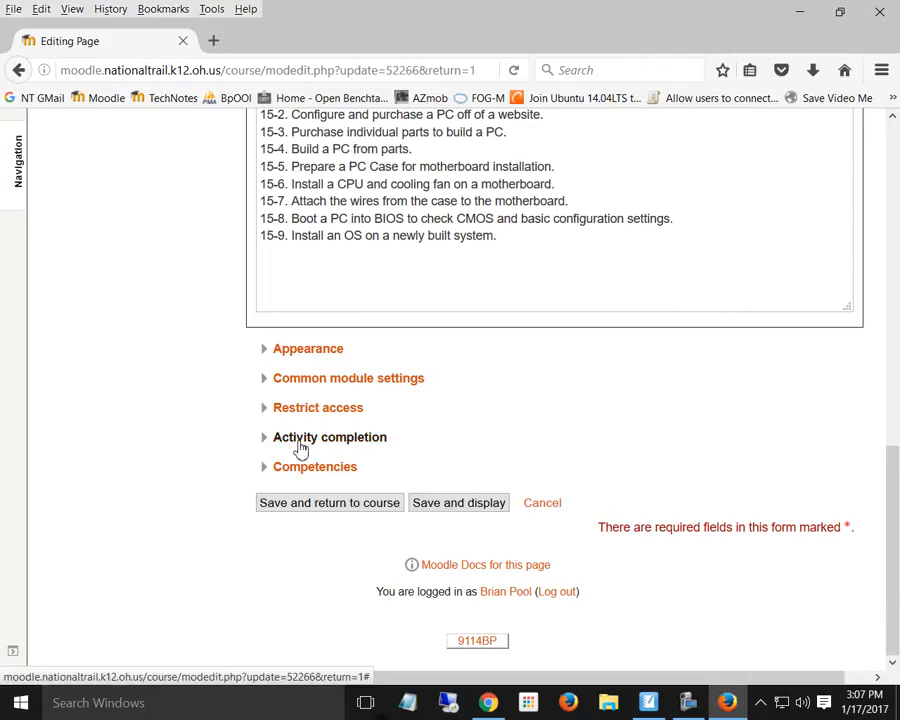
{"action": "left_click", "coordinate": [288, 440]}
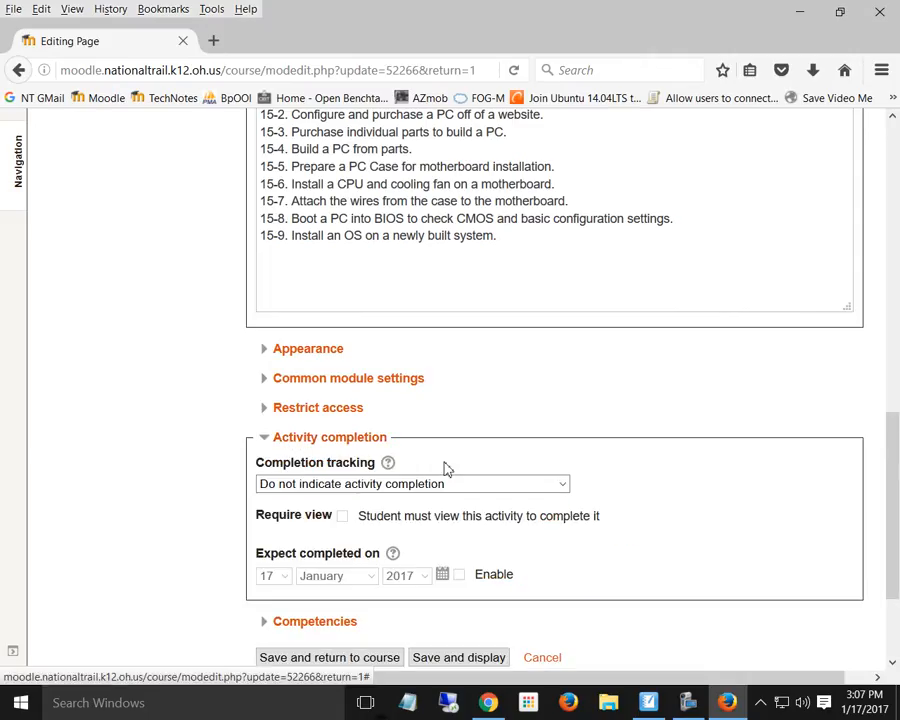
{"action": "left_click", "coordinate": [262, 485]}
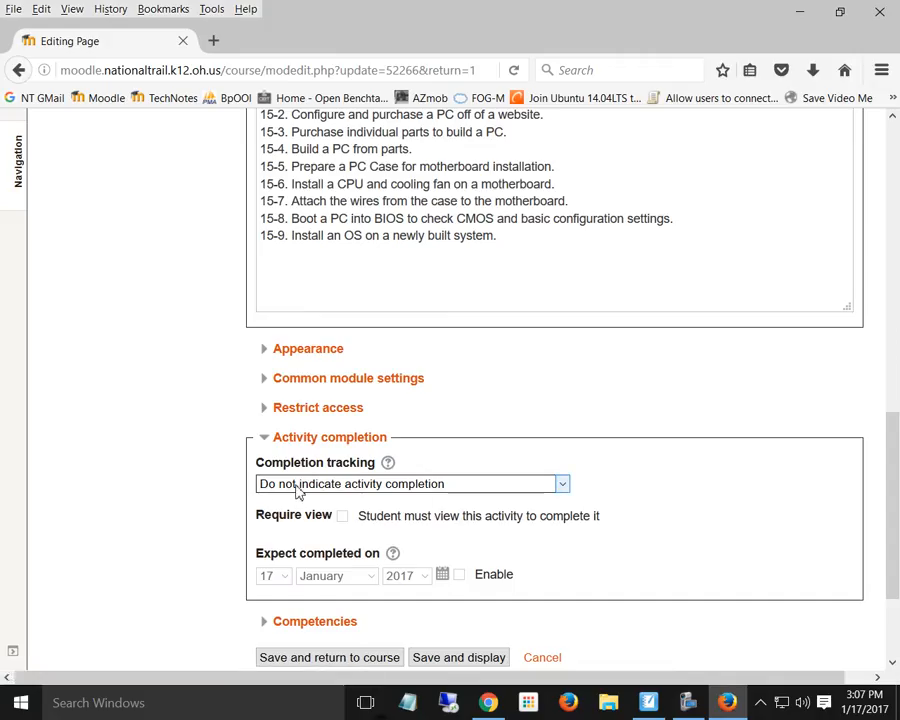
{"action": "left_click", "coordinate": [457, 485]}
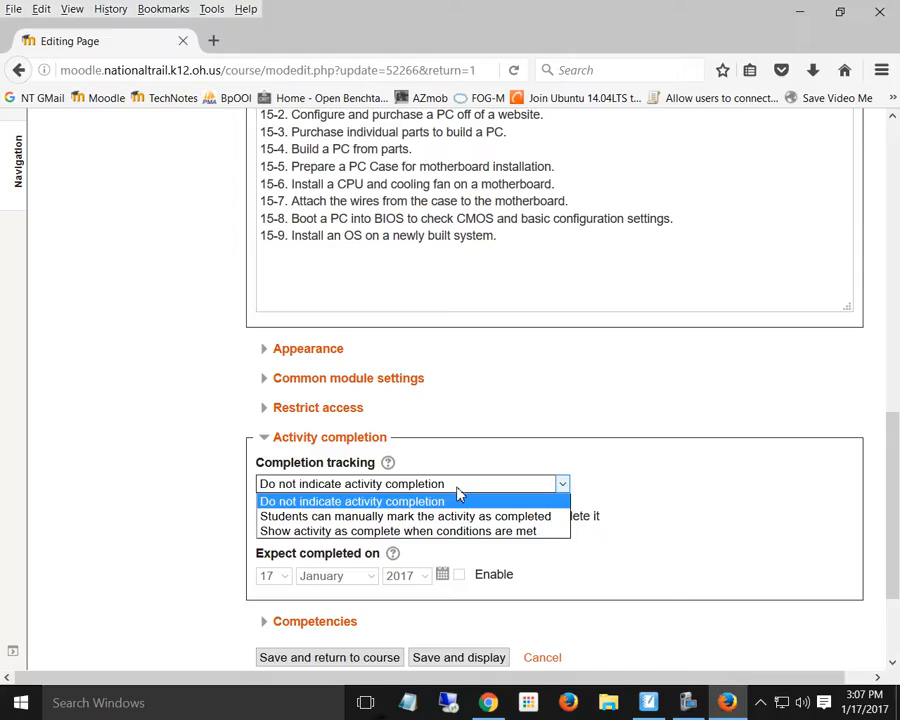
{"action": "left_click", "coordinate": [428, 533]}
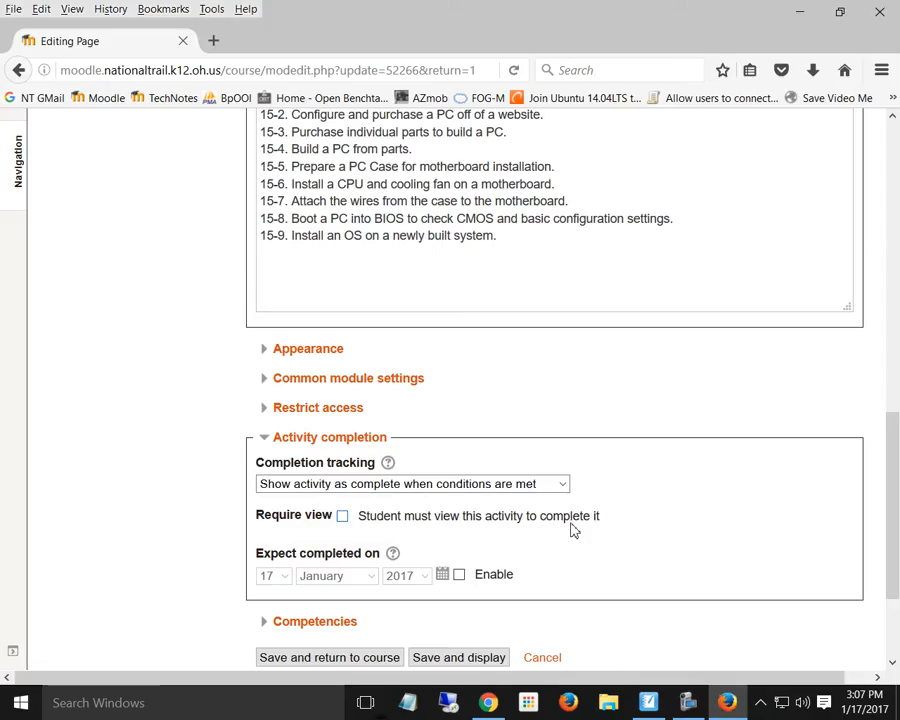
Require students to view the activity to complete it, and save the page settings, returning to the course
{"action": "left_click", "coordinate": [342, 516]}
{"action": "left_click", "coordinate": [508, 484]}
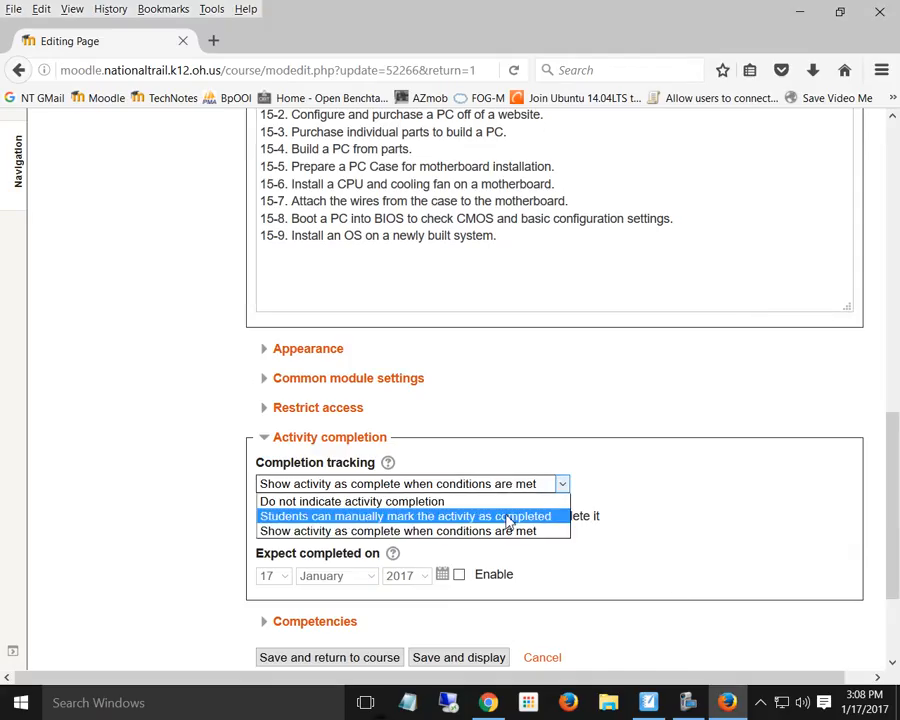
{"action": "left_click", "coordinate": [670, 481]}
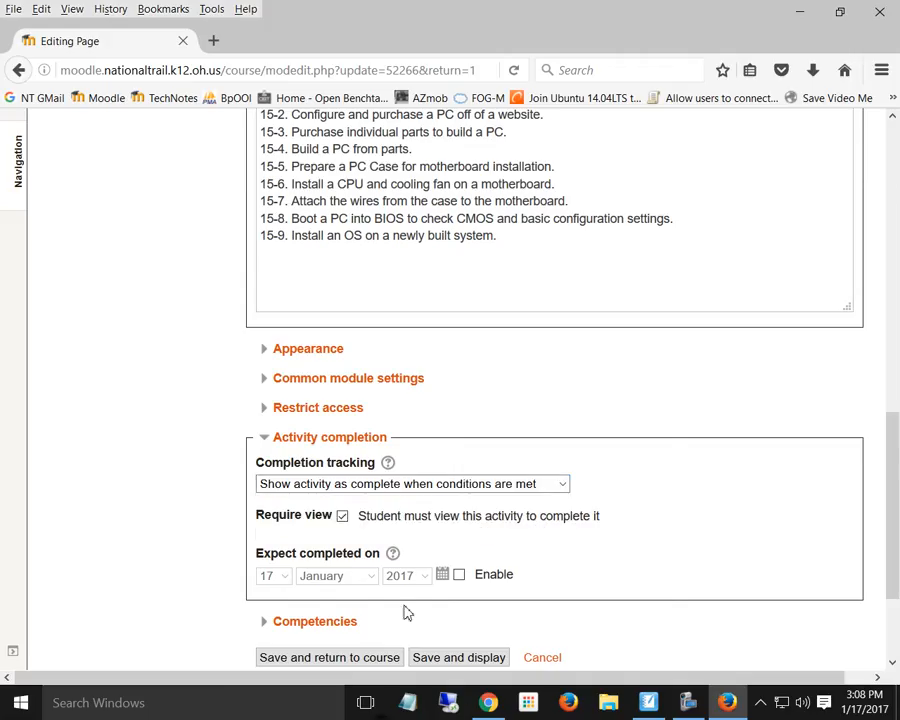
{"action": "scroll", "coordinate": [743, 548], "scroll_direction": "down", "scroll_amount": 3}
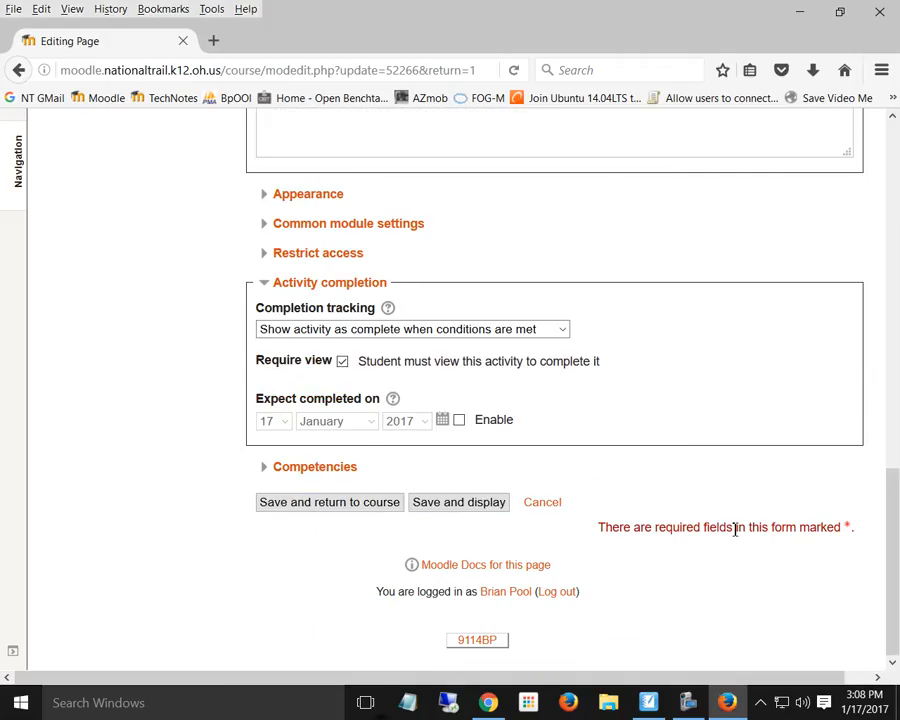
{"action": "left_click", "coordinate": [343, 510]}
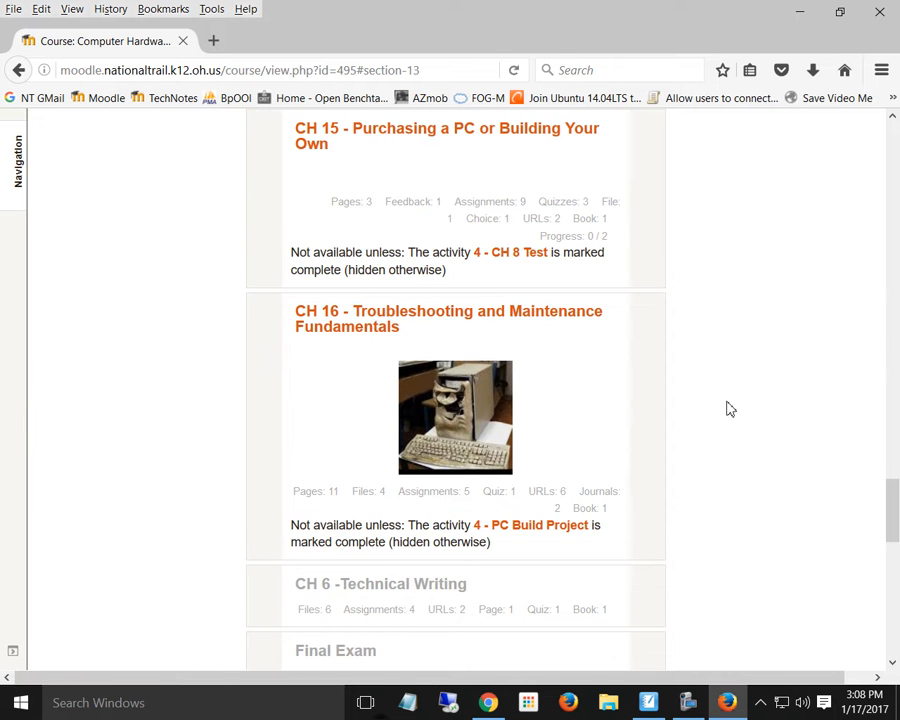
Reopen the settings of the CH 15 "I Can..." page and unlock its completion options
{"action": "left_click", "coordinate": [400, 135]}
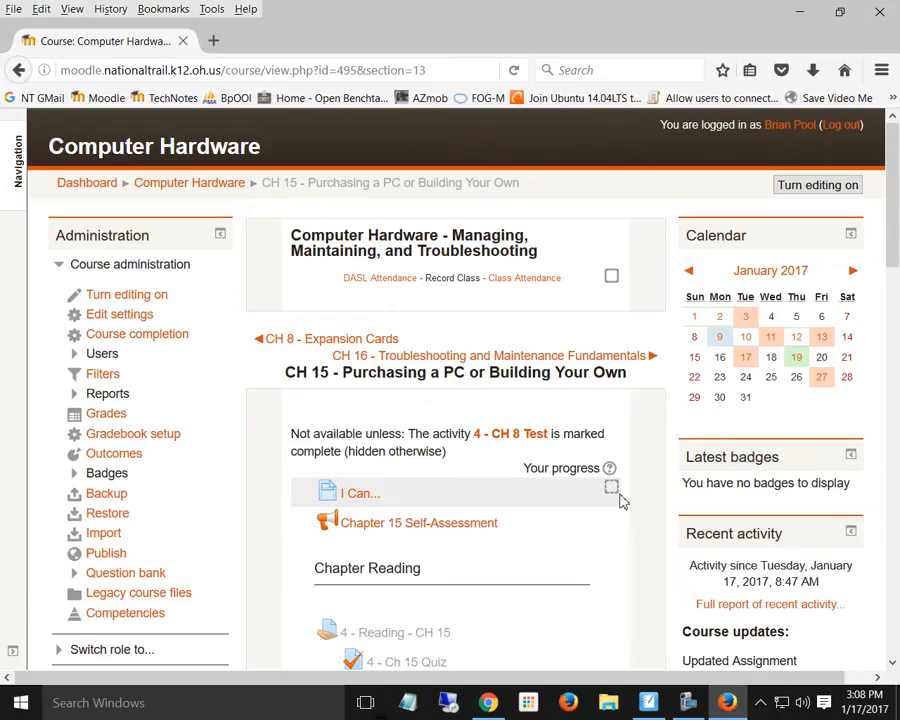
{"action": "left_click", "coordinate": [363, 499]}
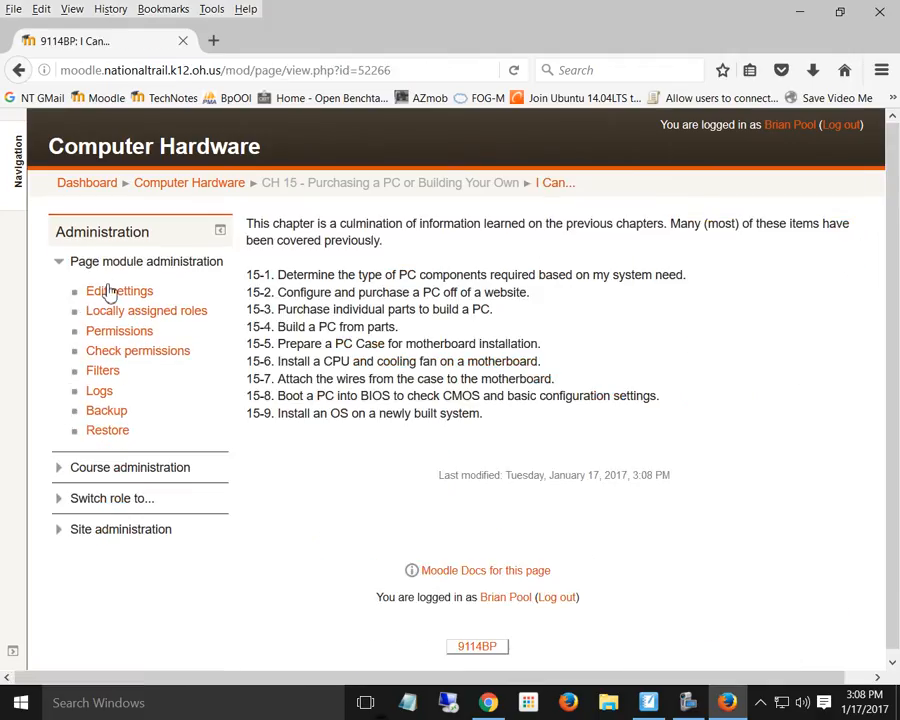
{"action": "left_click", "coordinate": [115, 291]}
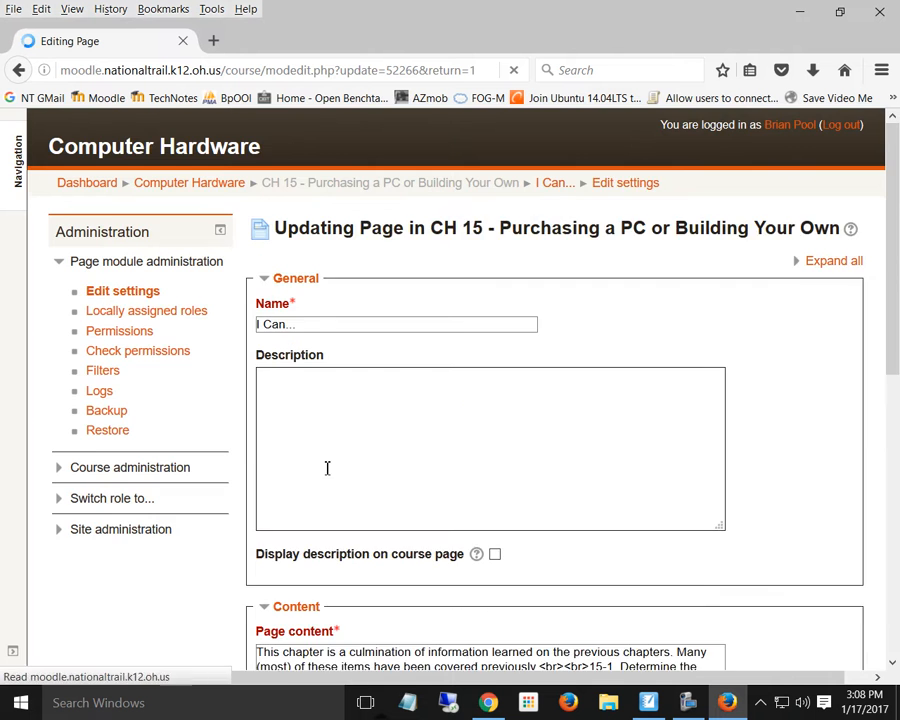
{"action": "scroll", "coordinate": [327, 468], "scroll_direction": "down", "scroll_amount": 10}
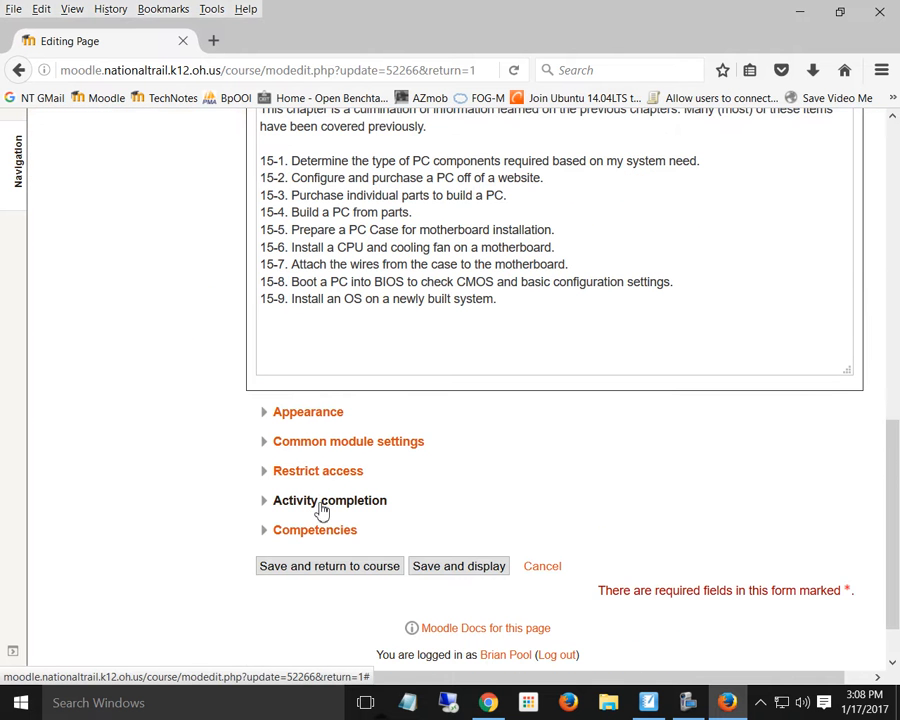
{"action": "left_click", "coordinate": [322, 511]}
{"action": "scroll", "coordinate": [442, 600], "scroll_direction": "down", "scroll_amount": 3}
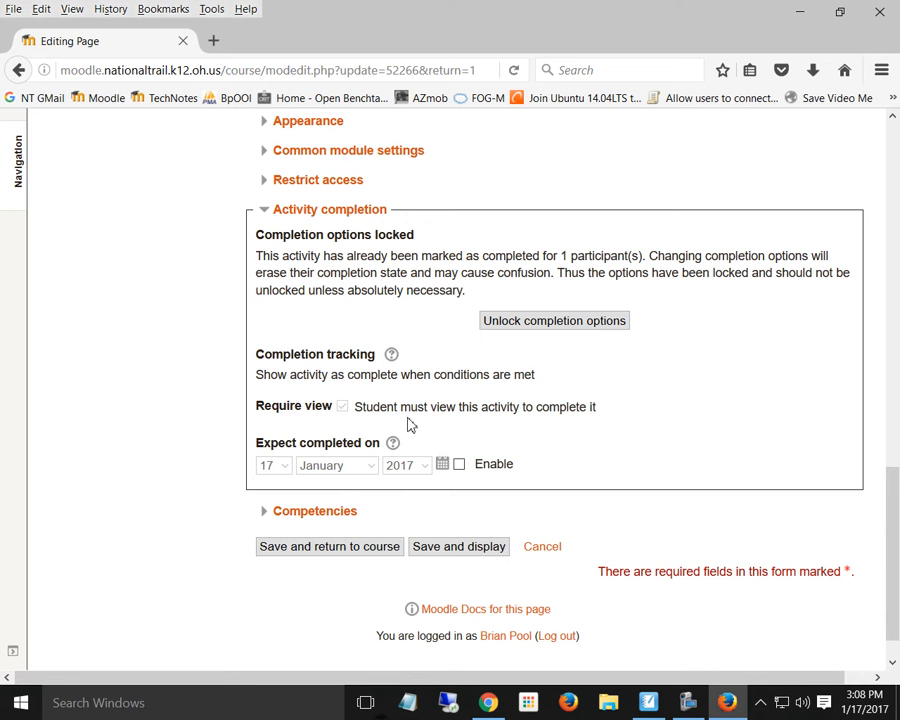
{"action": "left_click", "coordinate": [536, 320]}
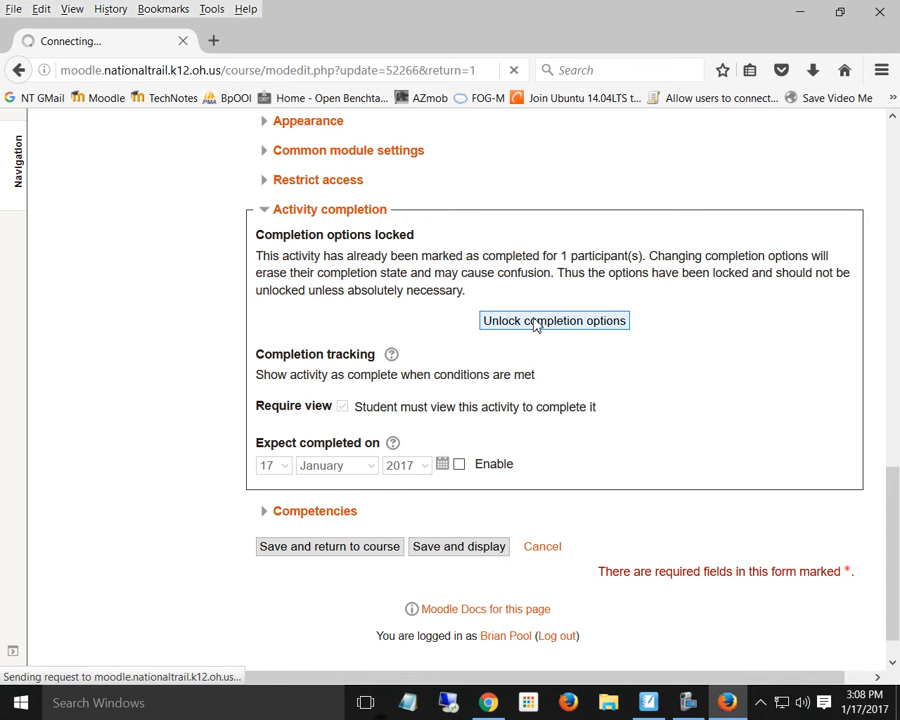
Change completion tracking to "Students can manually mark the activity as completed" and save, returning to the course
{"action": "scroll", "coordinate": [502, 496], "scroll_direction": "down", "scroll_amount": 15}
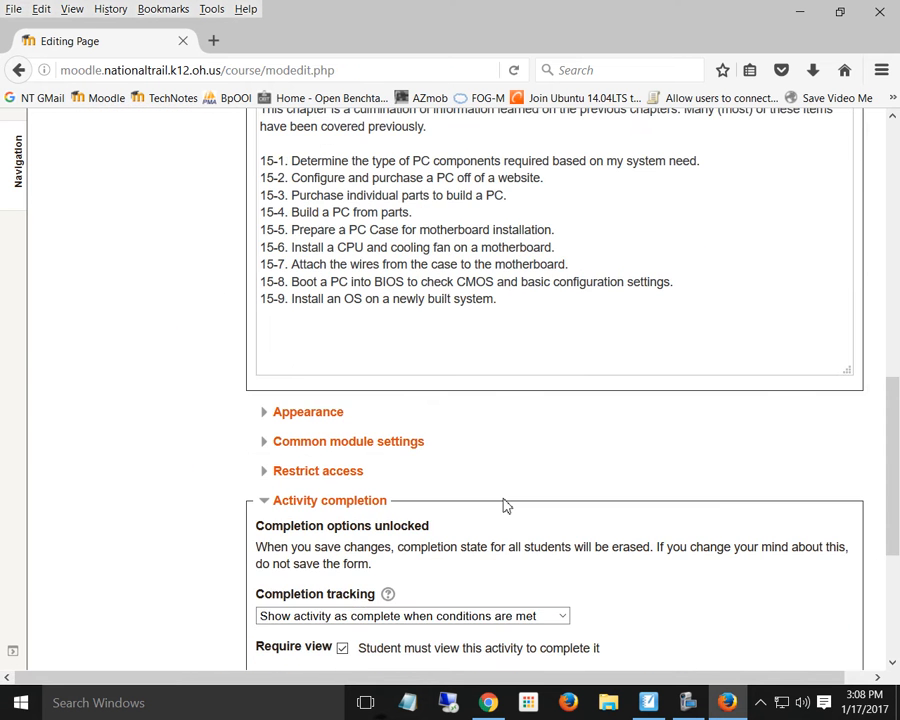
{"action": "left_click", "coordinate": [391, 332]}
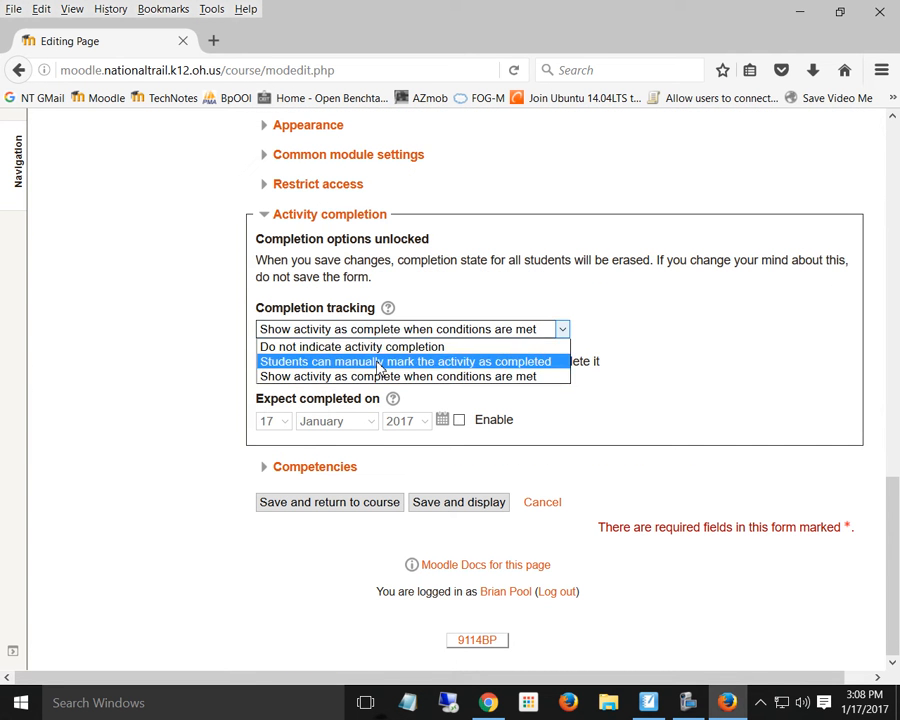
{"action": "left_click", "coordinate": [382, 363]}
{"action": "left_click", "coordinate": [338, 508]}
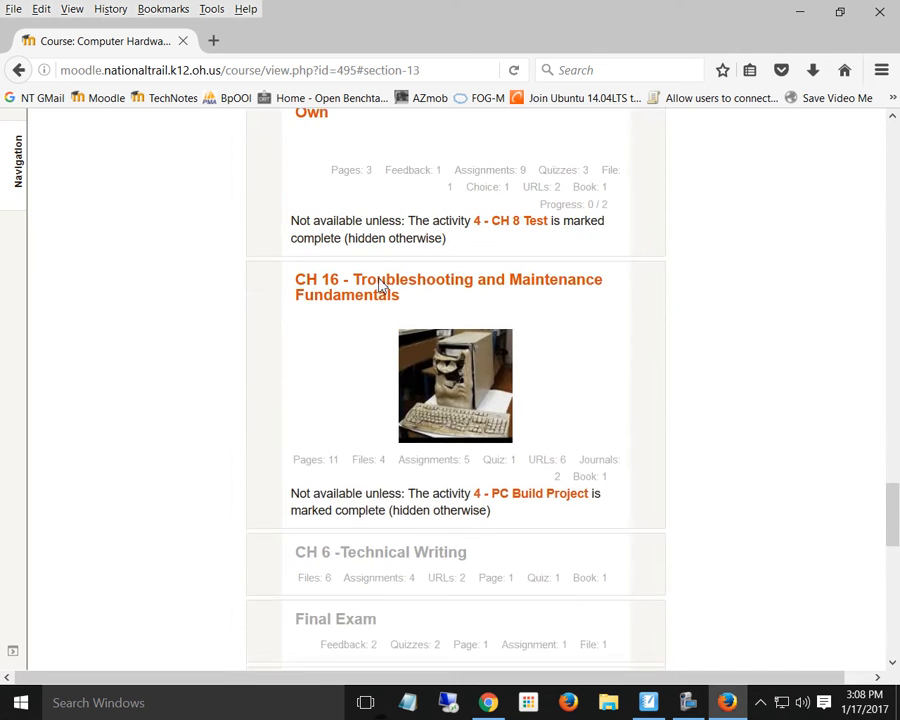
Go to the CH 15 section and manually mark the "I Can..." page as complete
{"action": "left_click", "coordinate": [510, 252]}
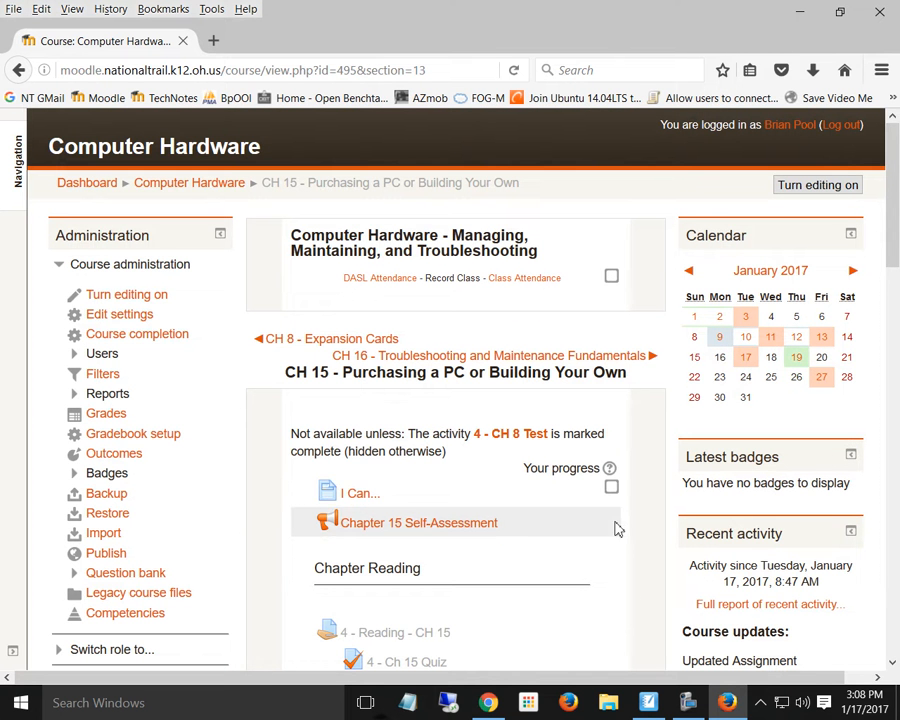
{"action": "left_click", "coordinate": [611, 489]}
{"action": "scroll", "coordinate": [634, 674], "scroll_direction": "down", "scroll_amount": 2}
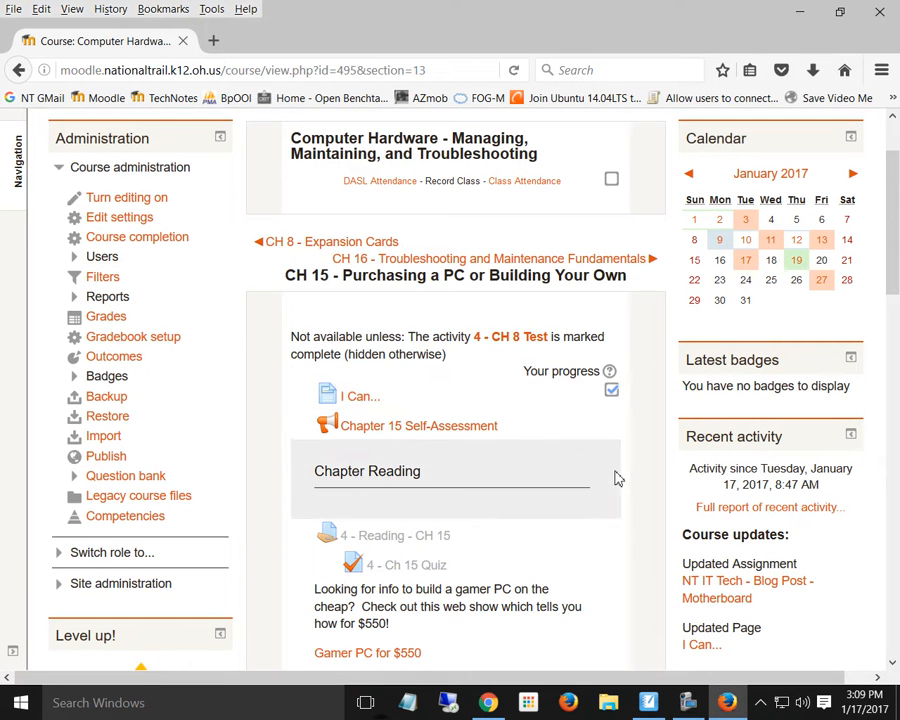
Open the settings of the "I Can..." page and unlock its activity completion options
{"action": "left_click", "coordinate": [371, 404]}
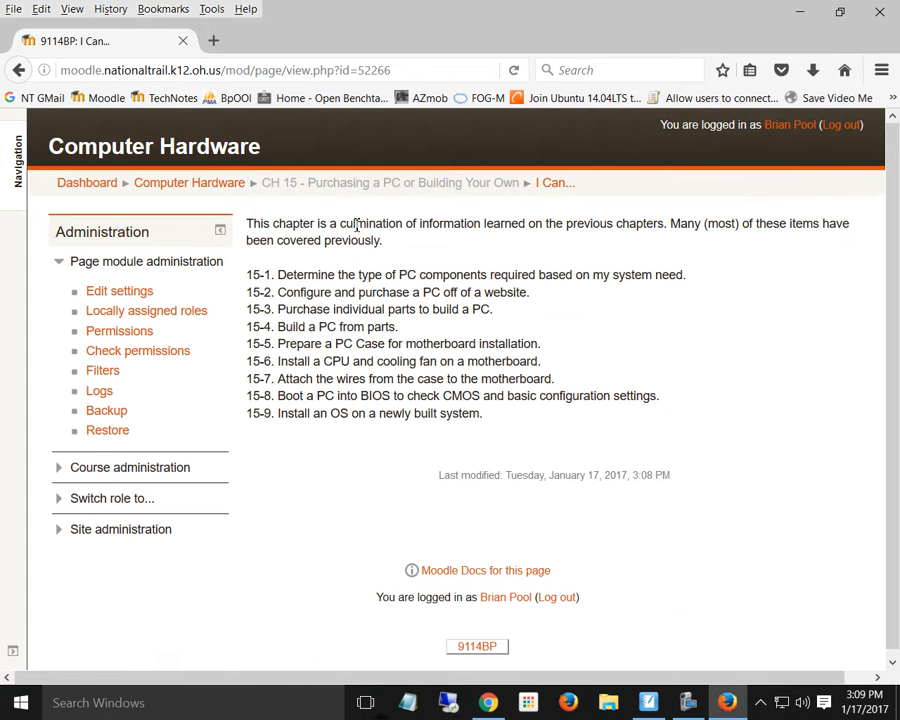
{"action": "left_click", "coordinate": [104, 293]}
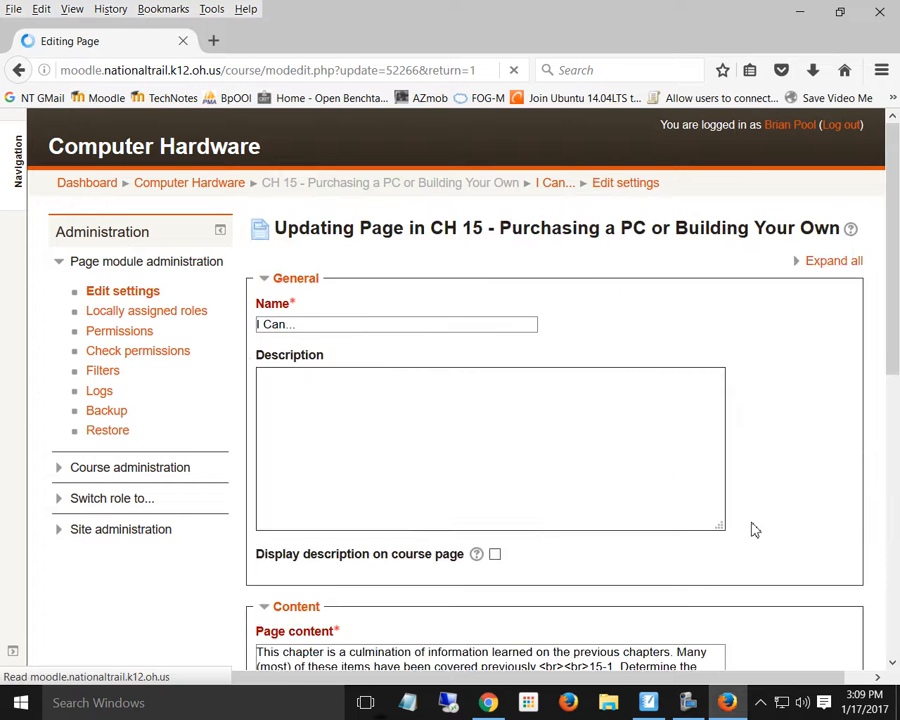
{"action": "scroll", "coordinate": [643, 481], "scroll_direction": "down", "scroll_amount": 3}
{"action": "scroll", "coordinate": [643, 481], "scroll_direction": "down", "scroll_amount": 10}
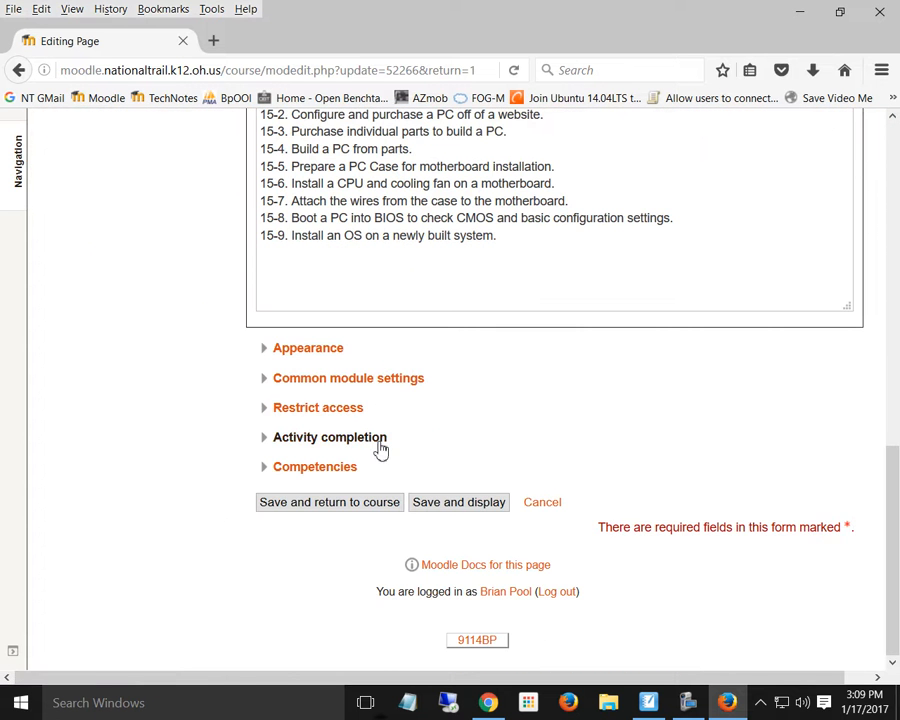
{"action": "left_click", "coordinate": [376, 444]}
{"action": "scroll", "coordinate": [670, 428], "scroll_direction": "down", "scroll_amount": 5}
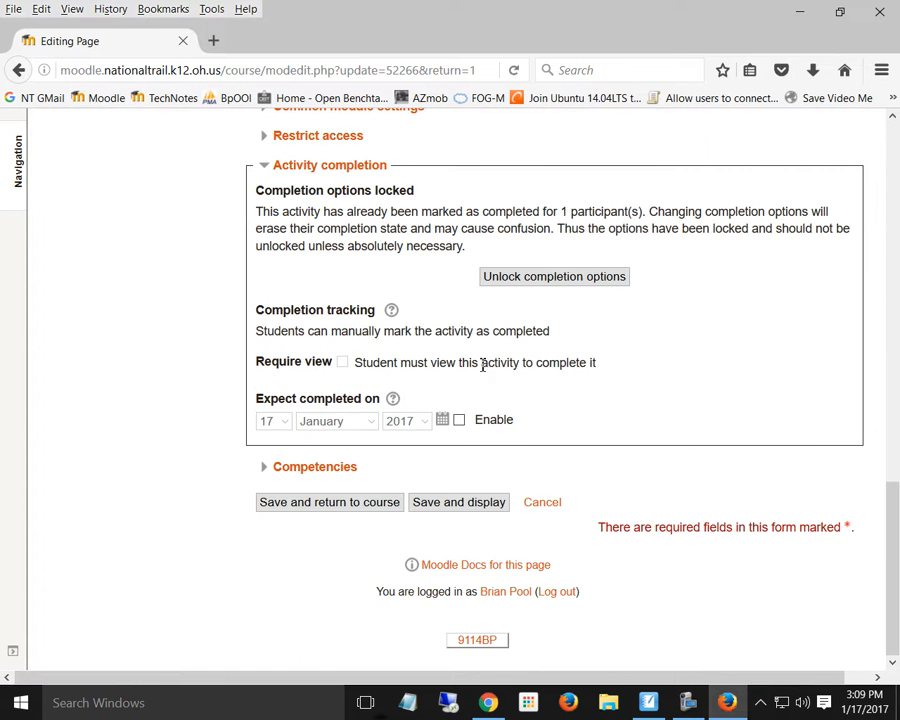
{"action": "left_click", "coordinate": [528, 283]}
Set completion tracking to "Show activity as complete when conditions are met" with viewing required, and save, returning to the course
{"action": "scroll", "coordinate": [530, 420], "scroll_direction": "down", "scroll_amount": 3}
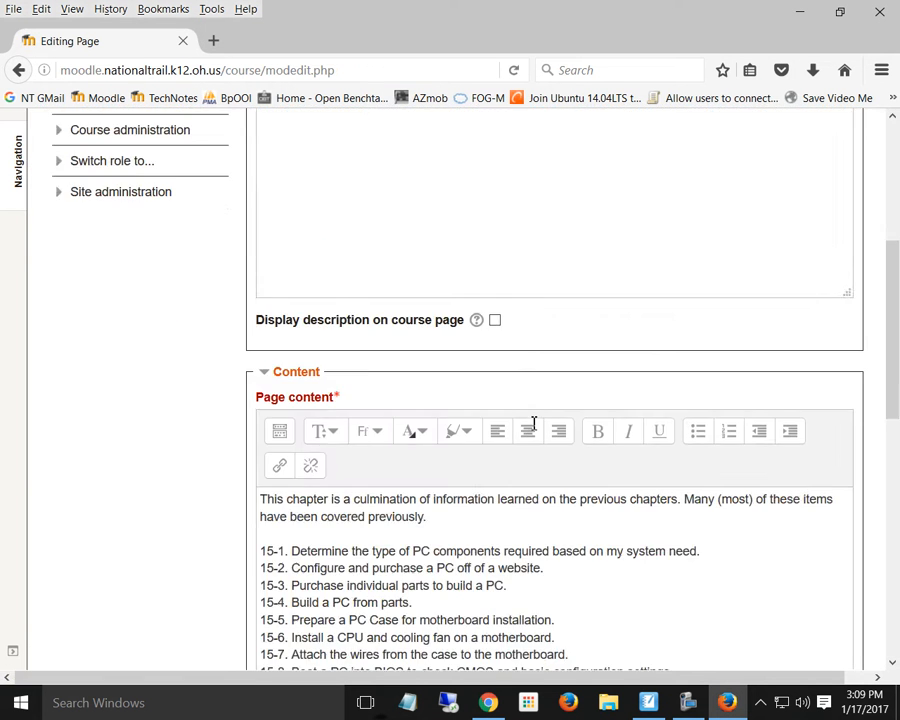
{"action": "scroll", "coordinate": [533, 423], "scroll_direction": "down", "scroll_amount": 12}
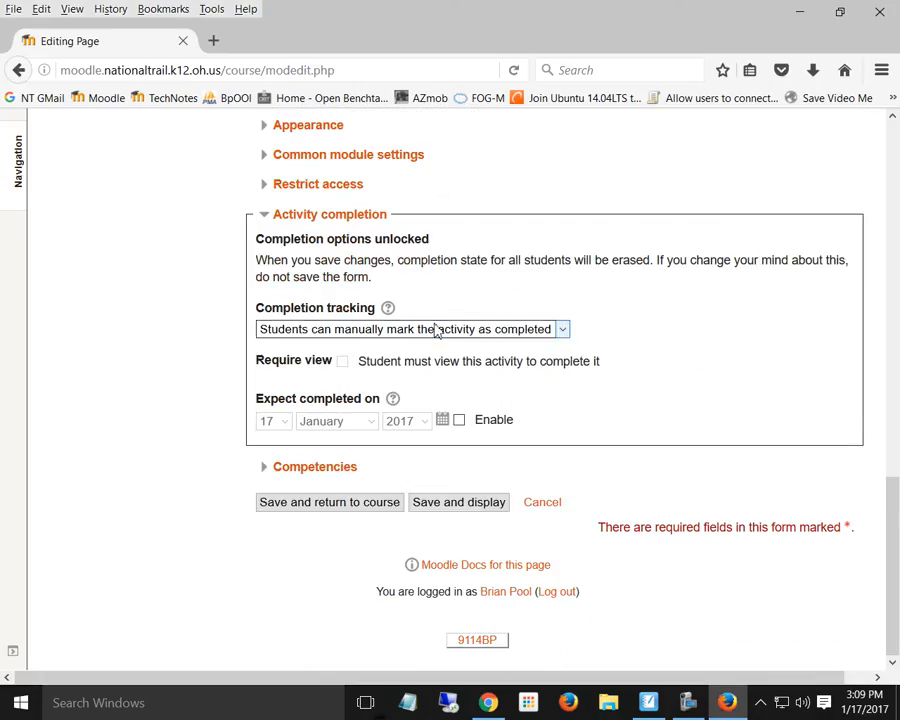
{"action": "left_click", "coordinate": [436, 331]}
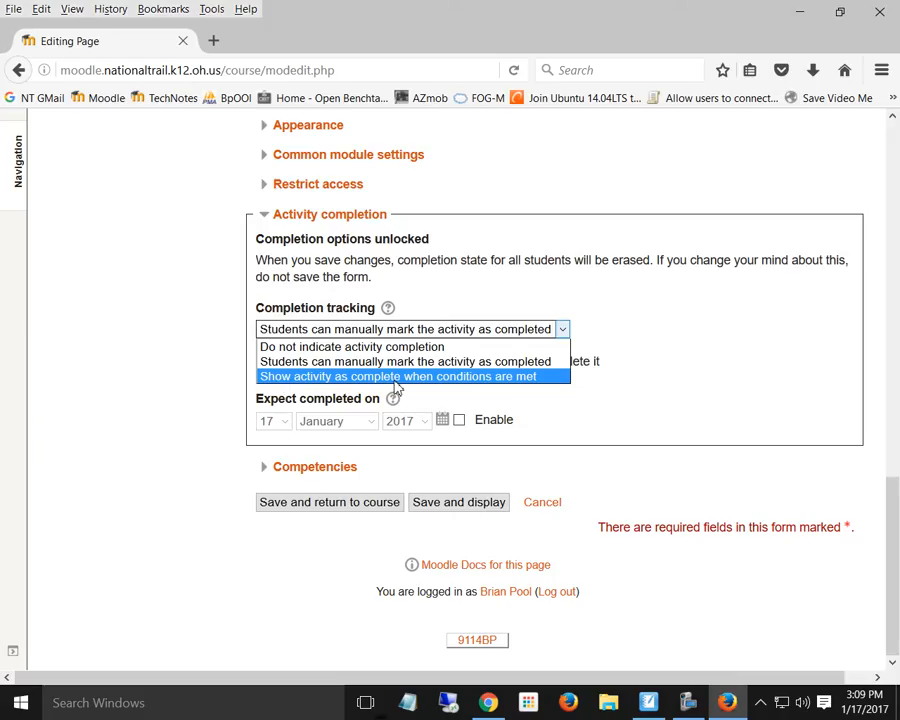
{"action": "left_click", "coordinate": [484, 381]}
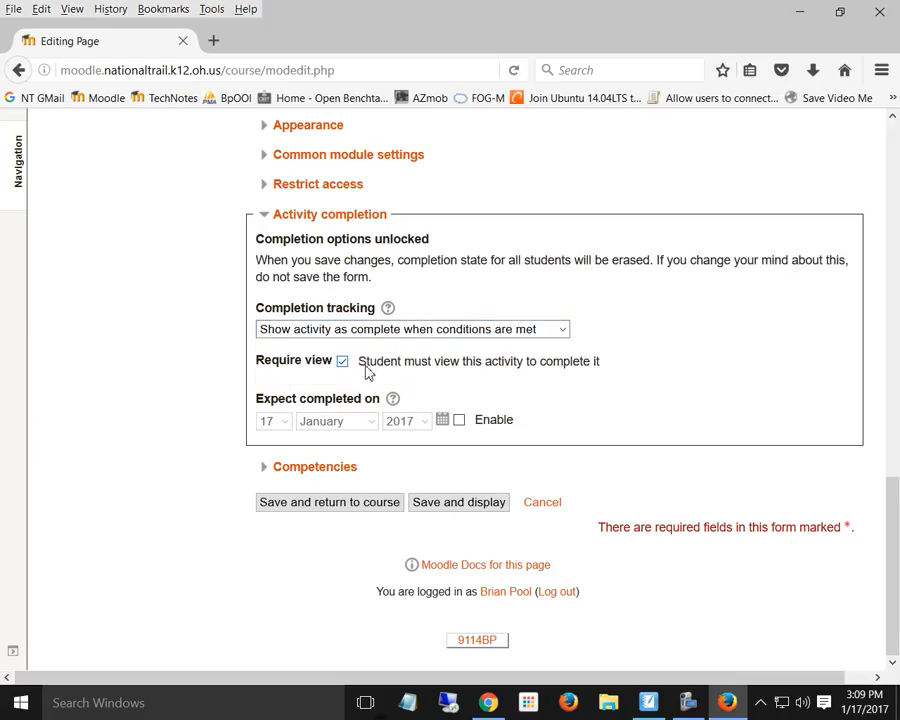
{"action": "left_click", "coordinate": [376, 508]}
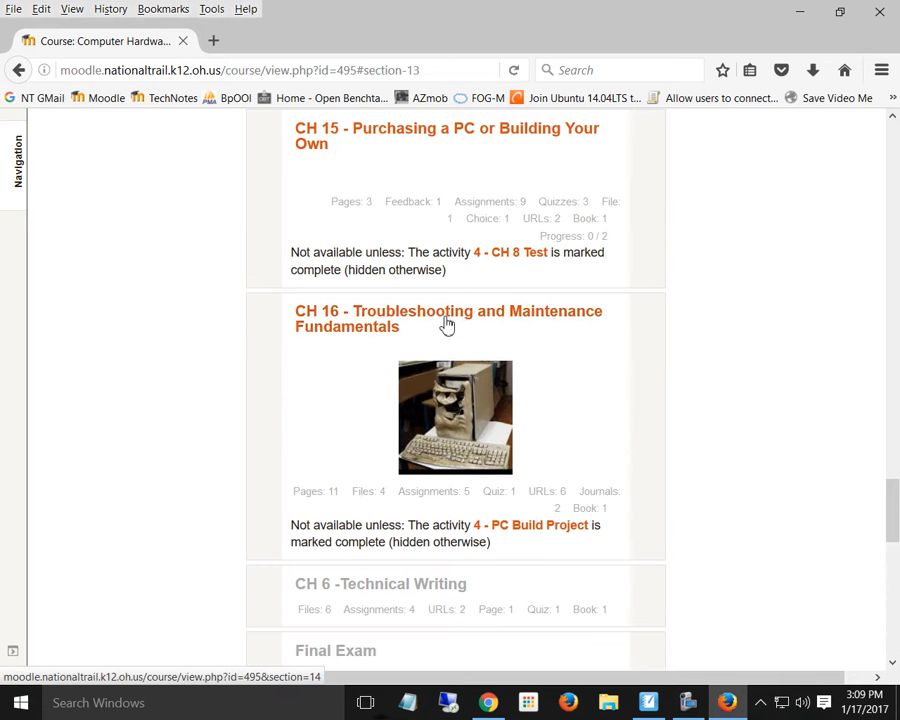
Open the settings of the Chapter 15 Self-Assessment in CH 15 and expand its activity completion options
{"action": "left_click", "coordinate": [397, 140]}
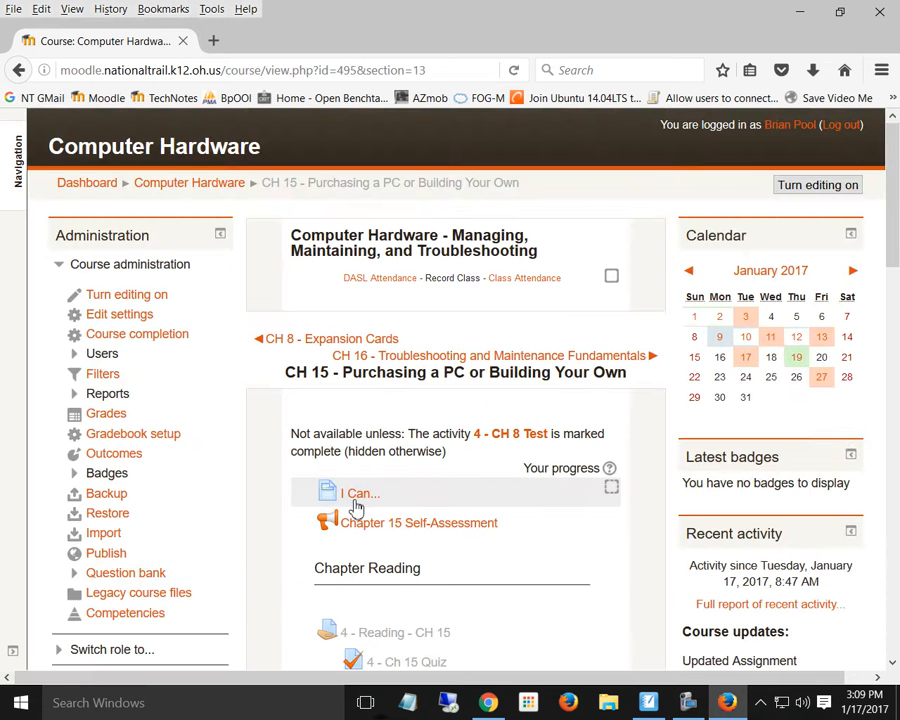
{"action": "scroll", "coordinate": [340, 505], "scroll_direction": "down", "scroll_amount": 2}
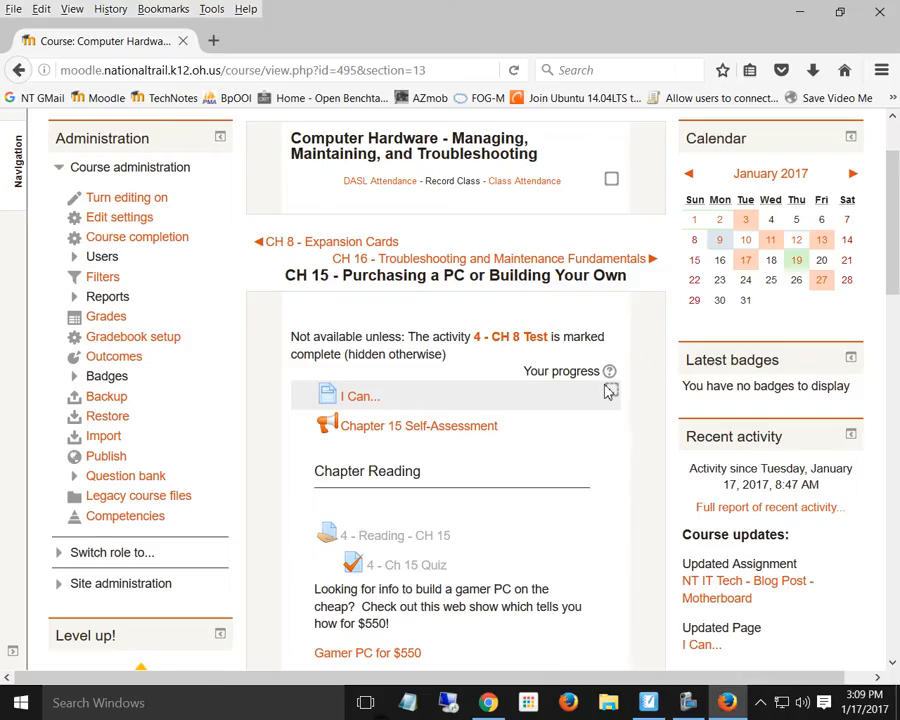
{"action": "left_click", "coordinate": [369, 435]}
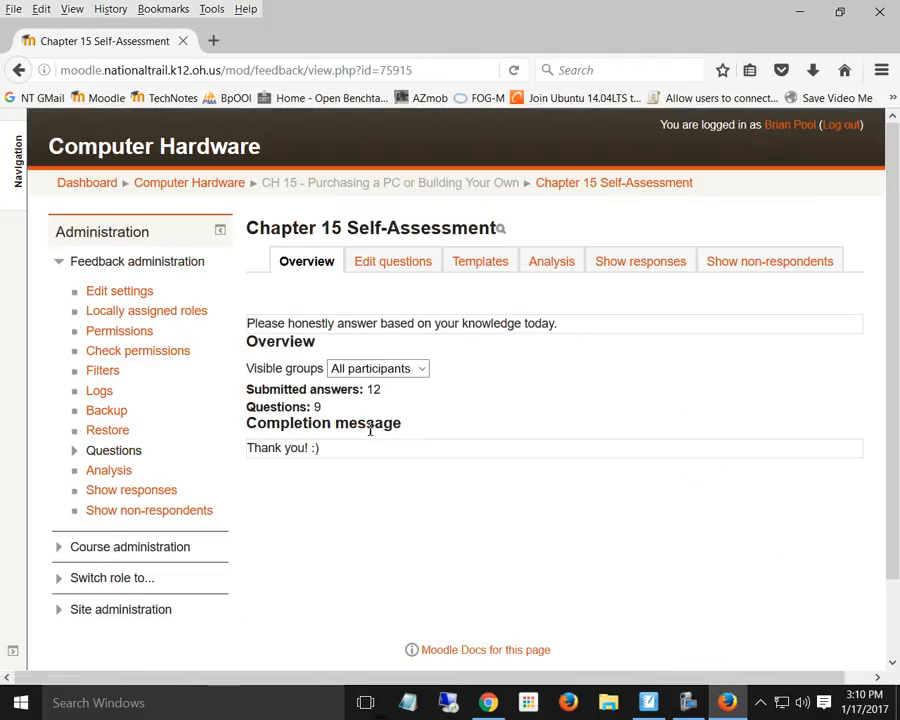
{"action": "left_click", "coordinate": [115, 292]}
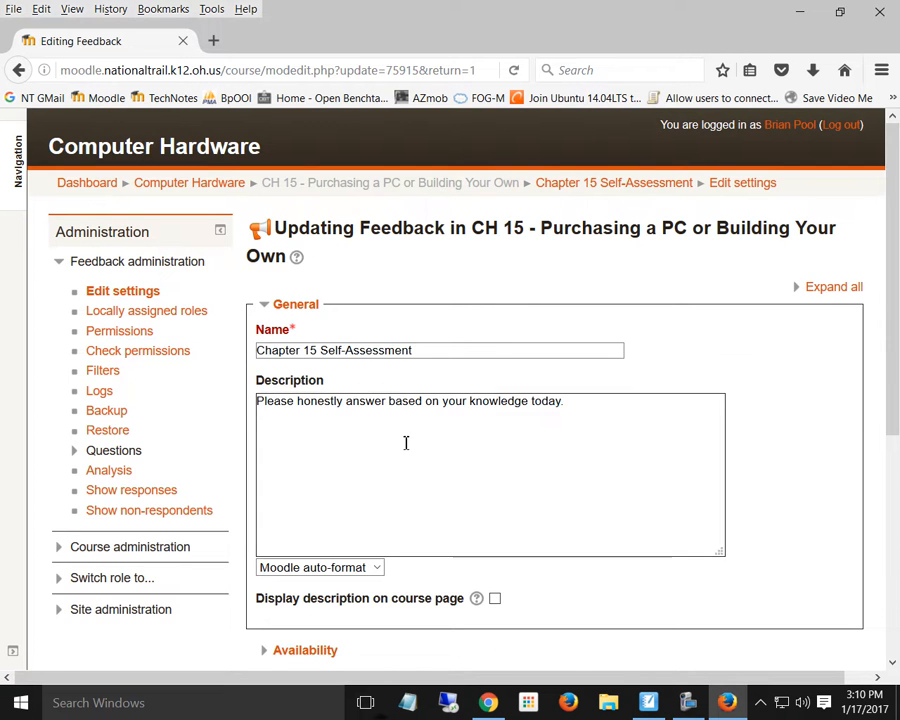
{"action": "scroll", "coordinate": [405, 442], "scroll_direction": "down", "scroll_amount": 5}
{"action": "left_click", "coordinate": [320, 439]}
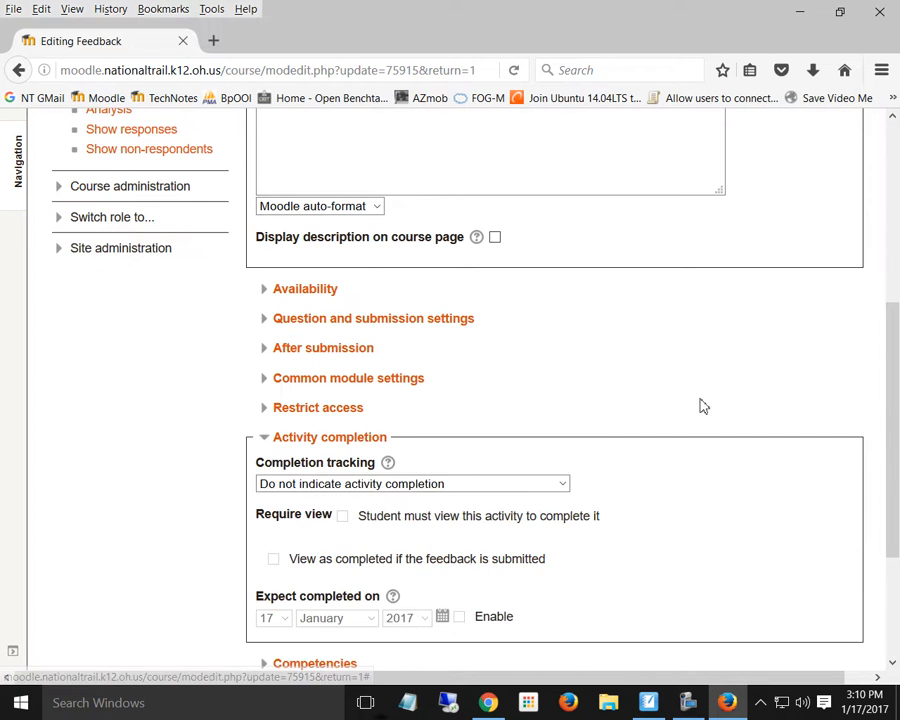
Show the feedback as complete when conditions are met, counting it completed if the feedback is submitted, and save, returning to the course
{"action": "scroll", "coordinate": [700, 406], "scroll_direction": "down", "scroll_amount": 3}
{"action": "left_click", "coordinate": [378, 290]}
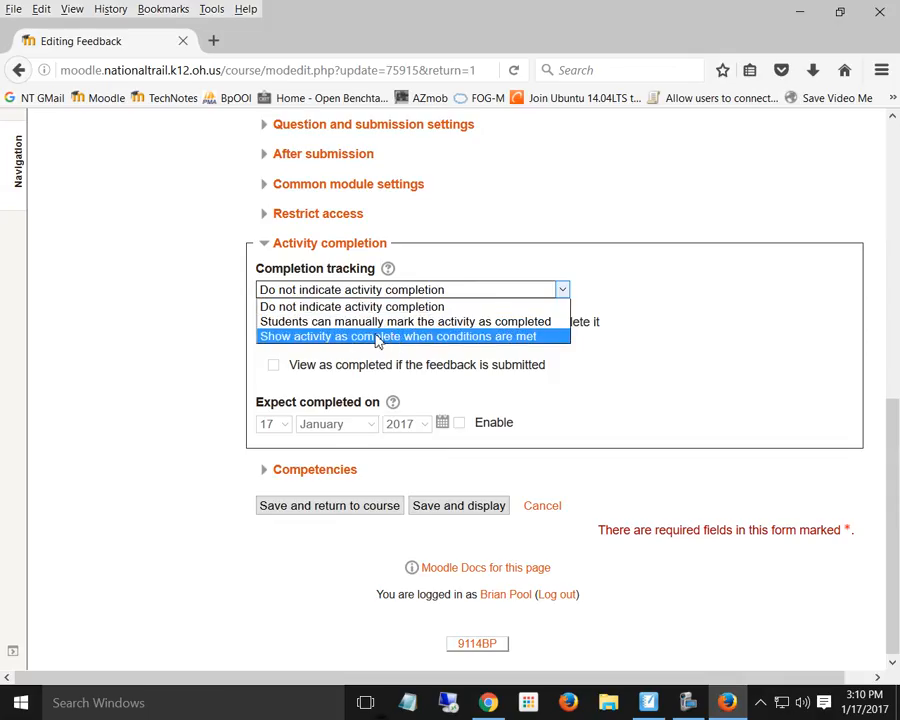
{"action": "left_click", "coordinate": [378, 337]}
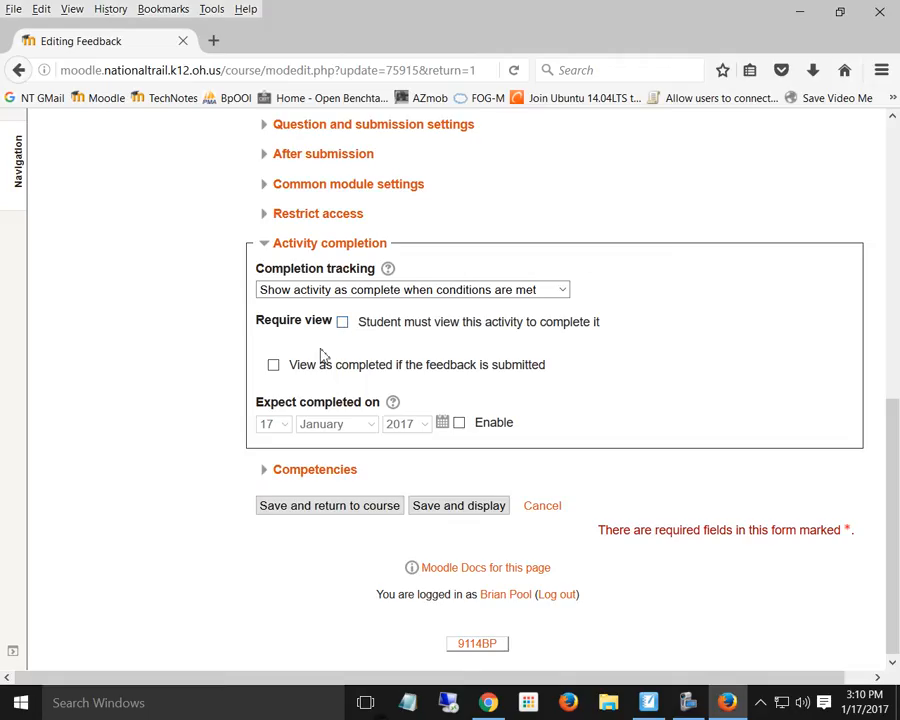
{"action": "left_click", "coordinate": [274, 366]}
{"action": "left_click", "coordinate": [352, 509]}
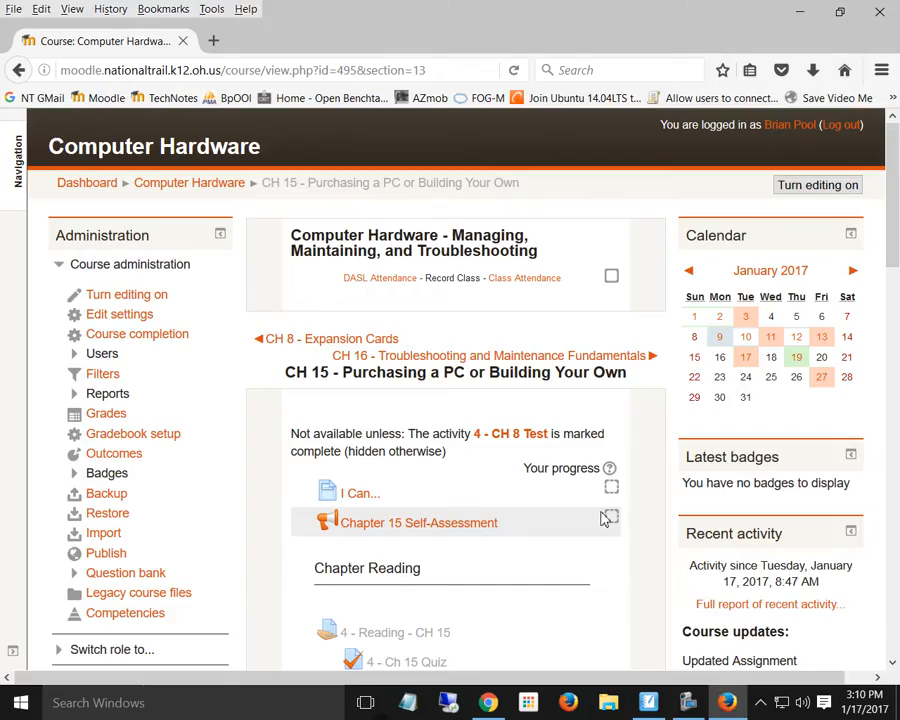
Open the settings of the "4 - Reading - CH 15" assignment and expand its activity completion options
{"action": "scroll", "coordinate": [627, 535], "scroll_direction": "down", "scroll_amount": 1}
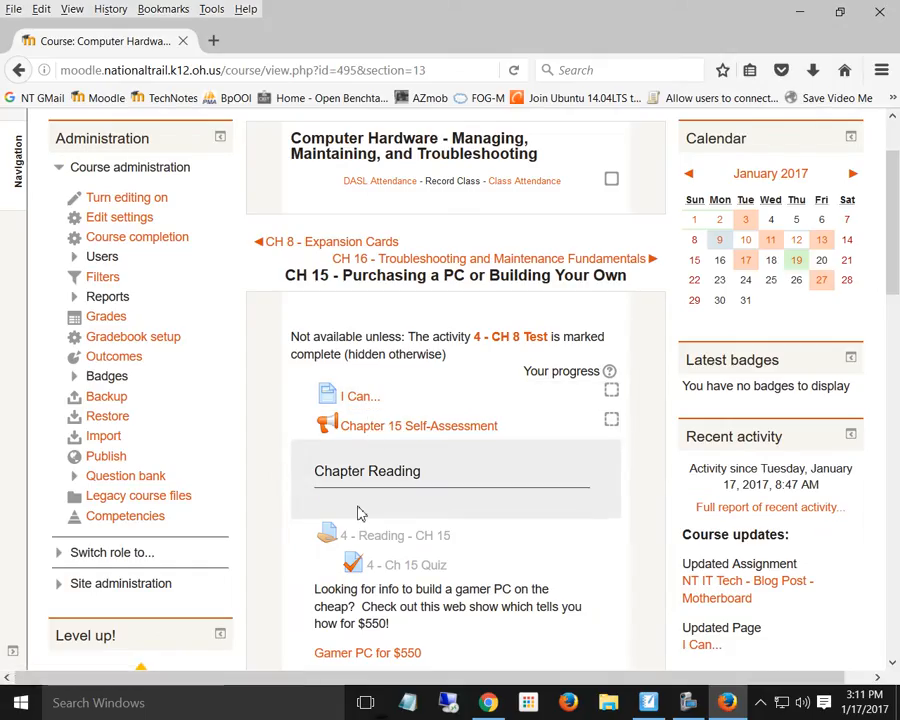
{"action": "scroll", "coordinate": [358, 510], "scroll_direction": "down", "scroll_amount": 1}
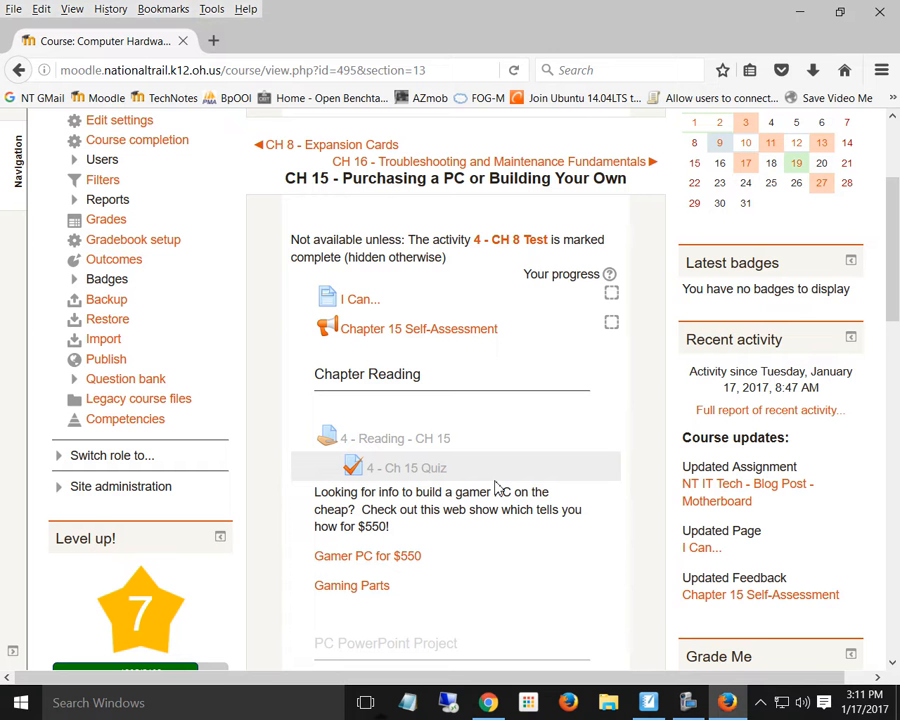
{"action": "left_click", "coordinate": [400, 446]}
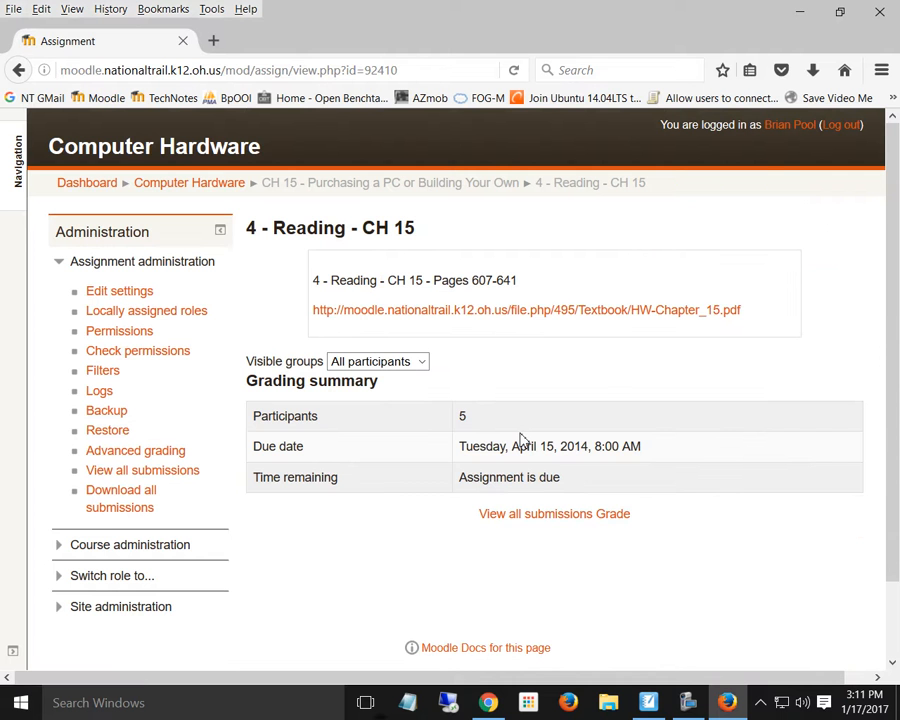
{"action": "left_click", "coordinate": [87, 294]}
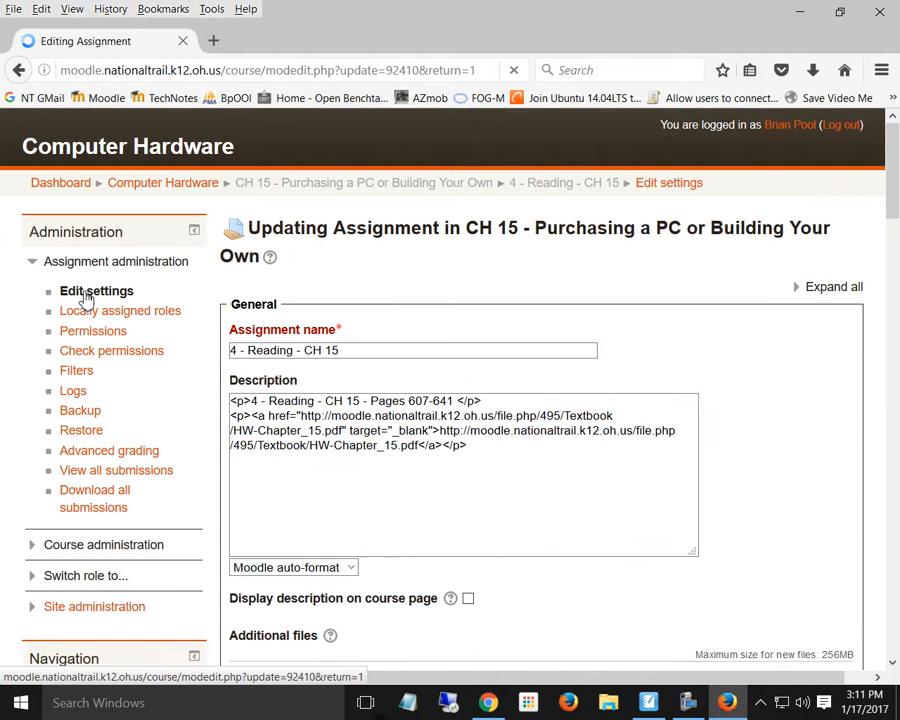
{"action": "scroll", "coordinate": [344, 386], "scroll_direction": "down", "scroll_amount": 15}
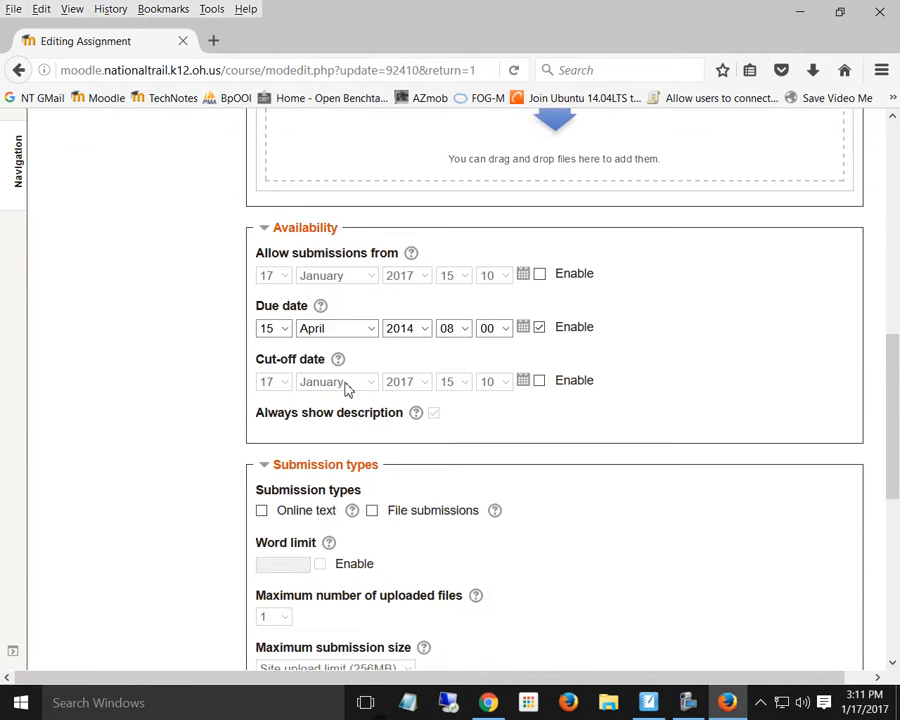
{"action": "scroll", "coordinate": [349, 390], "scroll_direction": "down", "scroll_amount": 5}
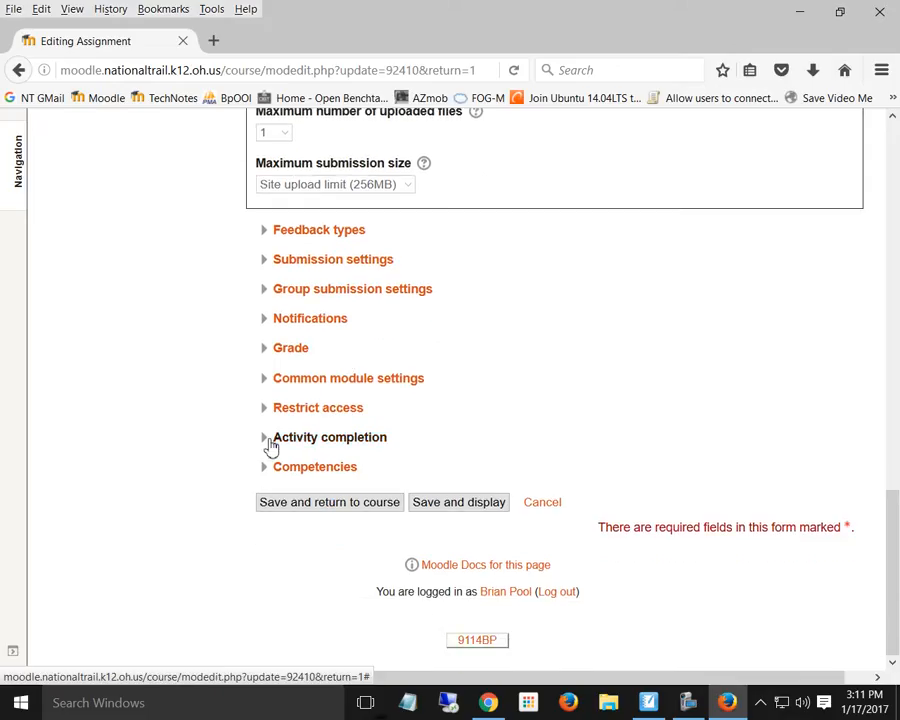
{"action": "left_click", "coordinate": [271, 441]}
{"action": "scroll", "coordinate": [689, 375], "scroll_direction": "down", "scroll_amount": 5}
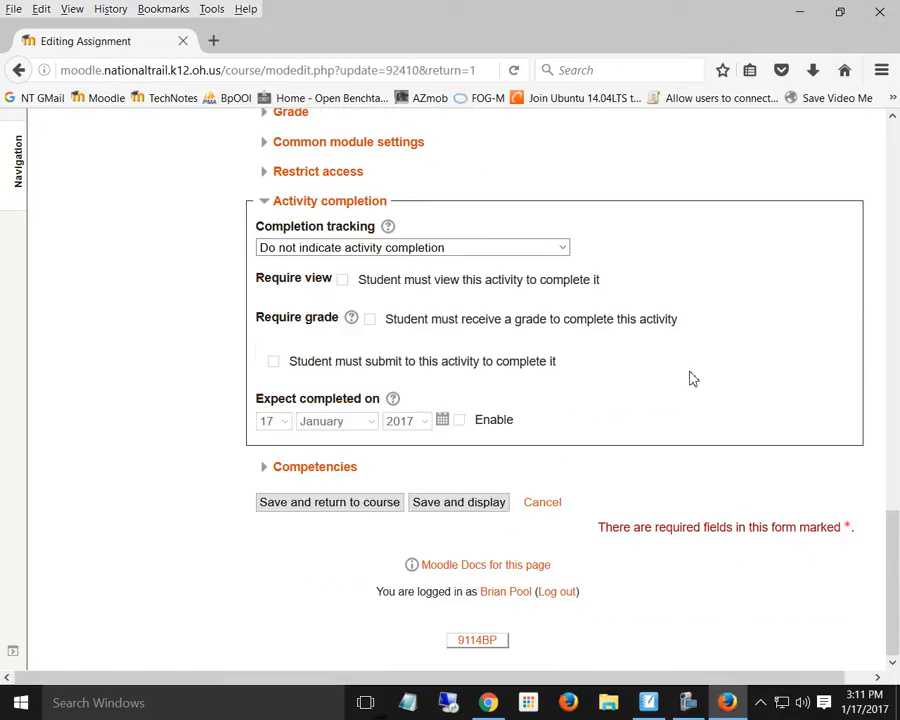
Show the assignment as complete when conditions are met, require only that students receive a grade, and save, returning to the course
{"action": "left_click", "coordinate": [346, 252]}
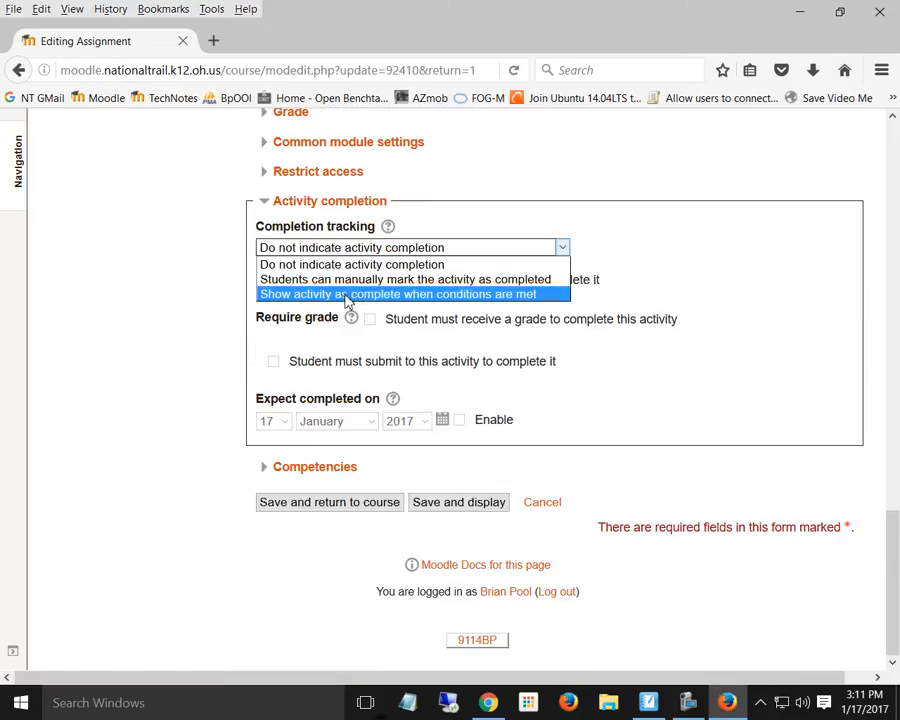
{"action": "left_click", "coordinate": [519, 294]}
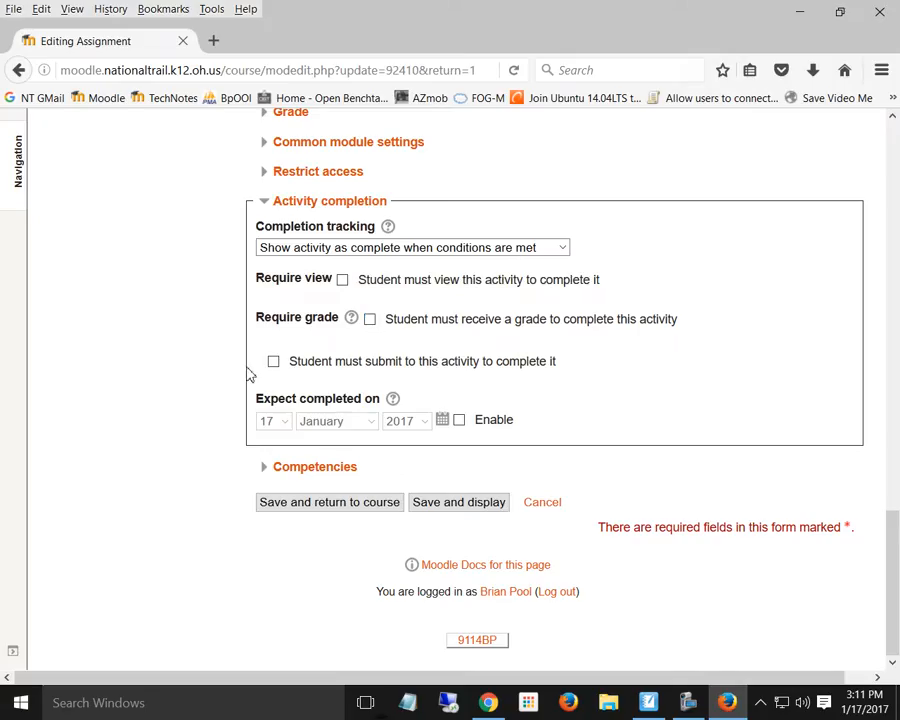
{"action": "left_click", "coordinate": [369, 321]}
{"action": "left_click", "coordinate": [273, 362]}
{"action": "left_click", "coordinate": [369, 319]}
{"action": "left_click", "coordinate": [368, 320]}
{"action": "left_click", "coordinate": [273, 362]}
{"action": "left_click", "coordinate": [343, 281]}
{"action": "left_click", "coordinate": [274, 363]}
{"action": "left_click", "coordinate": [342, 280]}
{"action": "left_click", "coordinate": [273, 361]}
{"action": "left_click", "coordinate": [338, 504]}
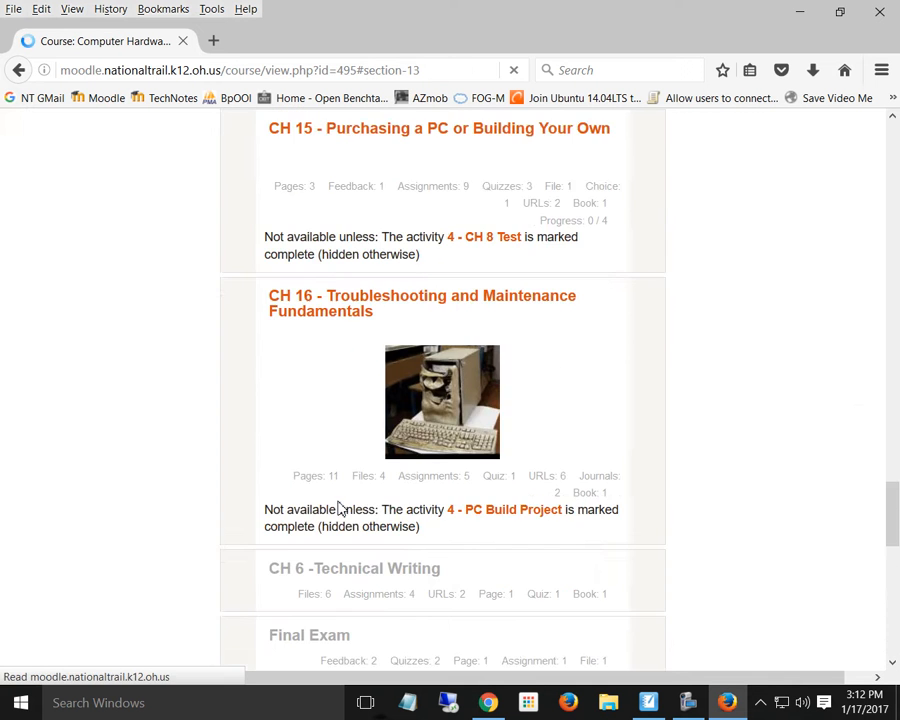
Open the settings of the "4 - Ch 15 Quiz" in CH 15 and expand its activity completion options
{"action": "left_click", "coordinate": [376, 140]}
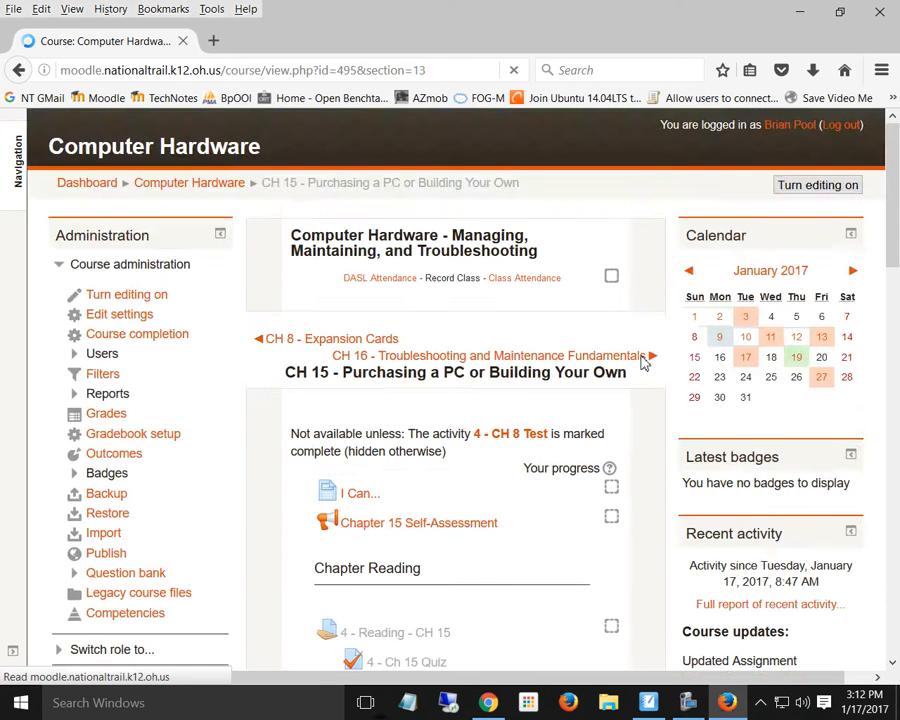
{"action": "scroll", "coordinate": [659, 476], "scroll_direction": "down", "scroll_amount": 5}
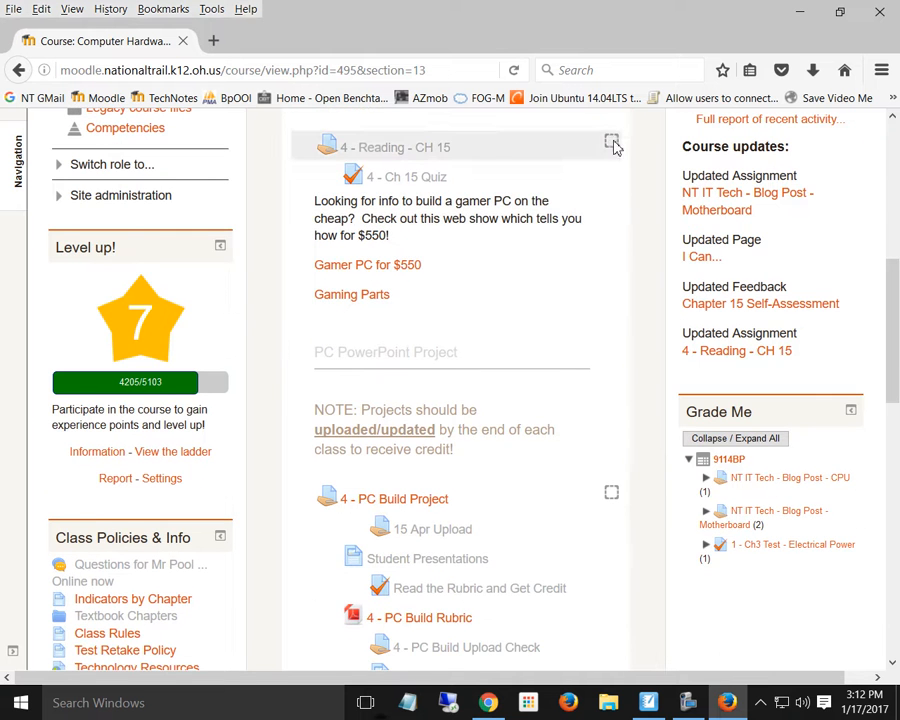
{"action": "left_click", "coordinate": [403, 186]}
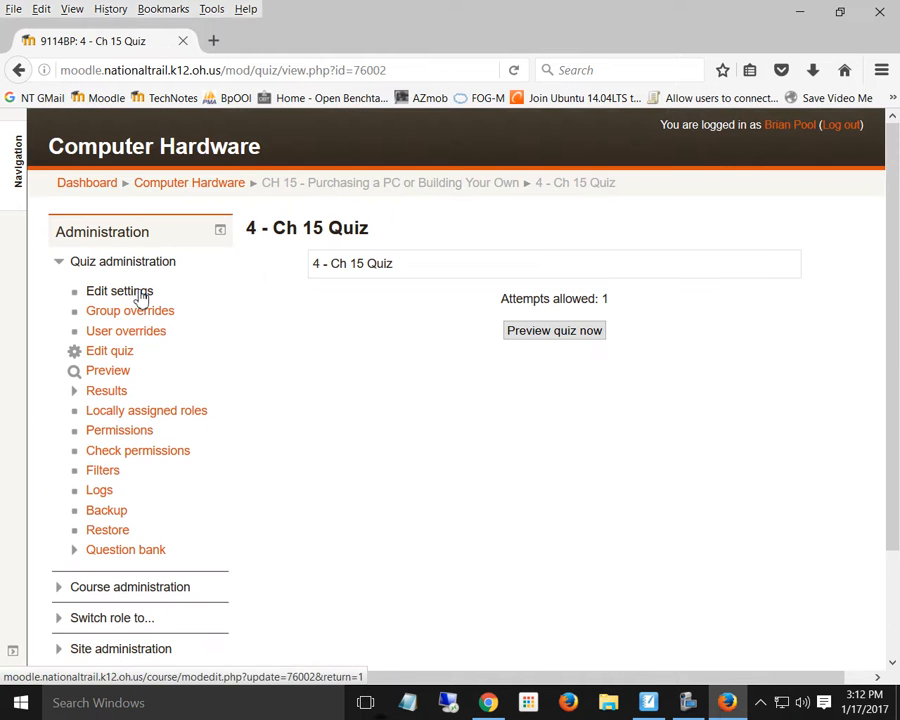
{"action": "left_click", "coordinate": [140, 292]}
{"action": "scroll", "coordinate": [705, 336], "scroll_direction": "down", "scroll_amount": 6}
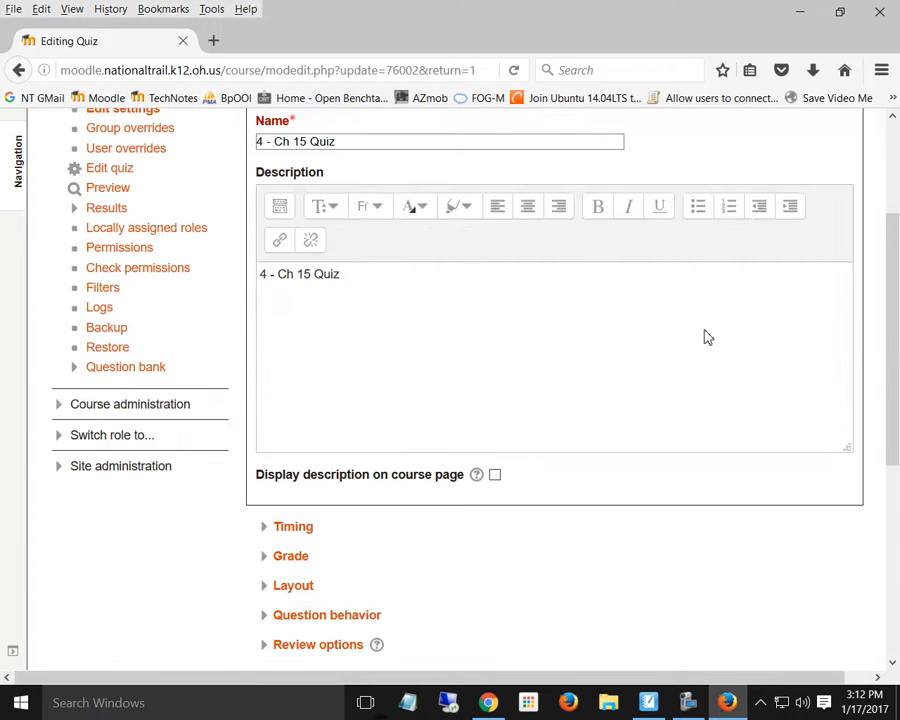
{"action": "left_click", "coordinate": [358, 442]}
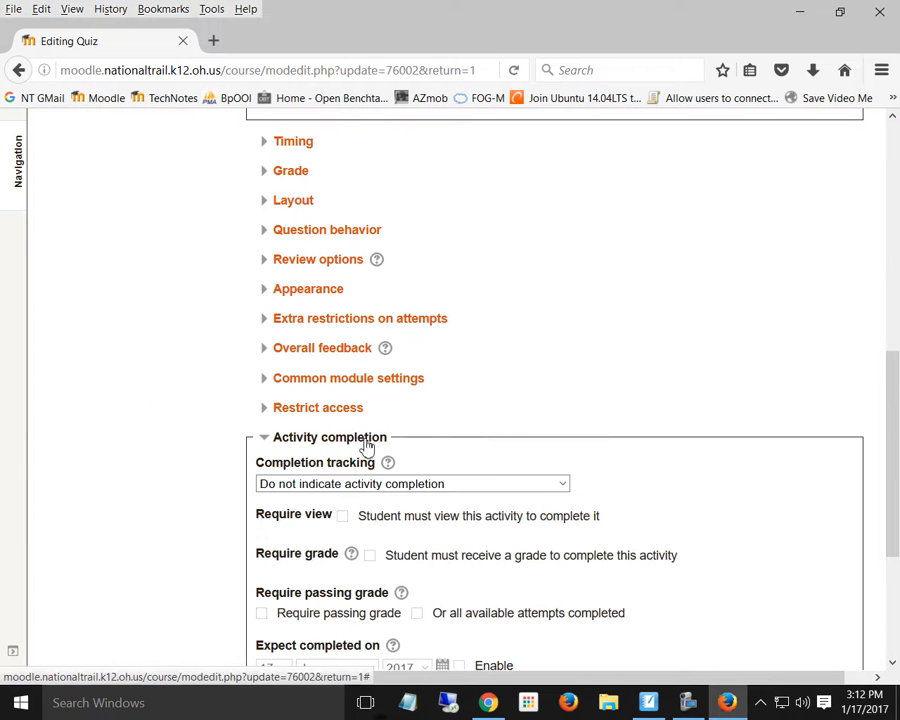
Show the quiz as complete when conditions are met, requiring a passing grade or all available attempts completed
{"action": "scroll", "coordinate": [449, 373], "scroll_direction": "down", "scroll_amount": 4}
{"action": "left_click", "coordinate": [330, 240]}
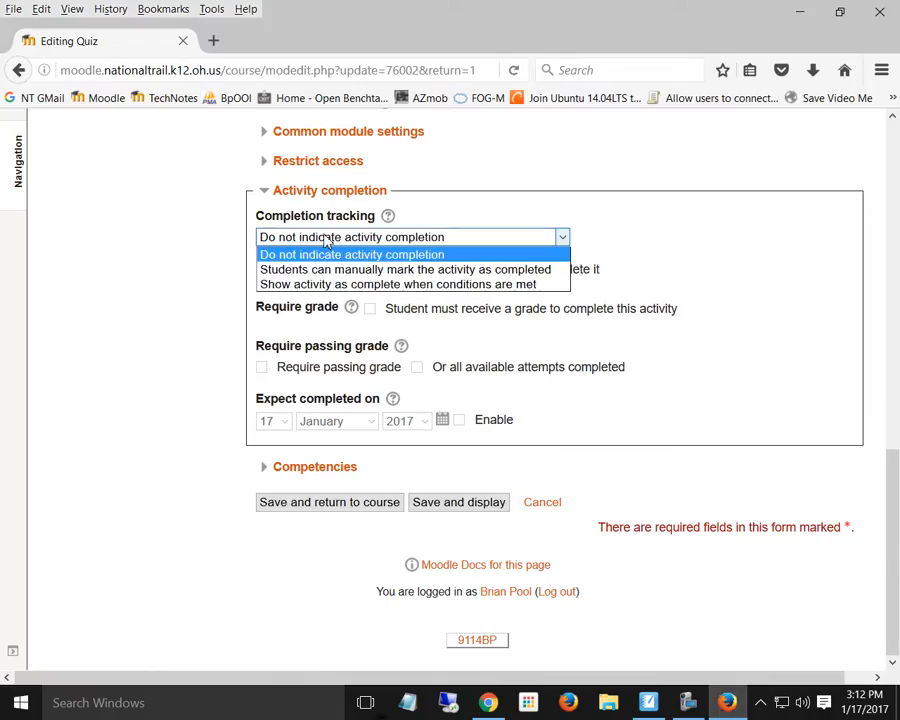
{"action": "left_click", "coordinate": [466, 288]}
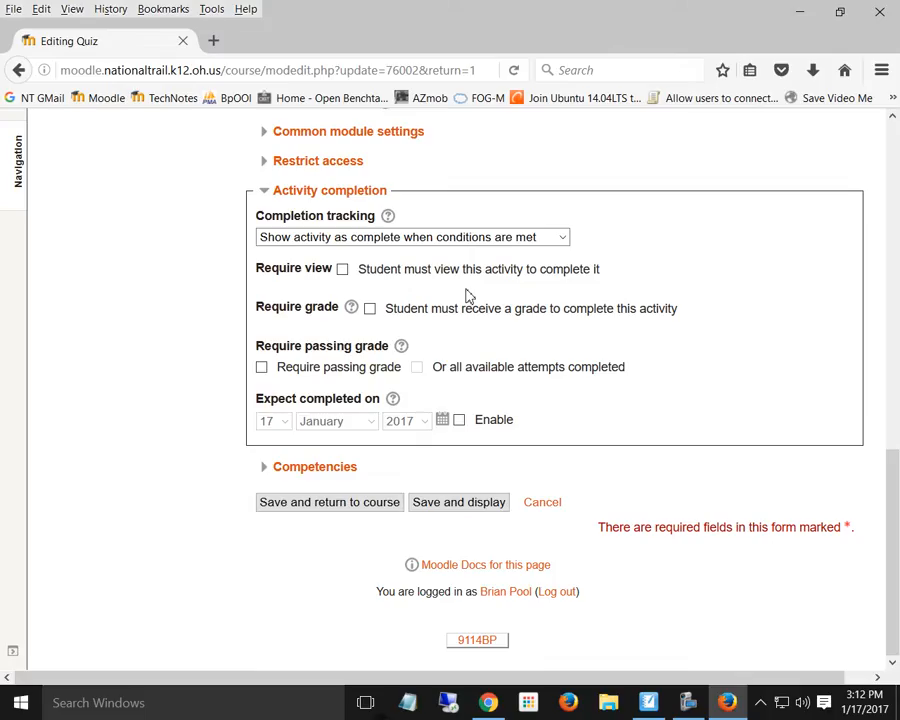
{"action": "left_click", "coordinate": [261, 368]}
{"action": "left_click", "coordinate": [418, 369]}
Expand the quiz's grade settings to reach the grade to pass
{"action": "scroll", "coordinate": [173, 293], "scroll_direction": "up", "scroll_amount": 5}
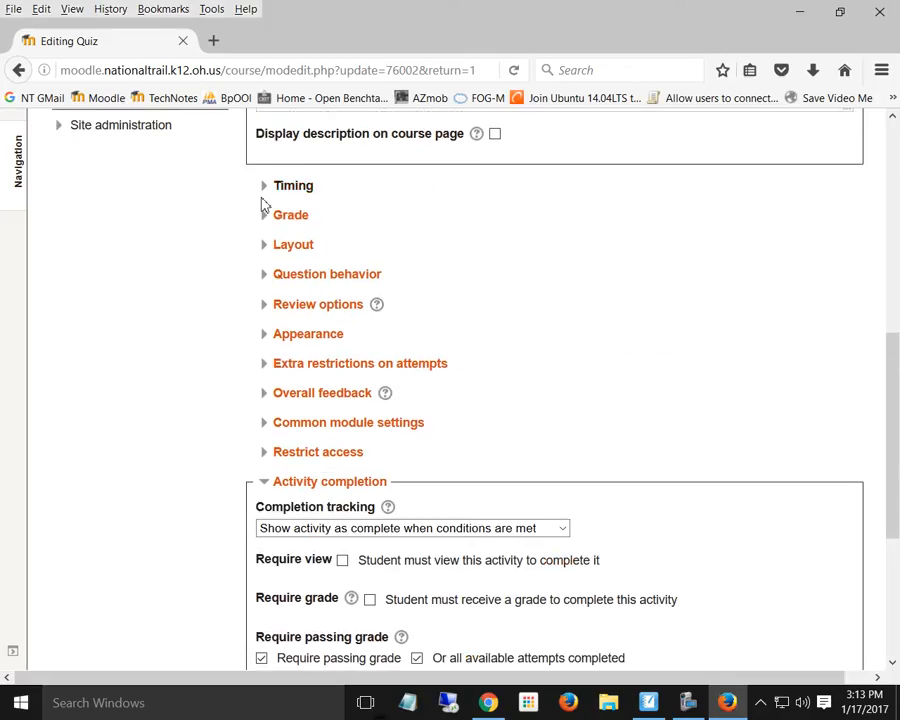
{"action": "left_click", "coordinate": [268, 220]}
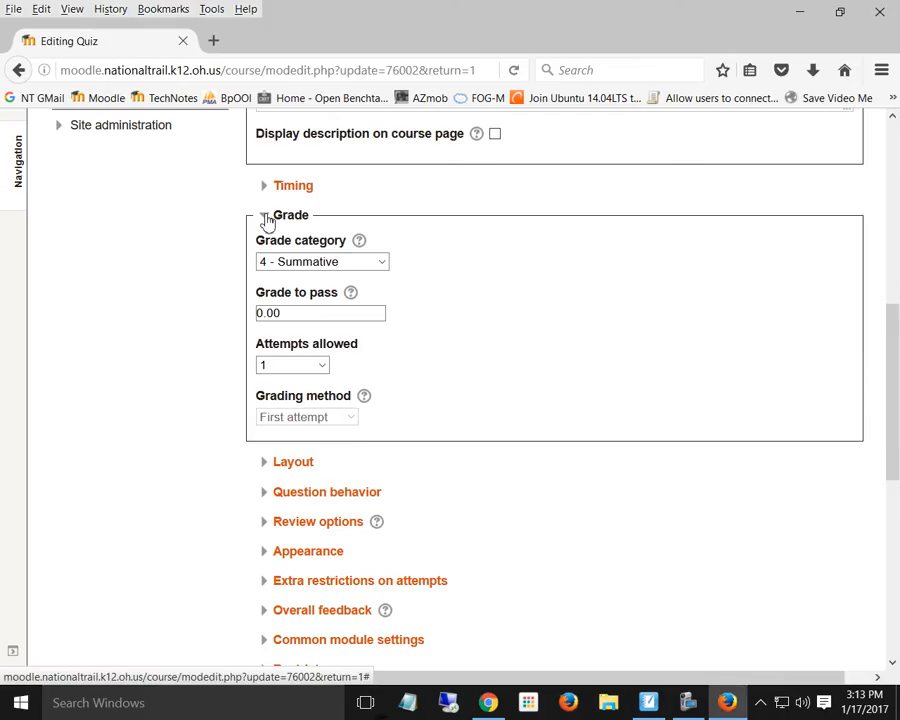
{"action": "left_click", "coordinate": [310, 311]}
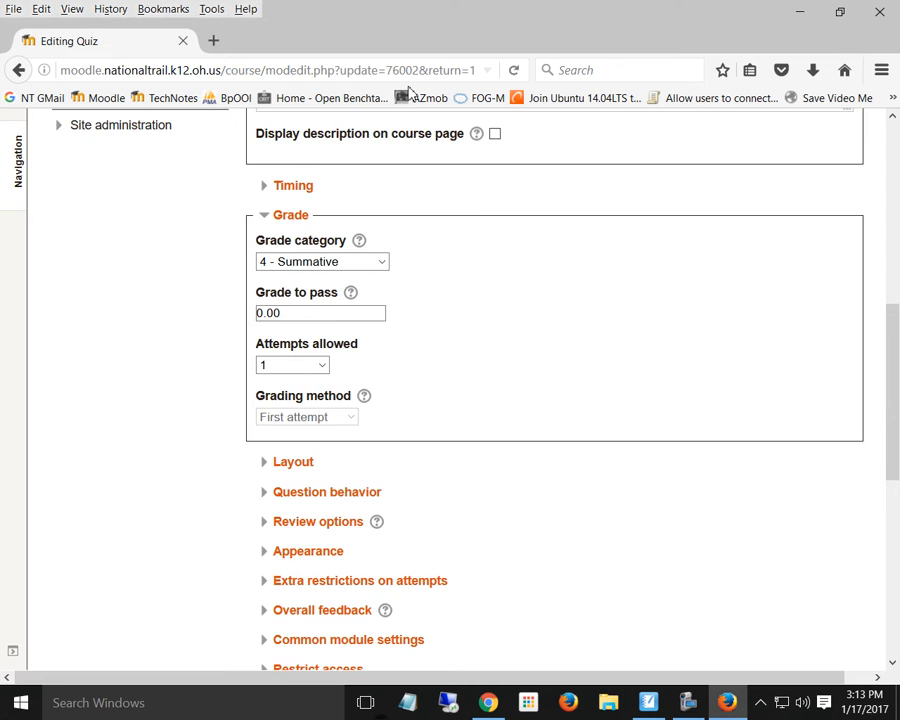
Check the quiz's maximum grade on its question editing page in a separate tab, and return to the quiz settings
{"action": "scroll", "coordinate": [450, 176], "scroll_direction": "up", "scroll_amount": 10}
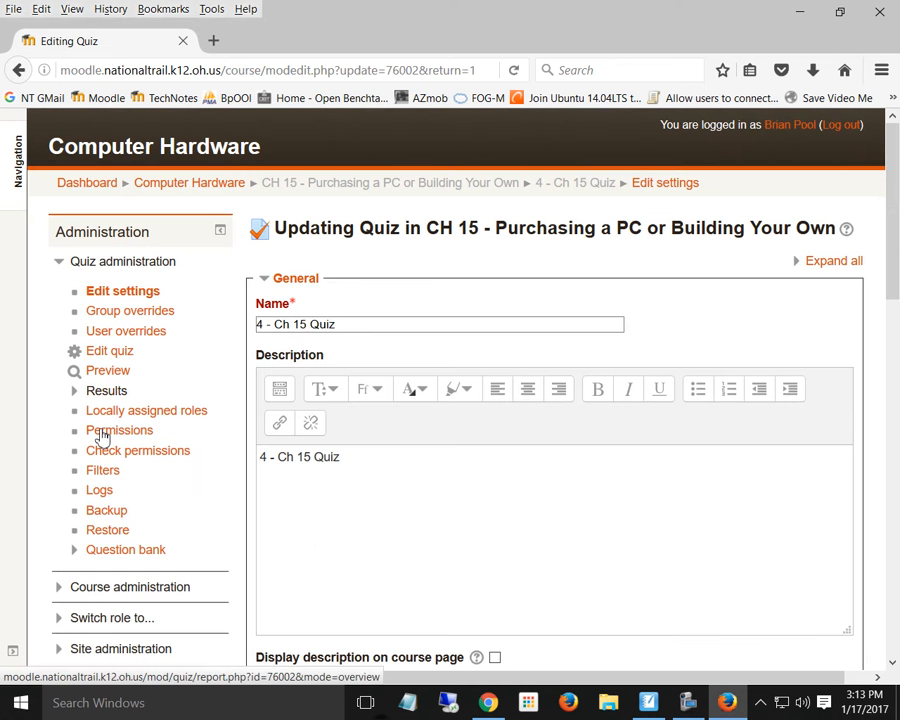
{"action": "middle_click", "coordinate": [117, 352]}
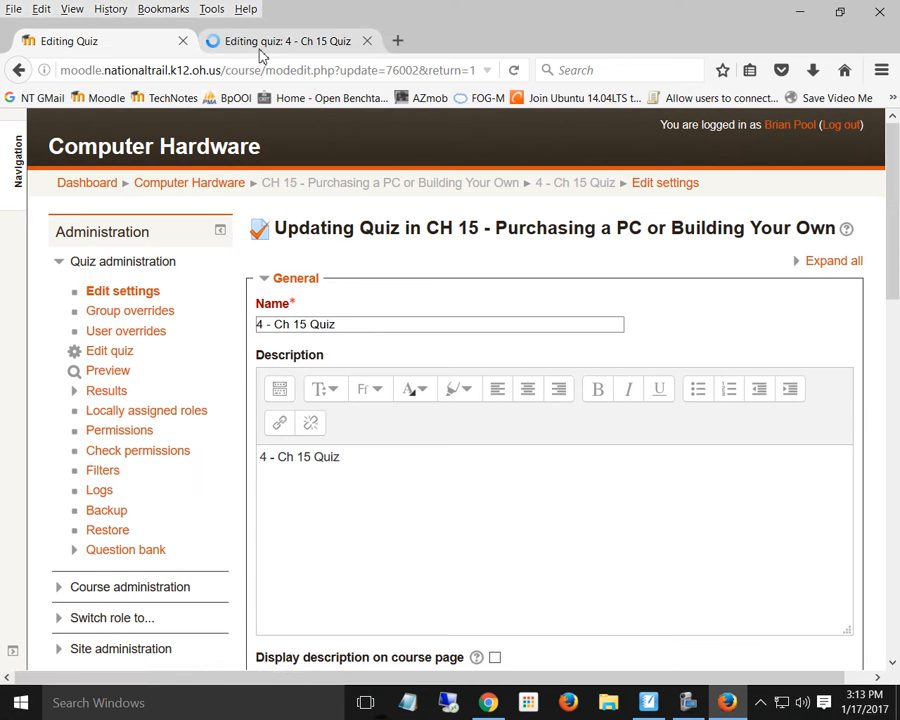
{"action": "left_click", "coordinate": [257, 44]}
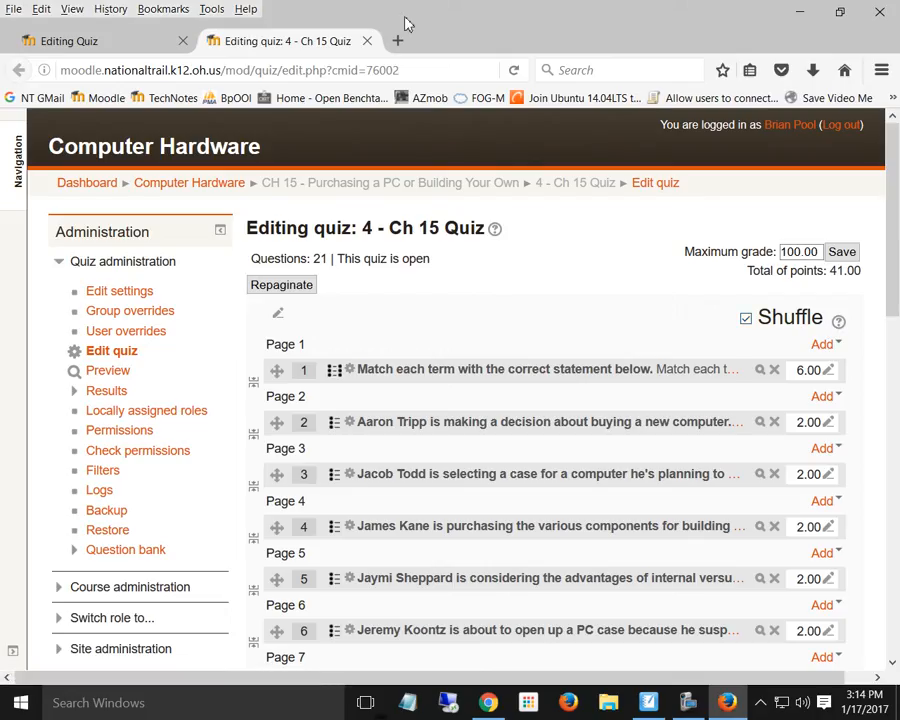
{"action": "left_click", "coordinate": [30, 44]}
Set the quiz's grade to pass to 80.00
{"action": "scroll", "coordinate": [362, 386], "scroll_direction": "down", "scroll_amount": 6}
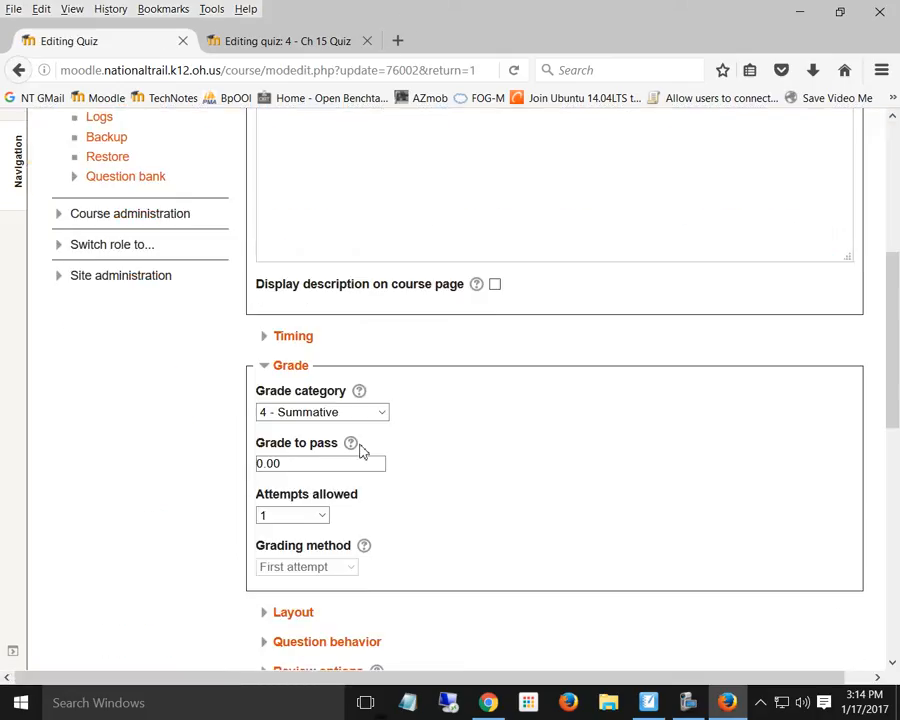
{"action": "left_click", "coordinate": [366, 446]}
{"action": "left_click_drag", "start_coordinate": [317, 454], "coordinate": [176, 442]}
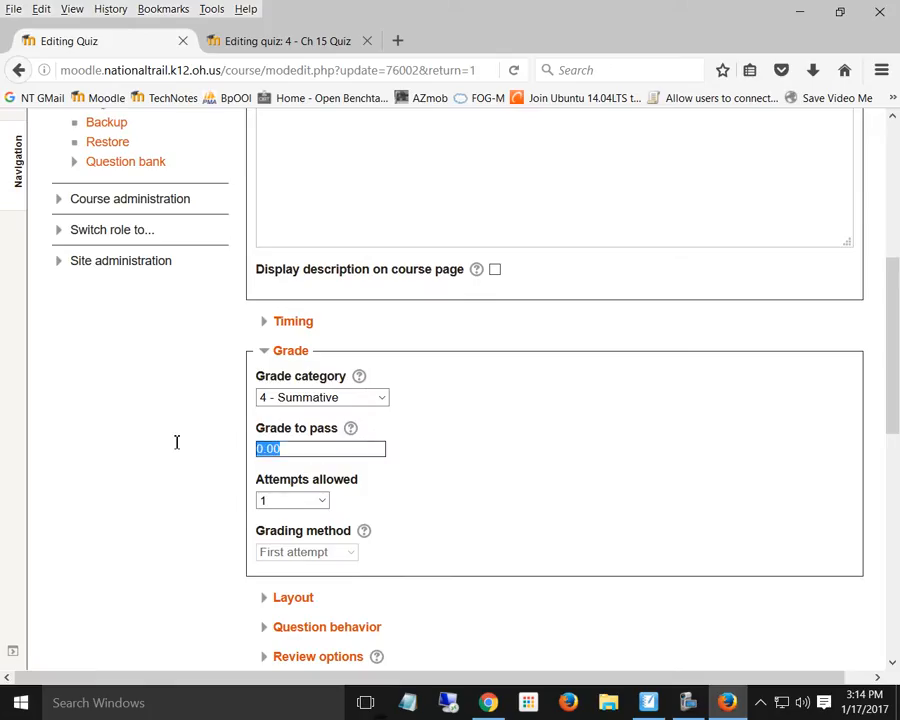
{"action": "type", "text": "80.00"}
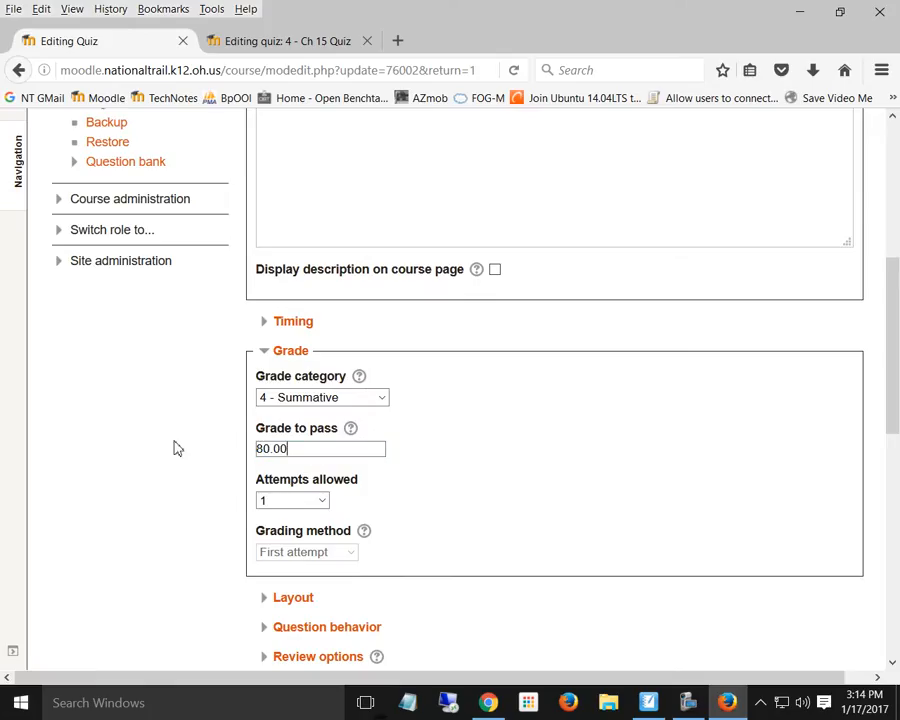
Remove the "Or all available attempts completed" condition from the quiz's completion requirements and save, returning to the course
{"action": "scroll", "coordinate": [333, 538], "scroll_direction": "down", "scroll_amount": 4}
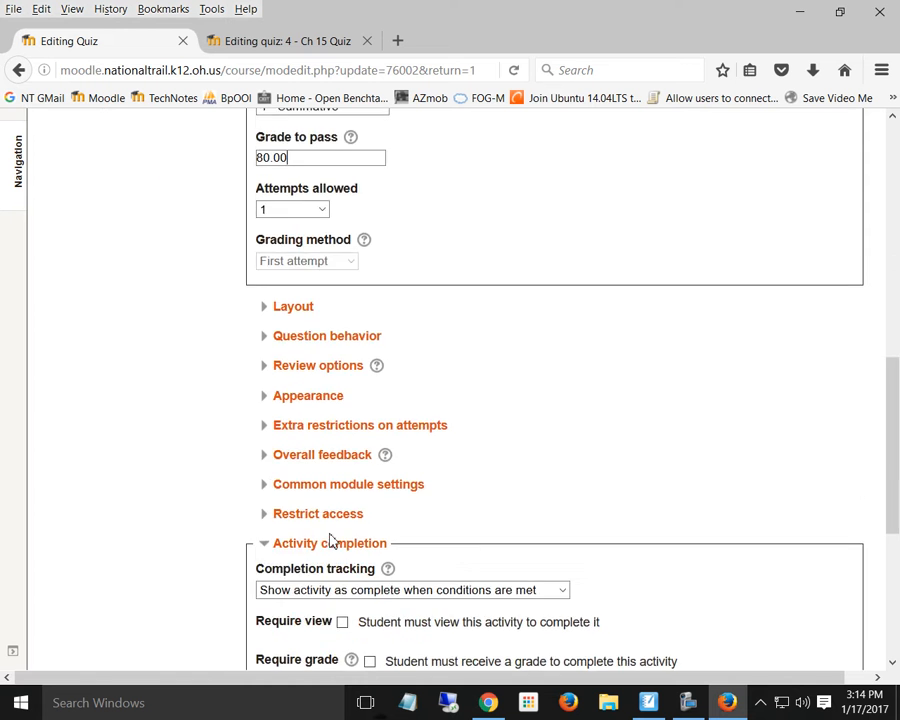
{"action": "scroll", "coordinate": [333, 538], "scroll_direction": "down", "scroll_amount": 5}
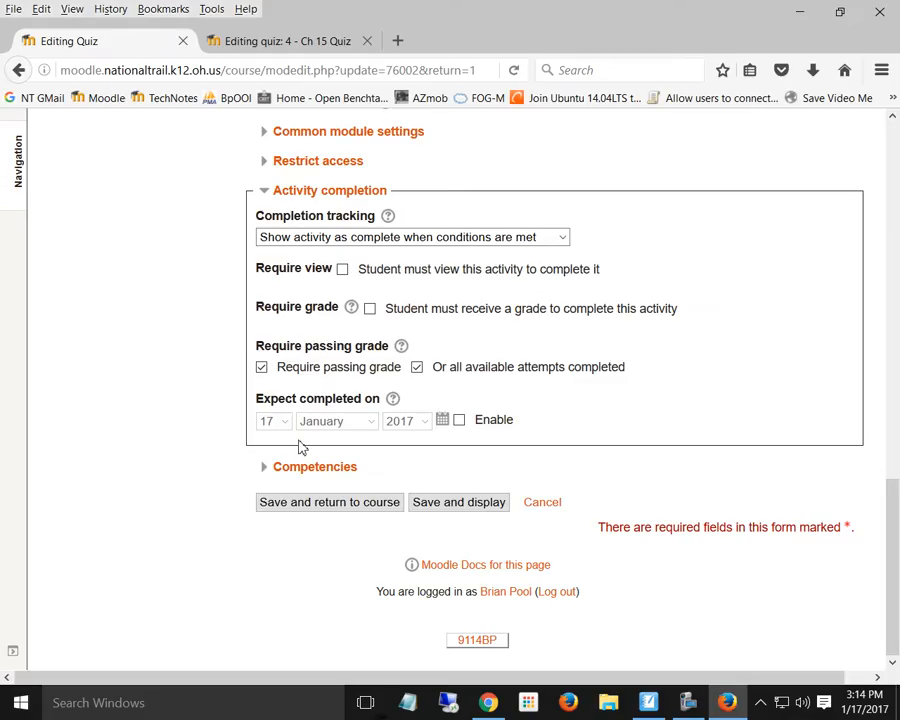
{"action": "scroll", "coordinate": [348, 398], "scroll_direction": "up", "scroll_amount": 5}
{"action": "scroll", "coordinate": [348, 398], "scroll_direction": "up", "scroll_amount": 3}
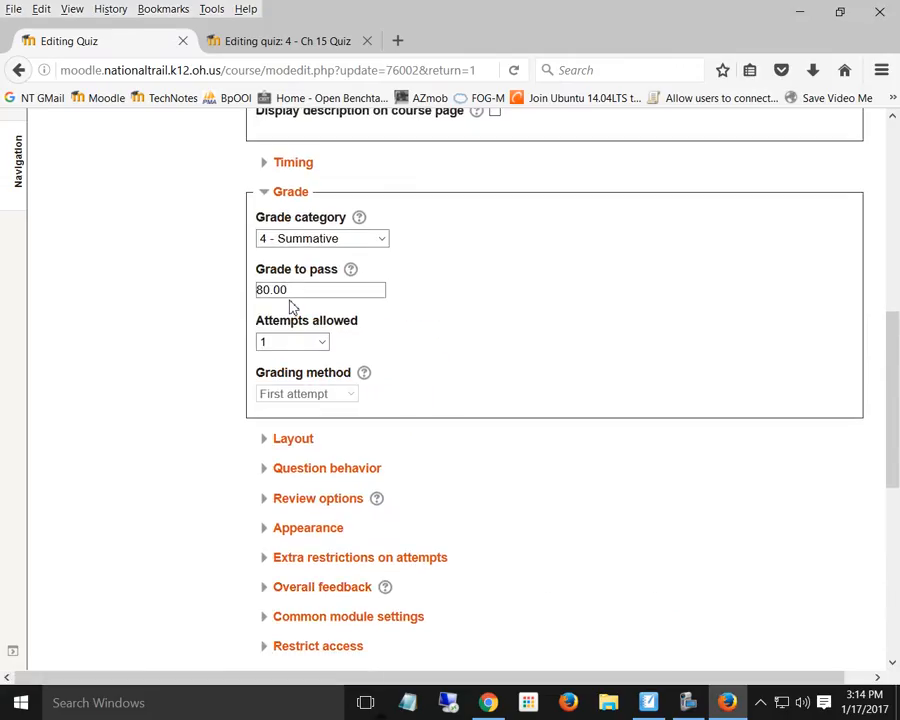
{"action": "scroll", "coordinate": [378, 295], "scroll_direction": "up", "scroll_amount": 9}
{"action": "scroll", "coordinate": [393, 316], "scroll_direction": "down", "scroll_amount": 18}
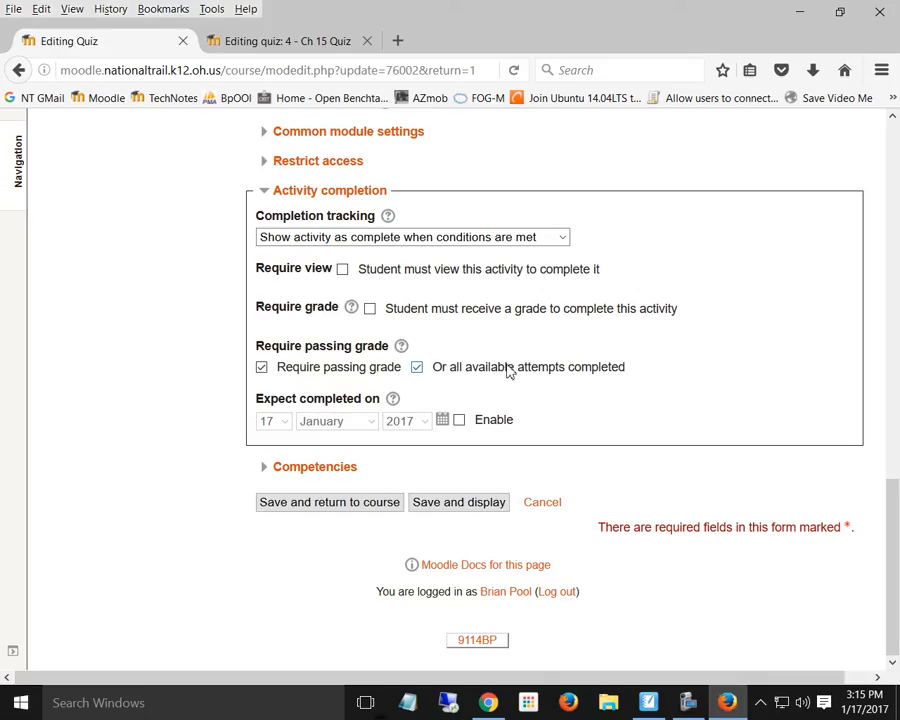
{"action": "left_click", "coordinate": [418, 367]}
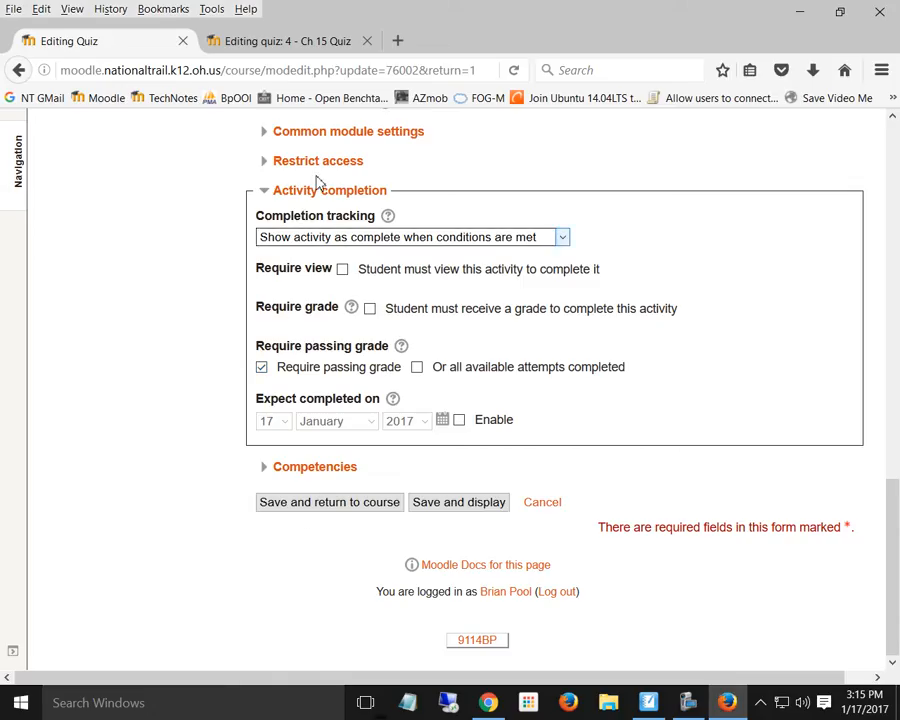
{"action": "left_click", "coordinate": [330, 502]}
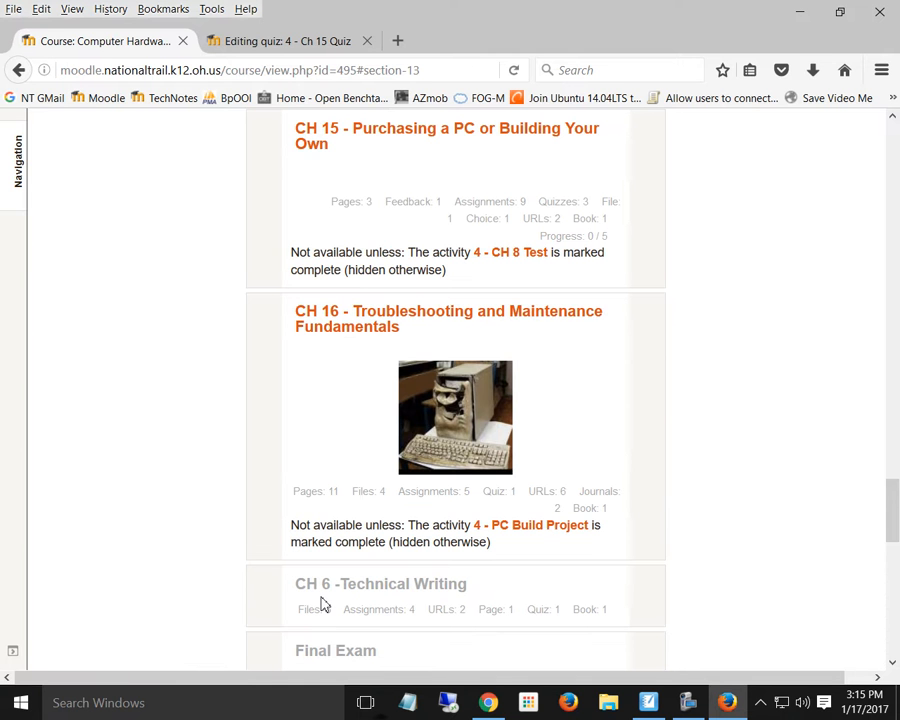
Open the course's Activity completion report
{"action": "scroll", "coordinate": [317, 629], "scroll_direction": "up", "scroll_amount": 15}
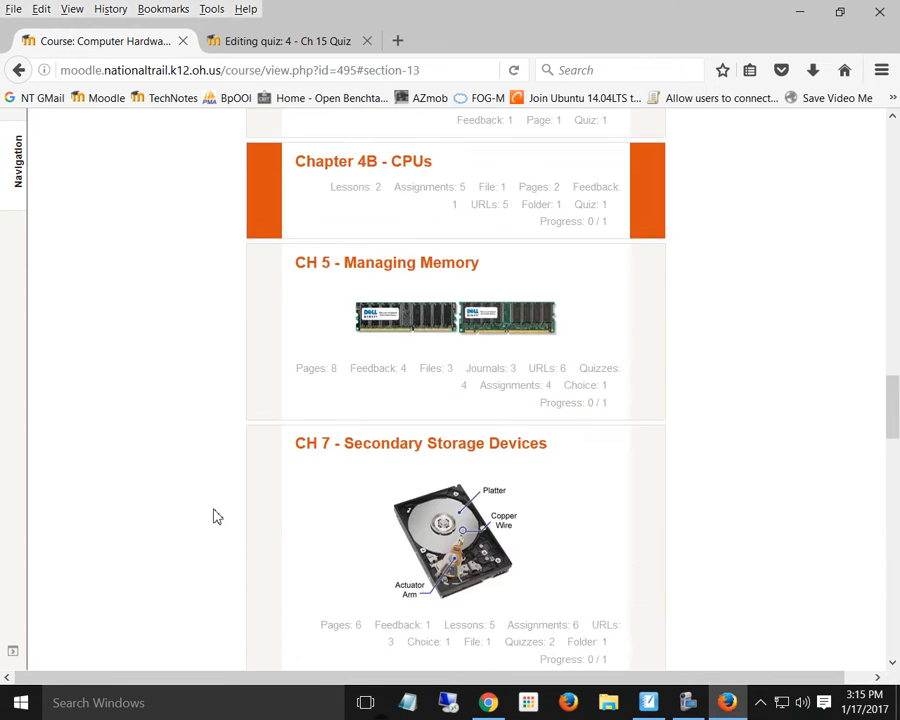
{"action": "scroll", "coordinate": [205, 523], "scroll_direction": "up", "scroll_amount": 15}
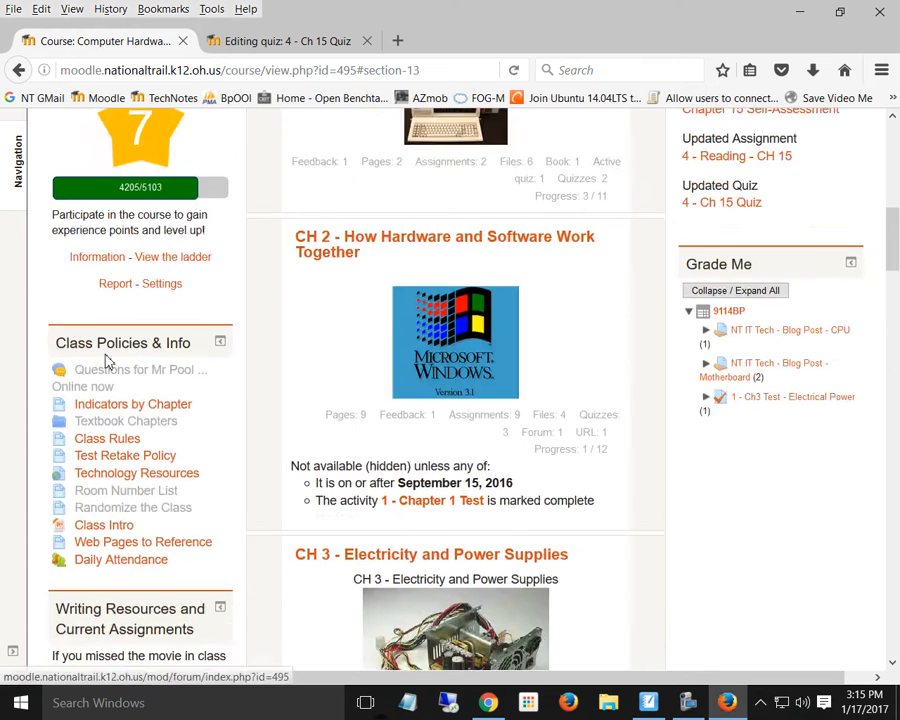
{"action": "scroll", "coordinate": [108, 362], "scroll_direction": "up", "scroll_amount": 10}
{"action": "left_click", "coordinate": [108, 394]}
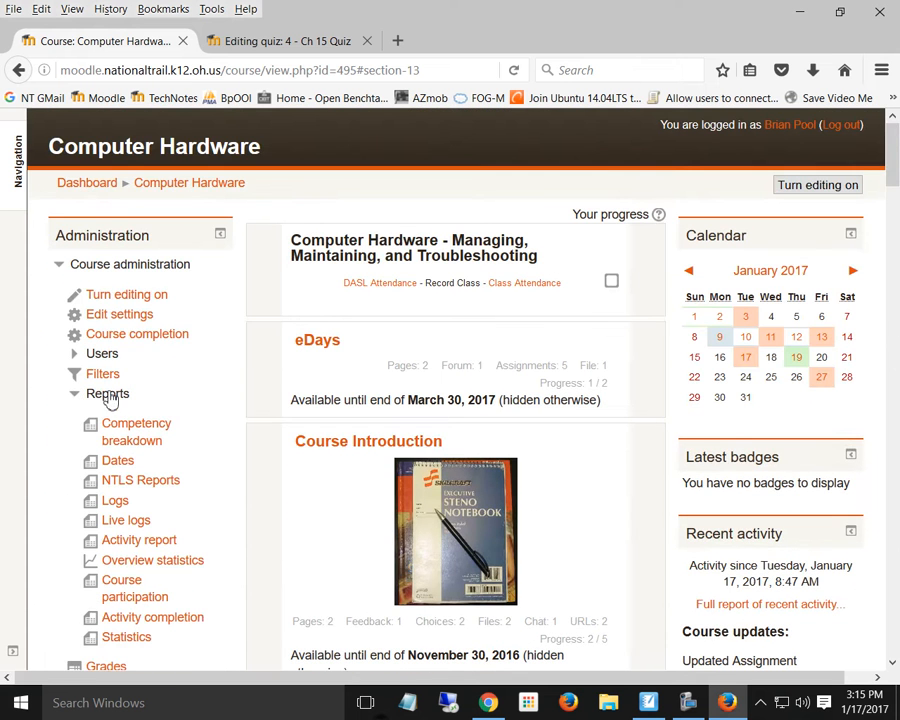
{"action": "left_click", "coordinate": [178, 619]}
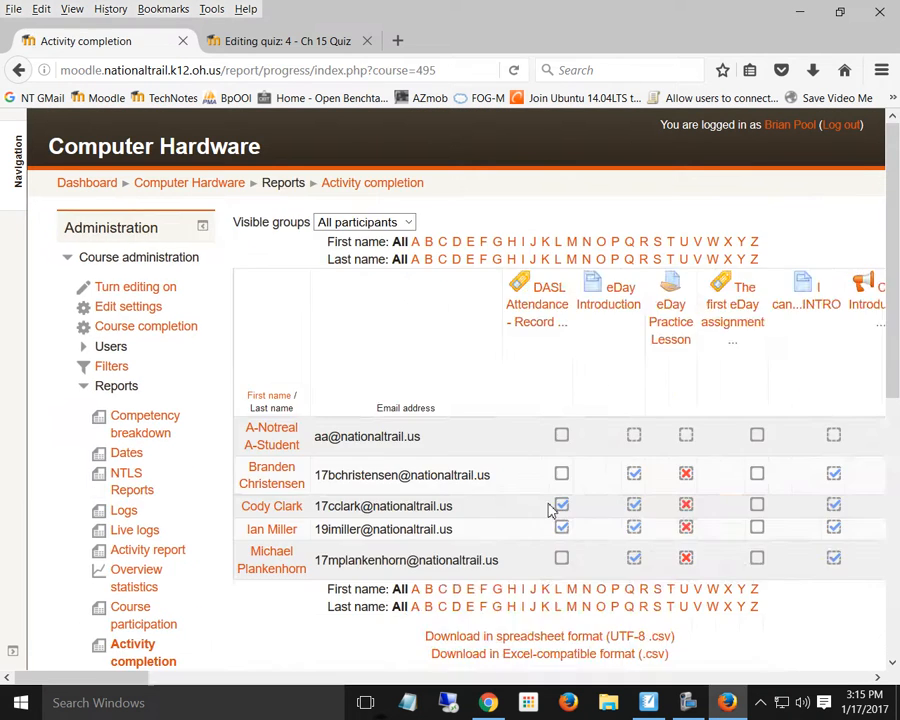
Filter the report to first and last names starting with A, and examine the tracked activities through to the last one
{"action": "left_click", "coordinate": [402, 222]}
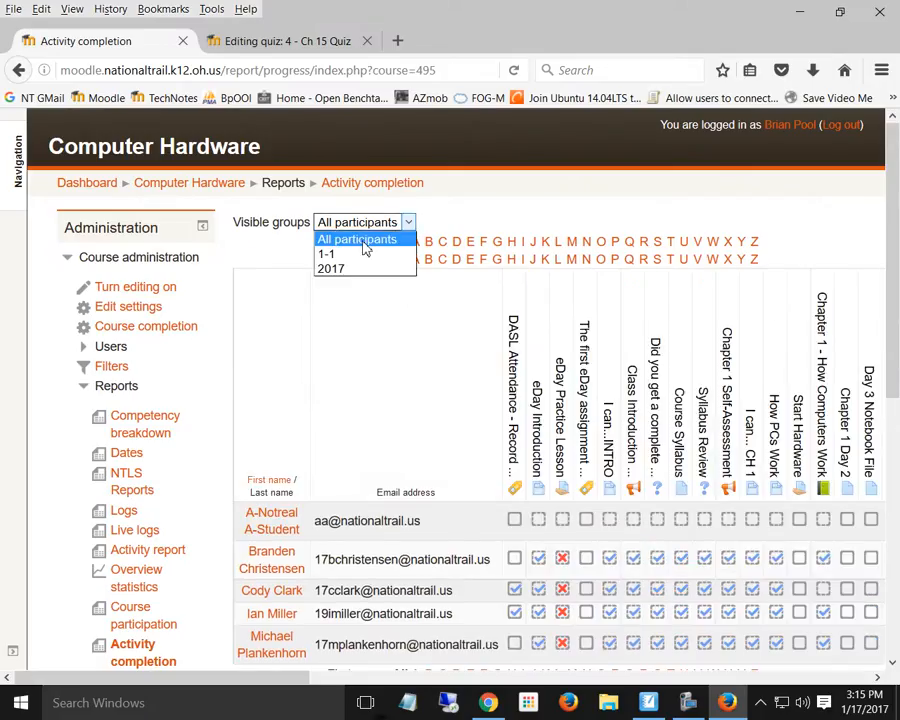
{"action": "left_click", "coordinate": [590, 209]}
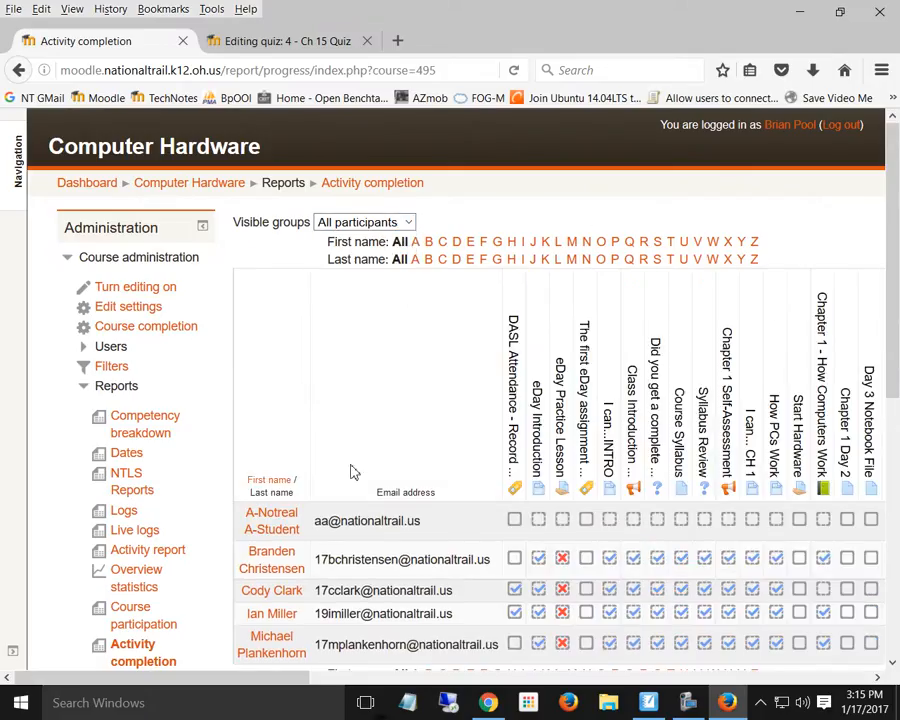
{"action": "left_click", "coordinate": [416, 243]}
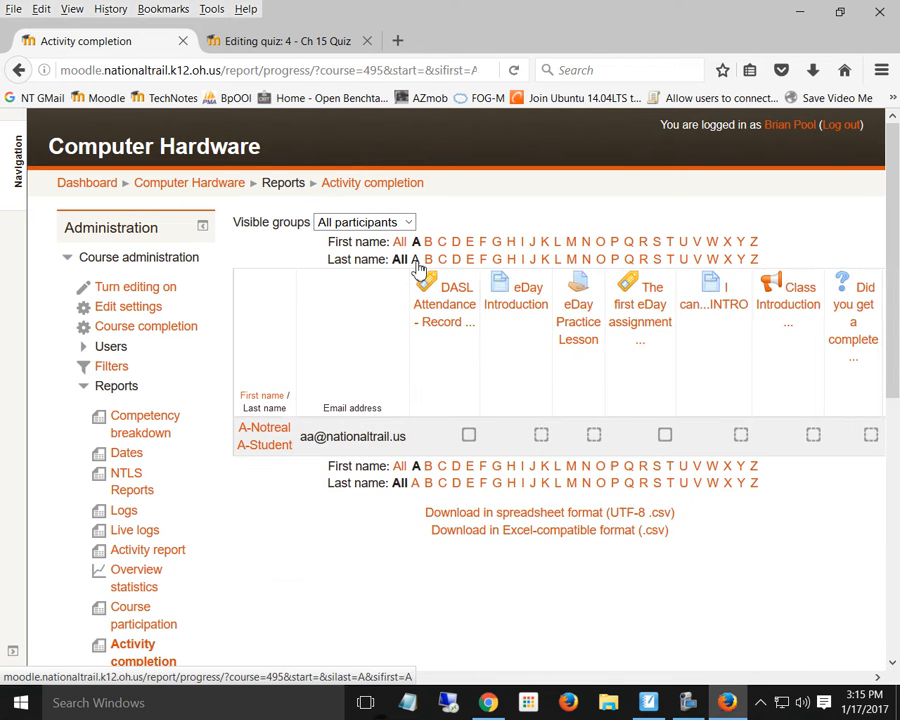
{"action": "left_click", "coordinate": [416, 261]}
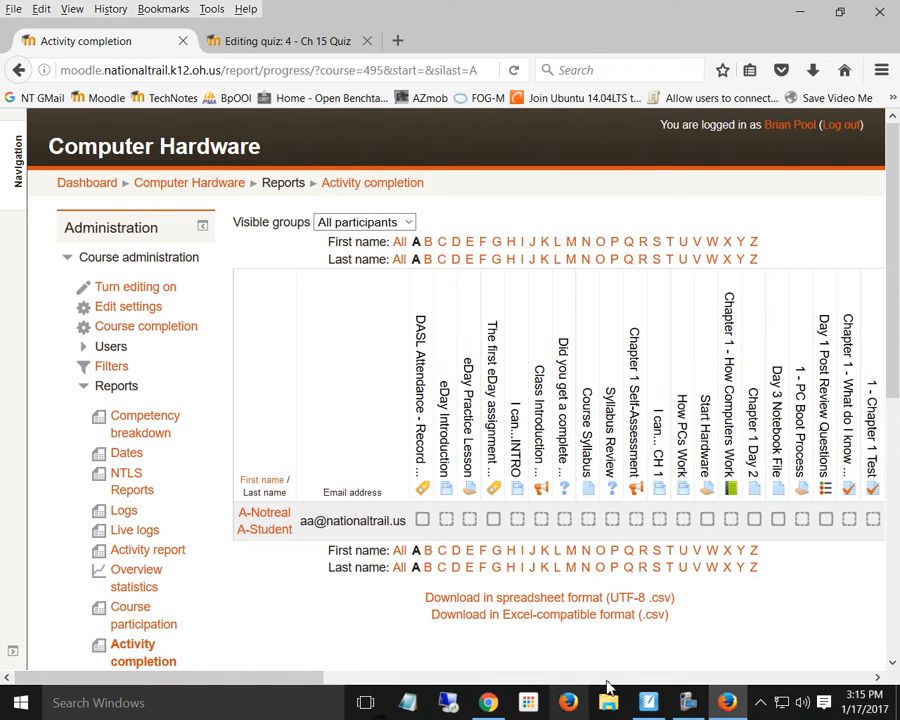
{"action": "left_click_drag", "start_coordinate": [285, 677], "coordinate": [846, 677]}
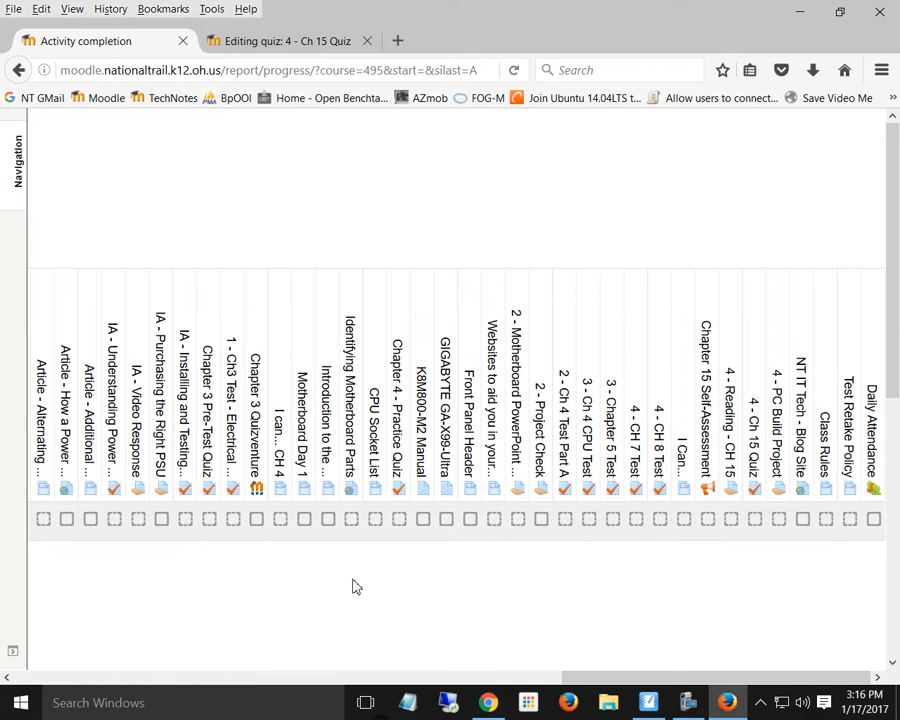
{"action": "left_click_drag", "start_coordinate": [632, 681], "coordinate": [118, 651]}
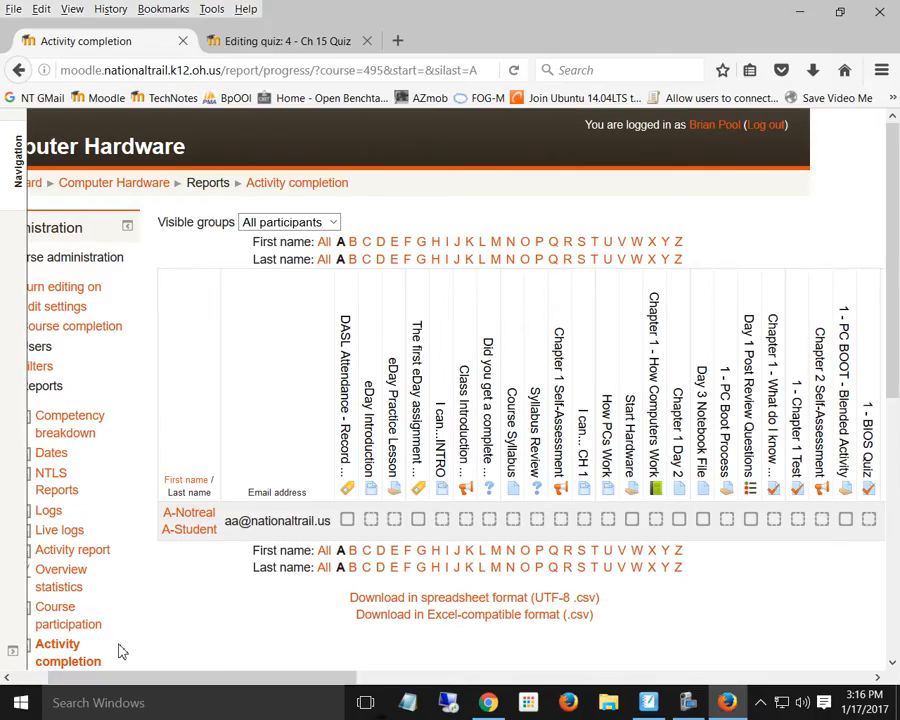
Reset the report's name filters to show all participants and return to the Computer Hardware course page
{"action": "left_click", "coordinate": [324, 260]}
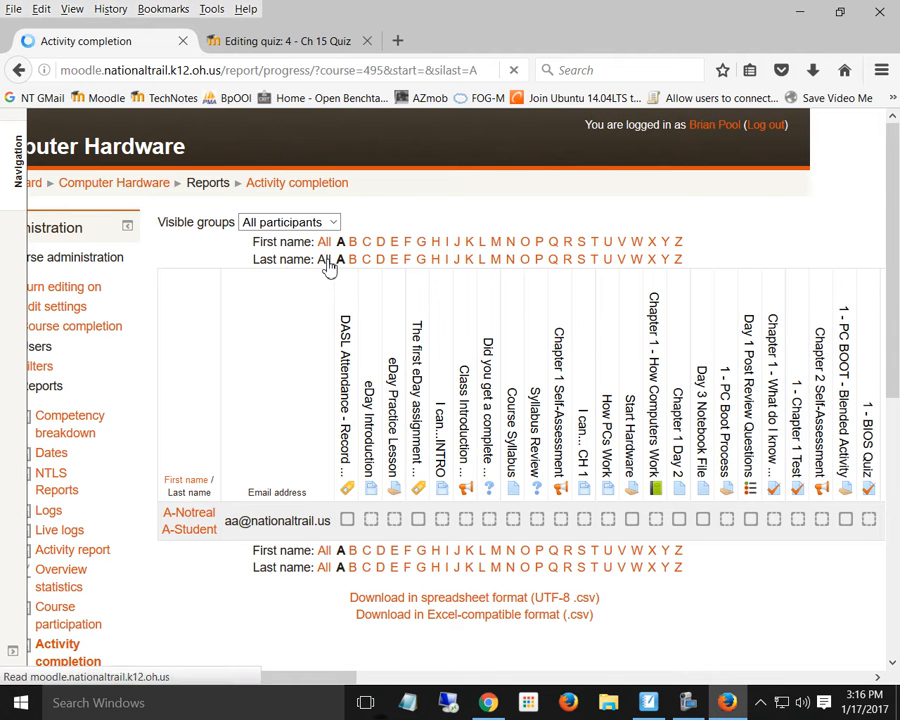
{"action": "left_click", "coordinate": [401, 260]}
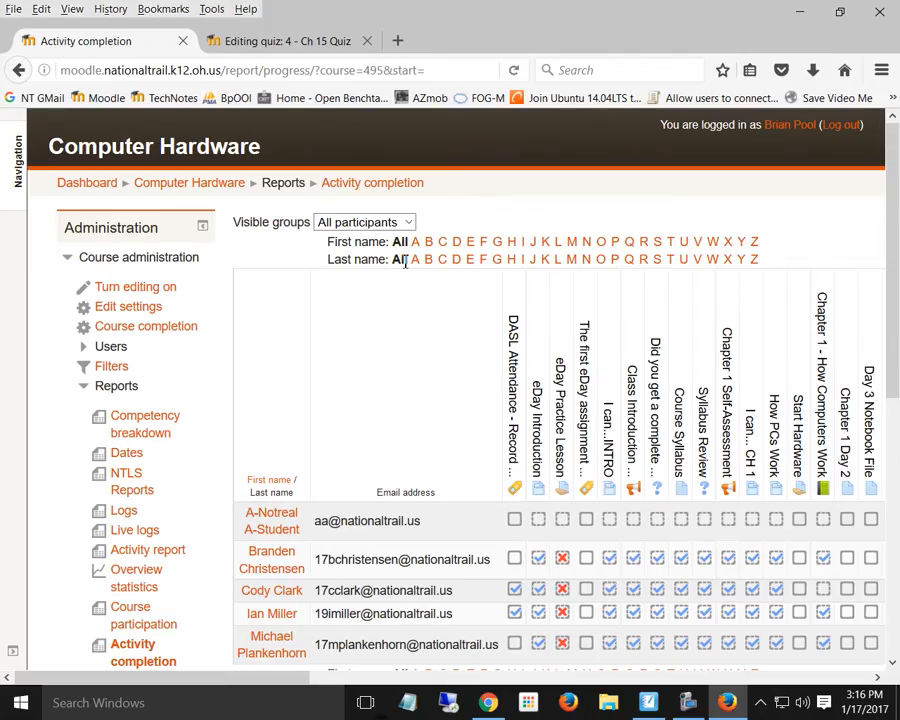
{"action": "left_click", "coordinate": [188, 183]}
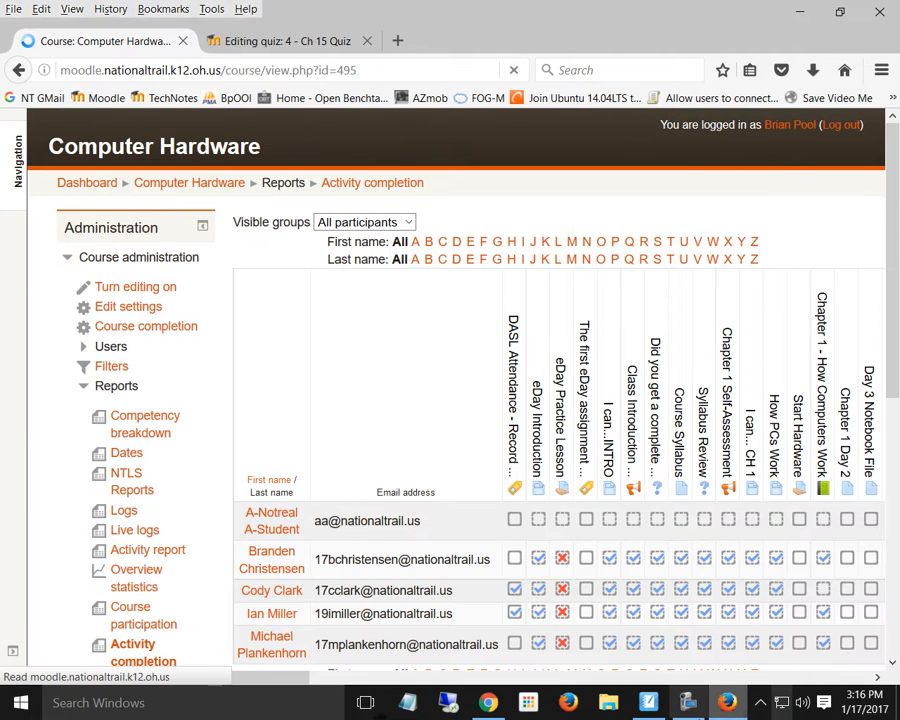
Switch to SMART Notebook and move the "Badges Levels" text from below "Moodle Restrictions" to beneath "Moodle Activity Completion"
{"action": "left_click", "coordinate": [650, 703]}
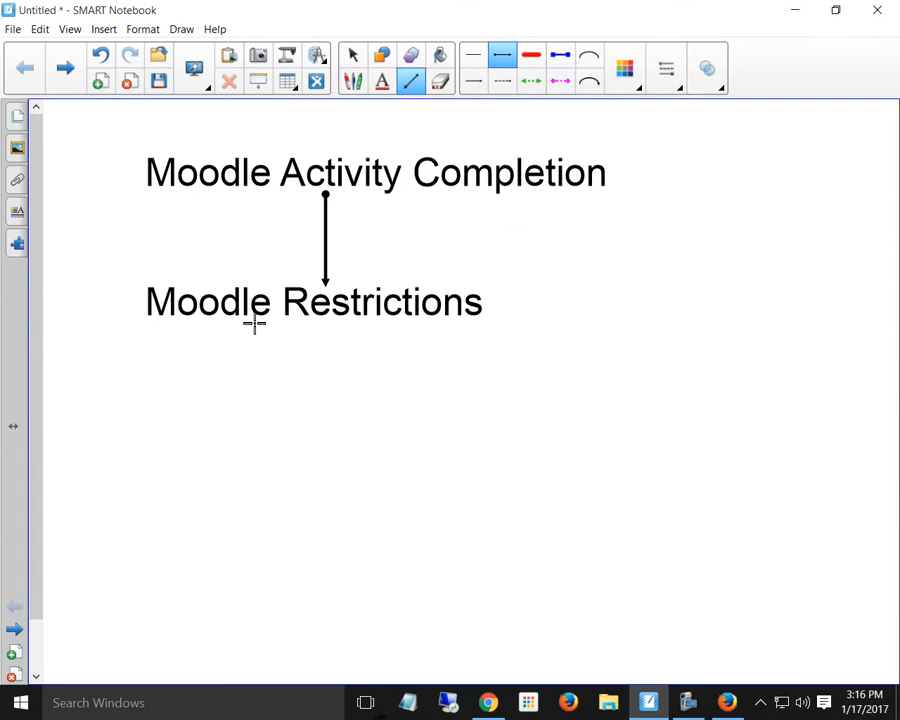
{"action": "left_click", "coordinate": [692, 707]}
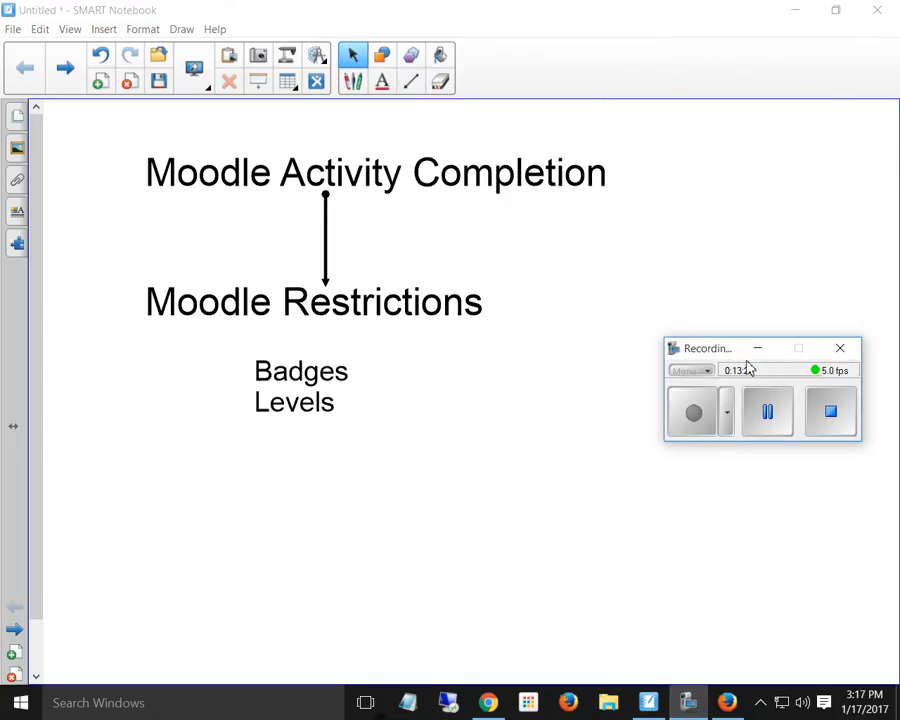
{"action": "left_click", "coordinate": [758, 350]}
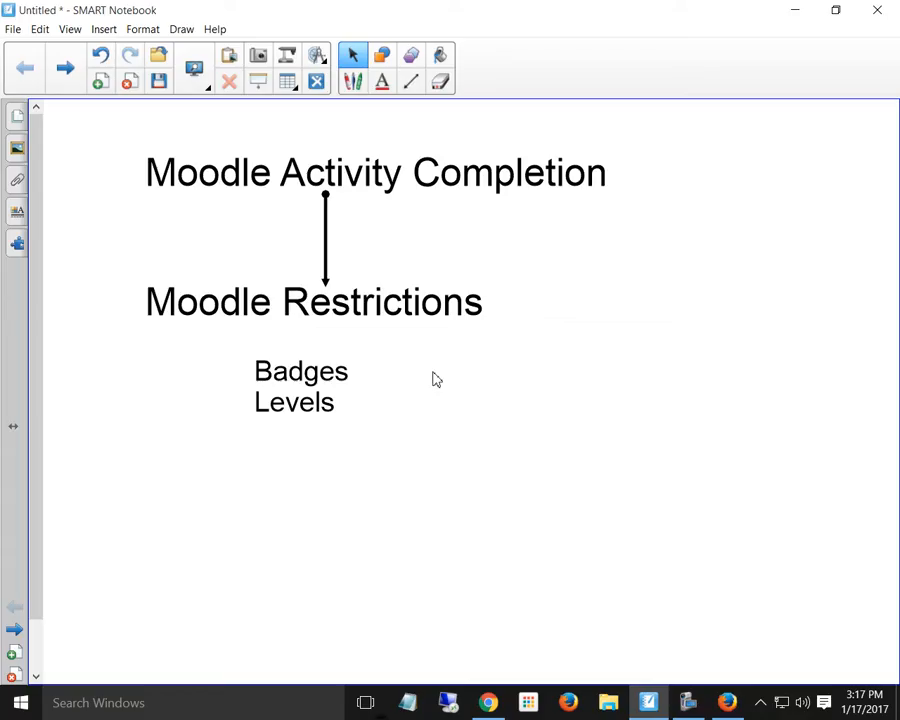
{"action": "left_click_drag", "start_coordinate": [303, 381], "coordinate": [575, 232]}
{"action": "left_click", "coordinate": [627, 460]}
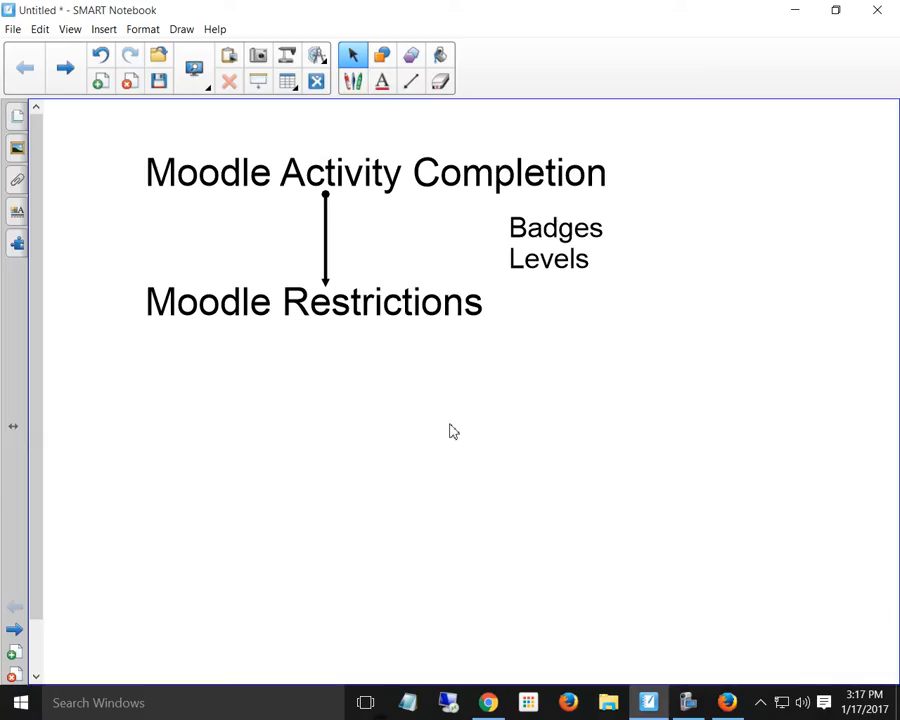
Switch to Firefox, examine the Computer Hardware course's managed badges with their criteria and recipients, and return to the course page
{"action": "left_click", "coordinate": [727, 703]}
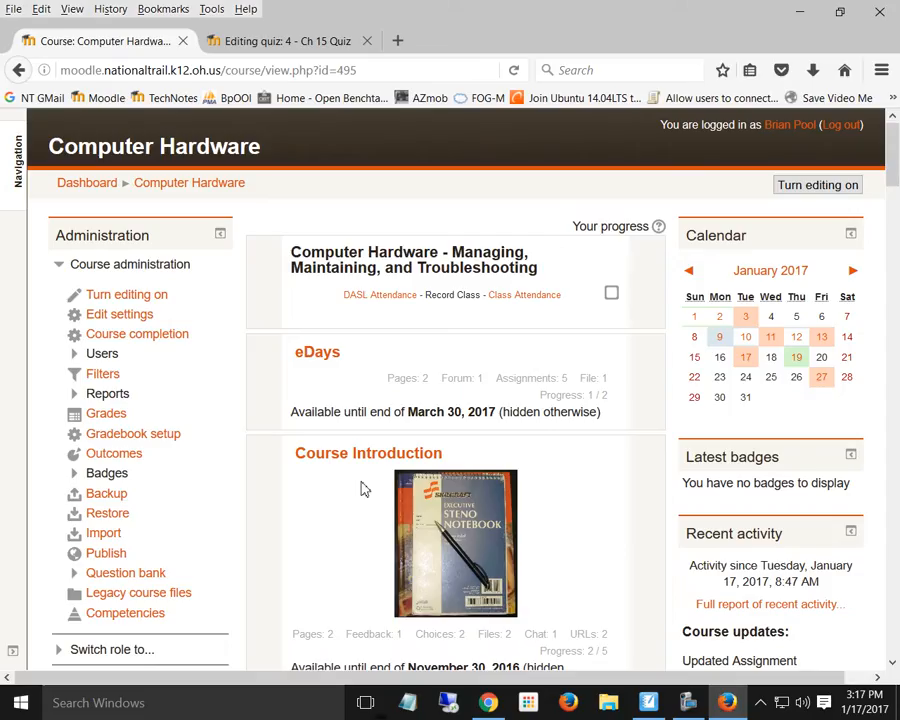
{"action": "left_click", "coordinate": [76, 474]}
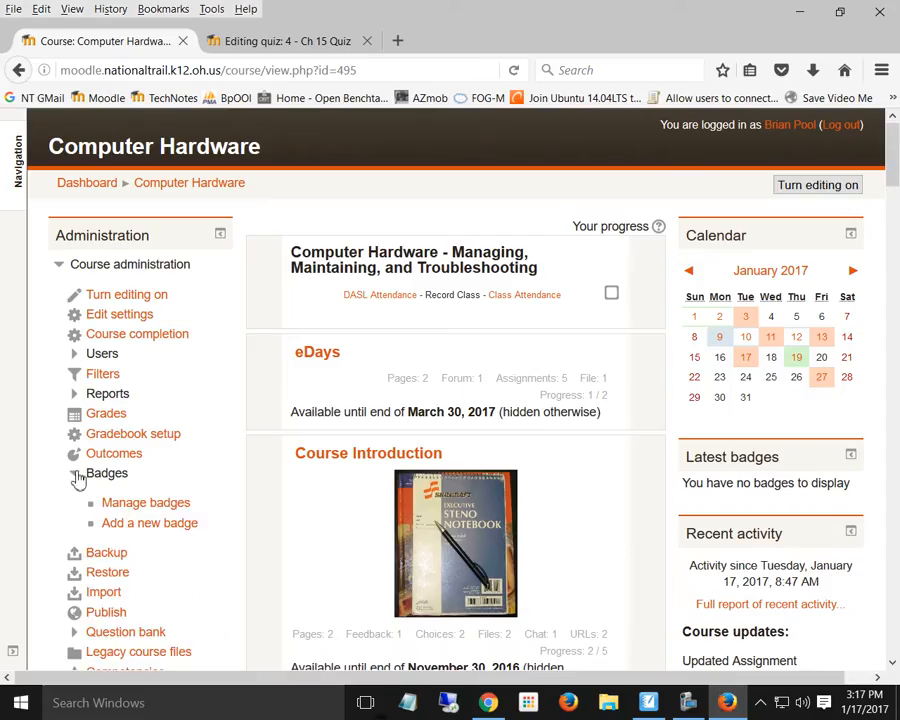
{"action": "left_click", "coordinate": [150, 502]}
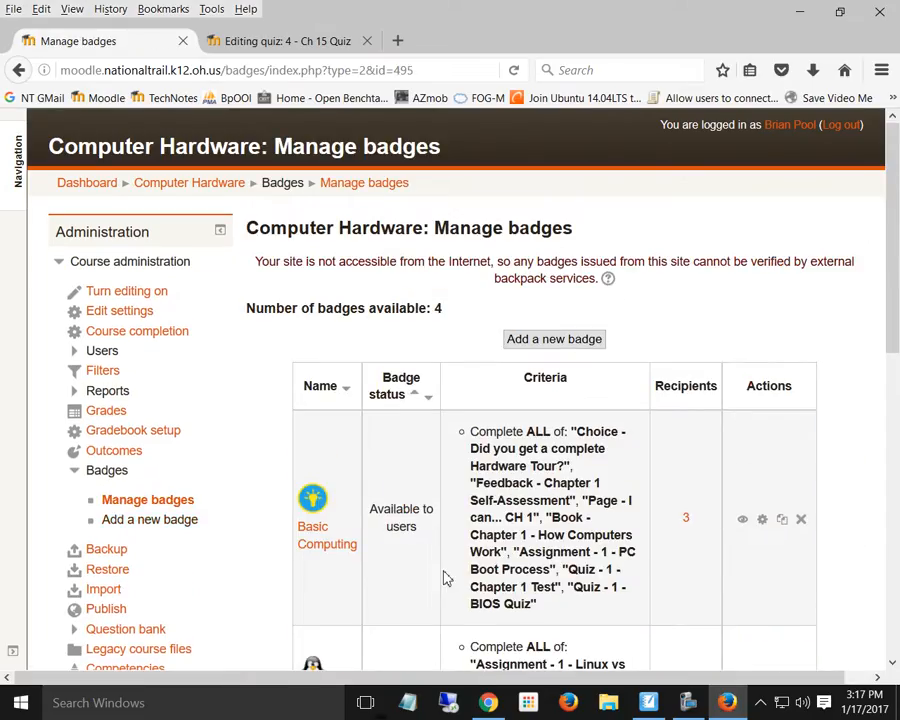
{"action": "scroll", "coordinate": [700, 365], "scroll_direction": "down", "scroll_amount": 3}
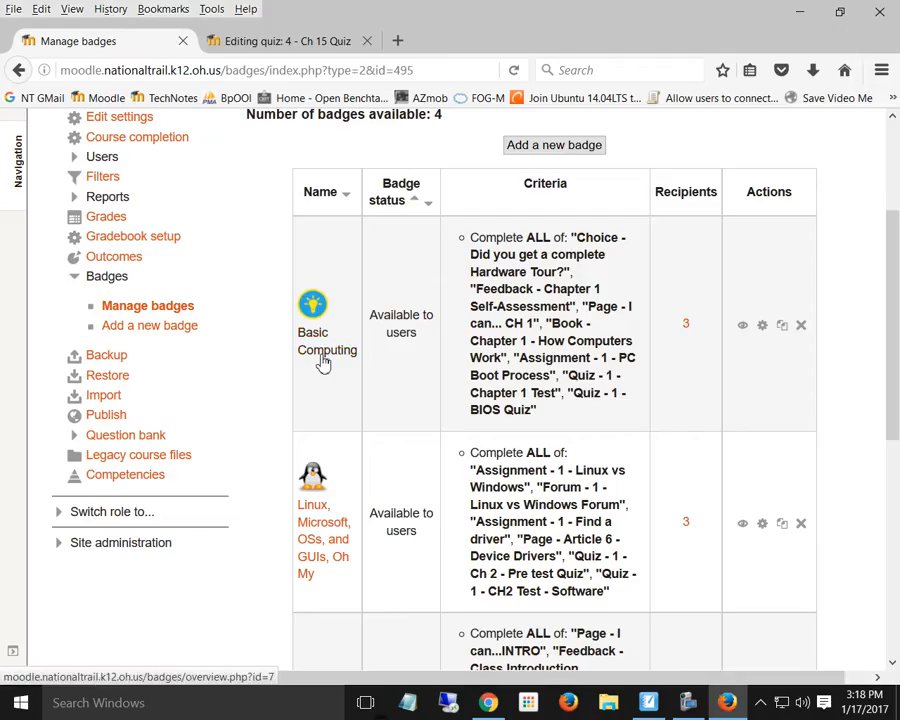
{"action": "scroll", "coordinate": [787, 438], "scroll_direction": "up", "scroll_amount": 2}
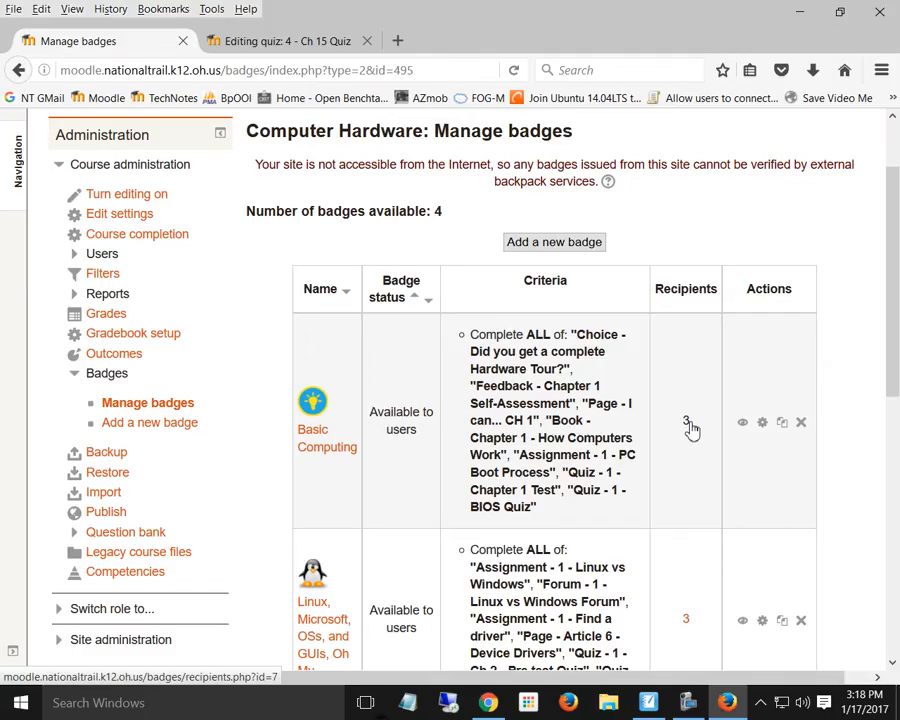
{"action": "scroll", "coordinate": [240, 230], "scroll_direction": "up", "scroll_amount": 2}
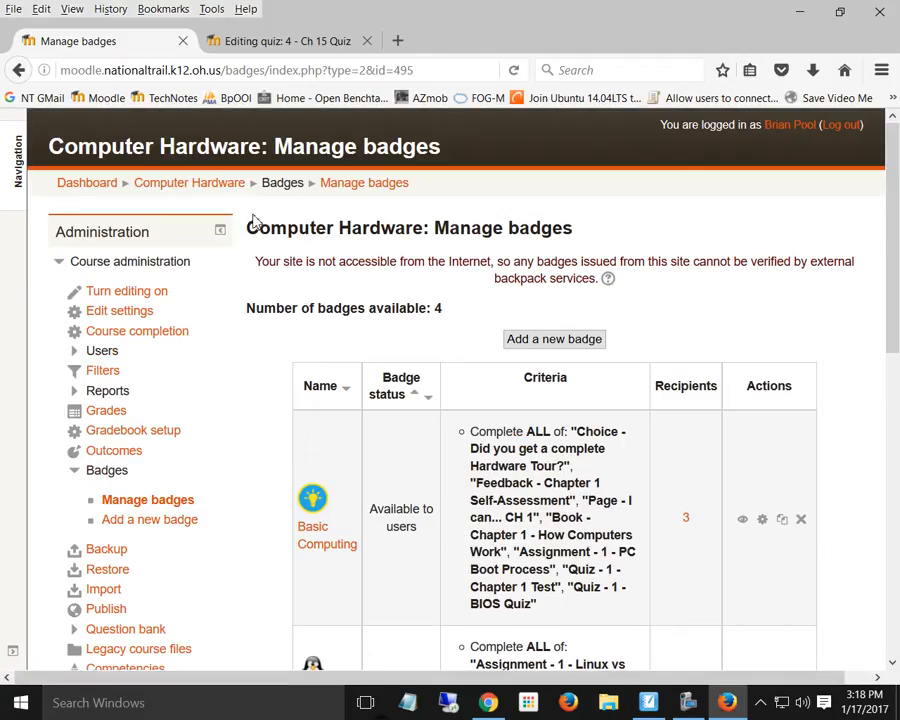
{"action": "left_click", "coordinate": [217, 186]}
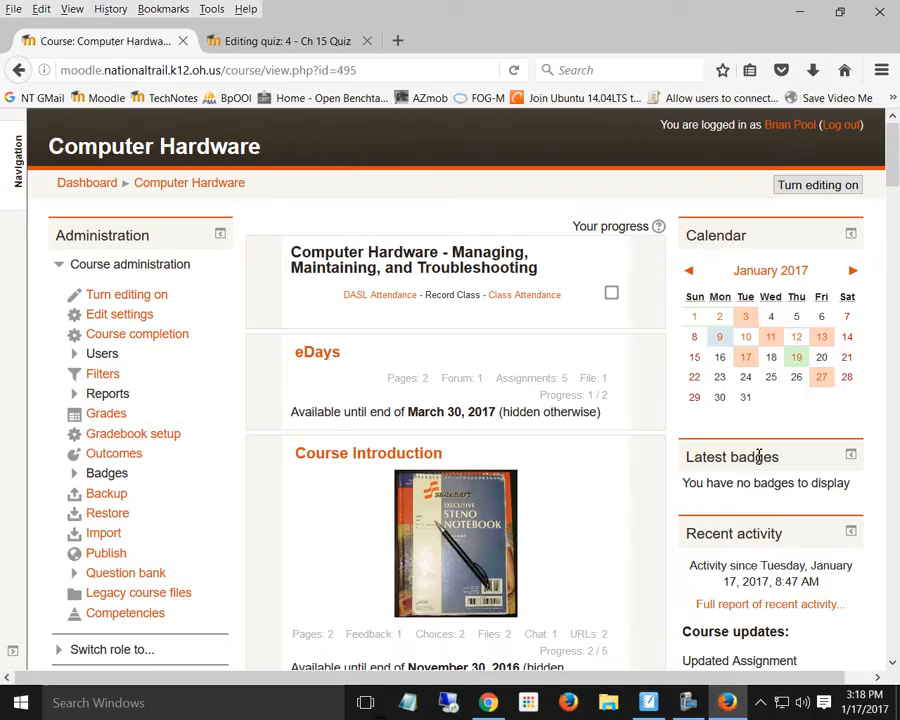
Examine the Latest badges block on the course page while logged in as a student, down to the Orienteer badge
{"action": "left_click", "coordinate": [688, 703]}
{"action": "left_click", "coordinate": [762, 405]}
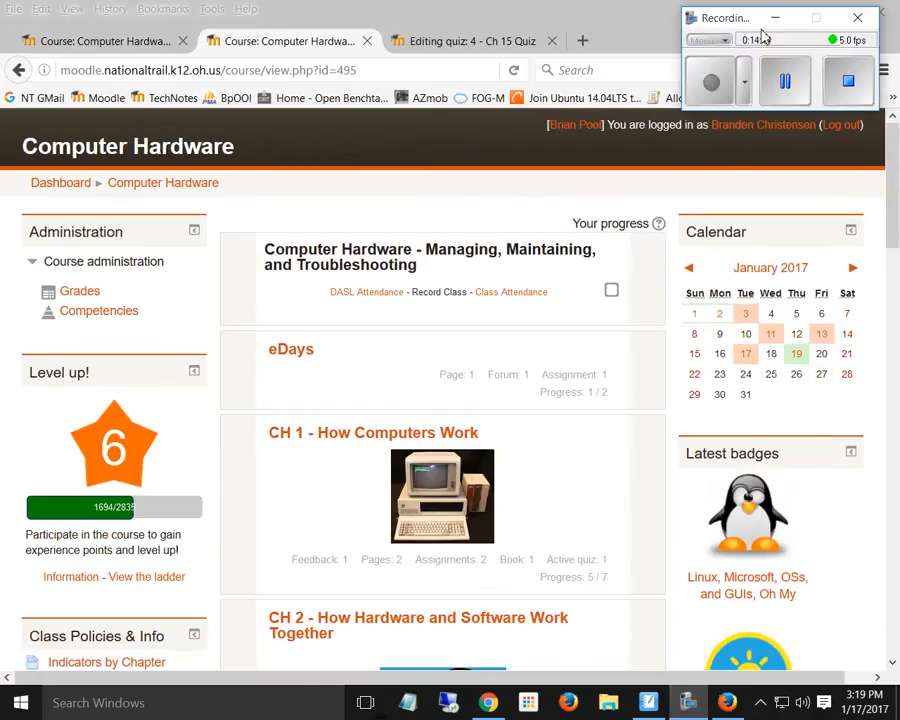
{"action": "left_click", "coordinate": [775, 18]}
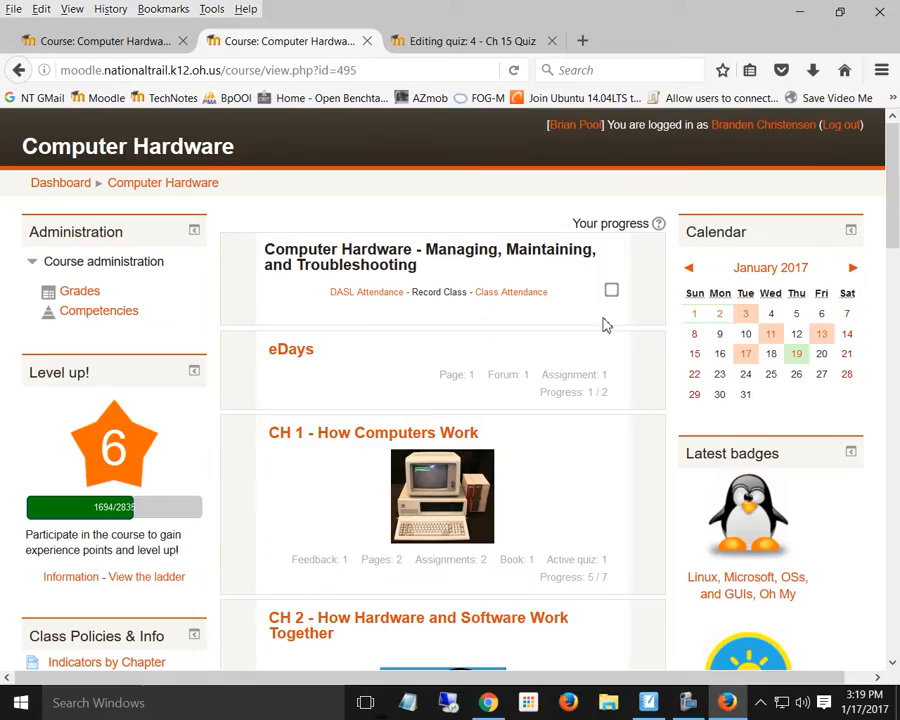
{"action": "left_click_drag", "start_coordinate": [895, 140], "coordinate": [892, 176]}
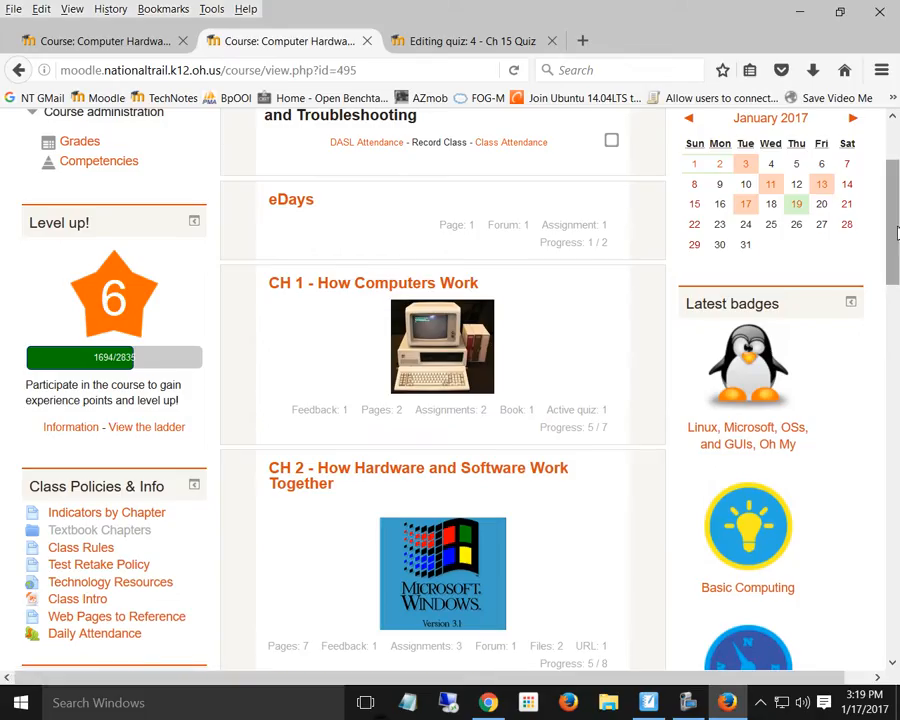
{"action": "left_click_drag", "start_coordinate": [892, 226], "coordinate": [892, 270]}
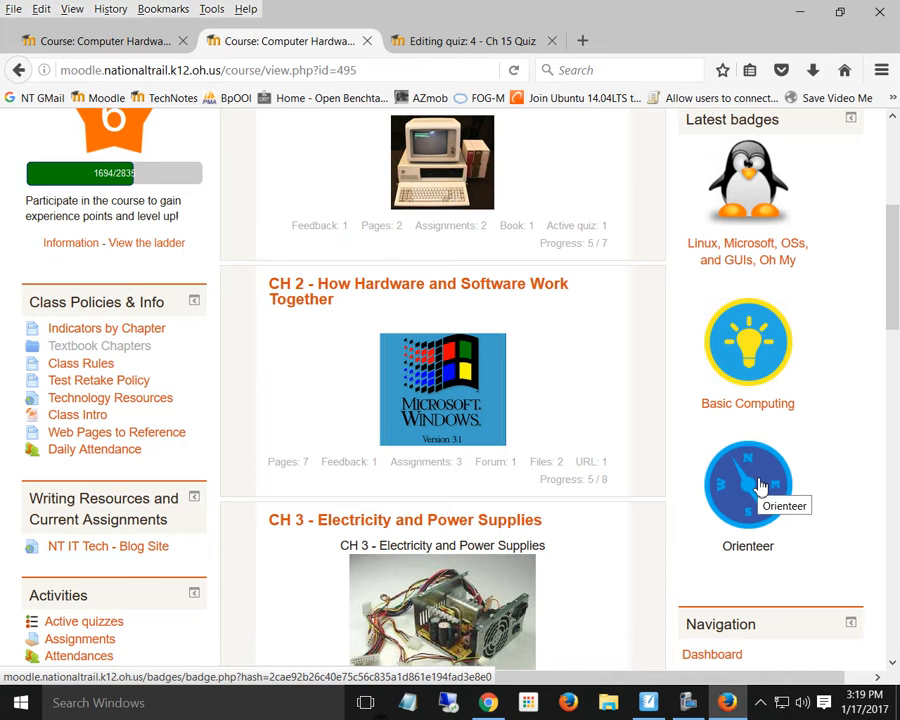
{"action": "scroll", "coordinate": [287, 482], "scroll_direction": "up", "scroll_amount": 4}
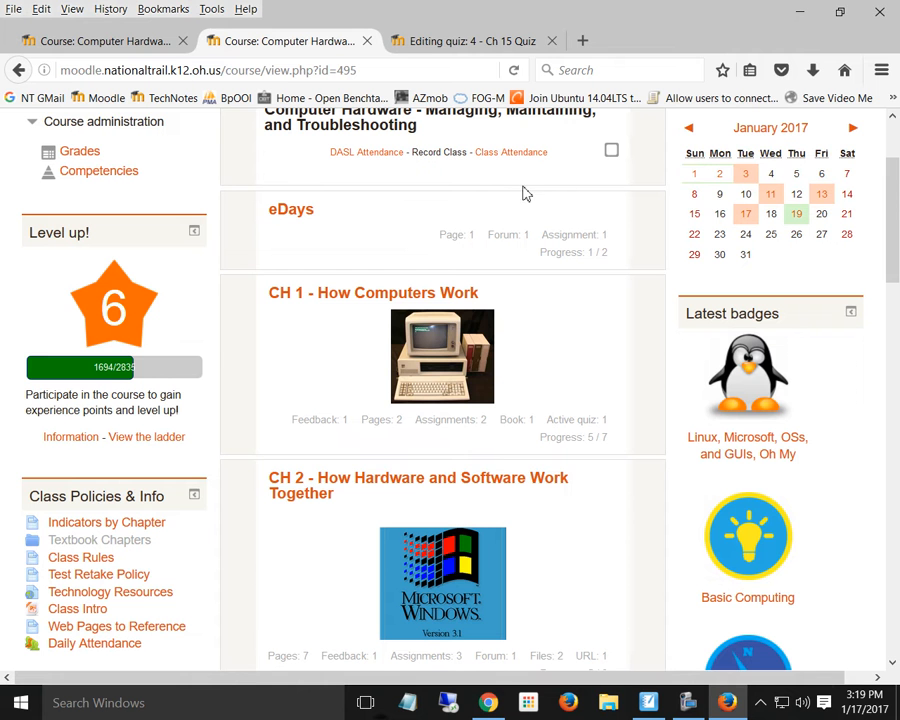
{"action": "left_click", "coordinate": [703, 711]}
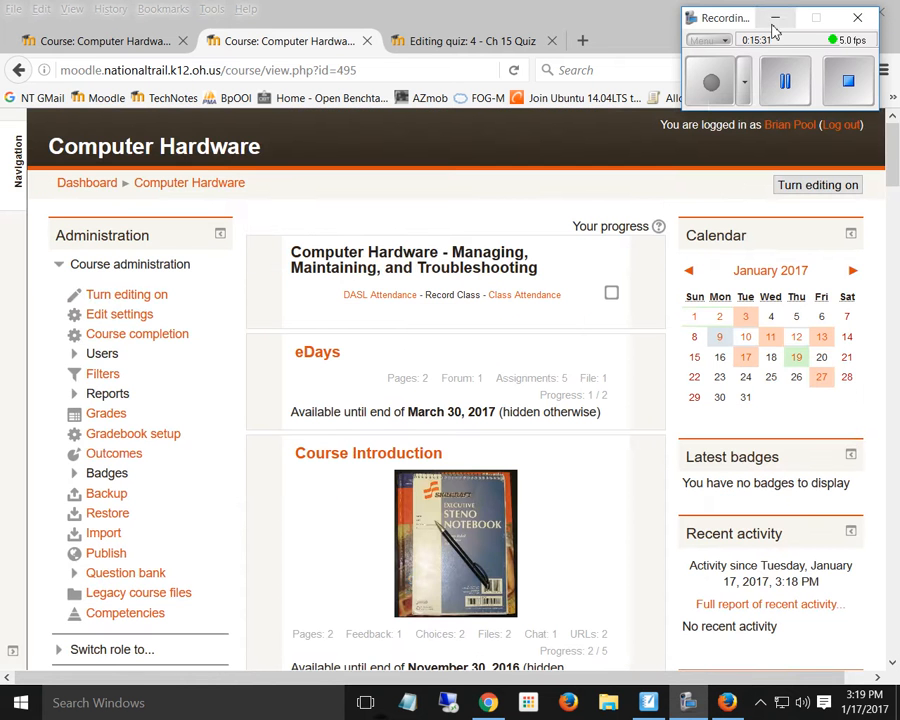
{"action": "left_click", "coordinate": [773, 24]}
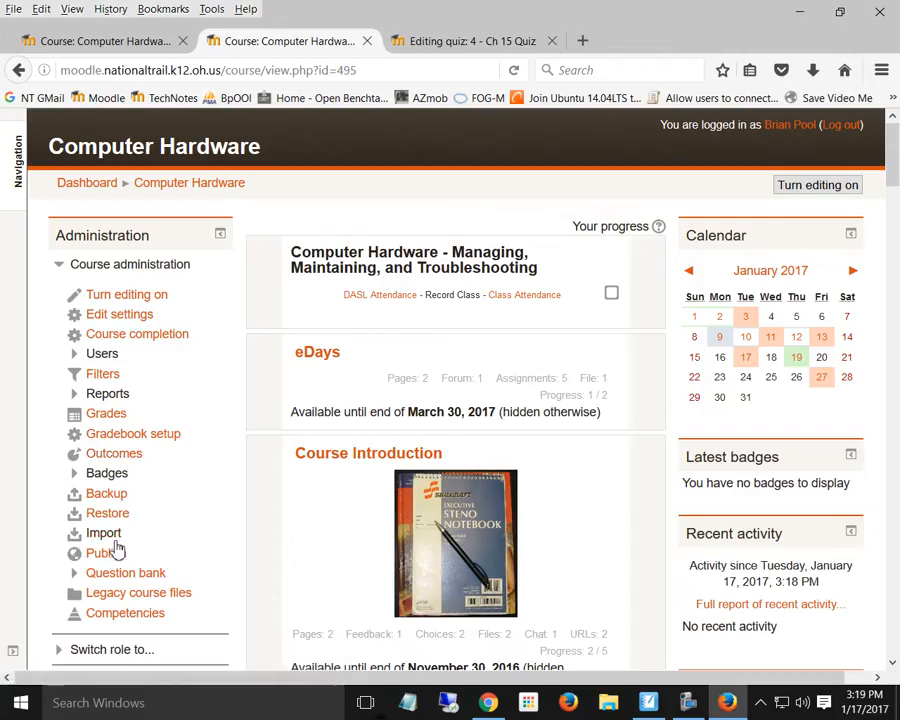
Open the course's Manage badges page again and look through the criteria of the existing badges
{"action": "left_click", "coordinate": [112, 481]}
{"action": "left_click", "coordinate": [175, 505]}
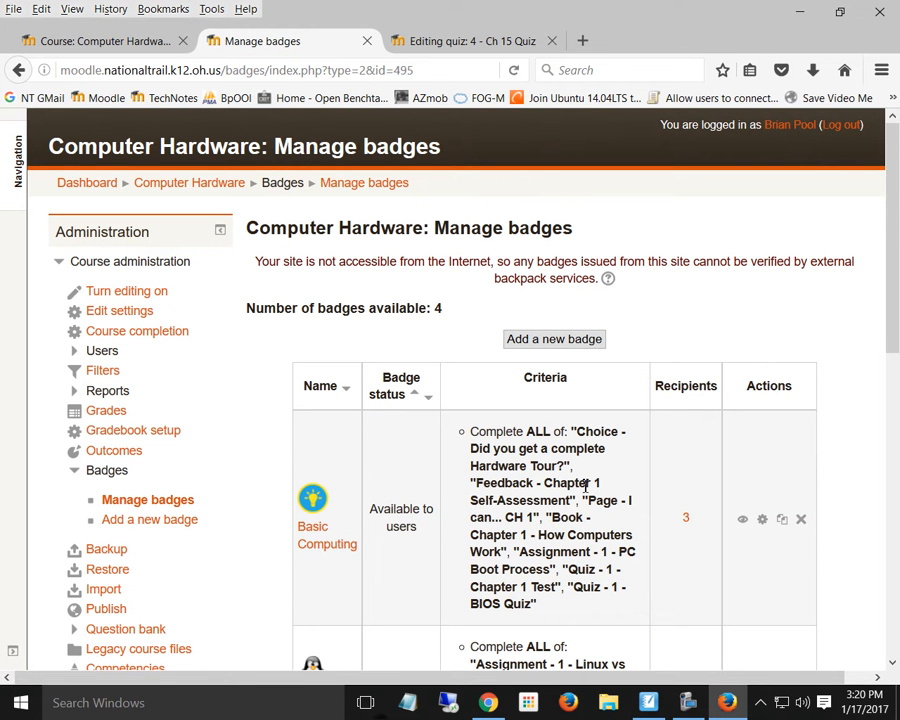
{"action": "scroll", "coordinate": [586, 487], "scroll_direction": "down", "scroll_amount": 7}
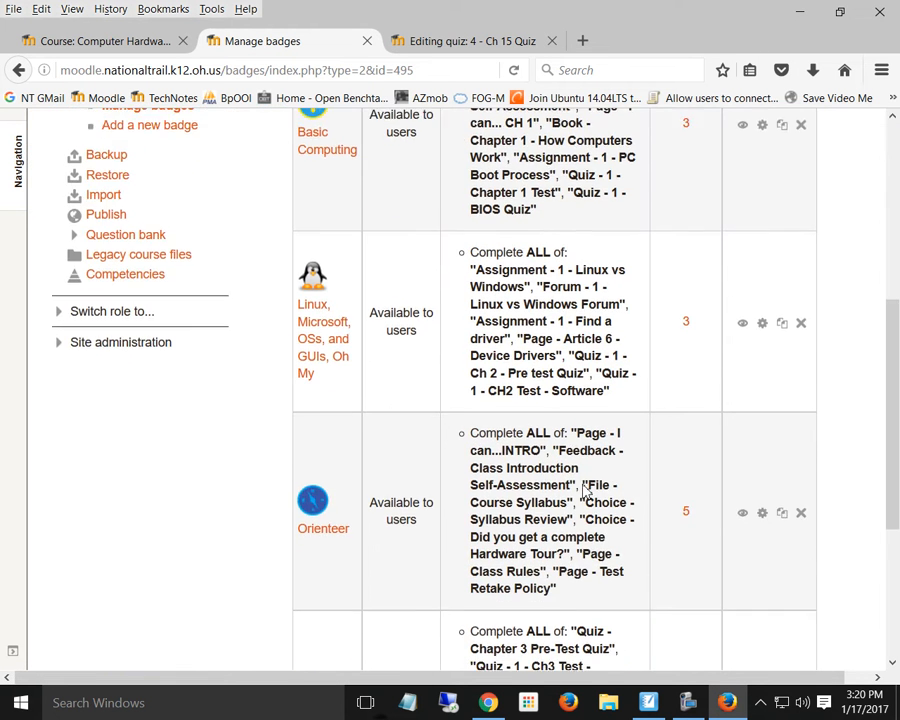
{"action": "scroll", "coordinate": [584, 486], "scroll_direction": "up", "scroll_amount": 8}
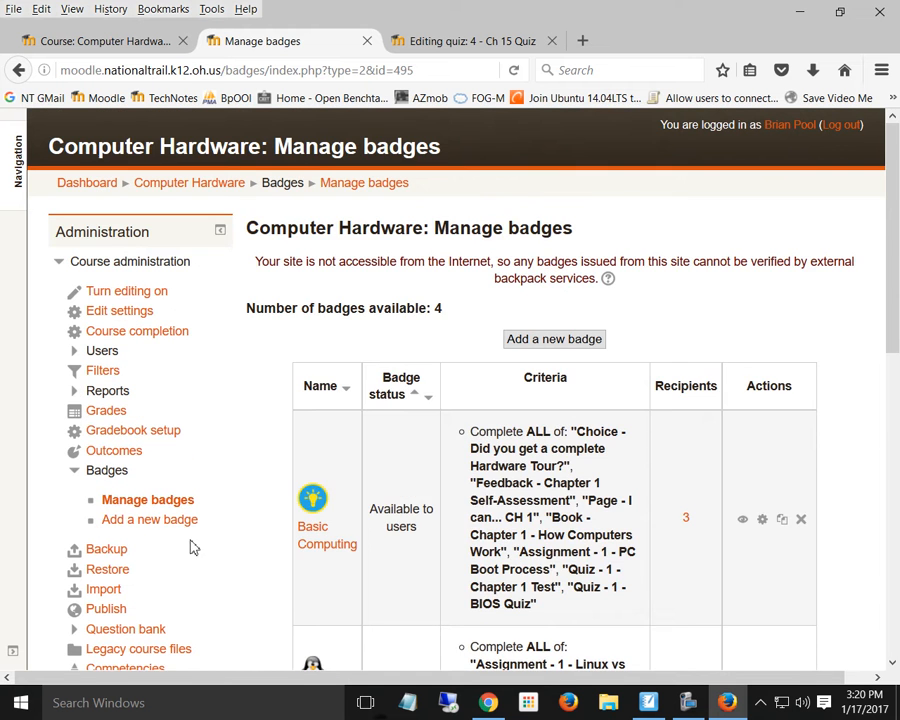
Start adding a new course badge and name it "Motherboard Expert"
{"action": "left_click", "coordinate": [176, 520]}
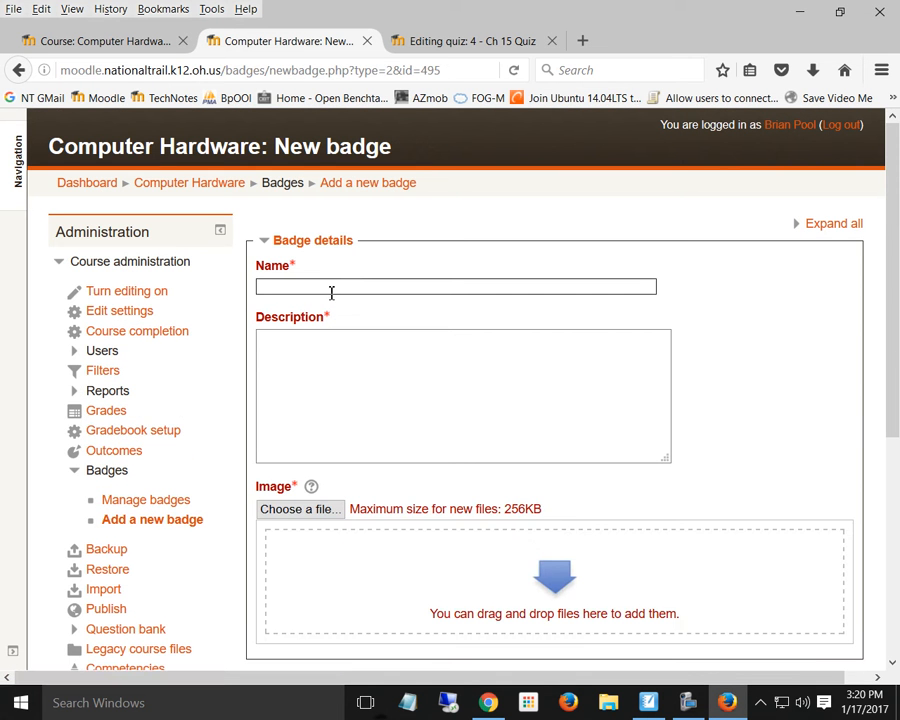
{"action": "left_click", "coordinate": [332, 289]}
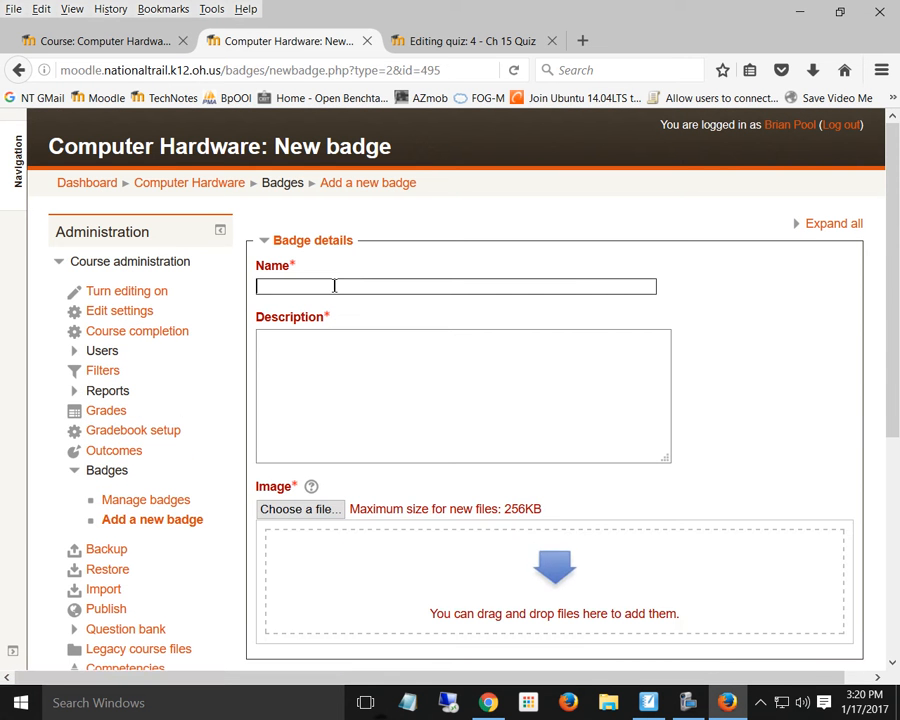
{"action": "type", "text": "Motherb"}
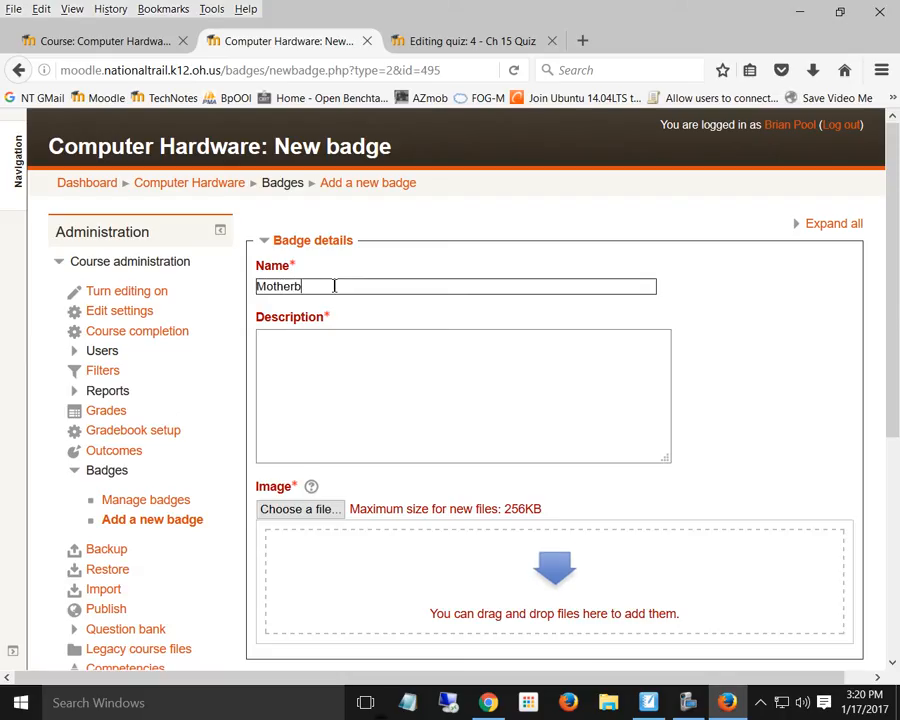
{"action": "type", "text": "oard"}
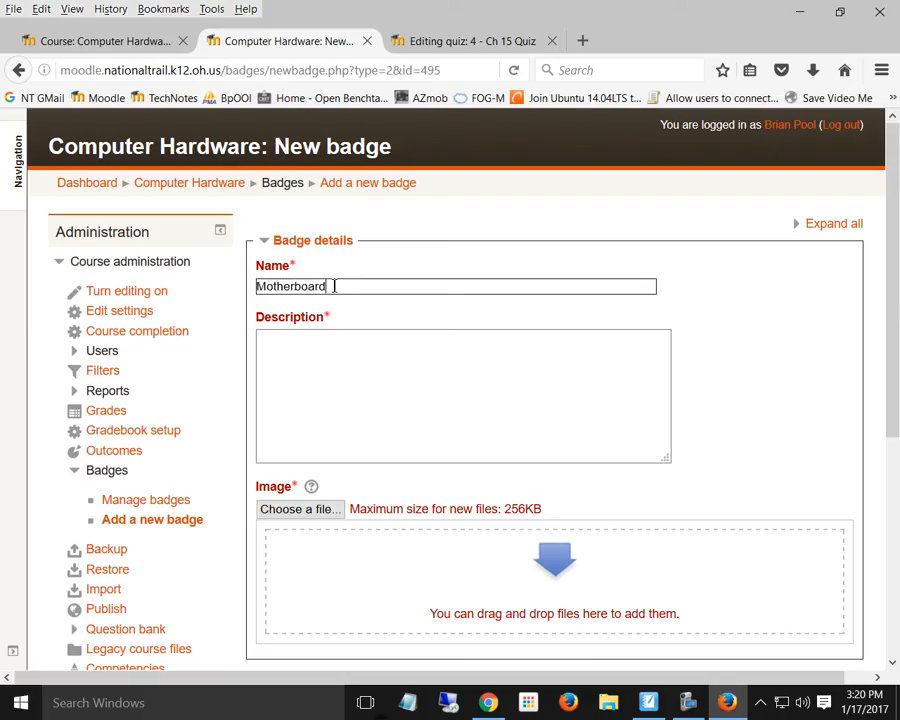
{"action": "type", "text": " Expert"}
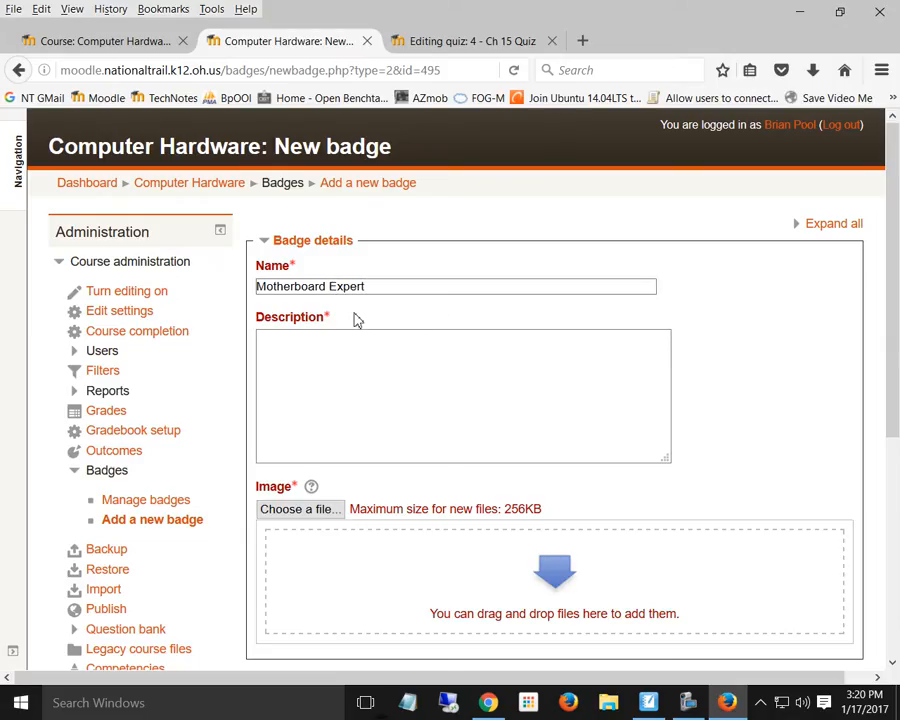
Enter "Description ..." as the new badge's description
{"action": "left_click", "coordinate": [349, 373]}
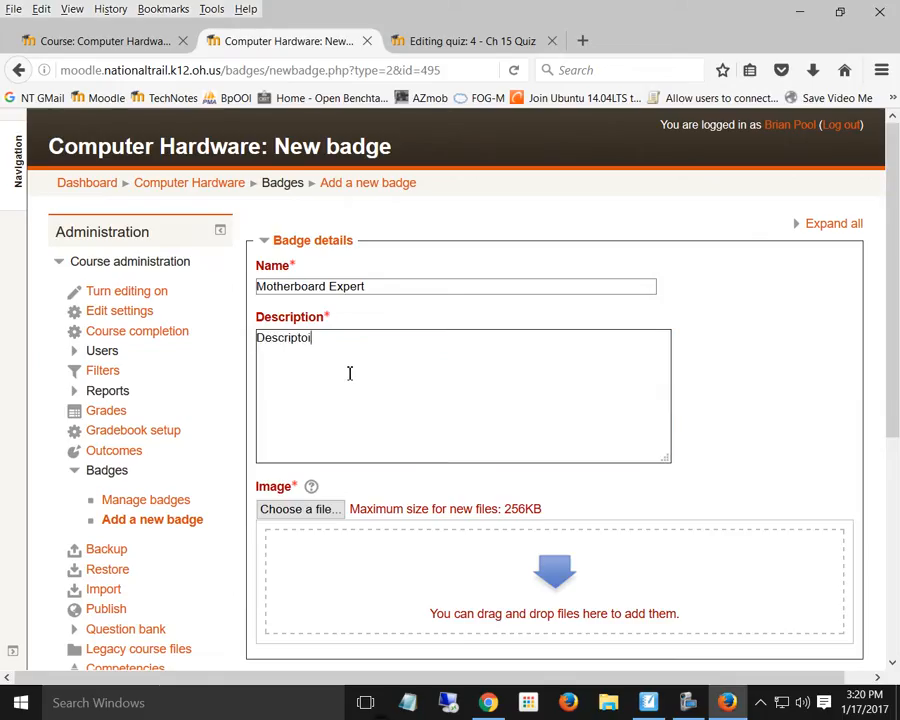
{"action": "type", "text": "Descriptoi"}
{"action": "key", "text": "BackSpace"}
{"action": "type", "text": "io n"}
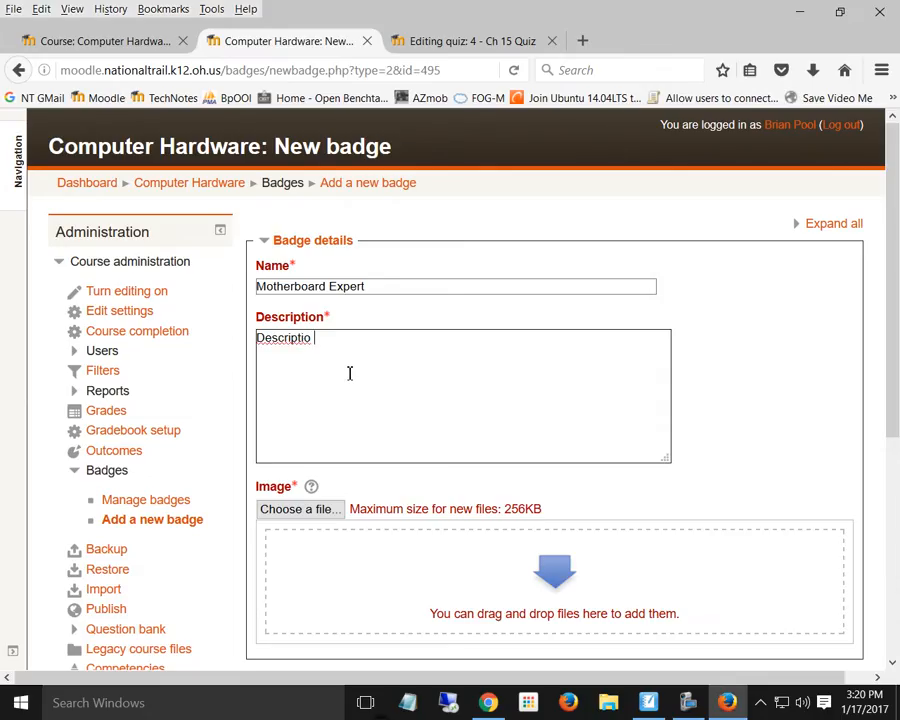
{"action": "key", "text": "BackSpace"}
{"action": "type", "text": "n ..."}
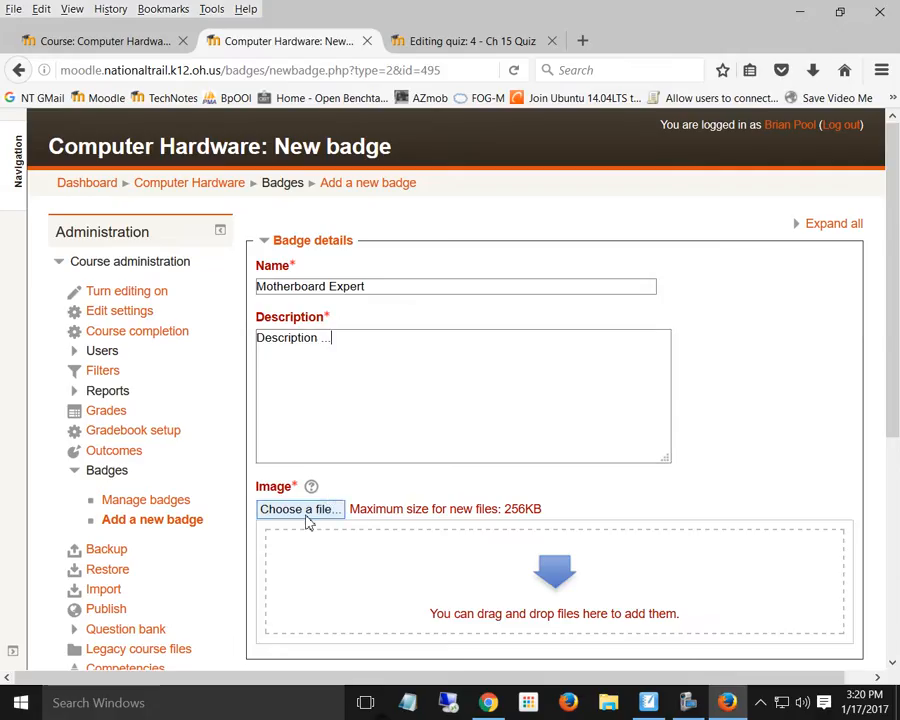
Check the badge's image size limit and issuer details, and try to create the badge without an image
{"action": "scroll", "coordinate": [330, 560], "scroll_direction": "down", "scroll_amount": 3}
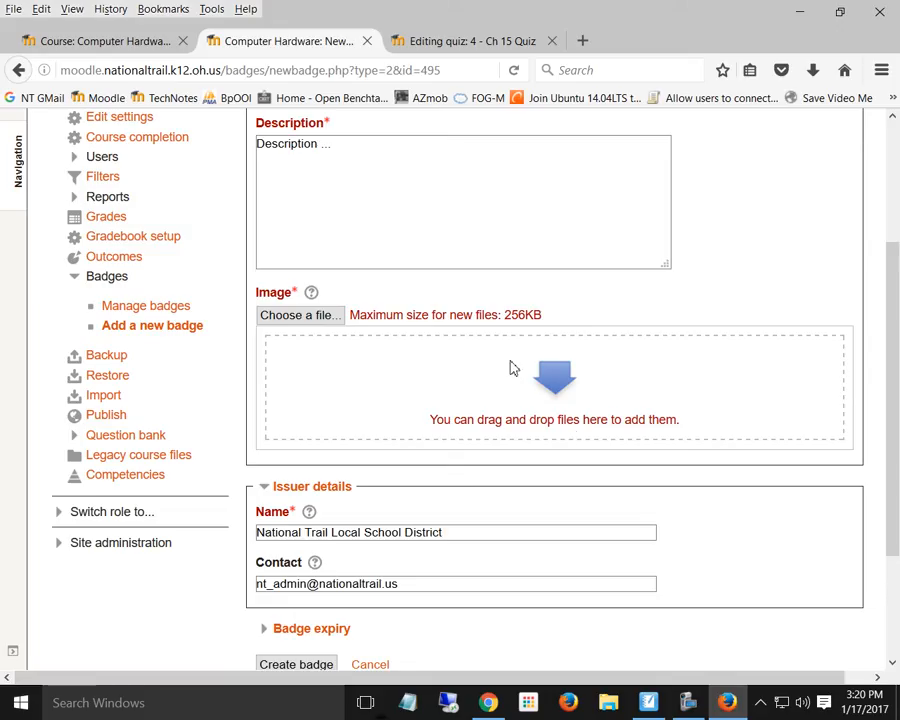
{"action": "left_click_drag", "start_coordinate": [505, 316], "coordinate": [542, 316]}
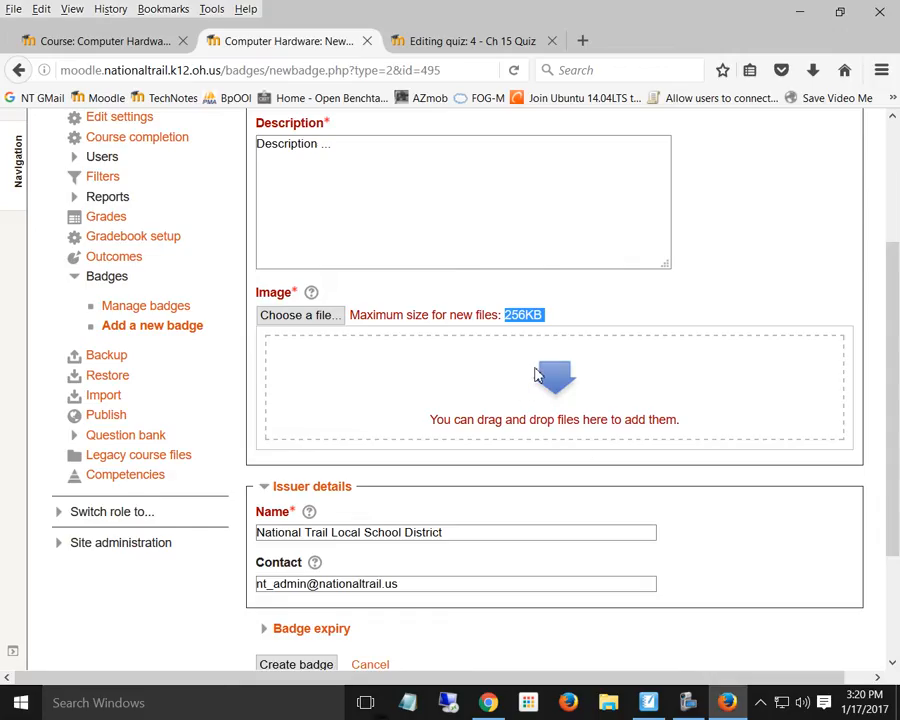
{"action": "scroll", "coordinate": [535, 374], "scroll_direction": "down", "scroll_amount": 3}
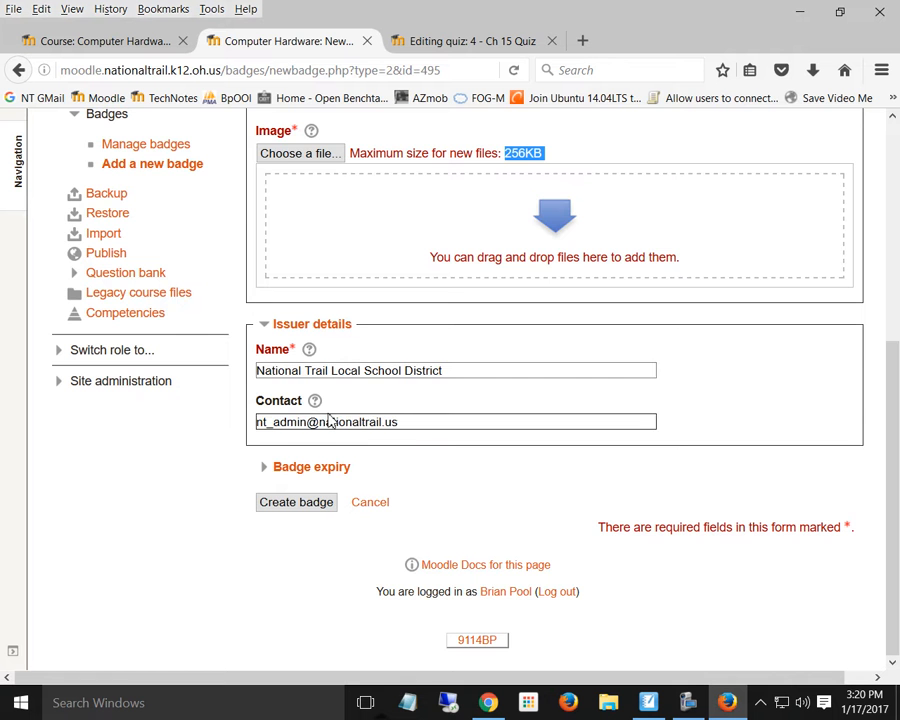
{"action": "scroll", "coordinate": [378, 542], "scroll_direction": "up", "scroll_amount": 7}
{"action": "scroll", "coordinate": [378, 542], "scroll_direction": "down", "scroll_amount": 7}
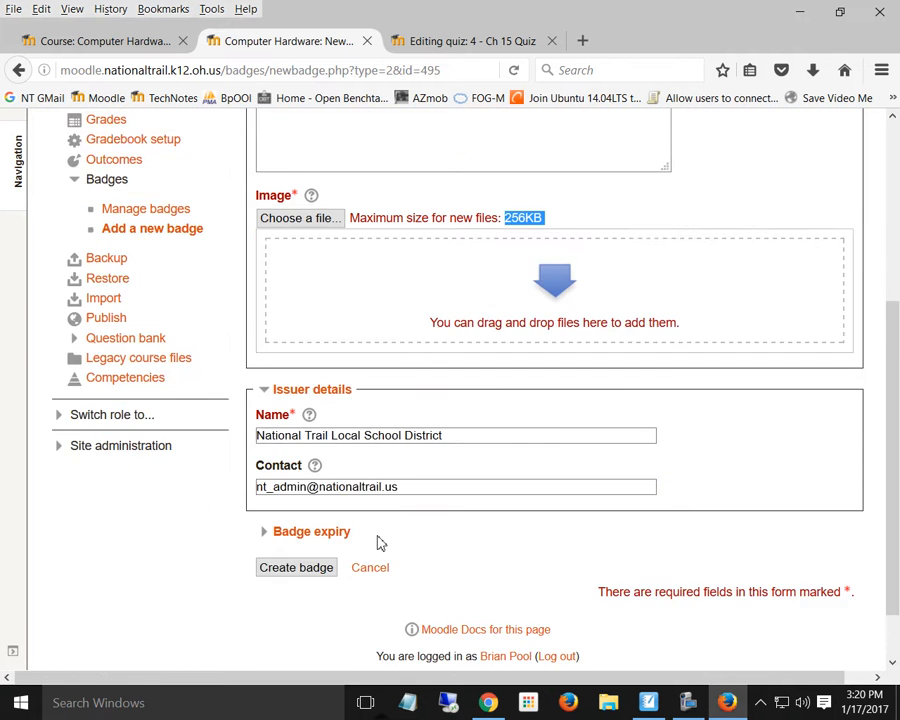
{"action": "left_click", "coordinate": [314, 506]}
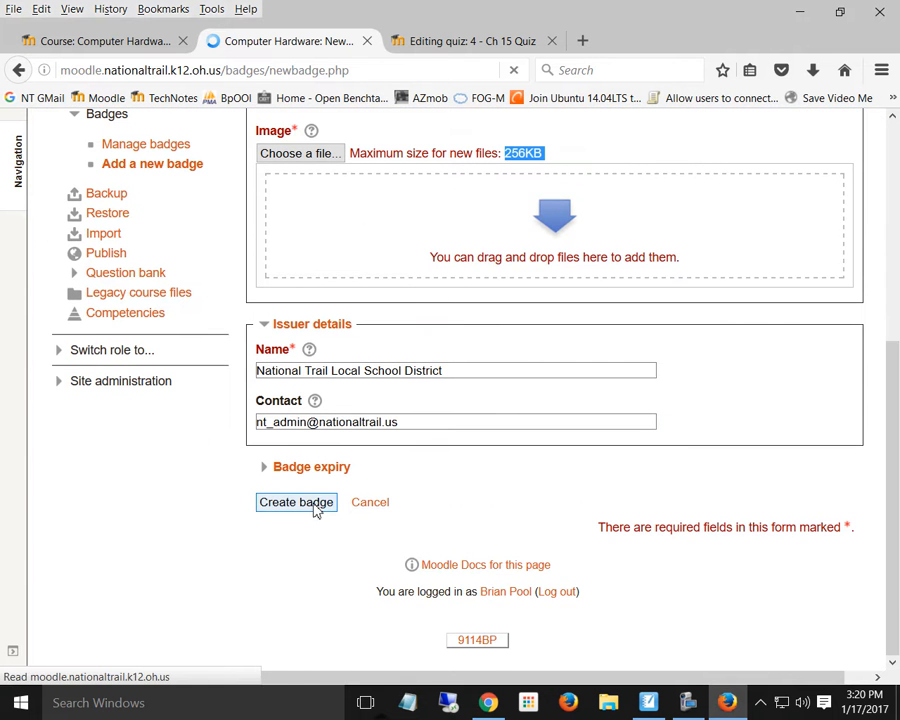
{"action": "scroll", "coordinate": [487, 468], "scroll_direction": "down", "scroll_amount": 4}
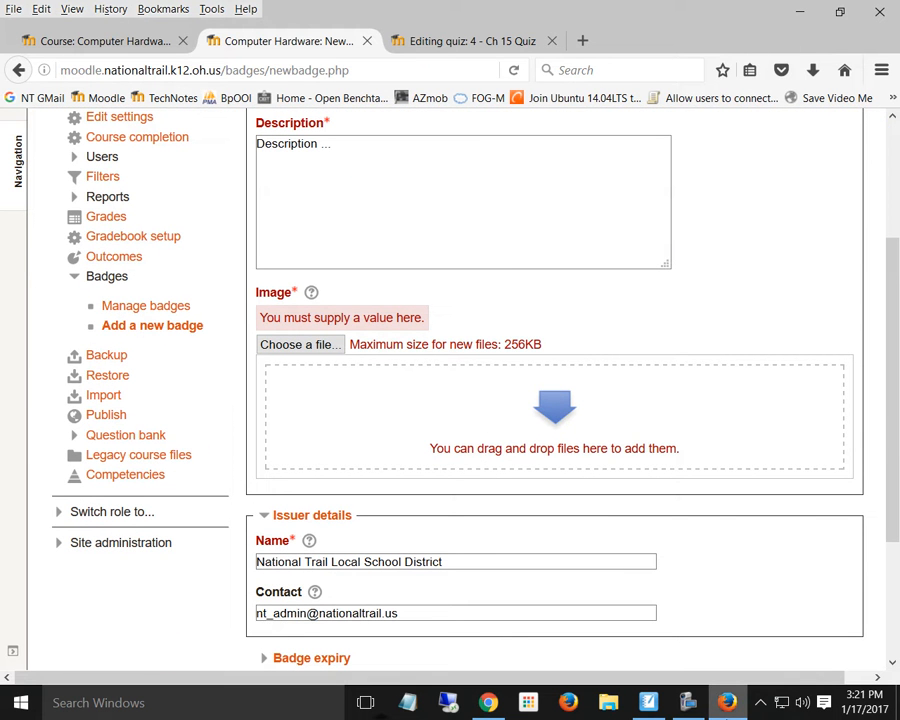
{"action": "left_click", "coordinate": [697, 716]}
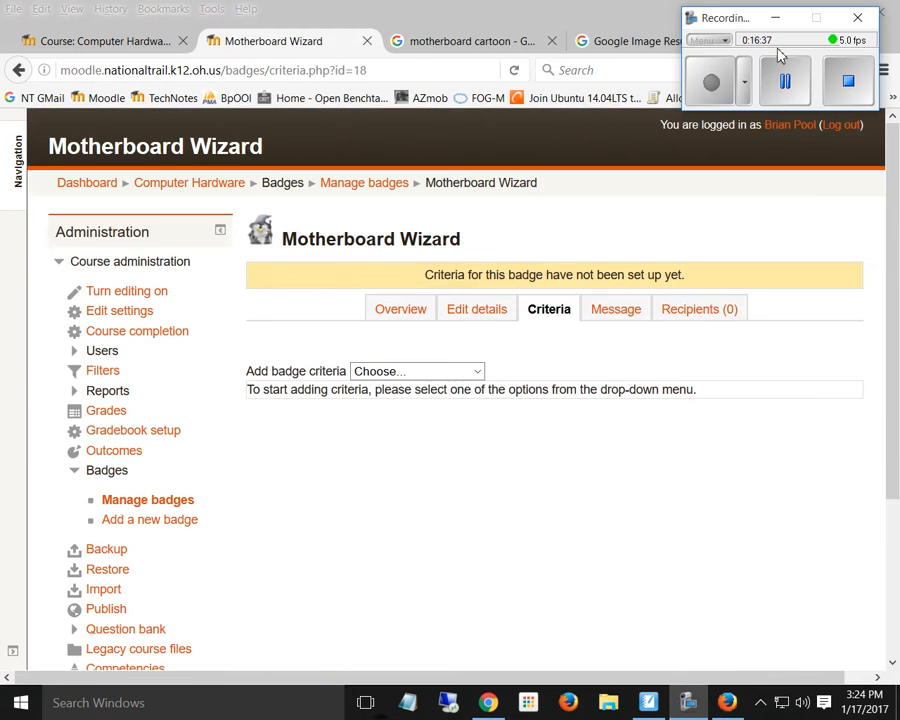
{"action": "left_click", "coordinate": [778, 19]}
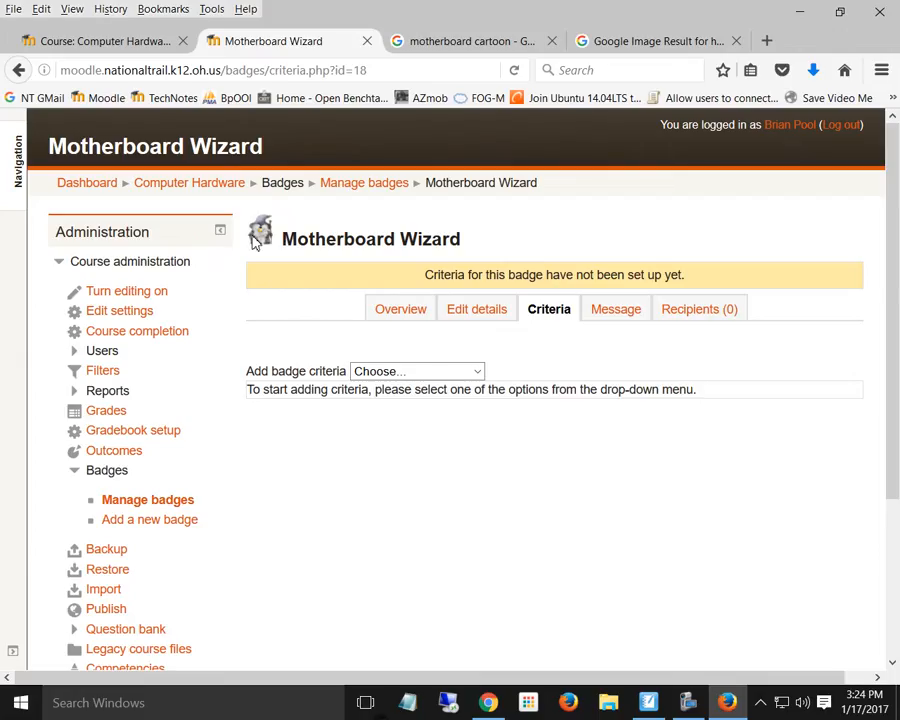
Add an activity completion criterion covering the pages I can... CH 4, Motherboard Day 1 and Introduction to the Motherboard, plus the Identifying Motherboard Parts URL
{"action": "left_click", "coordinate": [440, 371]}
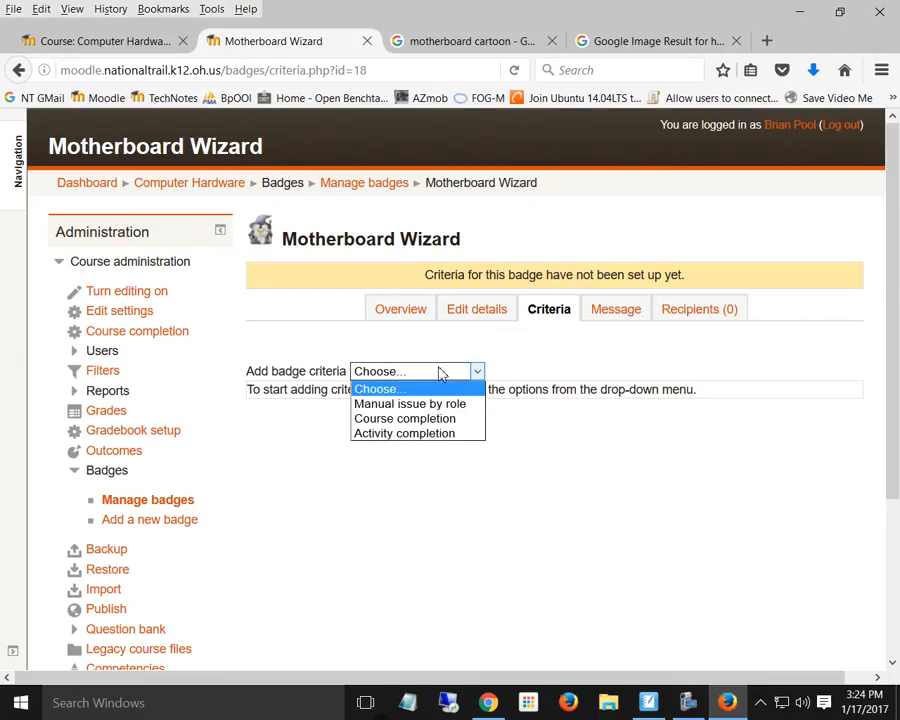
{"action": "left_click", "coordinate": [425, 434]}
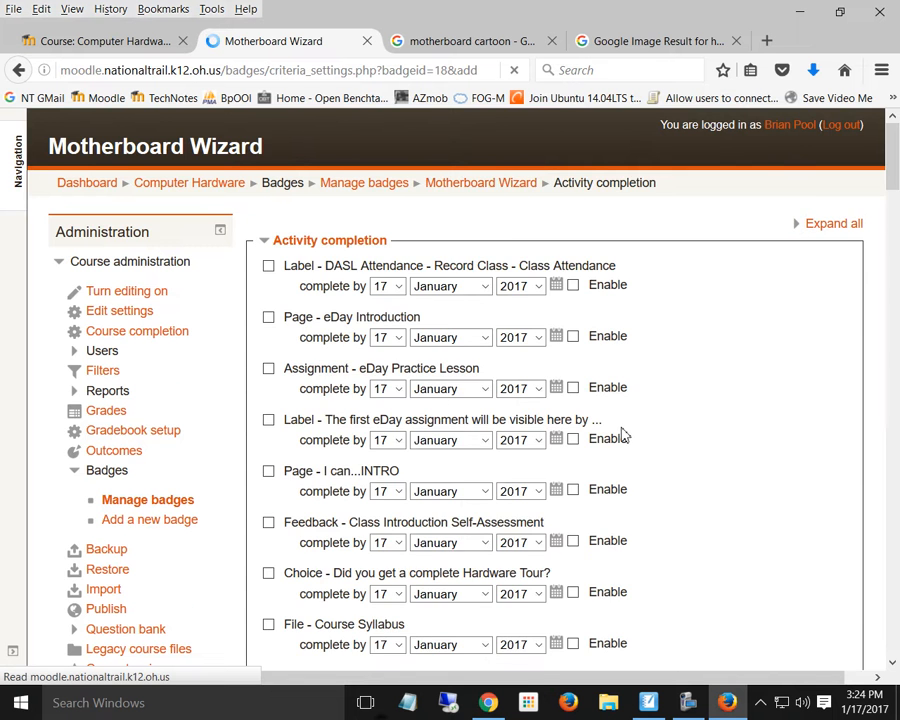
{"action": "scroll", "coordinate": [885, 270], "scroll_direction": "down", "scroll_amount": 3}
{"action": "left_click_drag", "start_coordinate": [893, 163], "coordinate": [893, 408]}
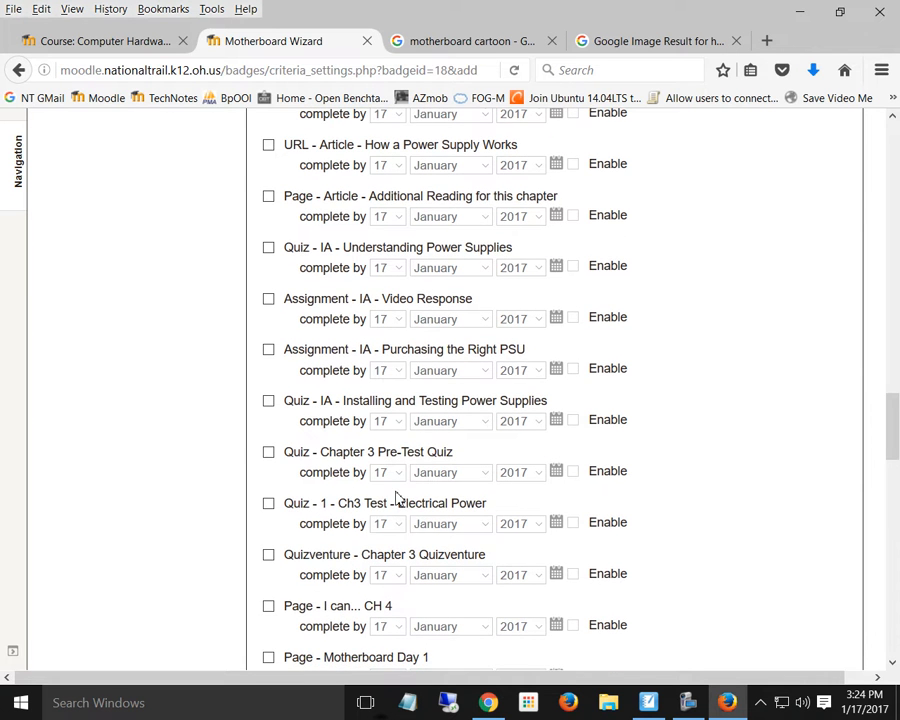
{"action": "scroll", "coordinate": [396, 494], "scroll_direction": "down", "scroll_amount": 5}
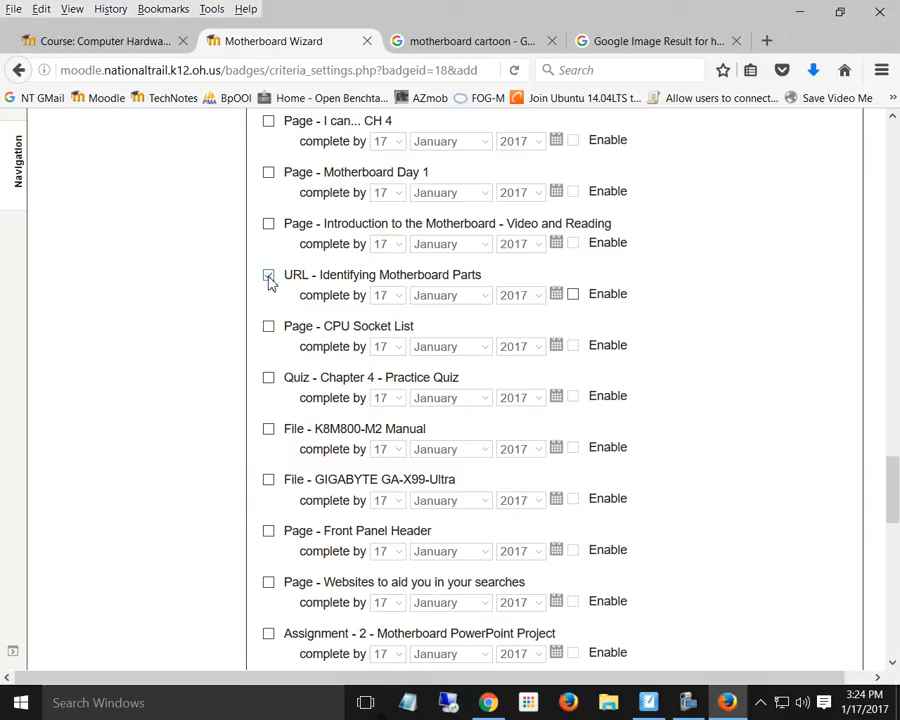
{"action": "left_click", "coordinate": [268, 224]}
{"action": "left_click", "coordinate": [268, 173]}
{"action": "left_click", "coordinate": [269, 122]}
{"action": "scroll", "coordinate": [290, 248], "scroll_direction": "up", "scroll_amount": 2}
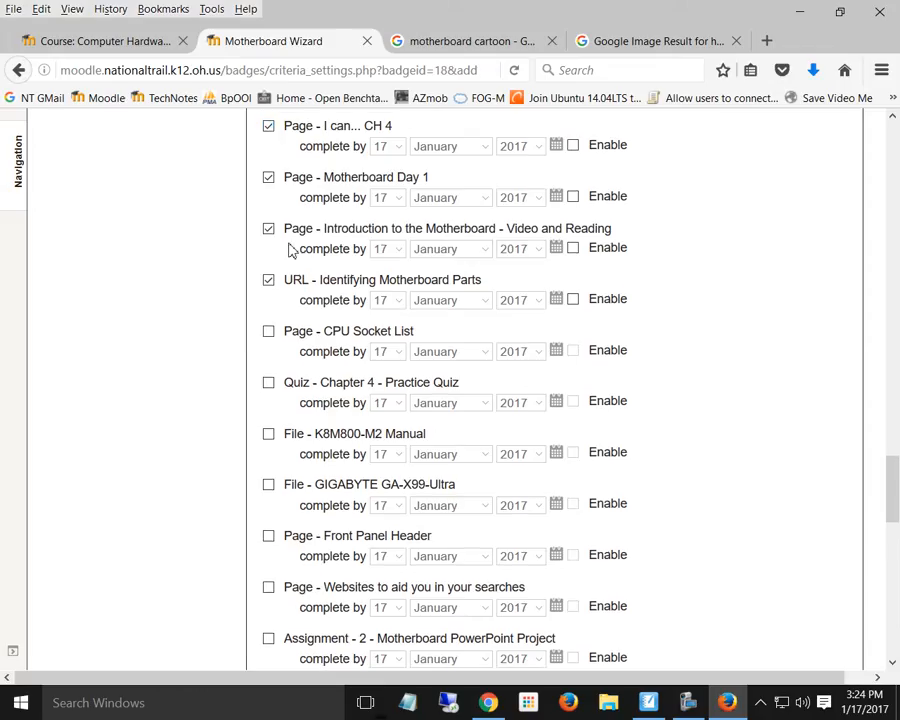
Also include CPU Socket List, Chapter 4 - Practice Quiz, 2 - Motherboard PowerPoint Project and 3 - Ch 4 CPU Test in the criterion
{"action": "scroll", "coordinate": [300, 390], "scroll_direction": "down", "scroll_amount": 2}
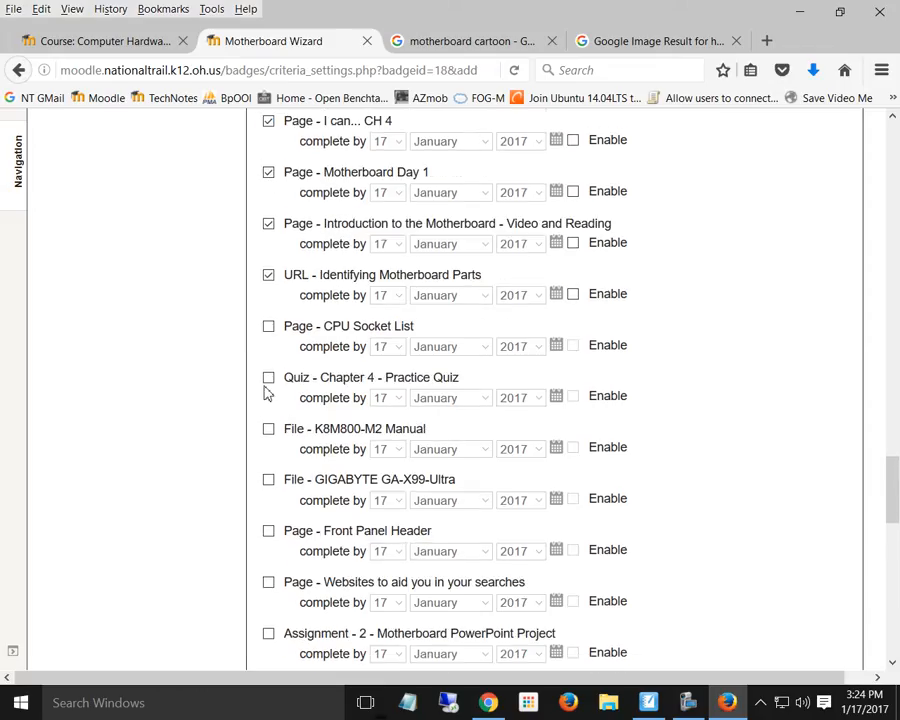
{"action": "left_click", "coordinate": [268, 379]}
{"action": "left_click", "coordinate": [268, 327]}
{"action": "scroll", "coordinate": [295, 452], "scroll_direction": "down", "scroll_amount": 6}
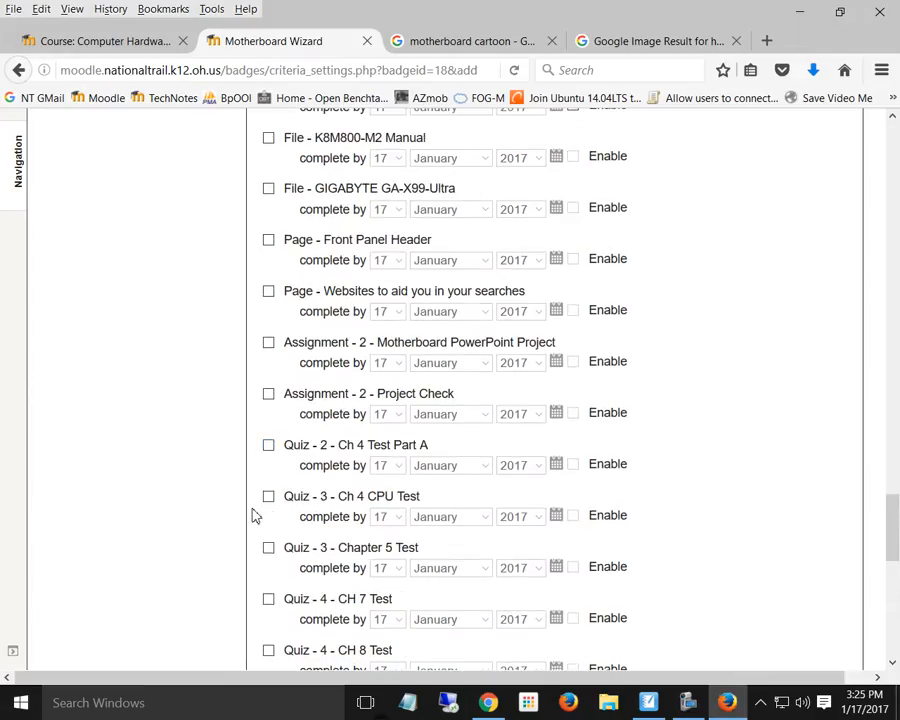
{"action": "left_click", "coordinate": [270, 498]}
{"action": "left_click", "coordinate": [268, 343]}
Require all of the selected activities to be complete and save the criterion with its description left empty
{"action": "left_click_drag", "start_coordinate": [898, 517], "coordinate": [897, 606]}
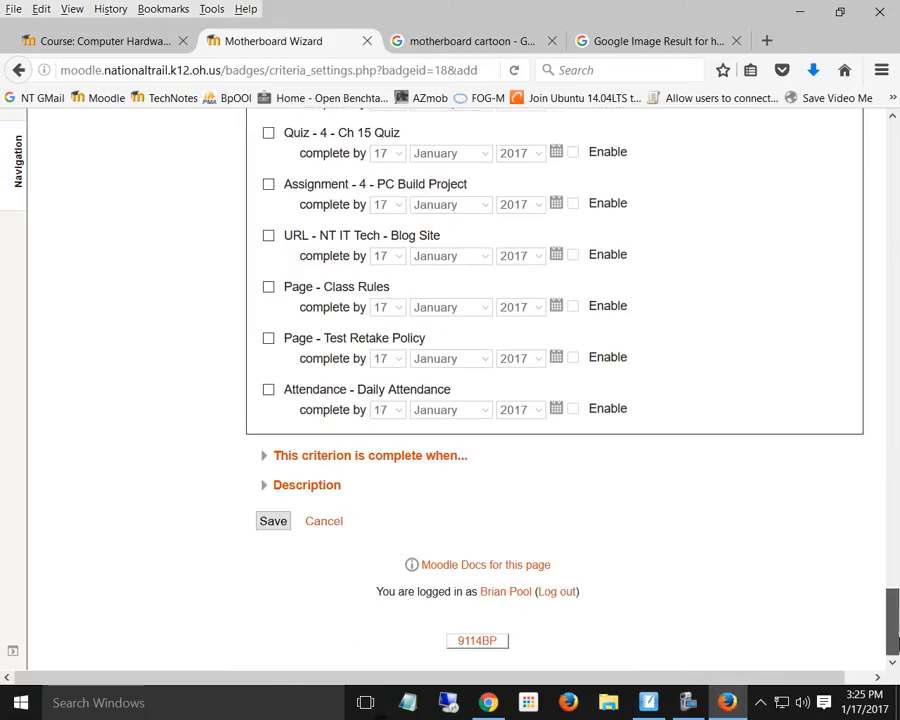
{"action": "left_click", "coordinate": [264, 457]}
{"action": "left_click", "coordinate": [269, 481]}
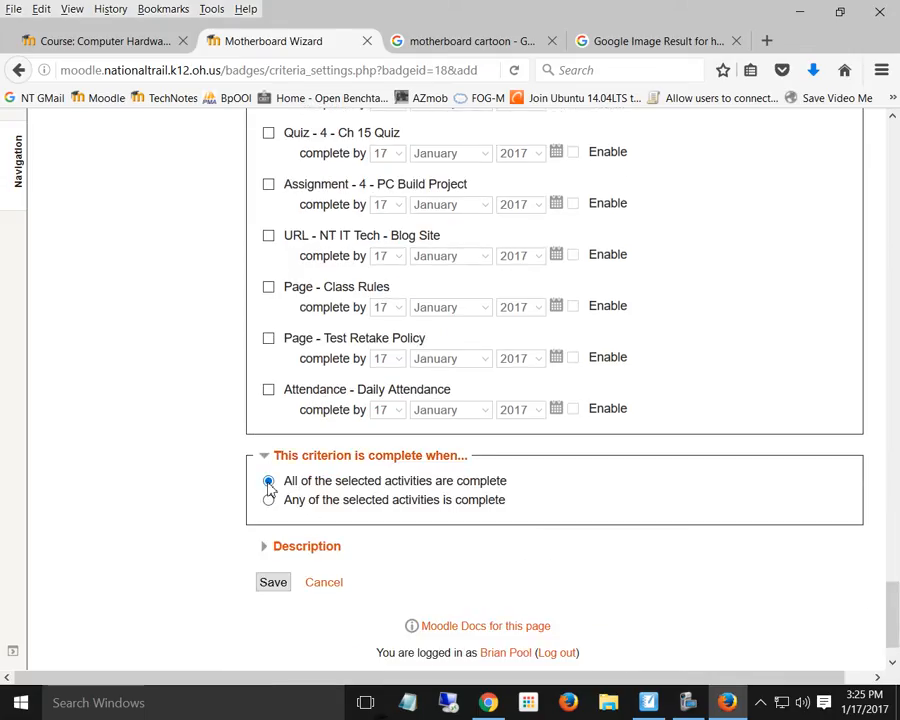
{"action": "left_click", "coordinate": [267, 549]}
{"action": "scroll", "coordinate": [407, 485], "scroll_direction": "down", "scroll_amount": 3}
{"action": "scroll", "coordinate": [407, 481], "scroll_direction": "down", "scroll_amount": 2}
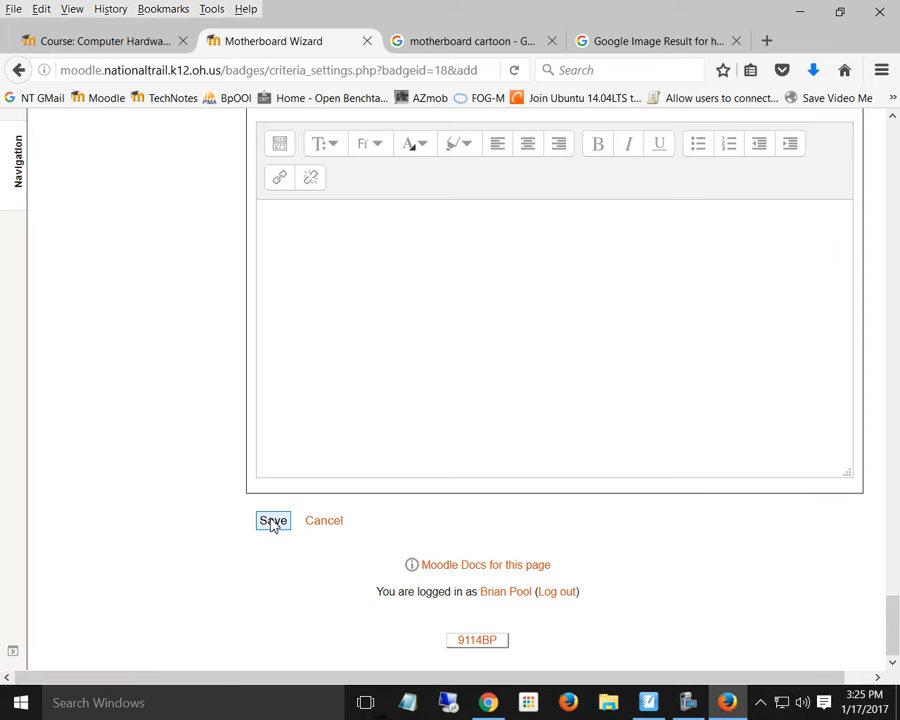
{"action": "left_click", "coordinate": [271, 520]}
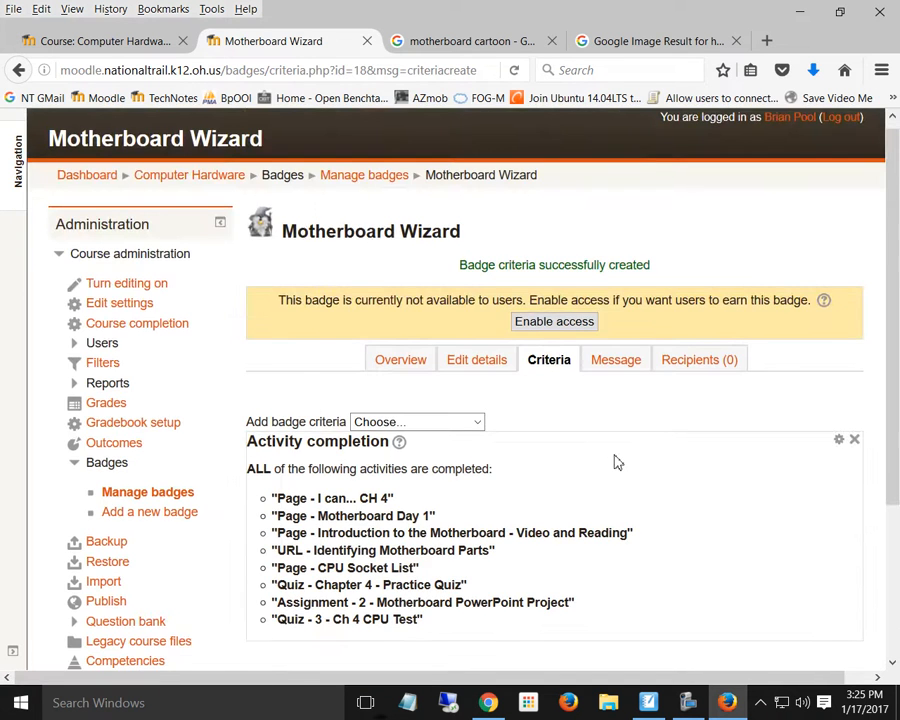
Review the badge's saved criteria and the message sent to recipients, including its attachment and creator notification options
{"action": "scroll", "coordinate": [615, 460], "scroll_direction": "down", "scroll_amount": 3}
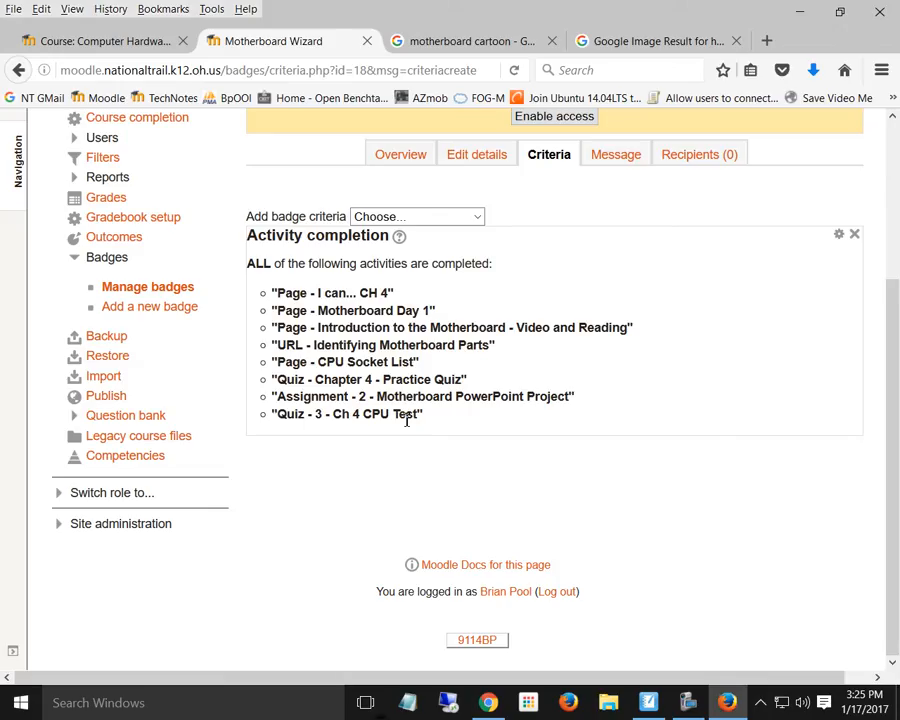
{"action": "left_click", "coordinate": [607, 157]}
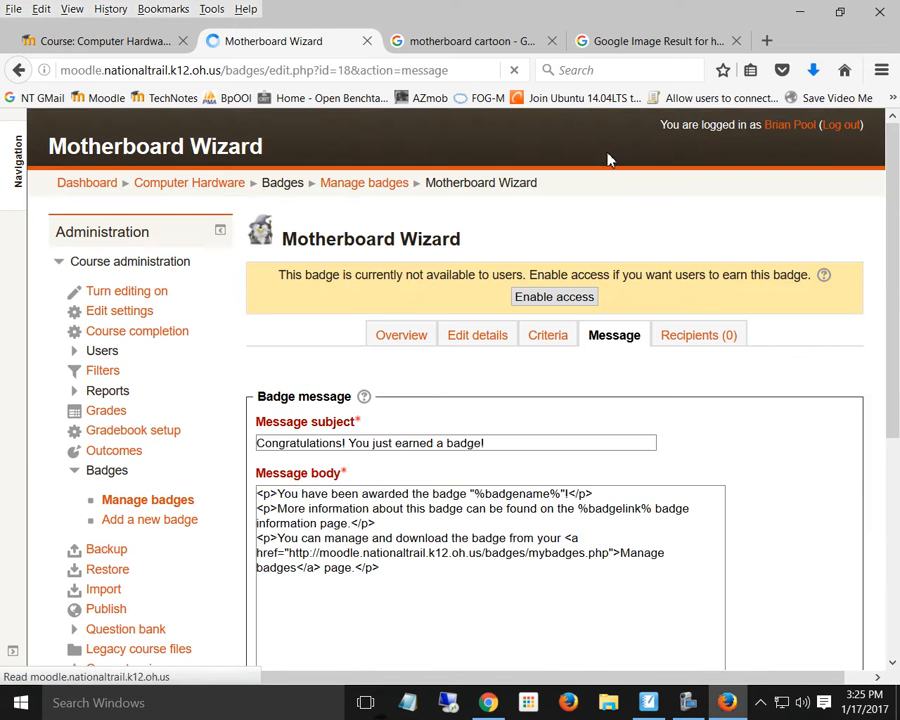
{"action": "scroll", "coordinate": [672, 324], "scroll_direction": "down", "scroll_amount": 2}
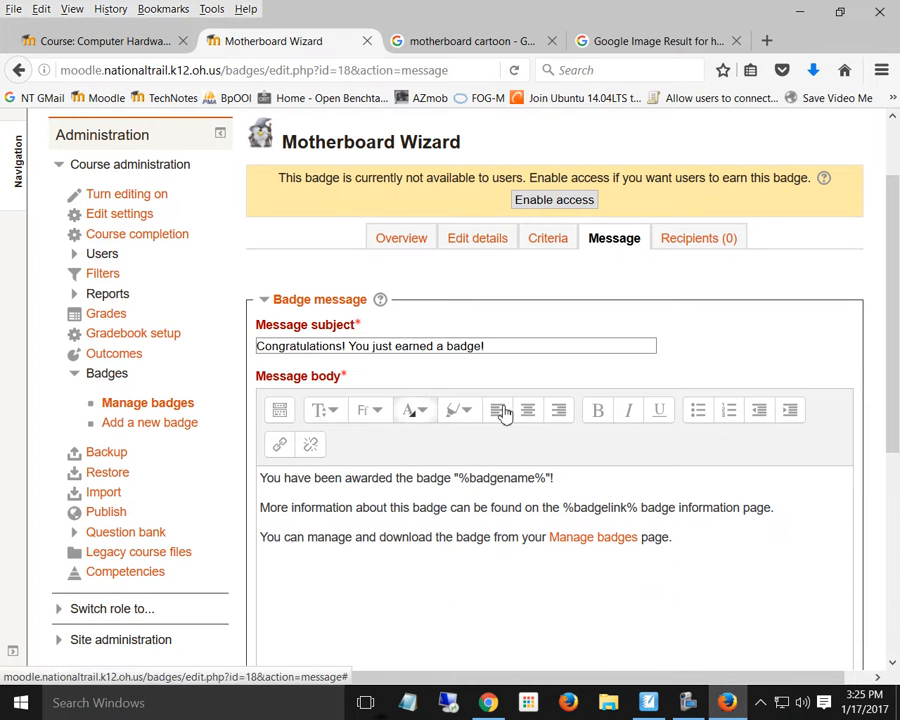
{"action": "left_click", "coordinate": [291, 349]}
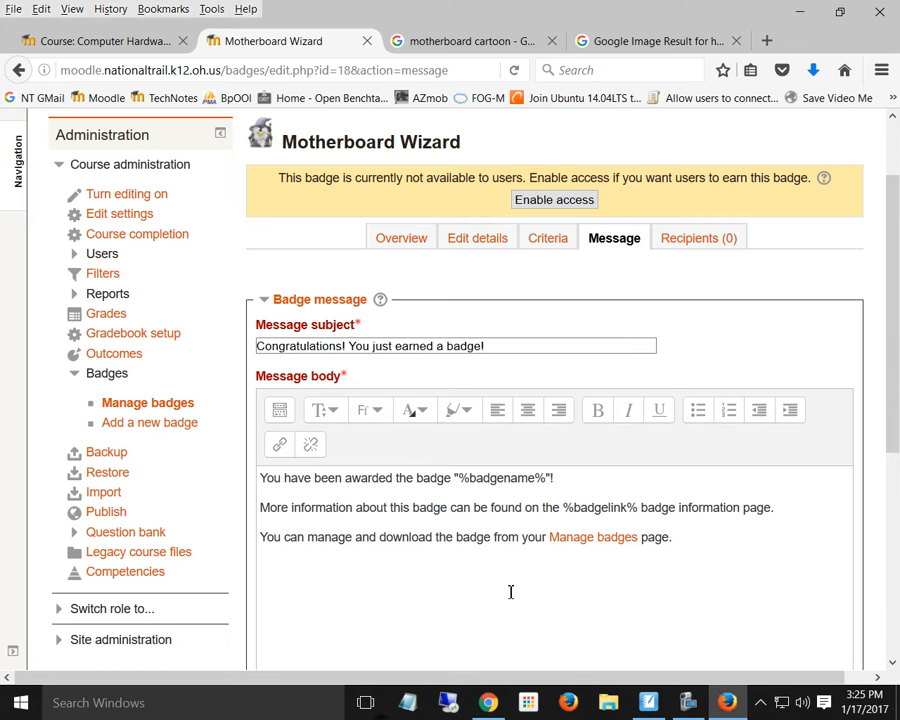
{"action": "scroll", "coordinate": [505, 530], "scroll_direction": "down", "scroll_amount": 5}
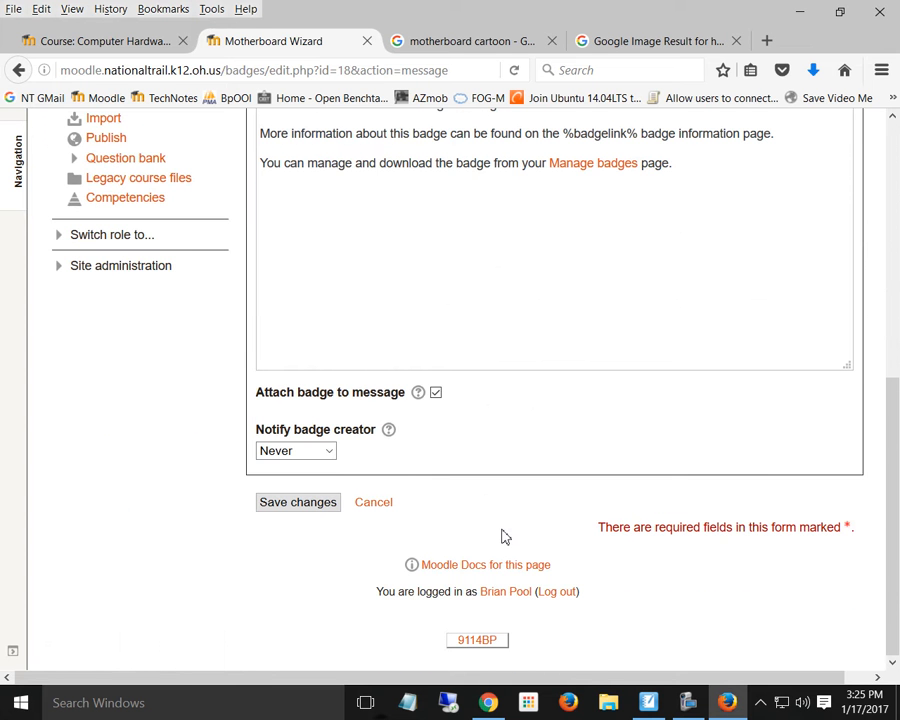
{"action": "scroll", "coordinate": [503, 537], "scroll_direction": "up", "scroll_amount": 6}
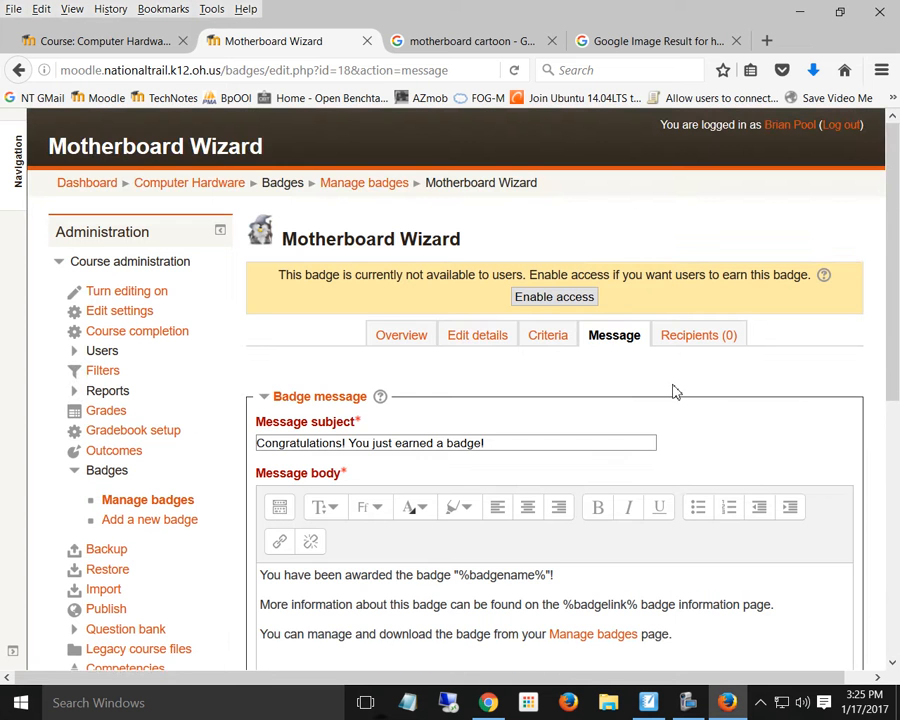
Look through the Motherboard Wizard badge's overview, including its details, image, issuer, expiry, criteria and recipients
{"action": "left_click", "coordinate": [412, 336]}
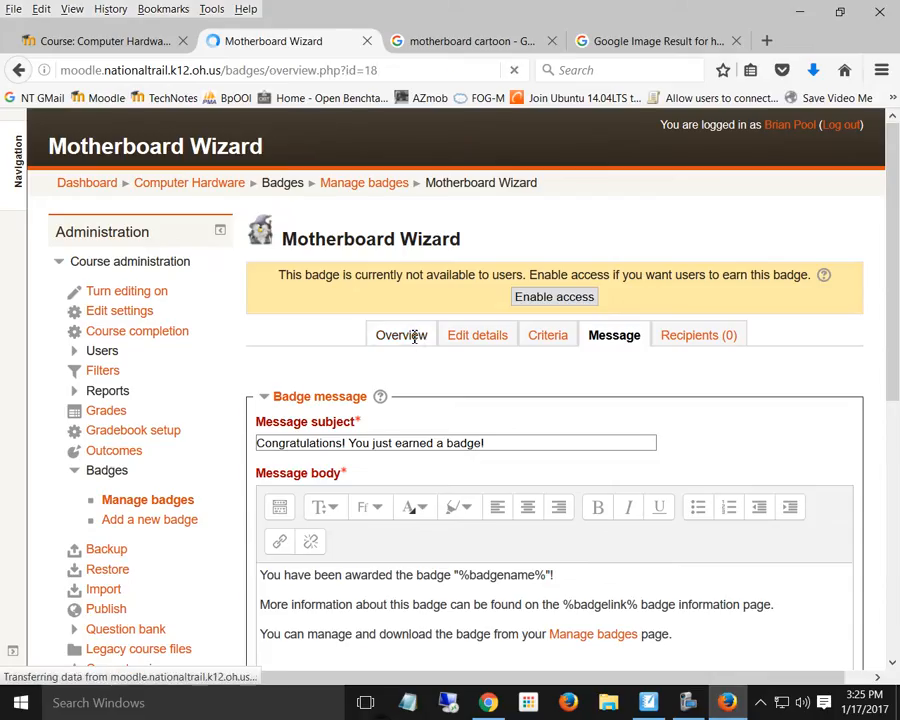
{"action": "scroll", "coordinate": [619, 445], "scroll_direction": "down", "scroll_amount": 3}
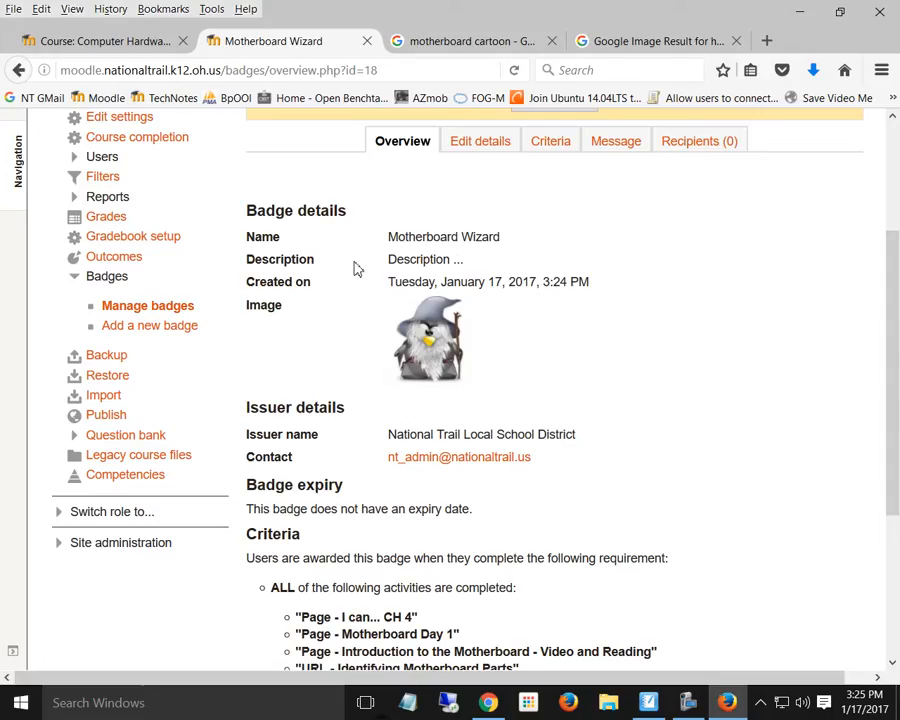
{"action": "scroll", "coordinate": [731, 338], "scroll_direction": "down", "scroll_amount": 3}
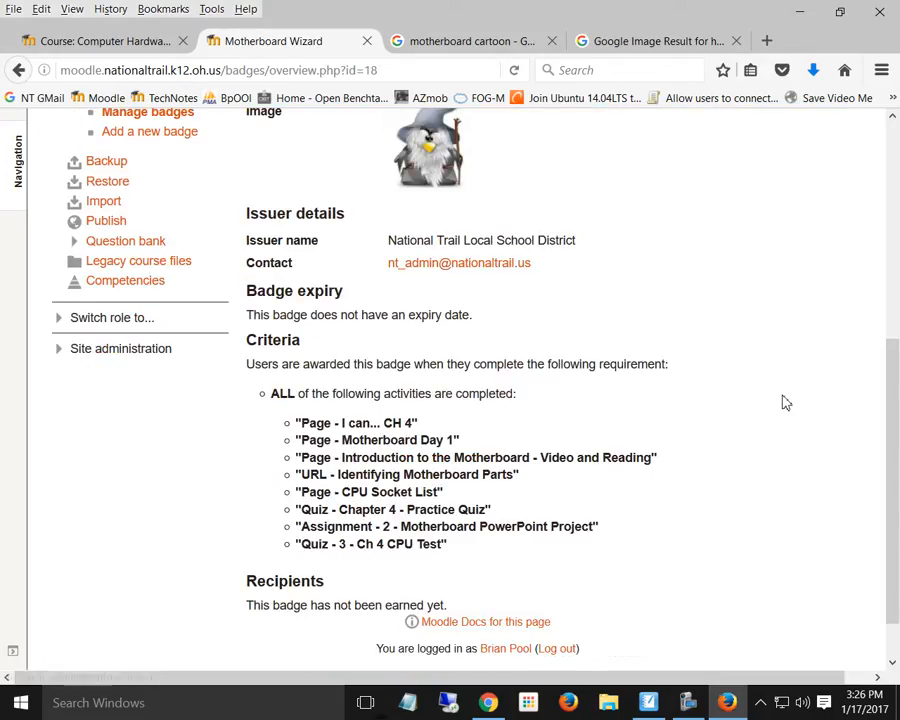
{"action": "scroll", "coordinate": [783, 402], "scroll_direction": "down", "scroll_amount": 1}
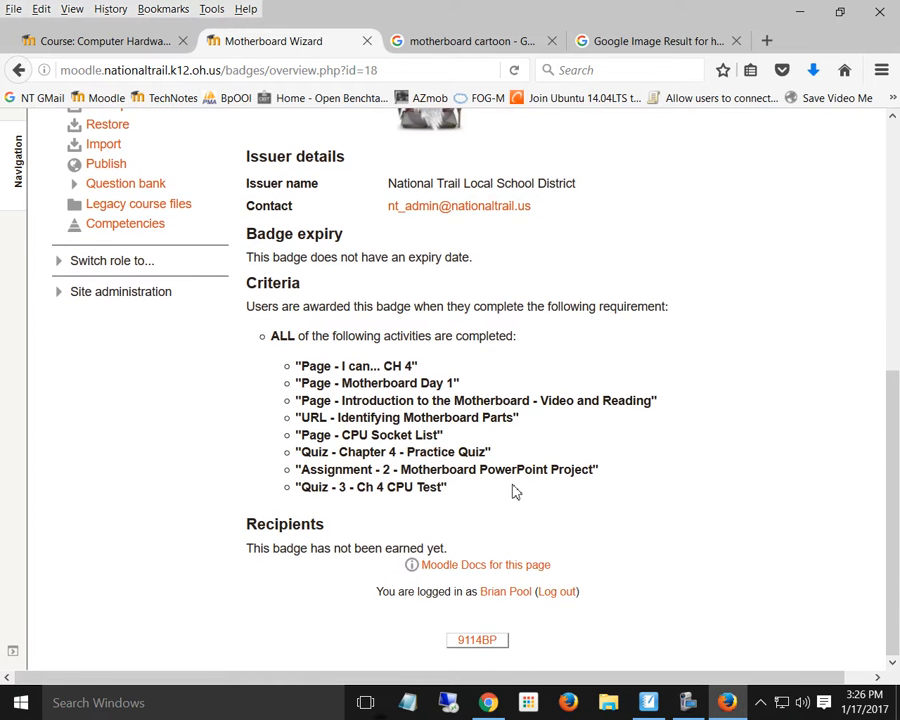
{"action": "scroll", "coordinate": [535, 618], "scroll_direction": "up", "scroll_amount": 7}
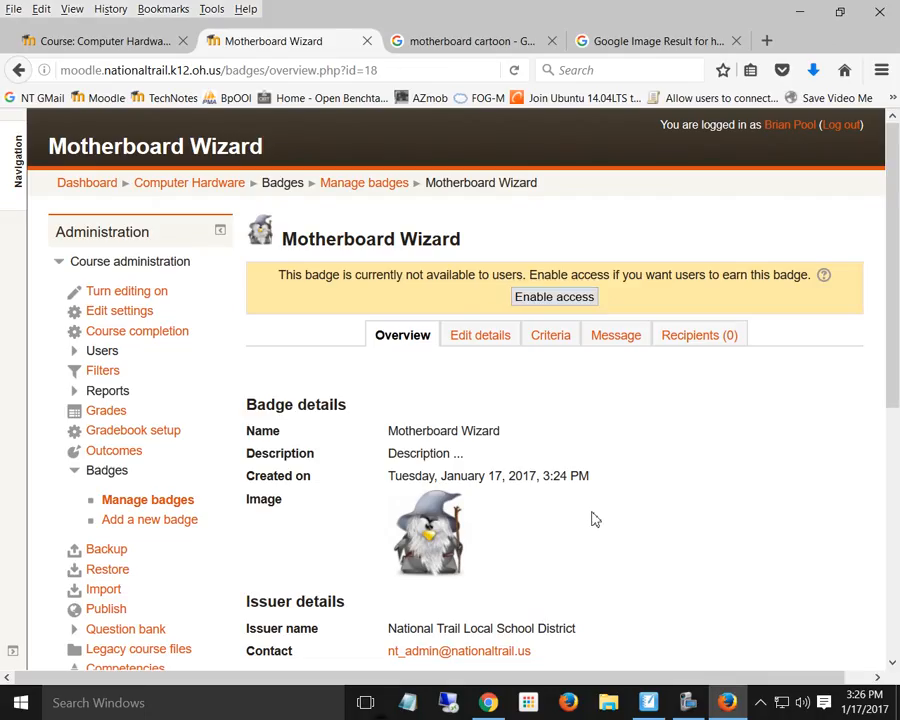
{"action": "scroll", "coordinate": [592, 518], "scroll_direction": "down", "scroll_amount": 3}
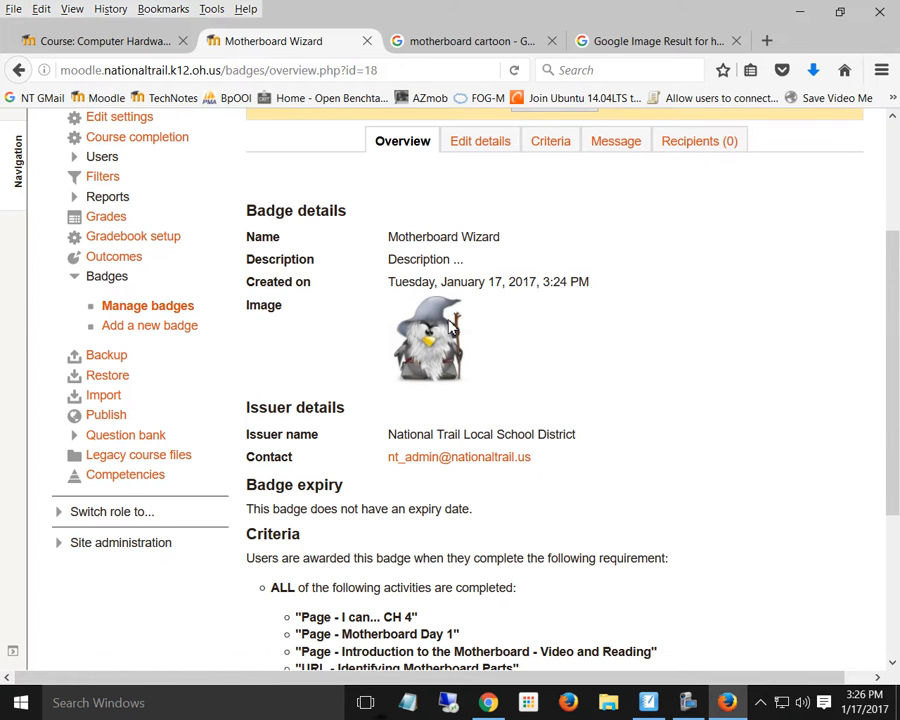
{"action": "scroll", "coordinate": [340, 279], "scroll_direction": "up", "scroll_amount": 3}
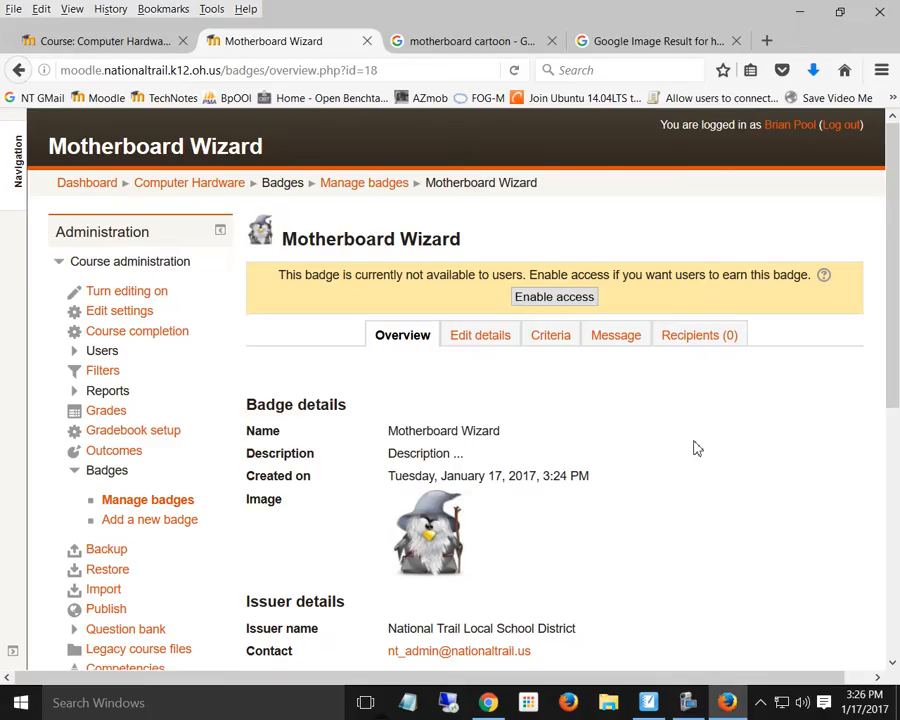
Check the Badges and Levels notes in SMART Notebook, and return to the Computer Hardware course page in Firefox to examine its sections' access restrictions
{"action": "left_click", "coordinate": [648, 701]}
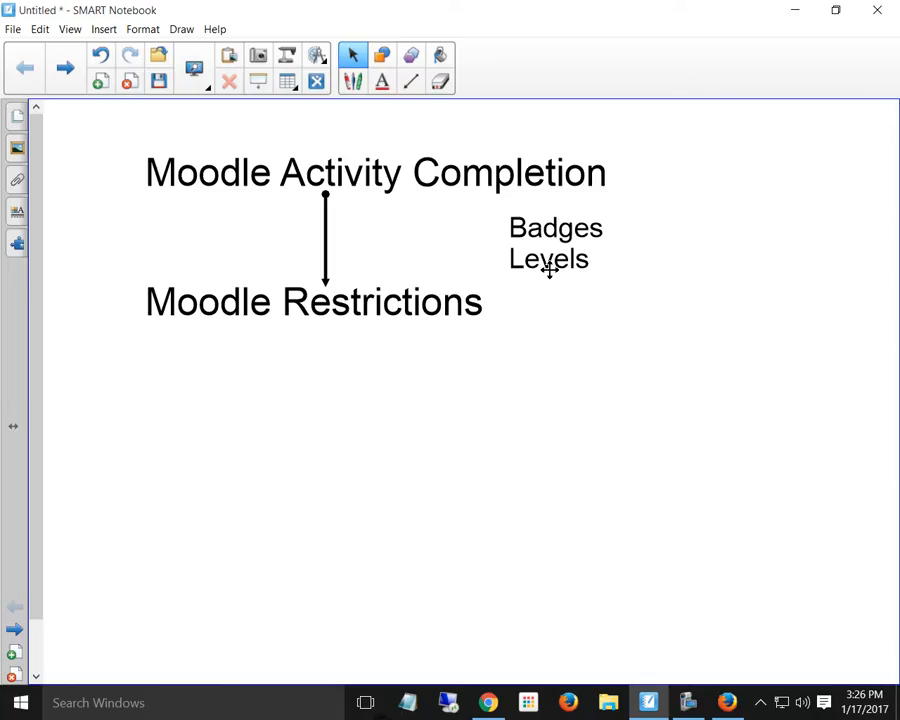
{"action": "left_click", "coordinate": [725, 705]}
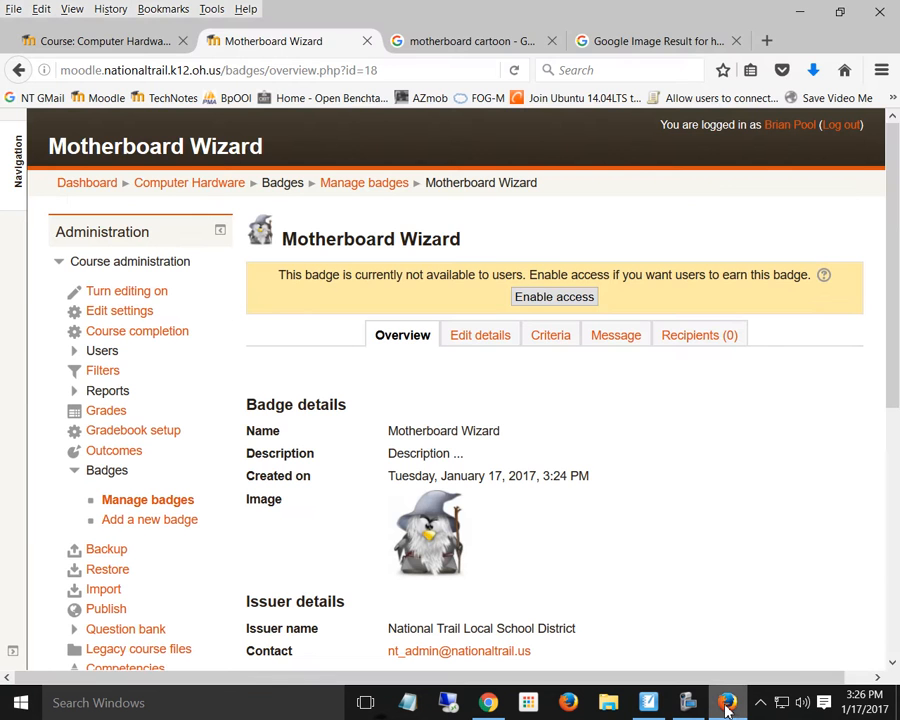
{"action": "left_click", "coordinate": [176, 186]}
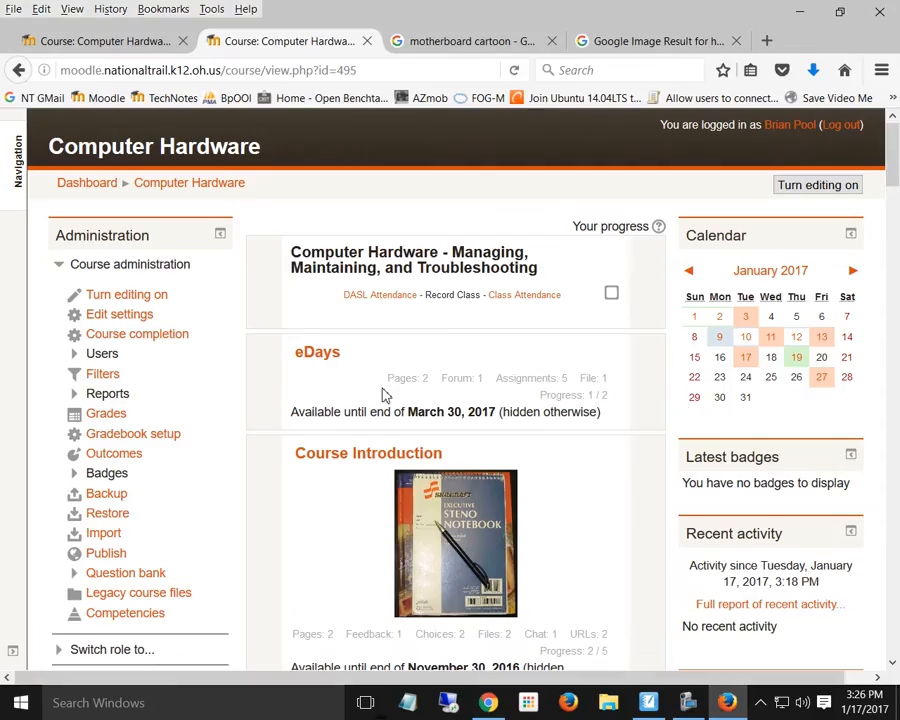
{"action": "scroll", "coordinate": [393, 376], "scroll_direction": "down", "scroll_amount": 5}
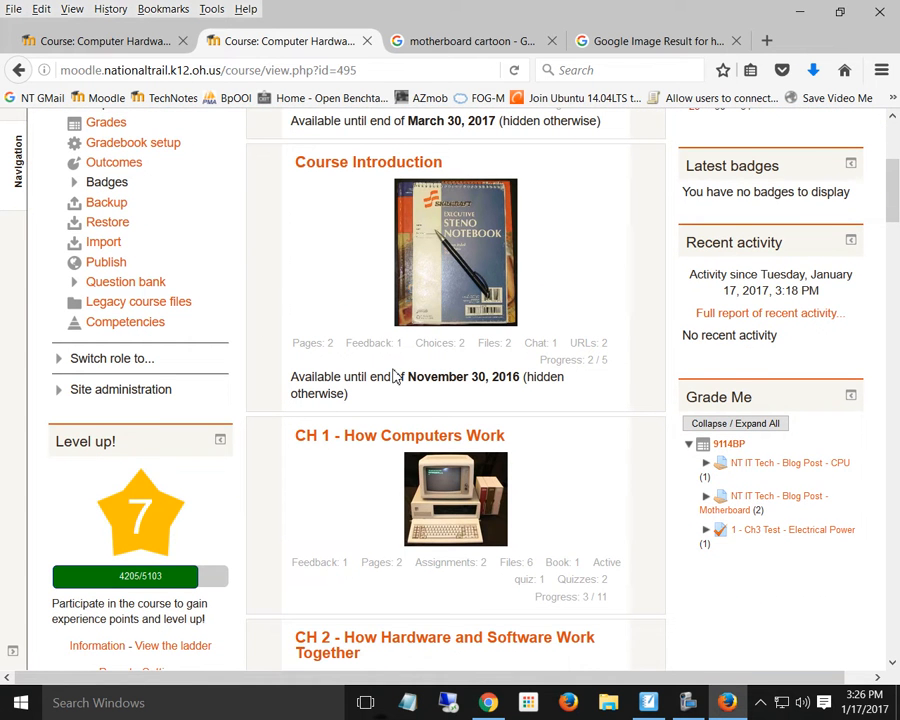
{"action": "scroll", "coordinate": [393, 376], "scroll_direction": "down", "scroll_amount": 2}
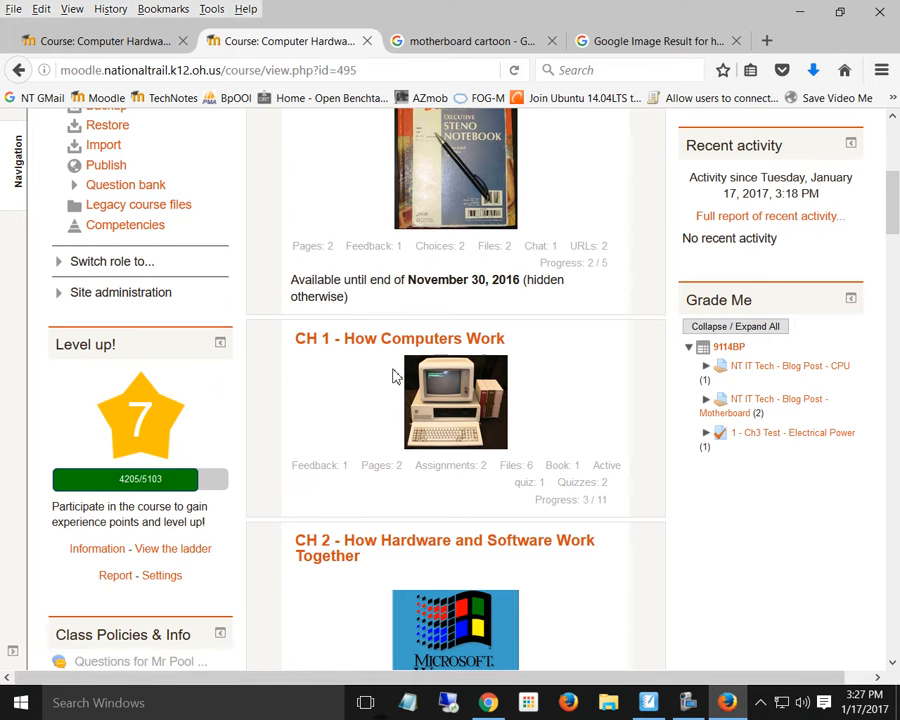
{"action": "scroll", "coordinate": [393, 376], "scroll_direction": "down", "scroll_amount": 15}
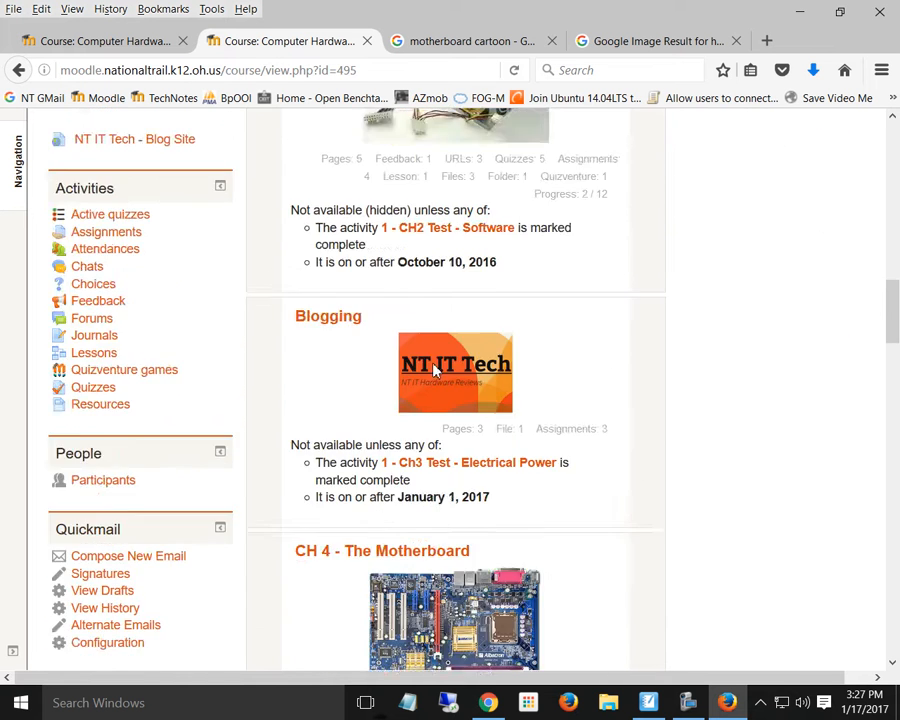
{"action": "scroll", "coordinate": [434, 370], "scroll_direction": "down", "scroll_amount": 18}
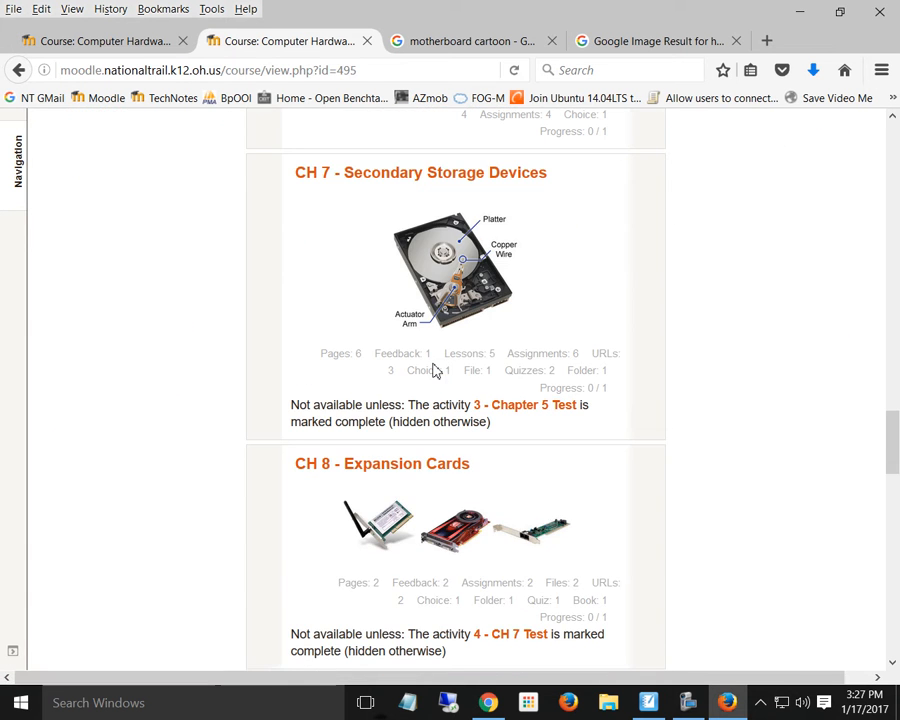
{"action": "scroll", "coordinate": [518, 281], "scroll_direction": "up", "scroll_amount": 4}
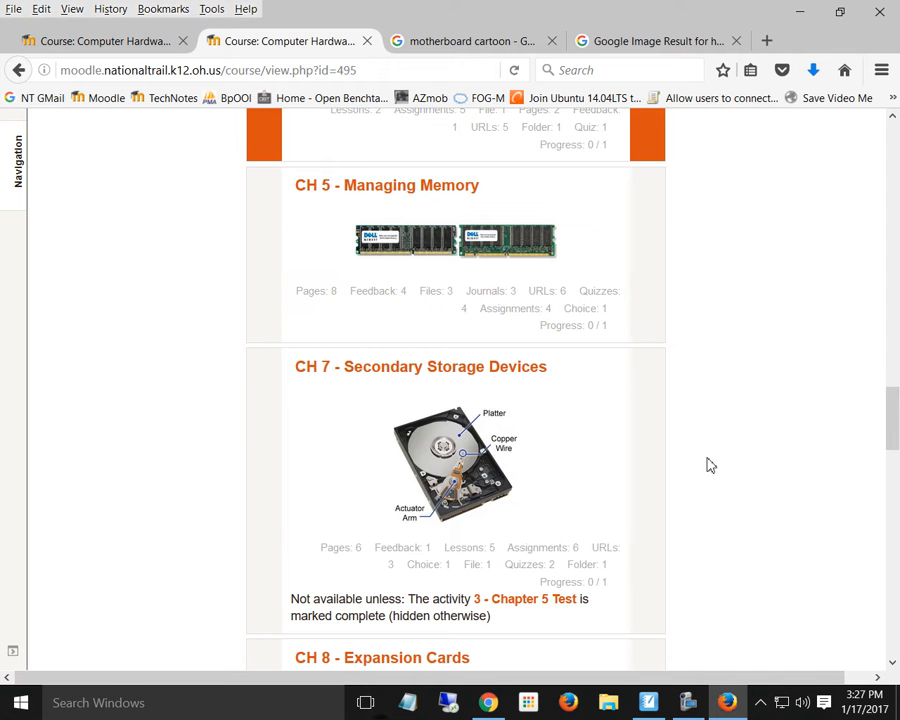
{"action": "scroll", "coordinate": [698, 459], "scroll_direction": "up", "scroll_amount": 3}
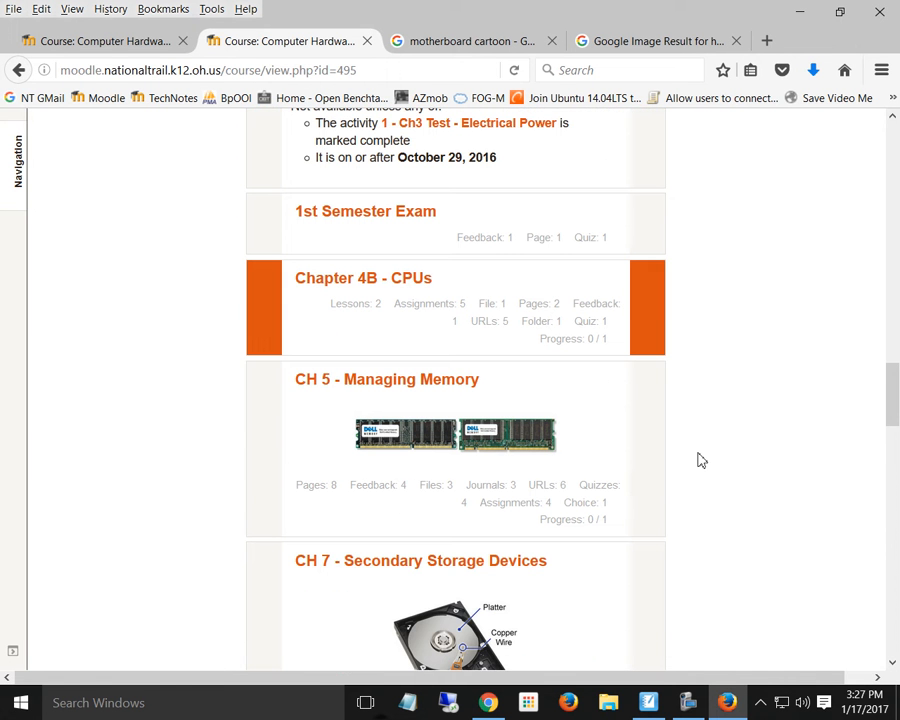
Turn on editing from the CH 5 - Managing Memory section and return to that section on the full Computer Hardware course page
{"action": "left_click", "coordinate": [442, 391]}
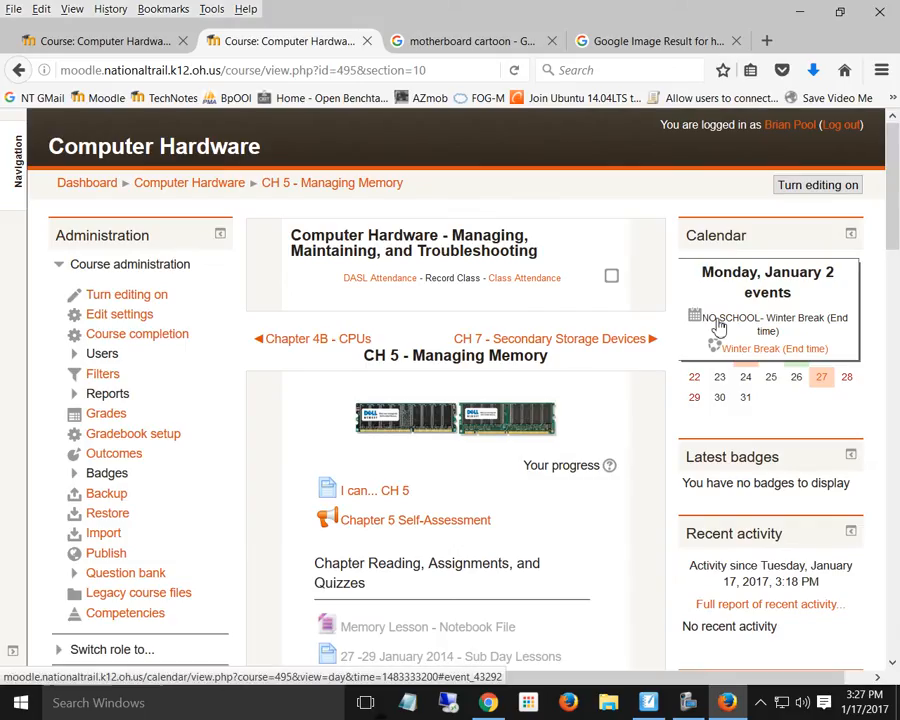
{"action": "left_click", "coordinate": [776, 186]}
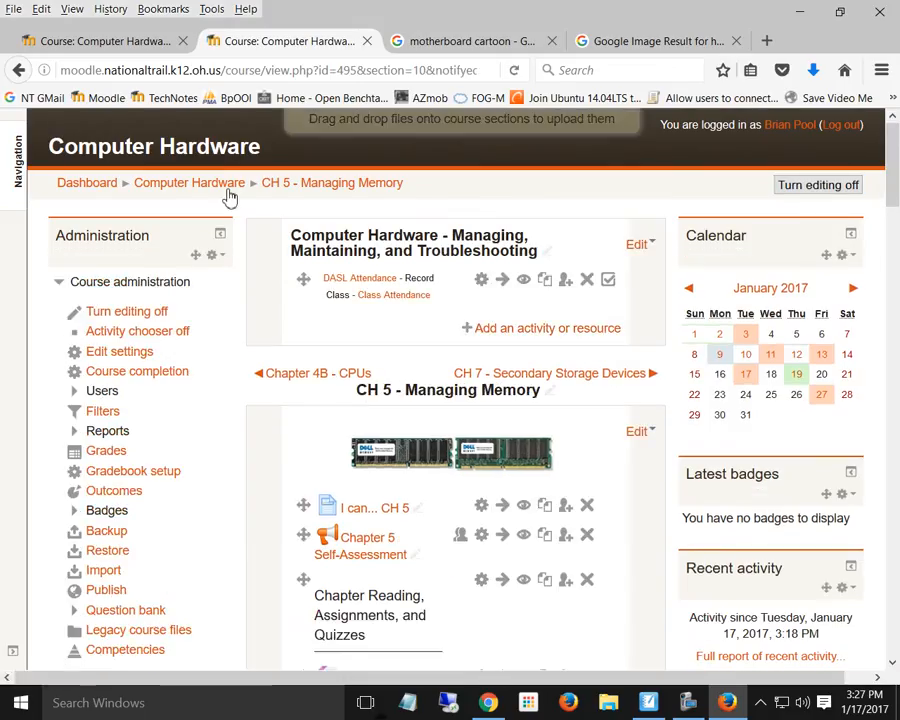
{"action": "left_click", "coordinate": [228, 187]}
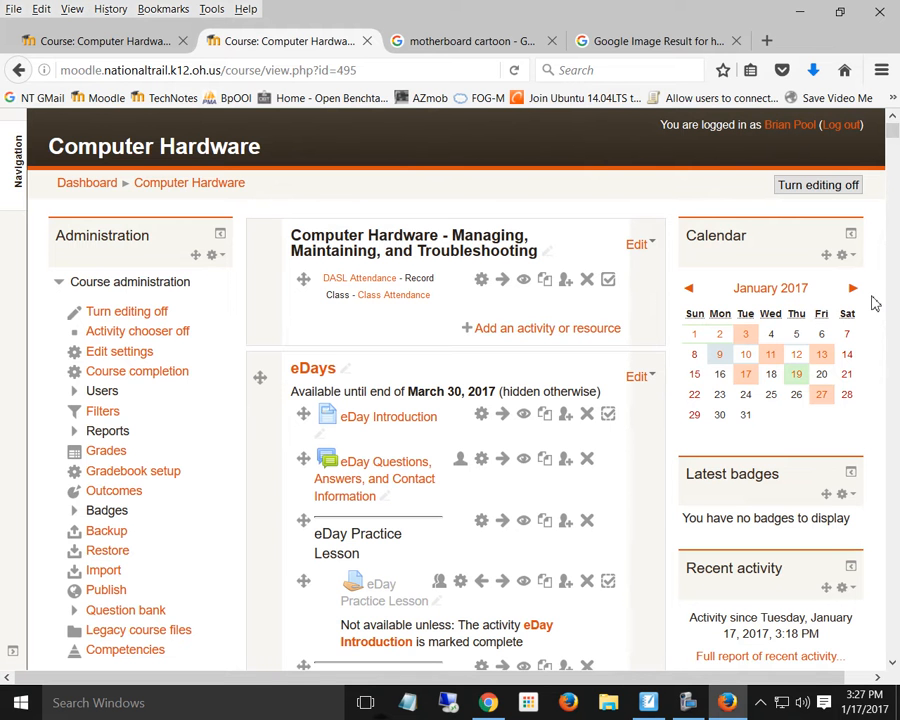
{"action": "left_click_drag", "start_coordinate": [897, 143], "coordinate": [893, 388]}
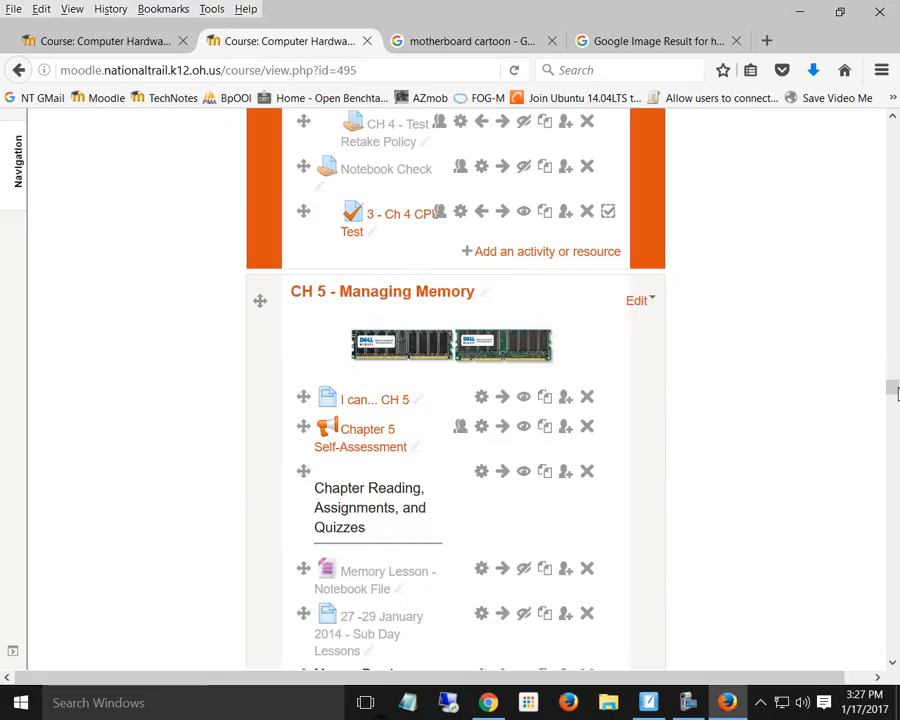
Hide the CH 5 - Managing Memory topic and show it again
{"action": "left_click", "coordinate": [644, 305]}
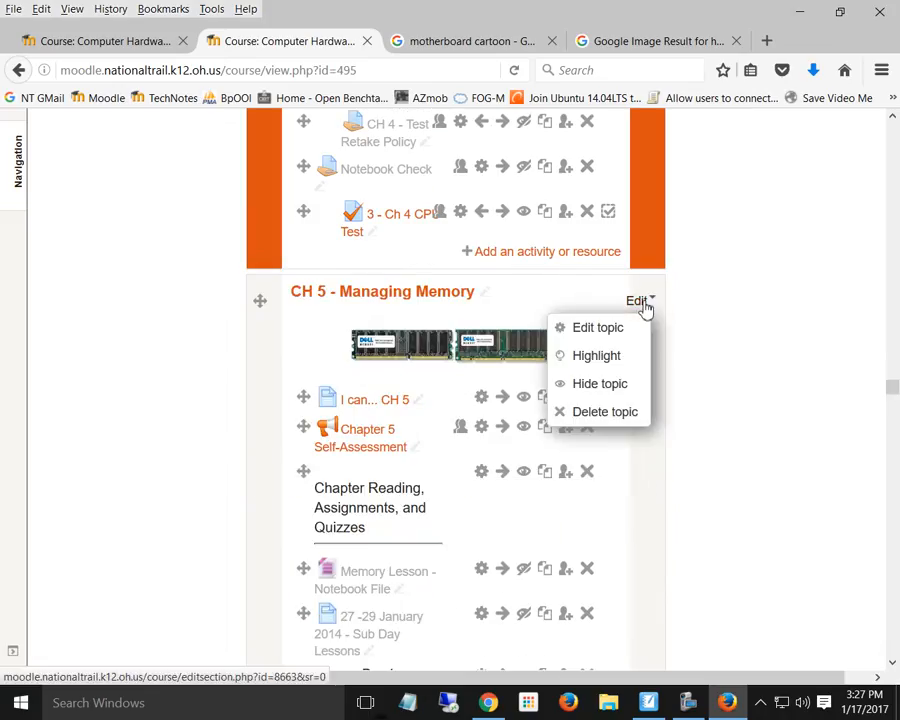
{"action": "left_click", "coordinate": [625, 387]}
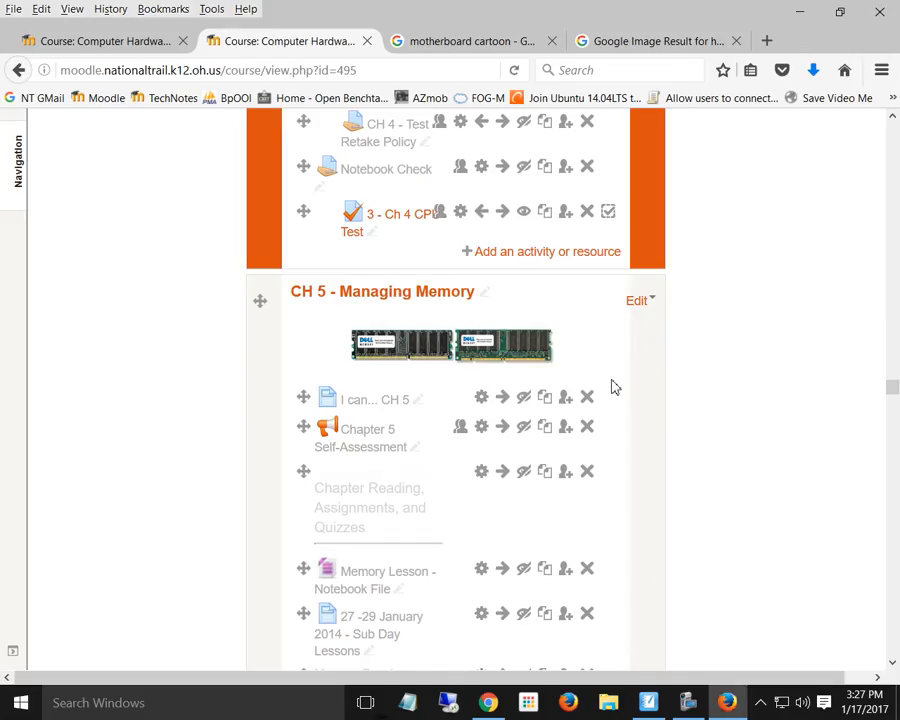
{"action": "left_click", "coordinate": [635, 309]}
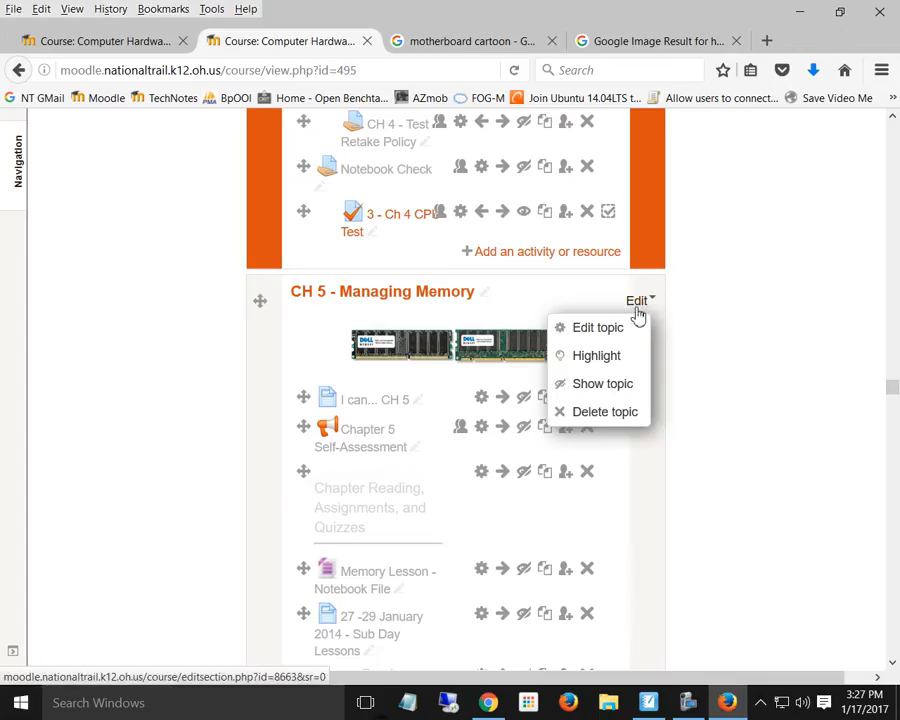
{"action": "left_click", "coordinate": [594, 388]}
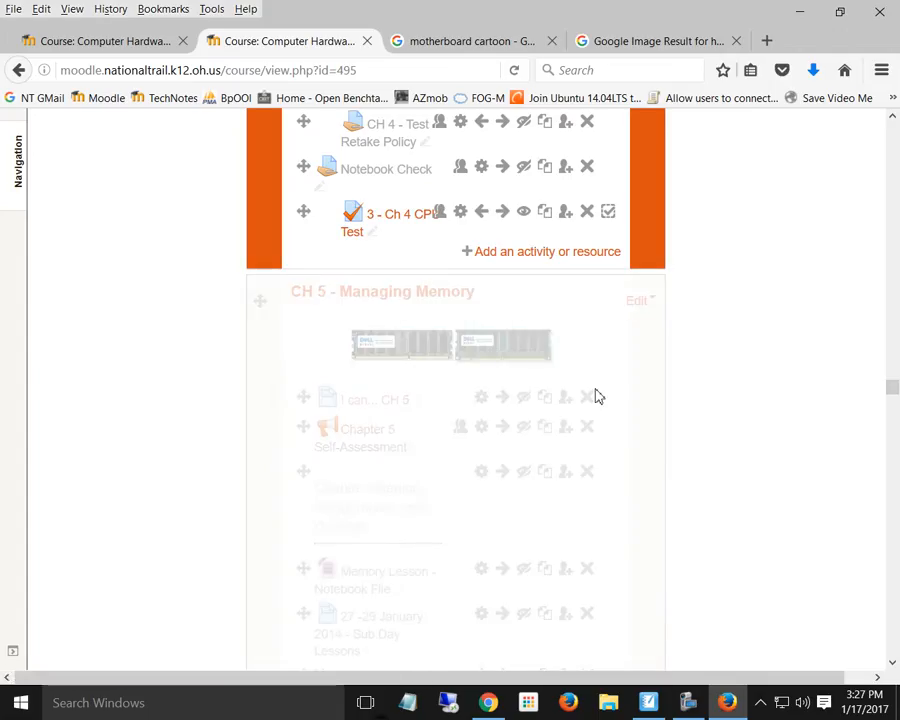
Examine the activities in Chapter 4B - CPUs down to the 3 - Ch 4 CPU Test and the start of CH 5
{"action": "scroll", "coordinate": [556, 430], "scroll_direction": "up", "scroll_amount": 5}
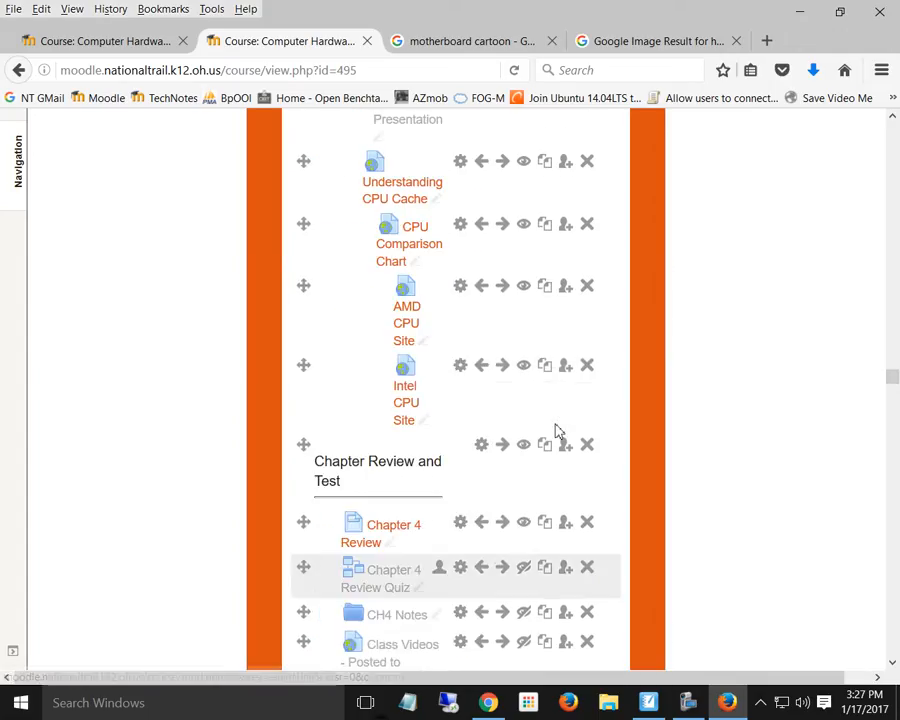
{"action": "scroll", "coordinate": [490, 398], "scroll_direction": "up", "scroll_amount": 10}
{"action": "scroll", "coordinate": [488, 398], "scroll_direction": "down", "scroll_amount": 3}
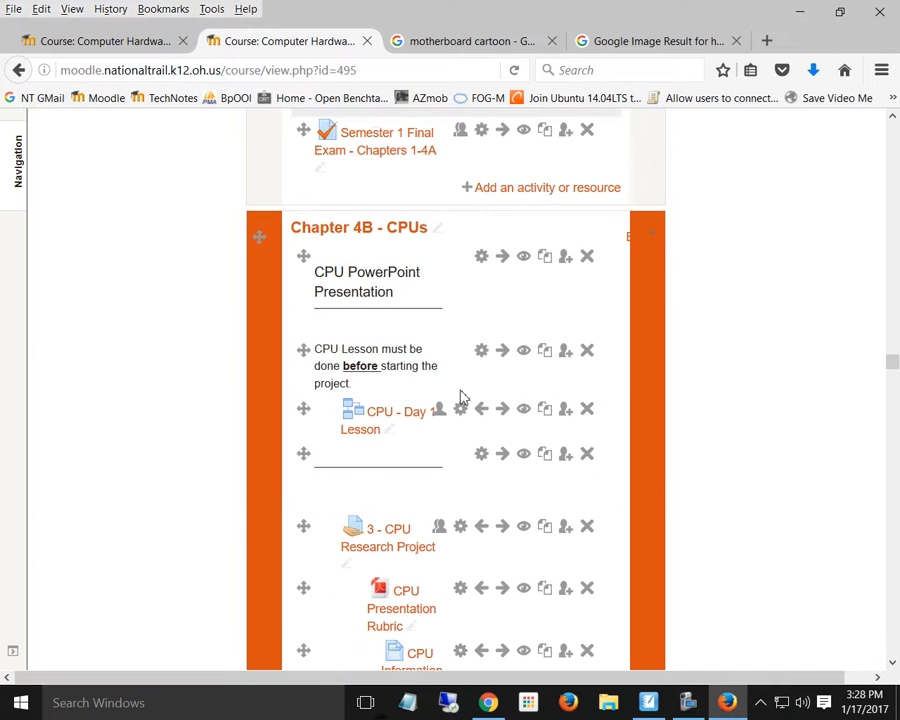
{"action": "scroll", "coordinate": [420, 256], "scroll_direction": "down", "scroll_amount": 15}
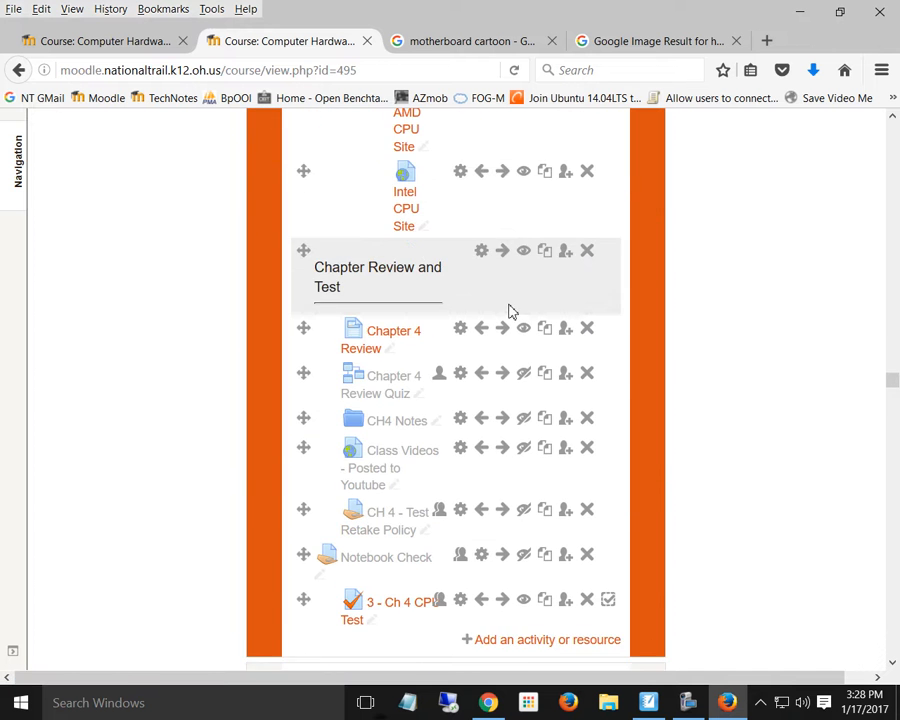
{"action": "scroll", "coordinate": [510, 312], "scroll_direction": "down", "scroll_amount": 1}
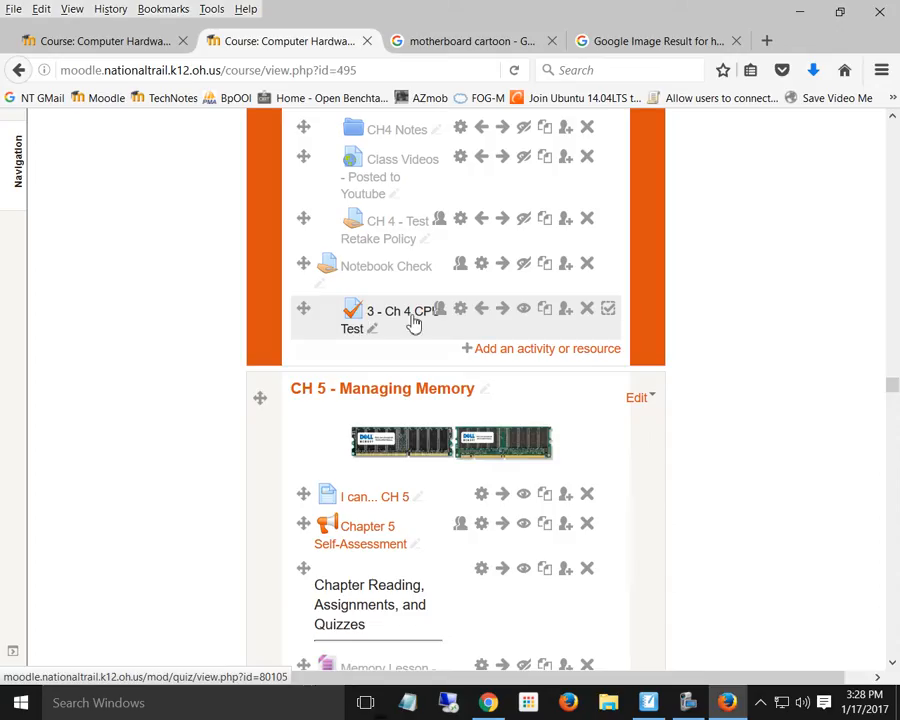
{"action": "scroll", "coordinate": [576, 356], "scroll_direction": "down", "scroll_amount": 3}
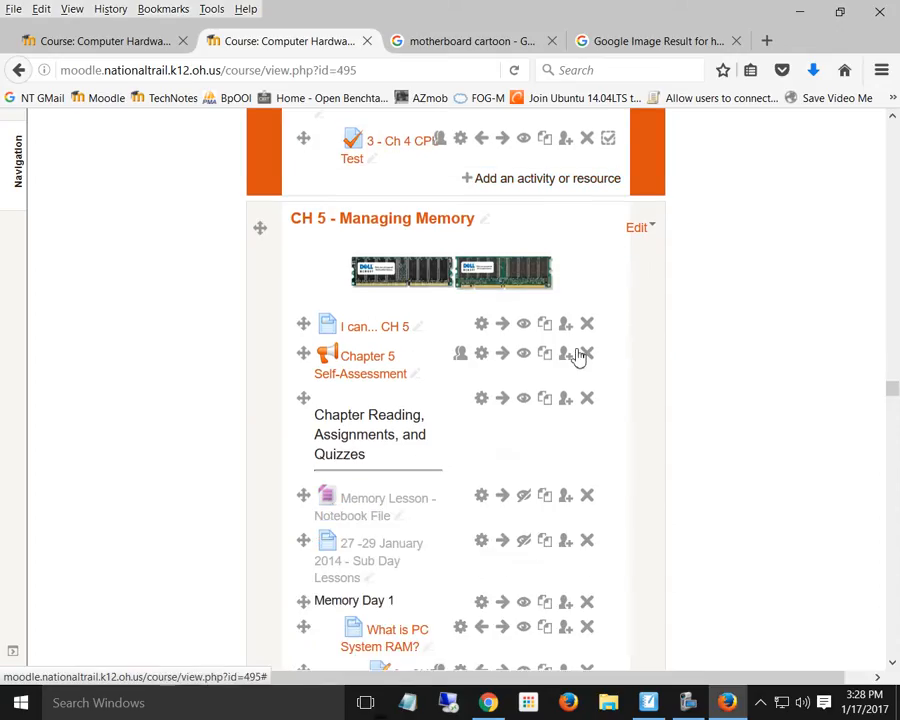
{"action": "scroll", "coordinate": [510, 265], "scroll_direction": "up", "scroll_amount": 3}
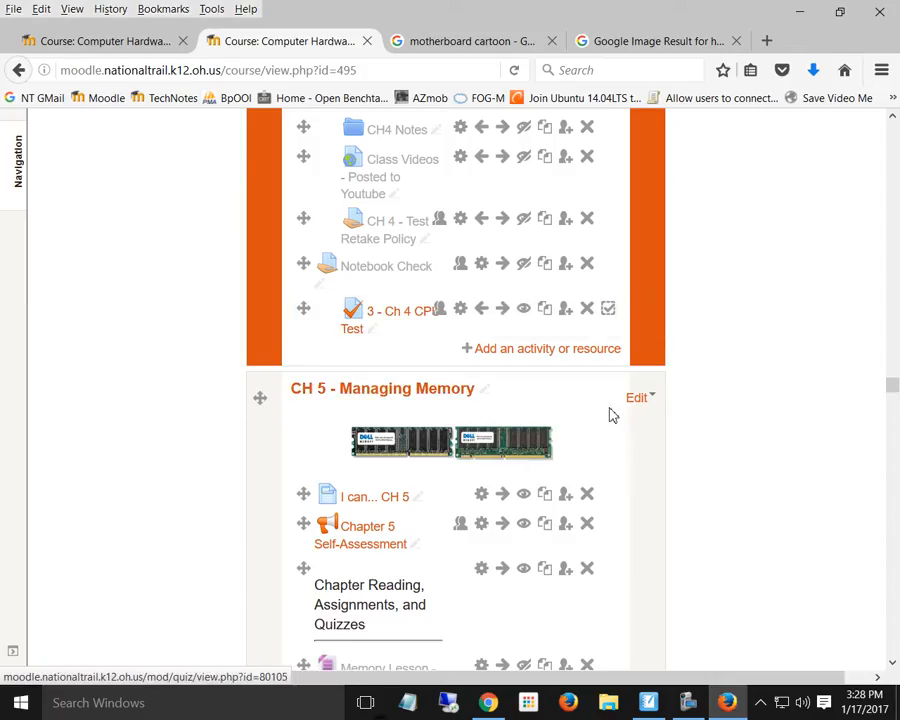
Open the CH 5 - Managing Memory topic for editing and expand its access restriction settings
{"action": "left_click", "coordinate": [643, 403]}
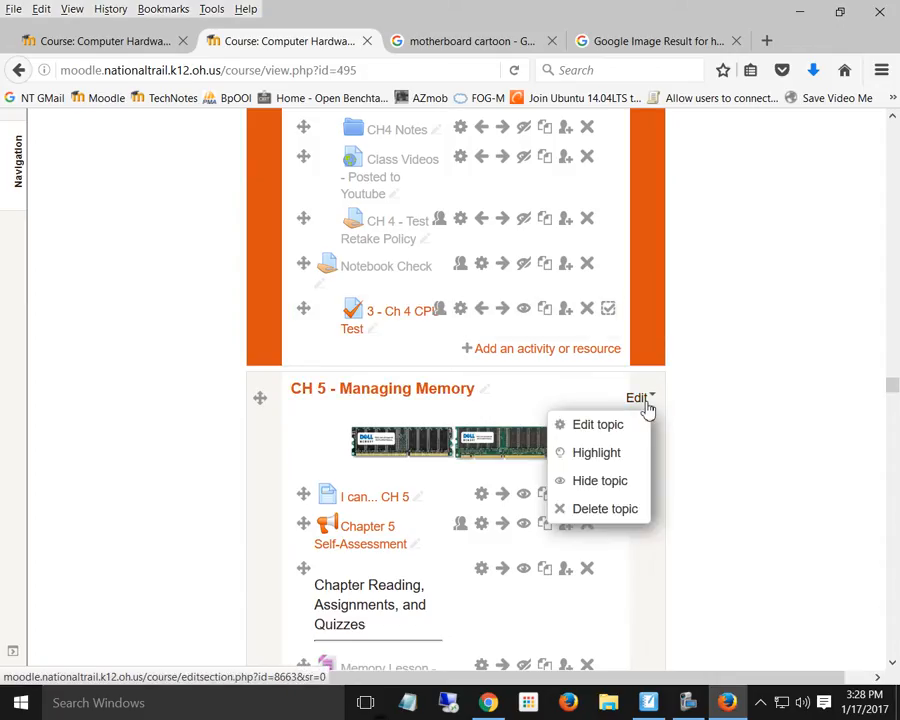
{"action": "left_click", "coordinate": [580, 428]}
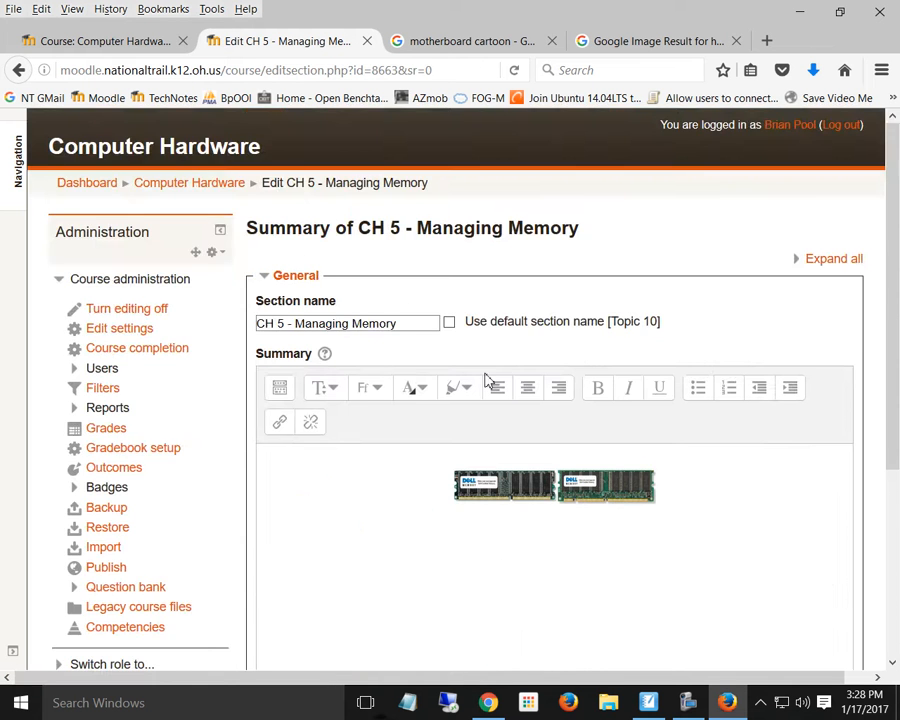
{"action": "scroll", "coordinate": [487, 374], "scroll_direction": "down", "scroll_amount": 5}
{"action": "scroll", "coordinate": [487, 374], "scroll_direction": "up", "scroll_amount": 5}
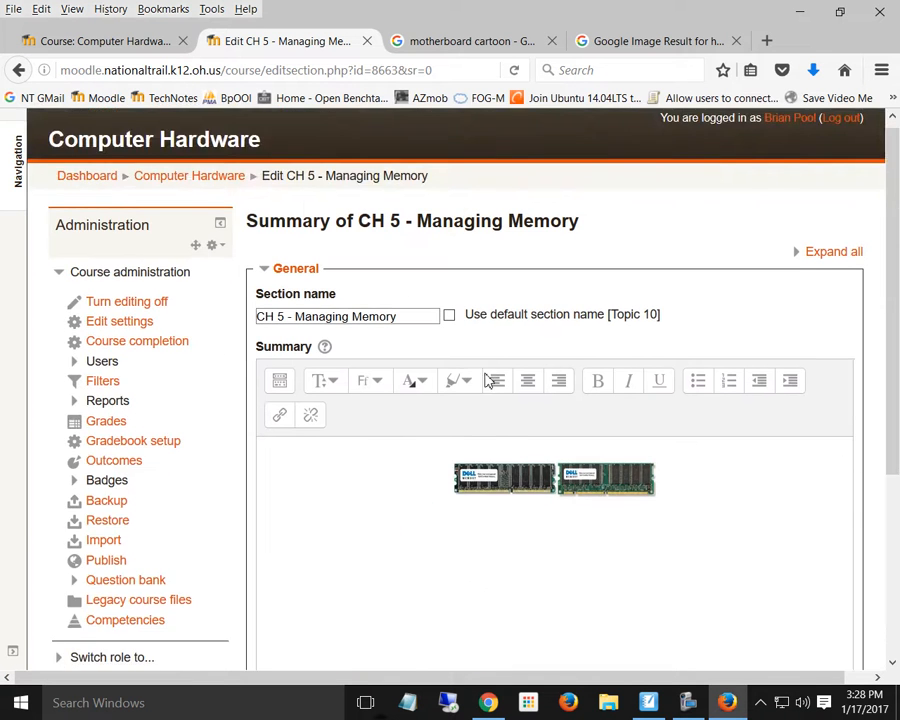
{"action": "scroll", "coordinate": [487, 374], "scroll_direction": "down", "scroll_amount": 2}
{"action": "scroll", "coordinate": [486, 380], "scroll_direction": "down", "scroll_amount": 2}
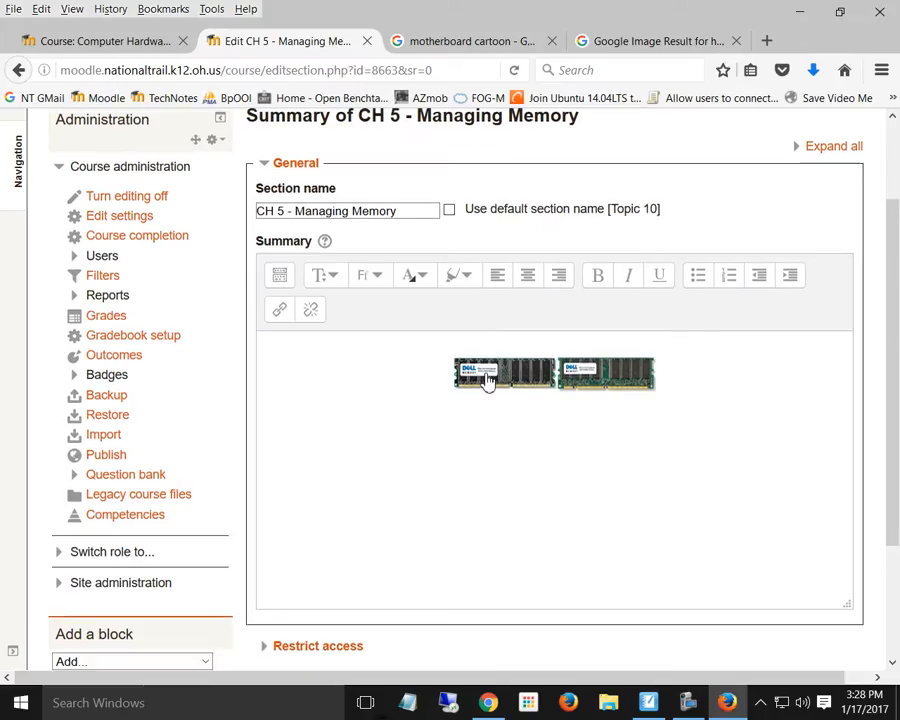
{"action": "left_click", "coordinate": [304, 568]}
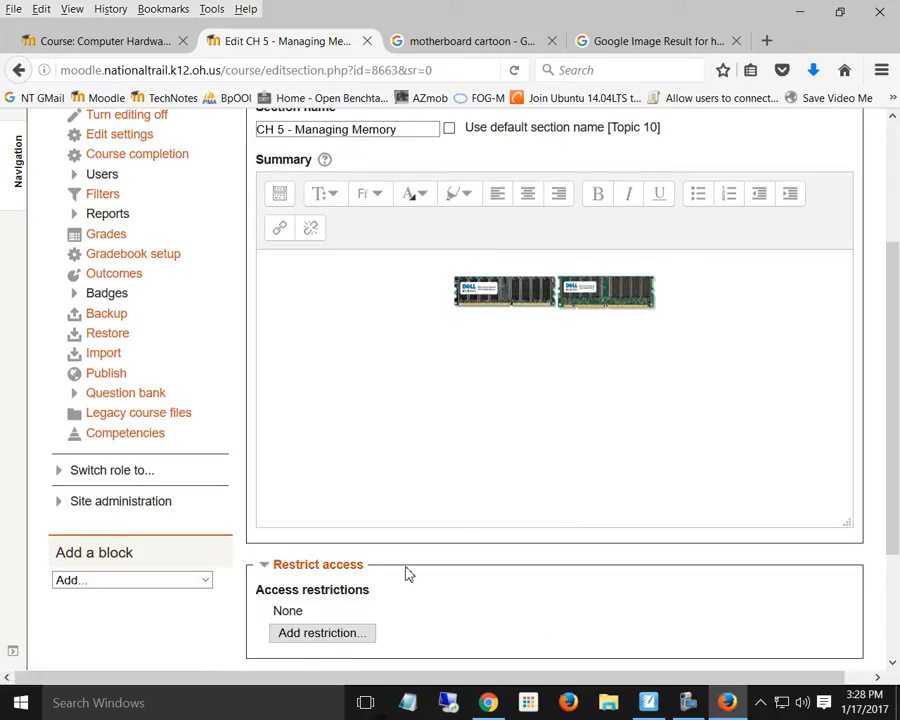
{"action": "scroll", "coordinate": [462, 335], "scroll_direction": "down", "scroll_amount": 2}
{"action": "scroll", "coordinate": [462, 335], "scroll_direction": "down", "scroll_amount": 1}
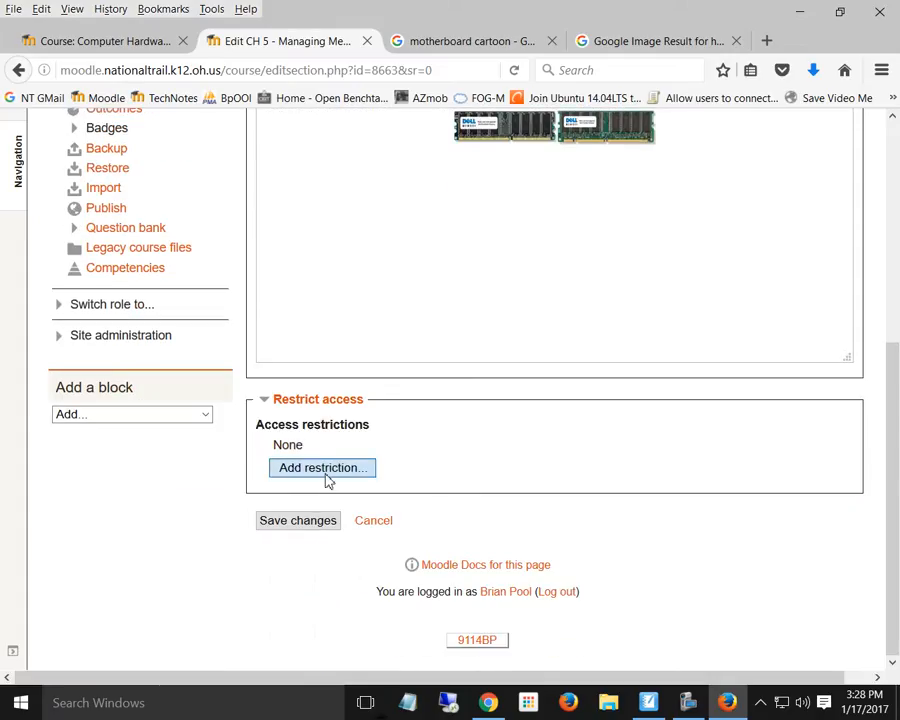
Add an activity completion restriction requiring 3 - Ch 4 CPU Test to be marked complete, with the section hidden when it is unmet
{"action": "left_click", "coordinate": [323, 468]}
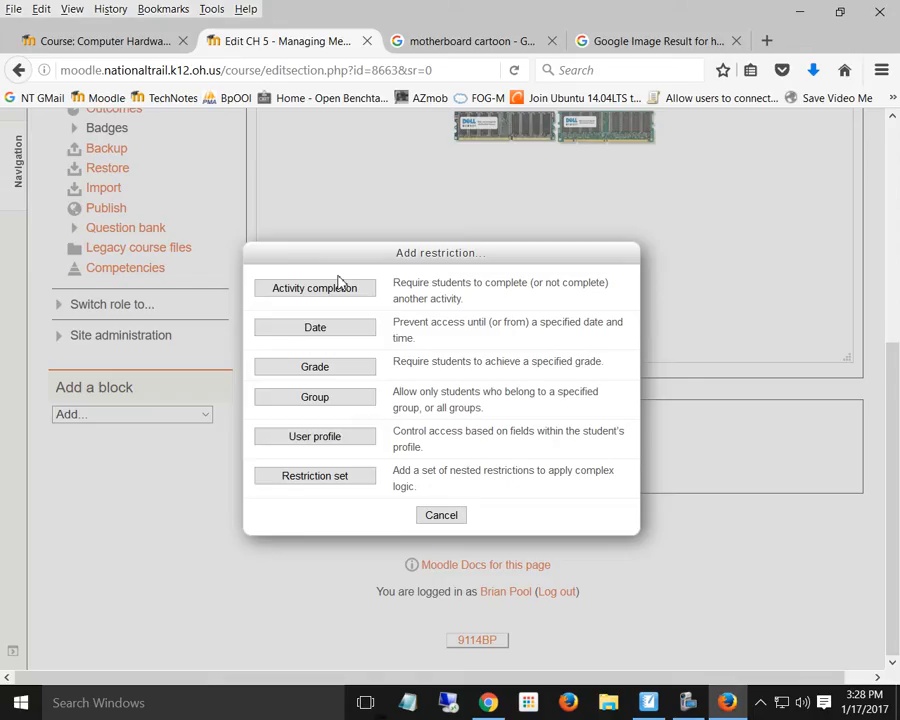
{"action": "left_click", "coordinate": [330, 289]}
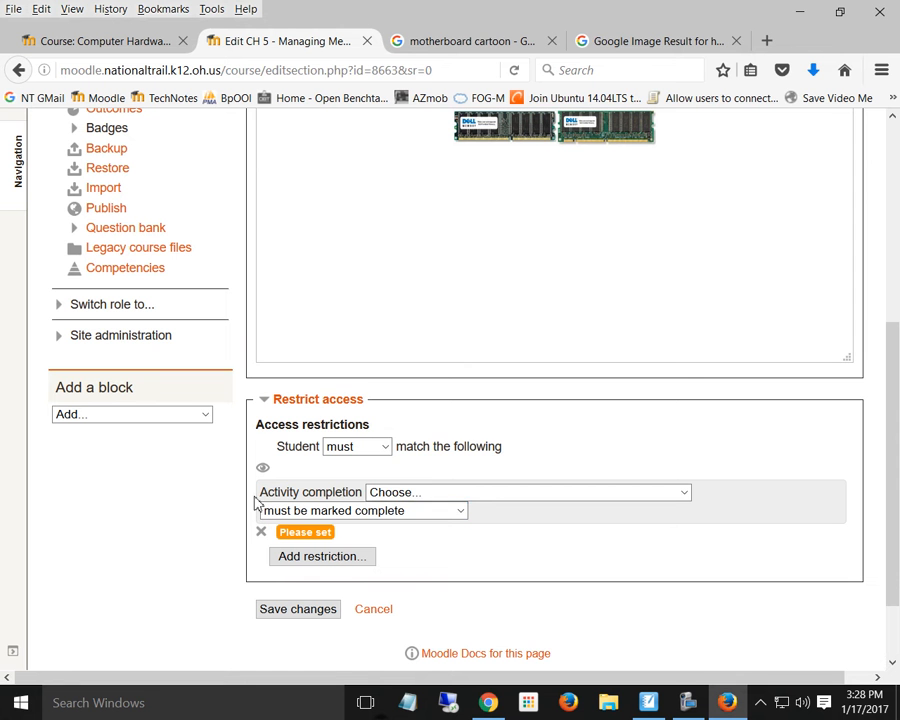
{"action": "left_click", "coordinate": [422, 493]}
{"action": "left_click_drag", "start_coordinate": [684, 240], "coordinate": [711, 440]}
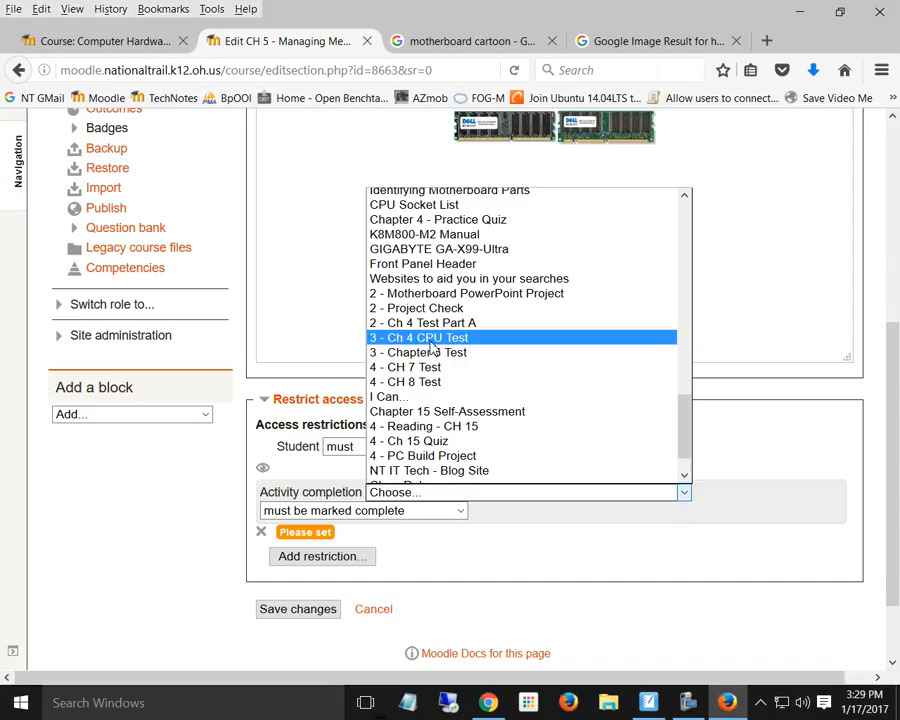
{"action": "left_click", "coordinate": [431, 340]}
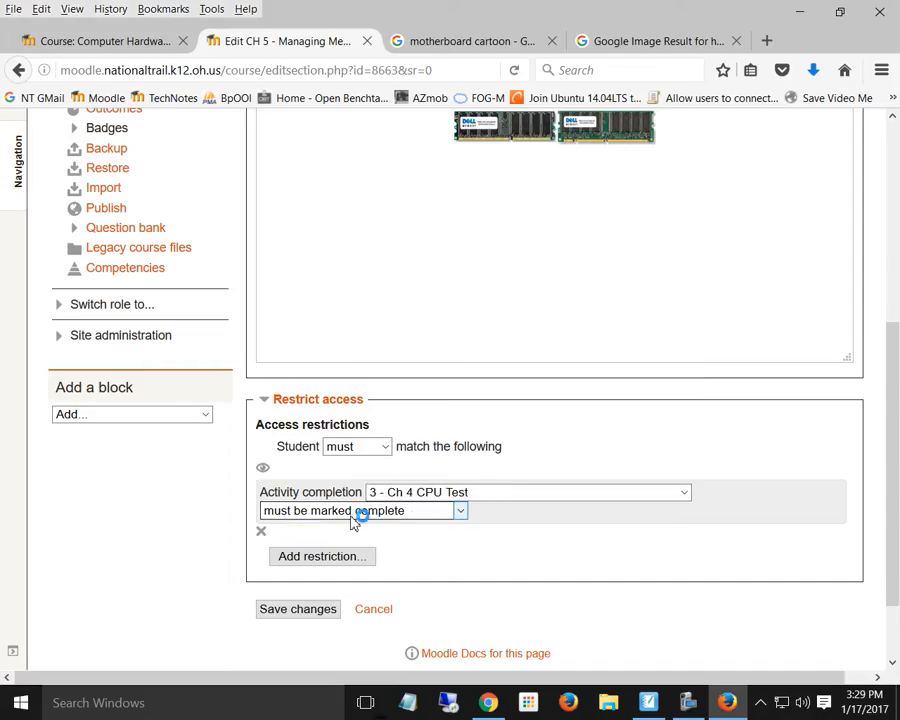
{"action": "left_click", "coordinate": [462, 512]}
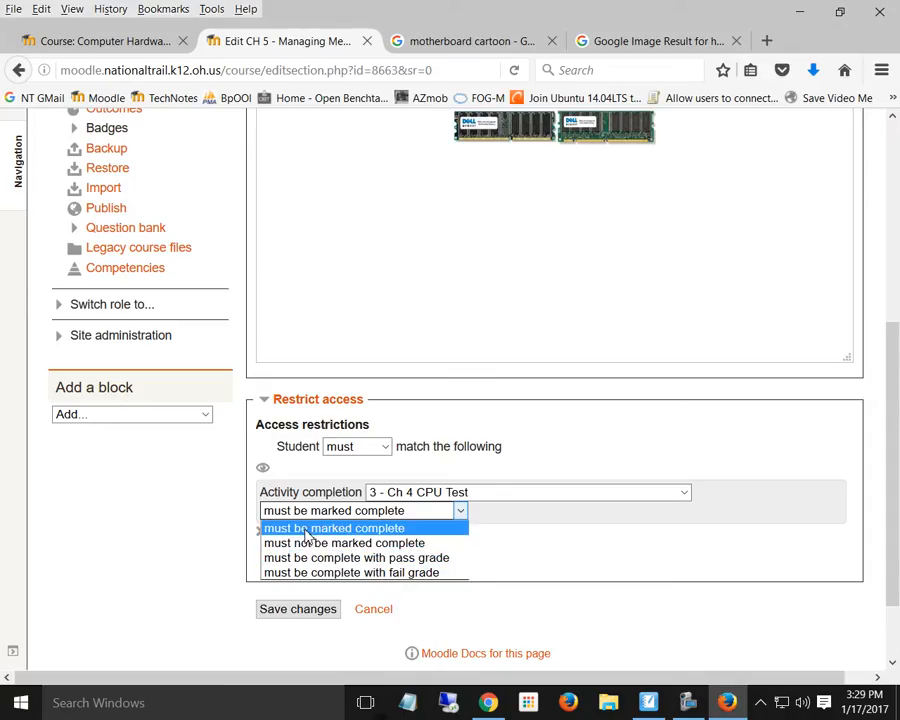
{"action": "left_click", "coordinate": [312, 528]}
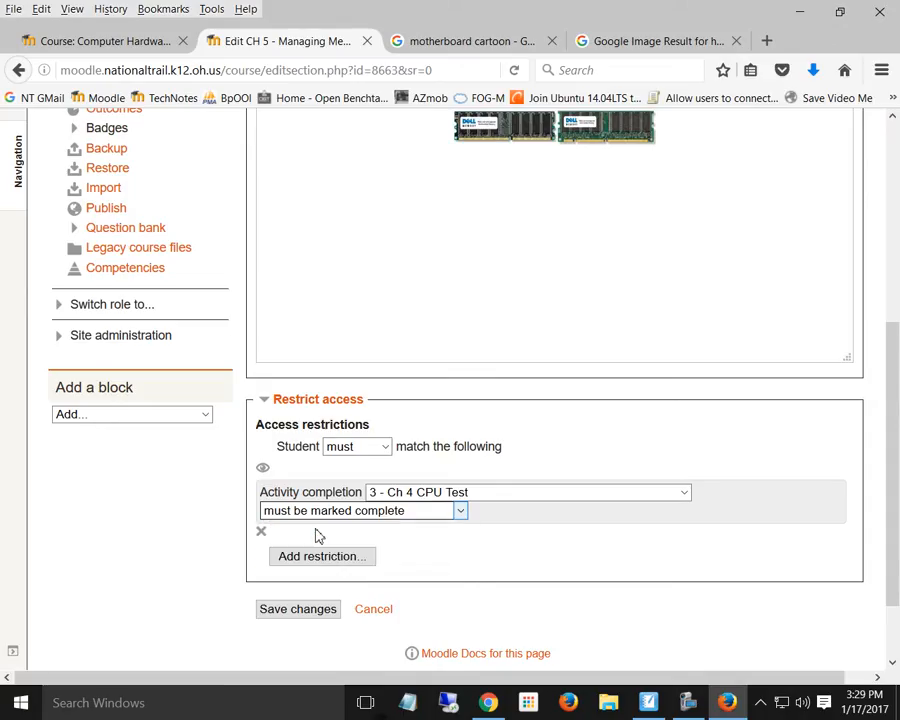
{"action": "key", "text": "XF86AudioRaiseVolume"}
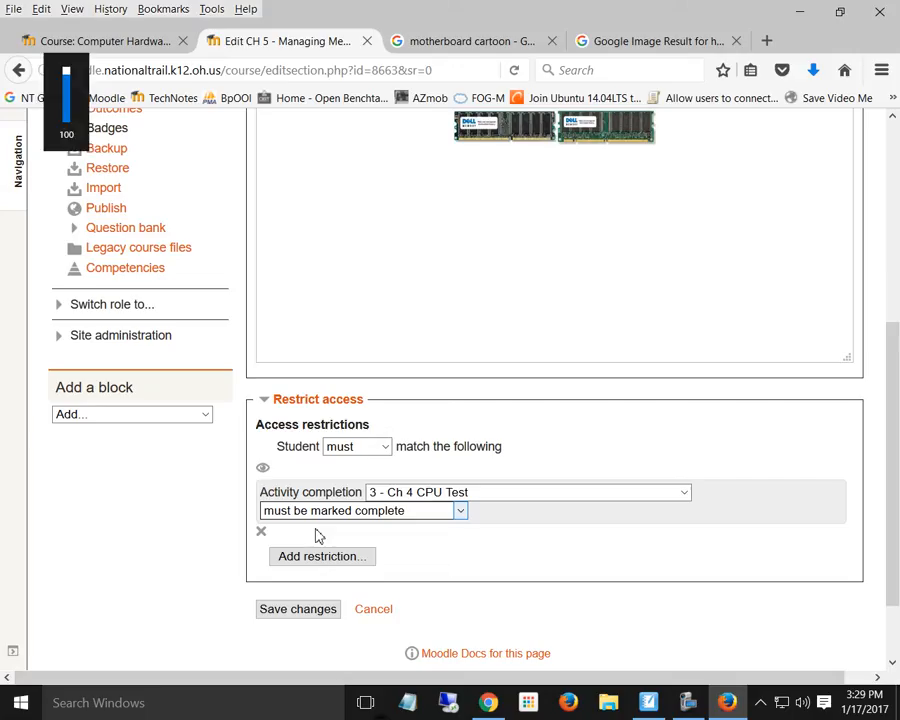
{"action": "left_click", "coordinate": [263, 469]}
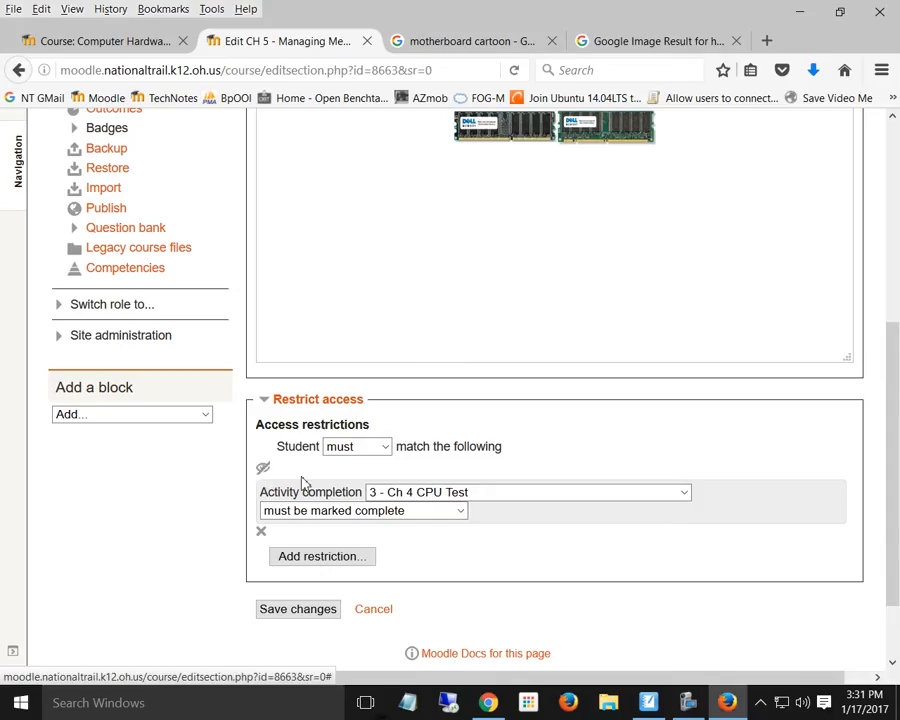
Add a date restriction that makes the section available from 20 January 2017
{"action": "left_click", "coordinate": [316, 560]}
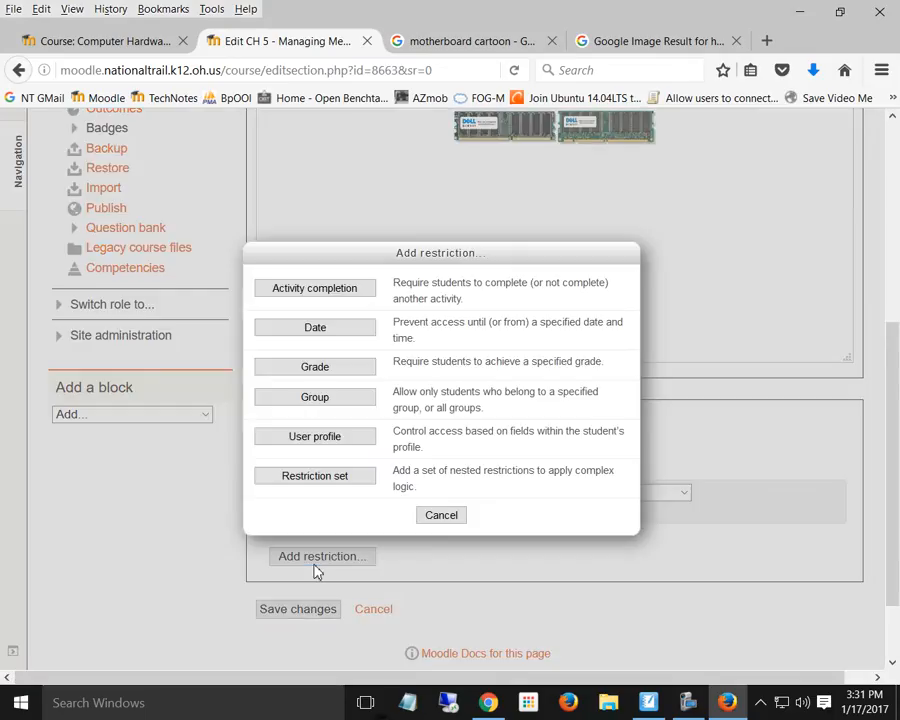
{"action": "left_click", "coordinate": [336, 331]}
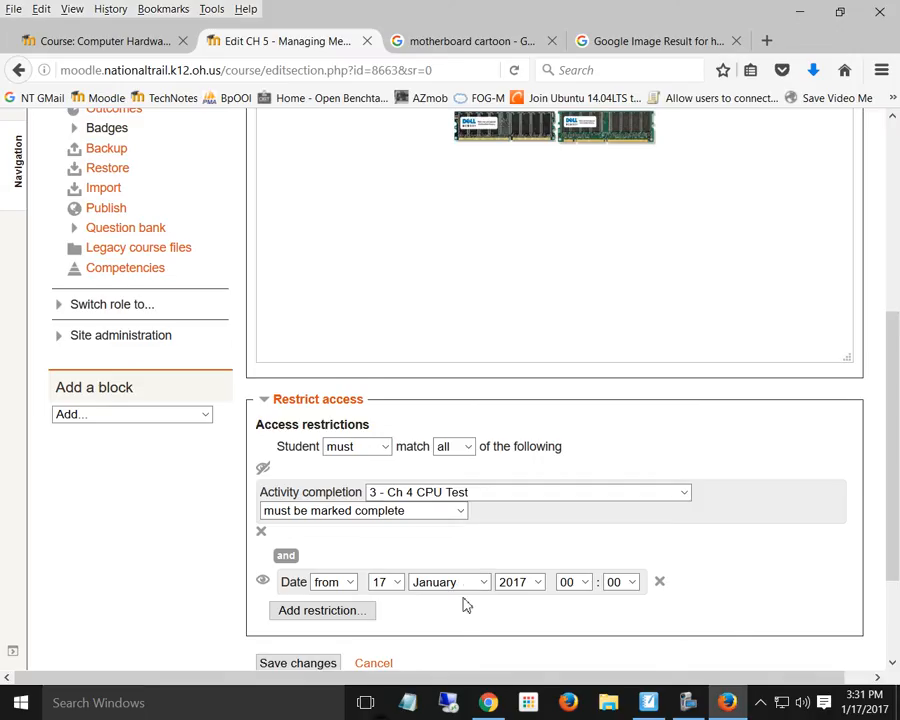
{"action": "left_click", "coordinate": [396, 584]}
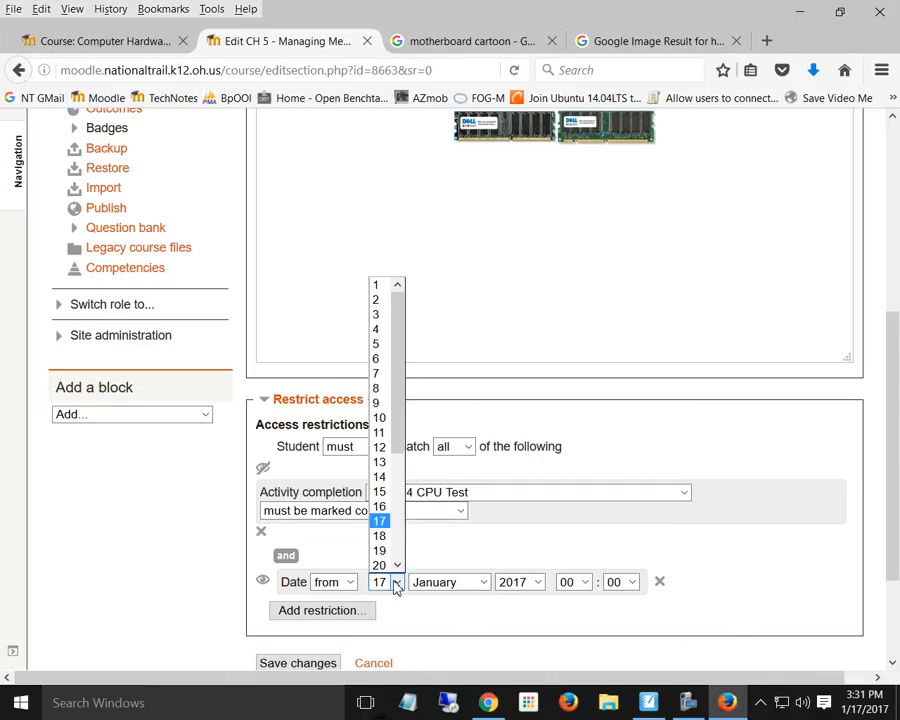
{"action": "left_click", "coordinate": [382, 565]}
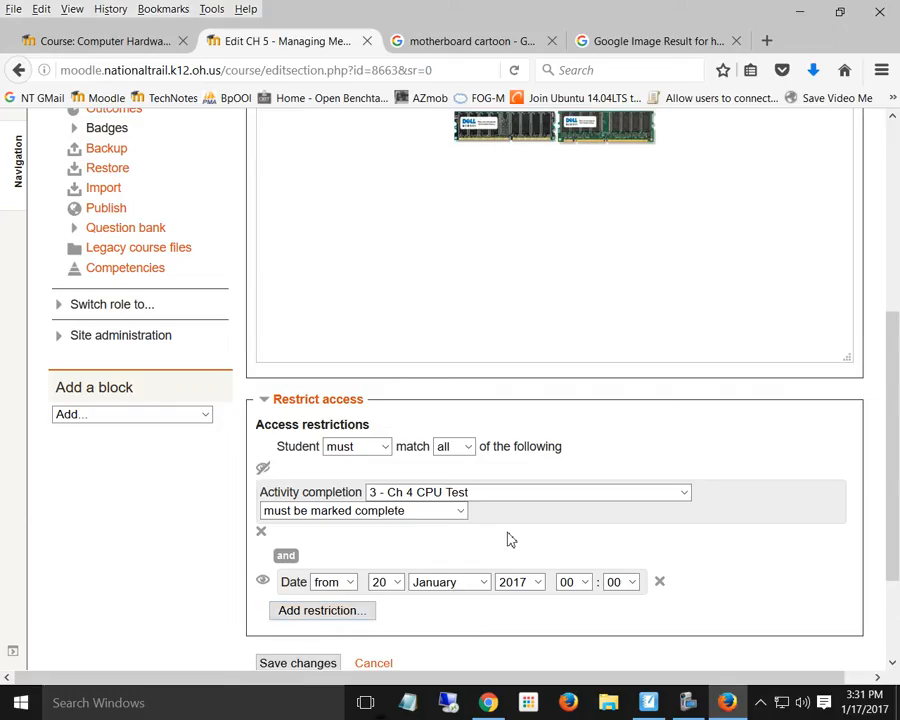
Require students to match any of the restrictions, and hide the section entirely from those who do not
{"action": "scroll", "coordinate": [723, 532], "scroll_direction": "down", "scroll_amount": 2}
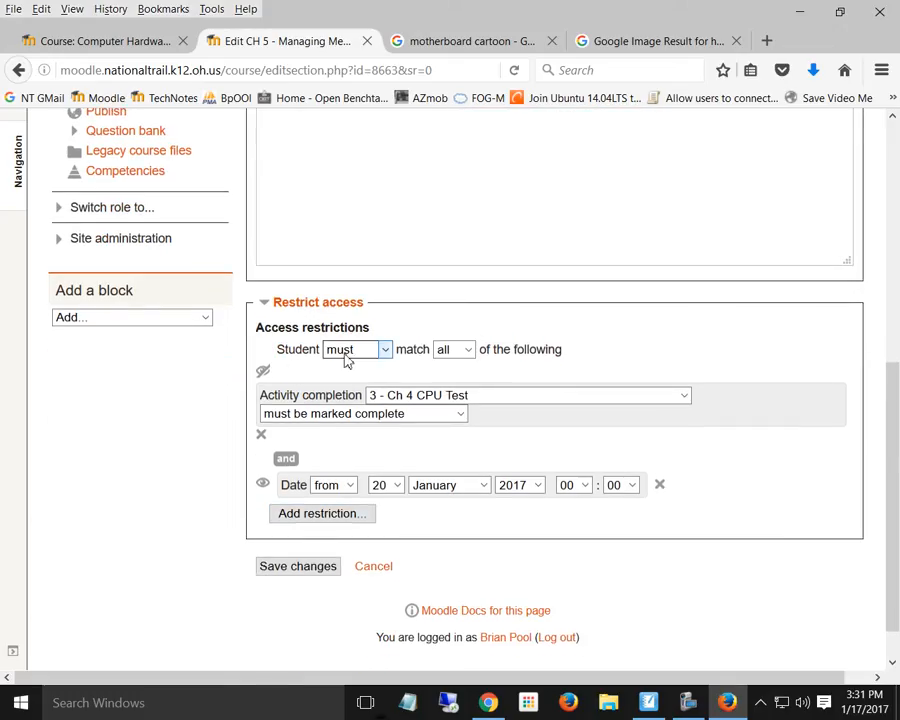
{"action": "left_click", "coordinate": [461, 350]}
{"action": "left_click", "coordinate": [450, 383]}
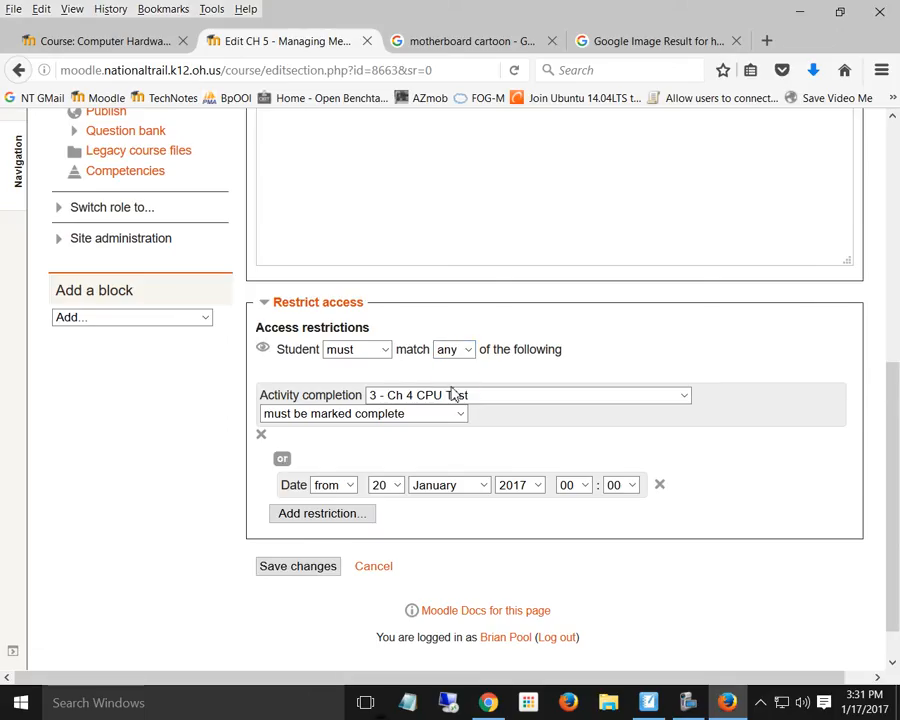
{"action": "left_click", "coordinate": [262, 348]}
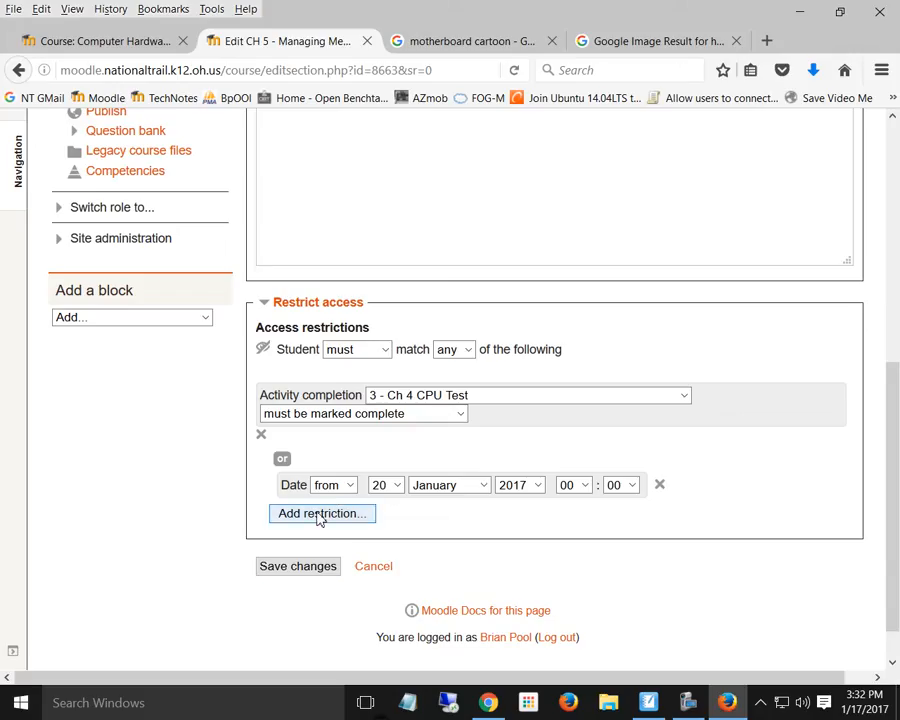
Save the CH 5 - Managing Memory access restrictions and check how they are listed on the course page
{"action": "left_click", "coordinate": [295, 571]}
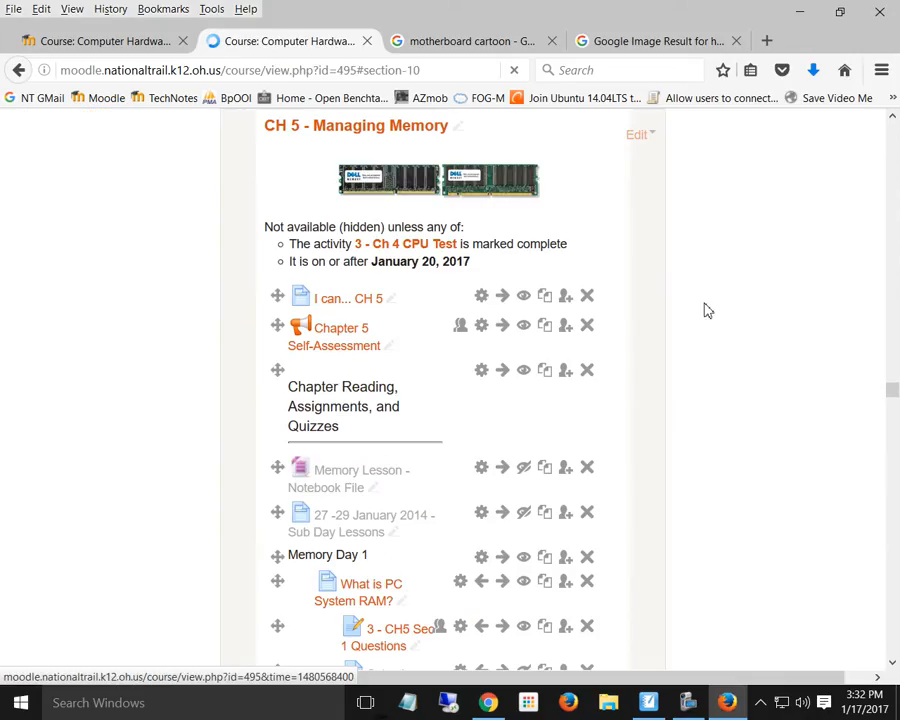
{"action": "scroll", "coordinate": [705, 310], "scroll_direction": "down", "scroll_amount": 3}
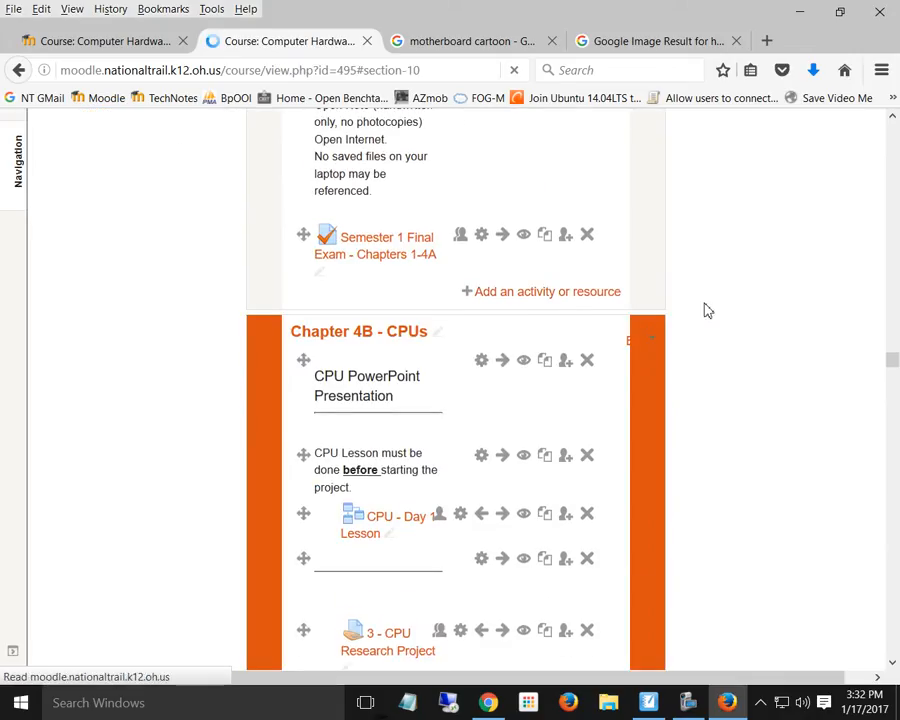
{"action": "scroll", "coordinate": [705, 310], "scroll_direction": "down", "scroll_amount": 20}
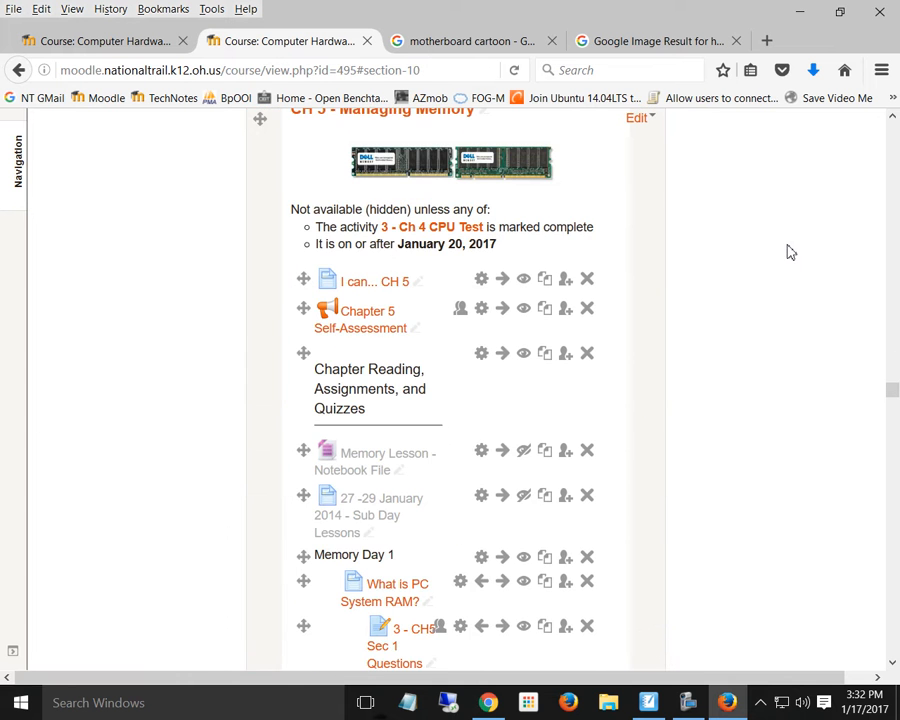
{"action": "scroll", "coordinate": [784, 246], "scroll_direction": "up", "scroll_amount": 2}
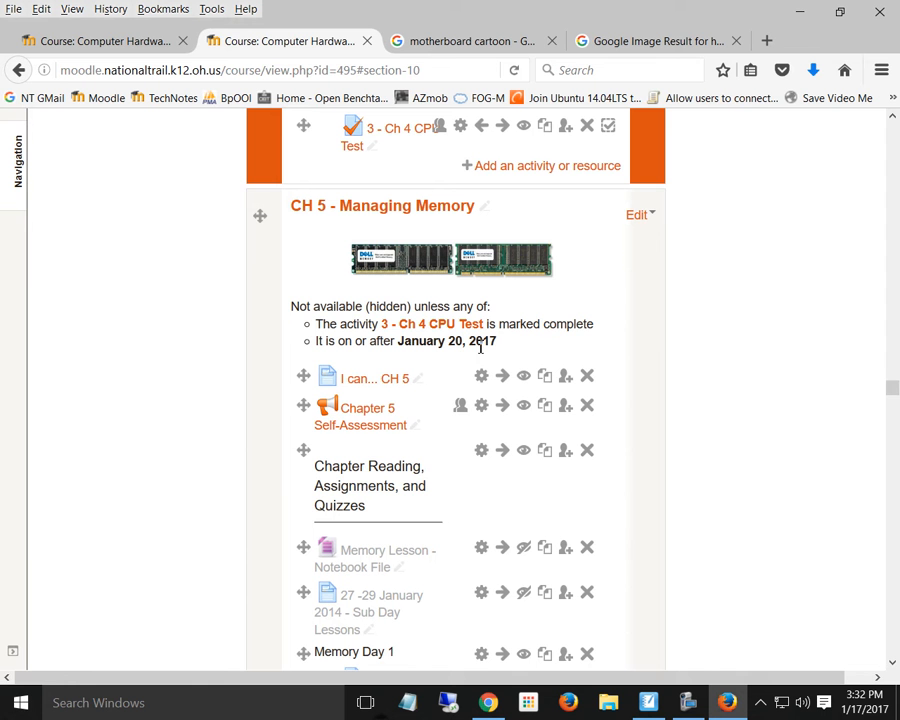
Edit the CH 5 - Managing Memory topic and remove both its activity completion and date restrictions
{"action": "left_click", "coordinate": [642, 217]}
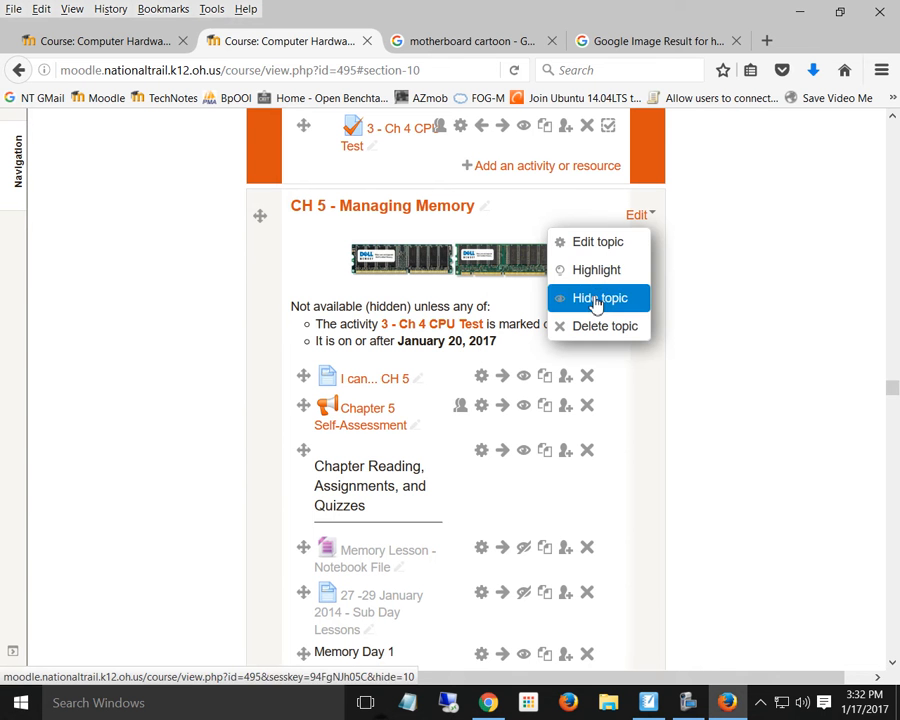
{"action": "left_click", "coordinate": [598, 243]}
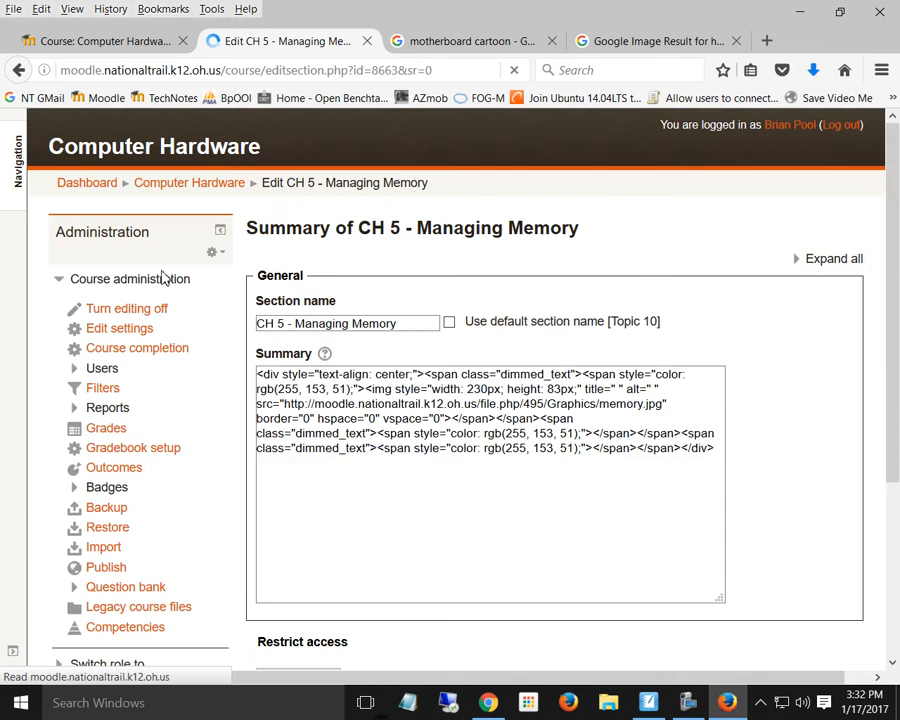
{"action": "scroll", "coordinate": [513, 570], "scroll_direction": "down", "scroll_amount": 5}
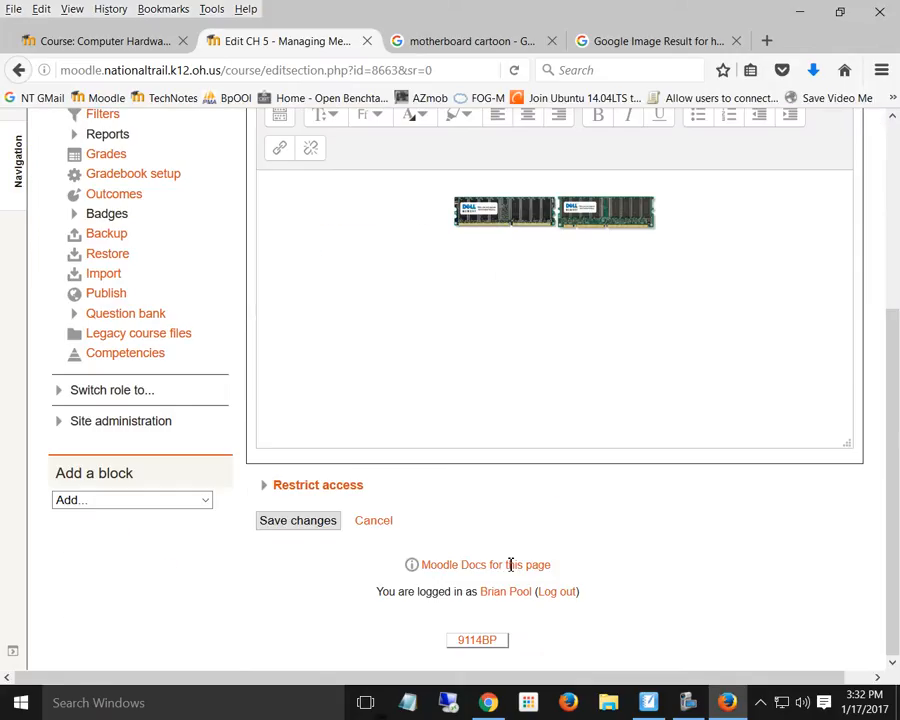
{"action": "left_click", "coordinate": [316, 488]}
{"action": "scroll", "coordinate": [422, 560], "scroll_direction": "down", "scroll_amount": 4}
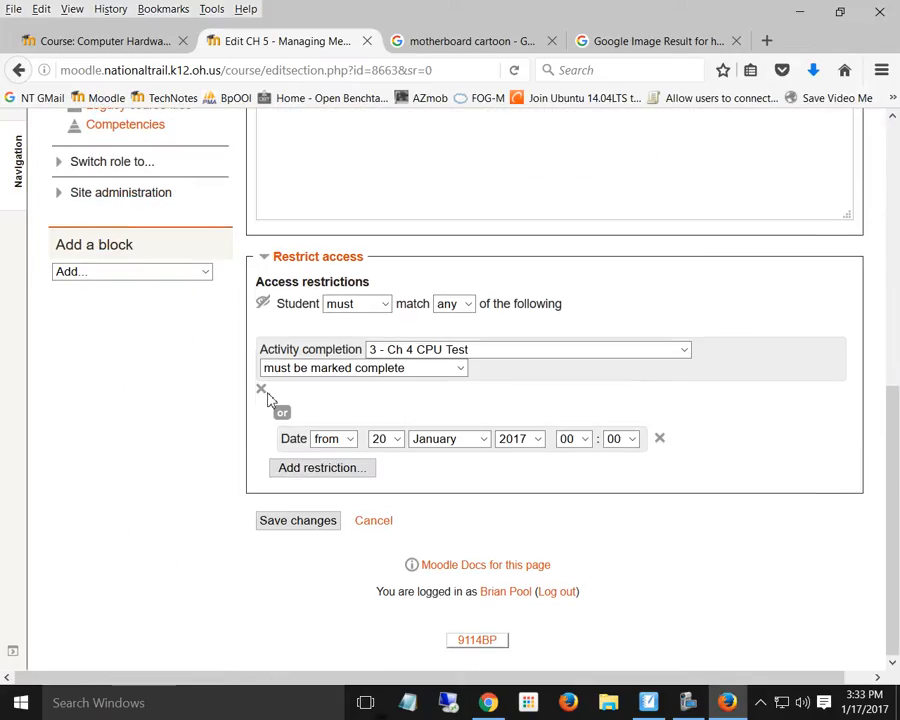
{"action": "left_click", "coordinate": [261, 390]}
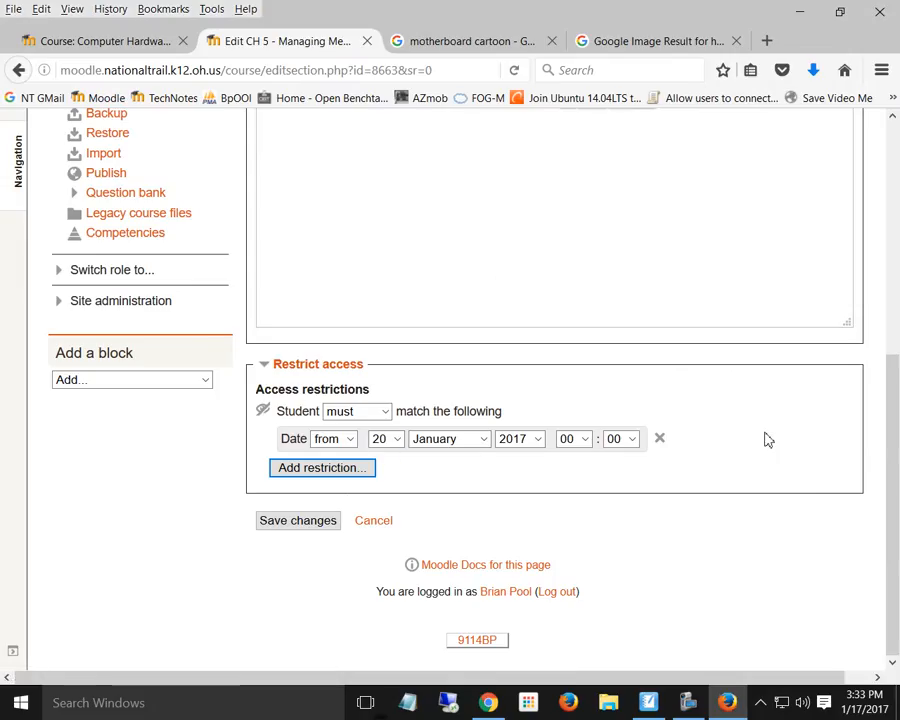
{"action": "left_click", "coordinate": [657, 440]}
Add an activity completion restriction requiring 3 - Ch 4 CPU Test to be marked complete, and save the CH 5 topic
{"action": "left_click", "coordinate": [322, 467]}
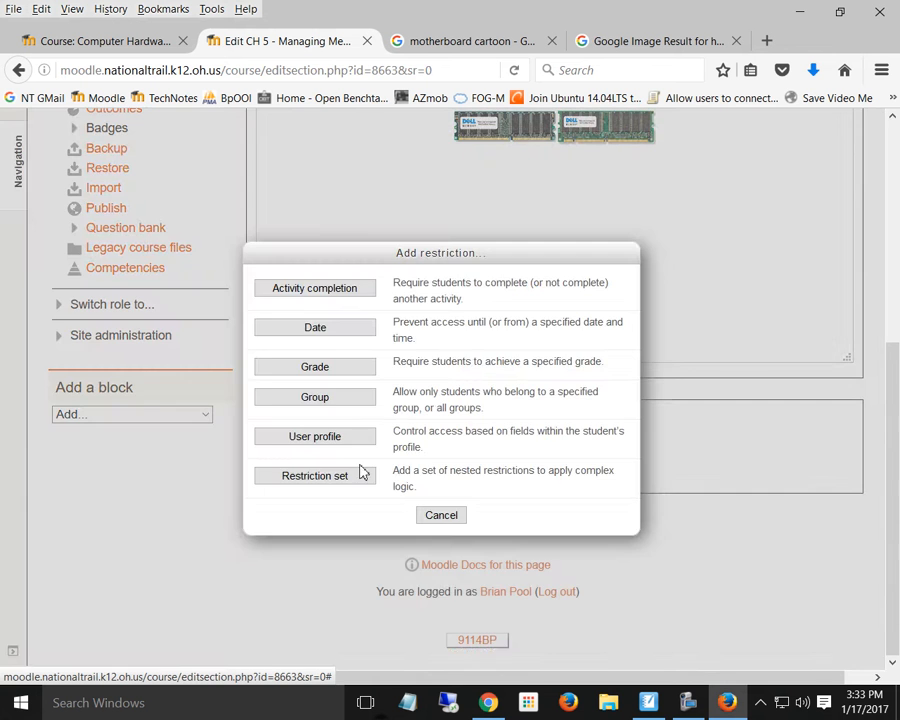
{"action": "left_click", "coordinate": [300, 291]}
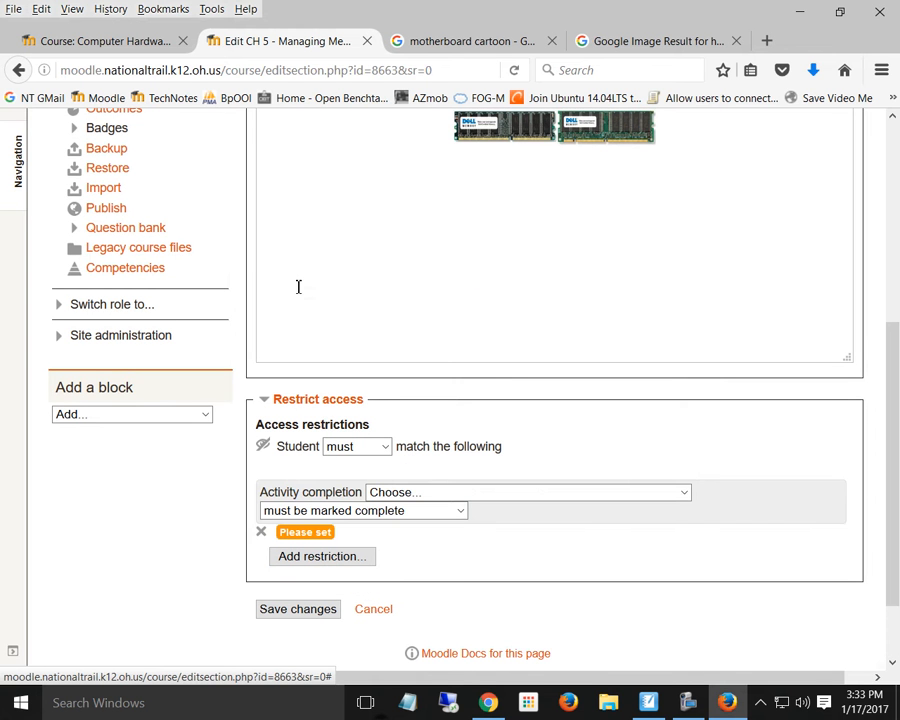
{"action": "left_click", "coordinate": [477, 495]}
{"action": "left_click_drag", "start_coordinate": [684, 252], "coordinate": [684, 436]}
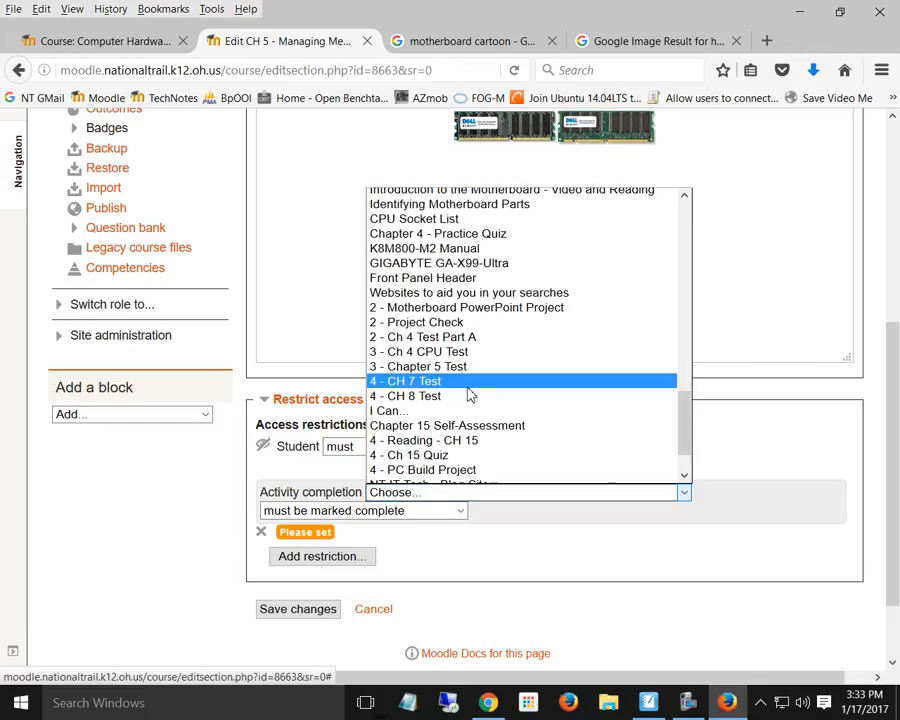
{"action": "left_click", "coordinate": [461, 356]}
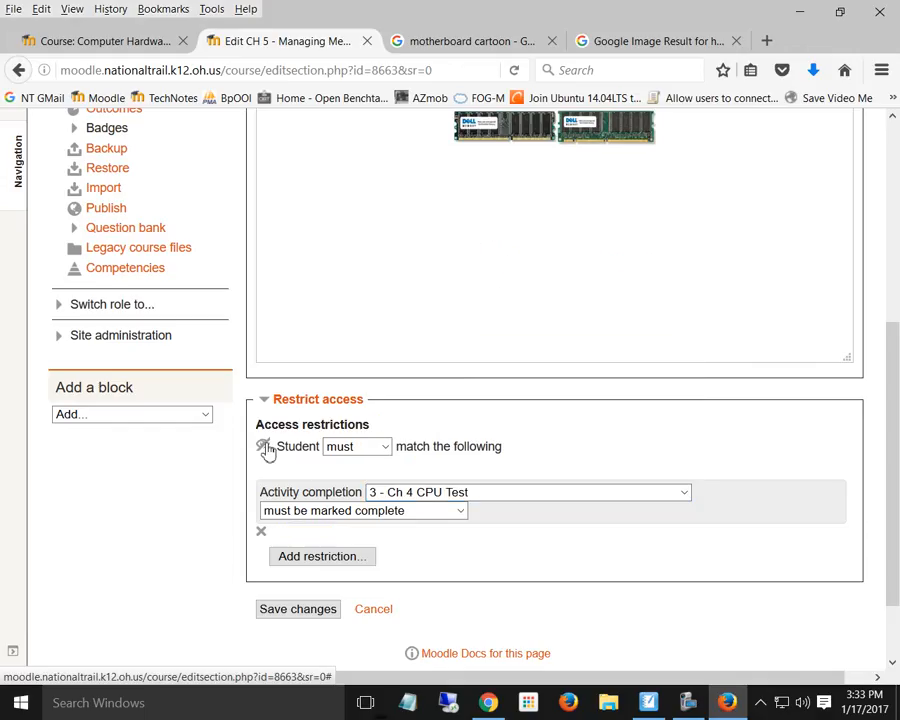
{"action": "left_click", "coordinate": [306, 612]}
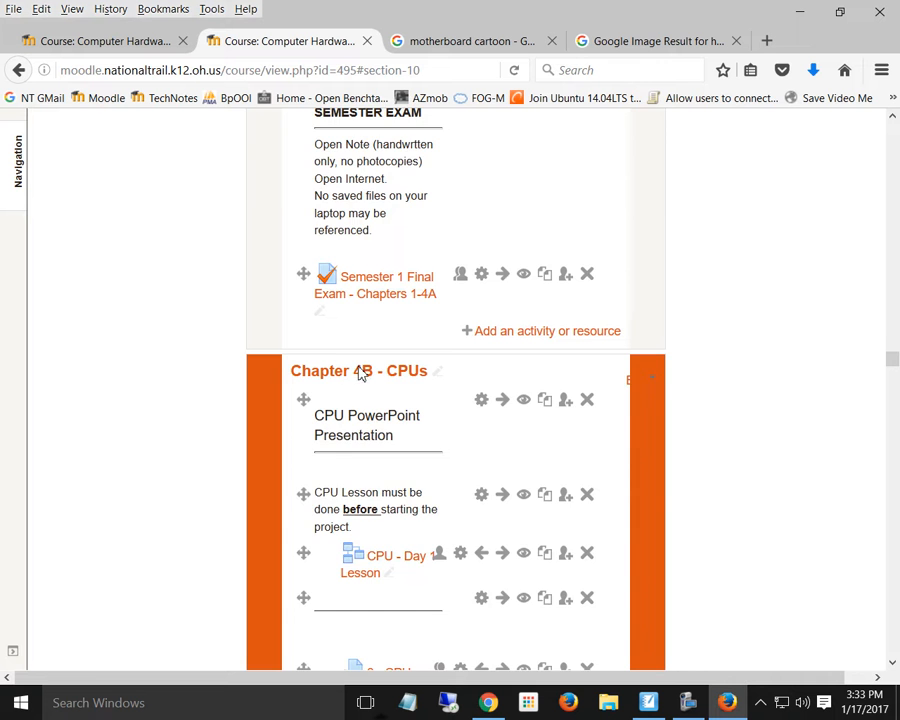
{"action": "scroll", "coordinate": [360, 372], "scroll_direction": "down", "scroll_amount": 7}
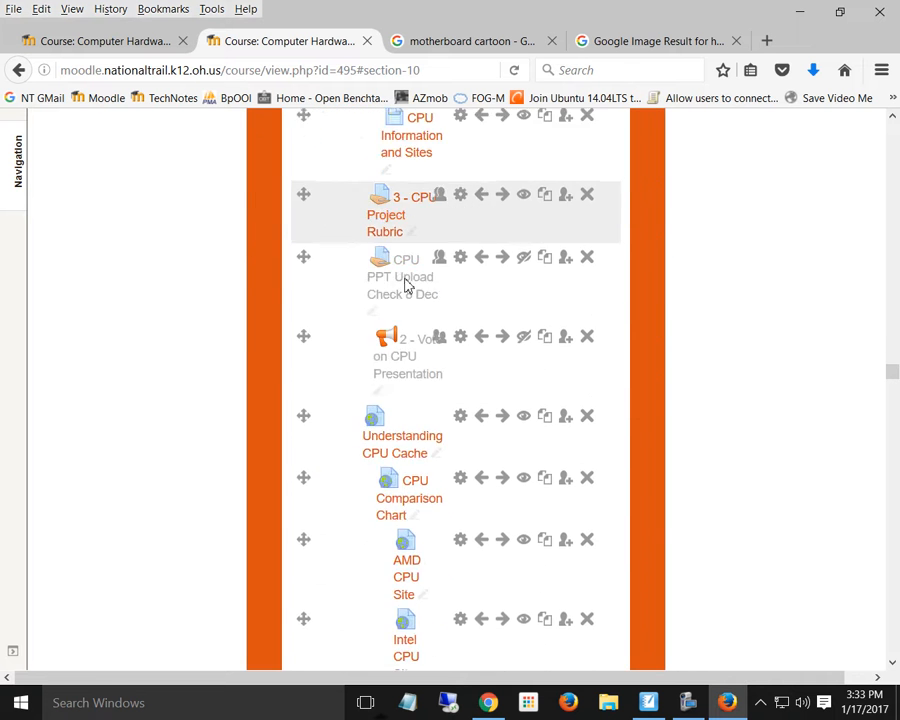
{"action": "scroll", "coordinate": [405, 295], "scroll_direction": "down", "scroll_amount": 9}
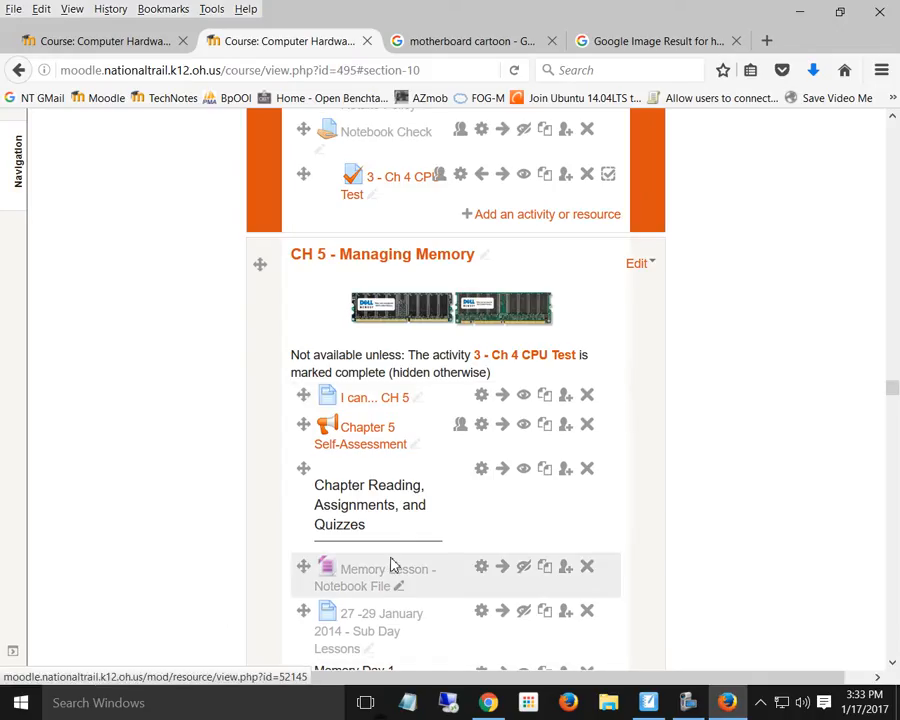
Set the I can... CH 5 page to show as complete when conditions are met, requiring students to view it, and save back to the course
{"action": "scroll", "coordinate": [393, 522], "scroll_direction": "down", "scroll_amount": 2}
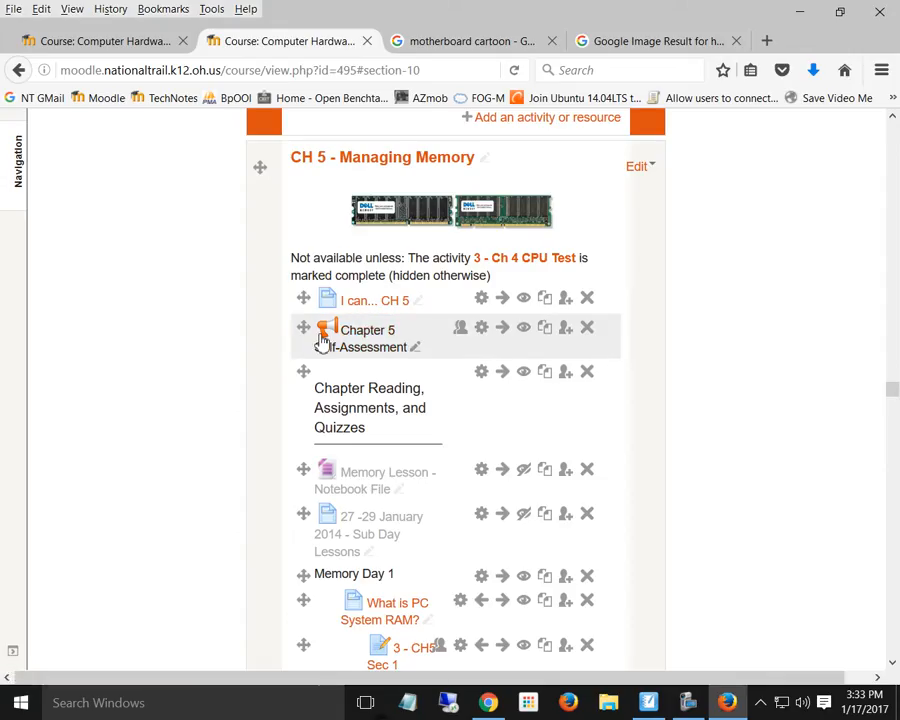
{"action": "left_click", "coordinate": [481, 304]}
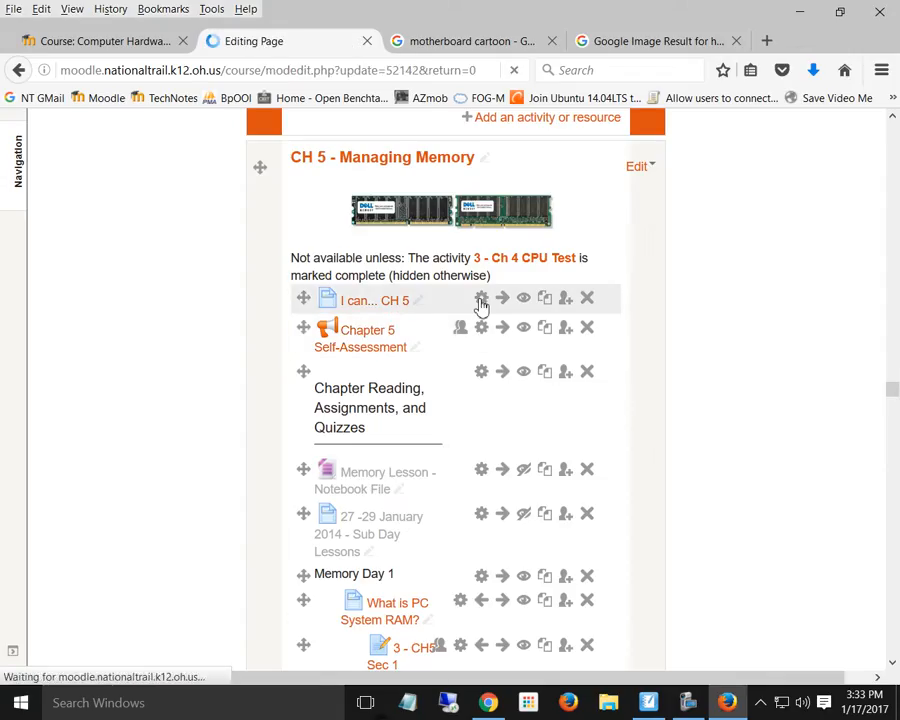
{"action": "scroll", "coordinate": [538, 382], "scroll_direction": "down", "scroll_amount": 3}
{"action": "scroll", "coordinate": [443, 385], "scroll_direction": "down", "scroll_amount": 5}
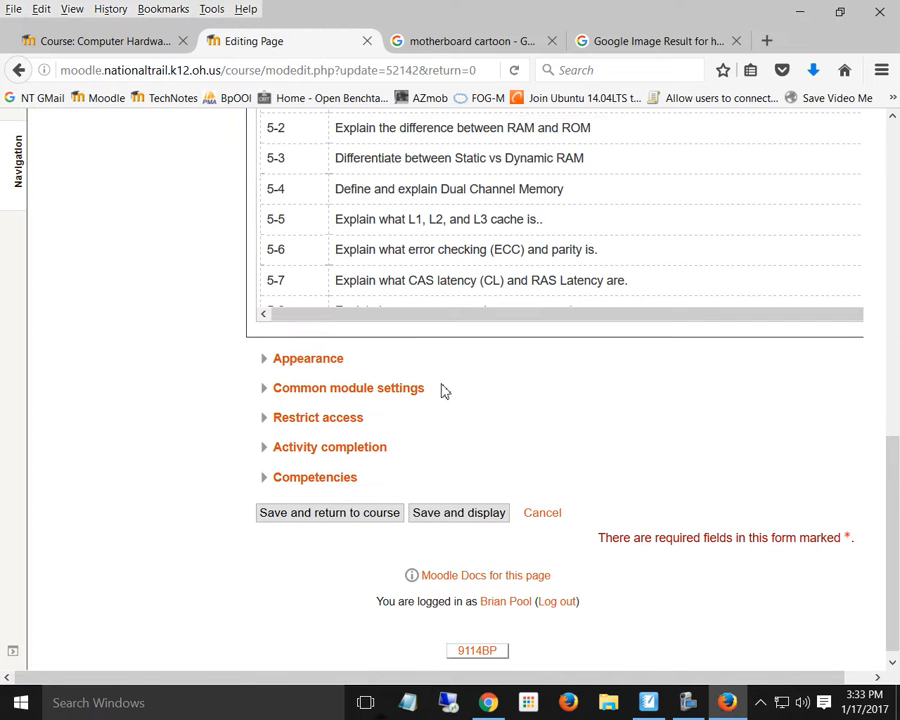
{"action": "left_click", "coordinate": [262, 438]}
{"action": "left_click", "coordinate": [311, 484]}
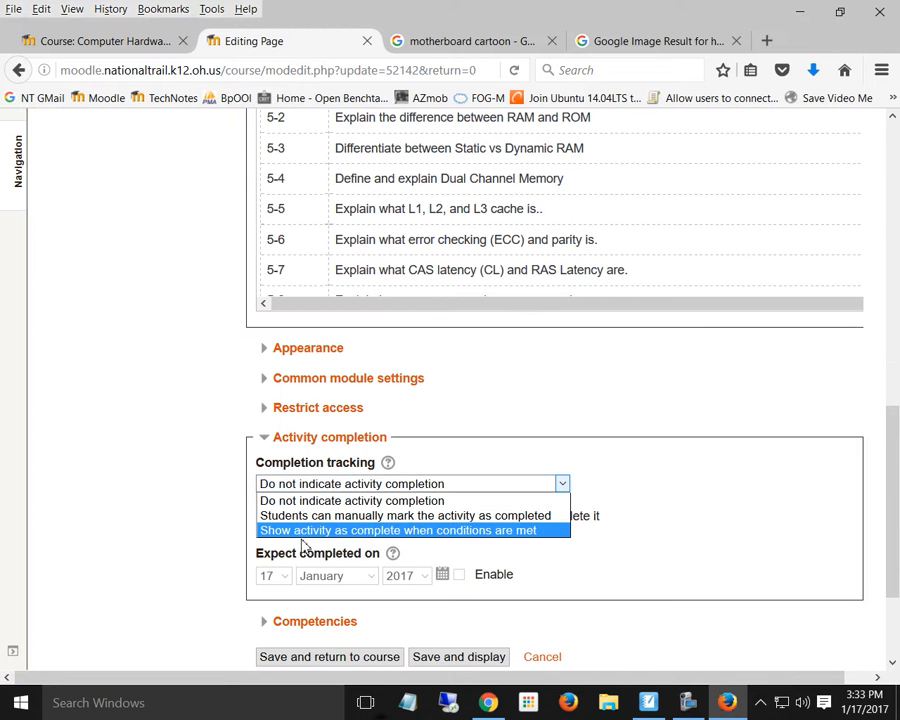
{"action": "left_click", "coordinate": [333, 530]}
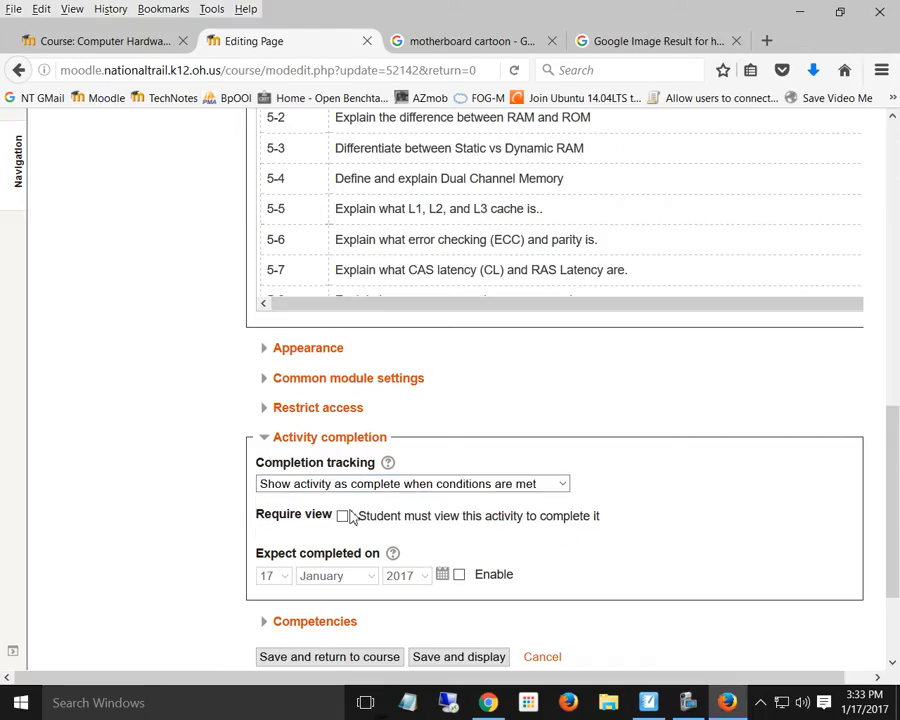
{"action": "left_click", "coordinate": [342, 516]}
{"action": "scroll", "coordinate": [652, 497], "scroll_direction": "down", "scroll_amount": 1}
{"action": "scroll", "coordinate": [652, 497], "scroll_direction": "down", "scroll_amount": 2}
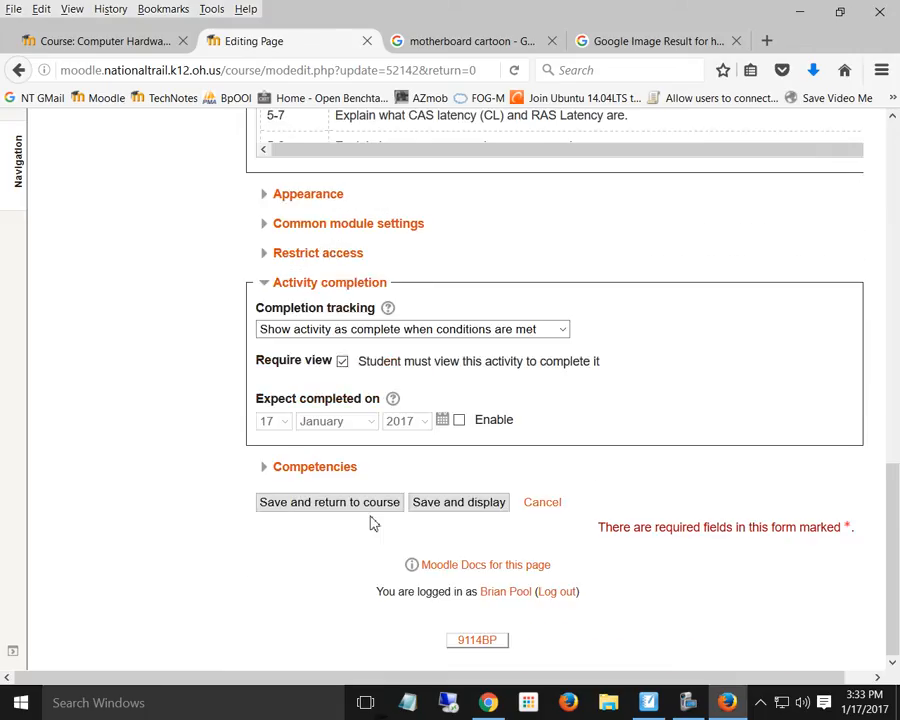
{"action": "left_click", "coordinate": [346, 502]}
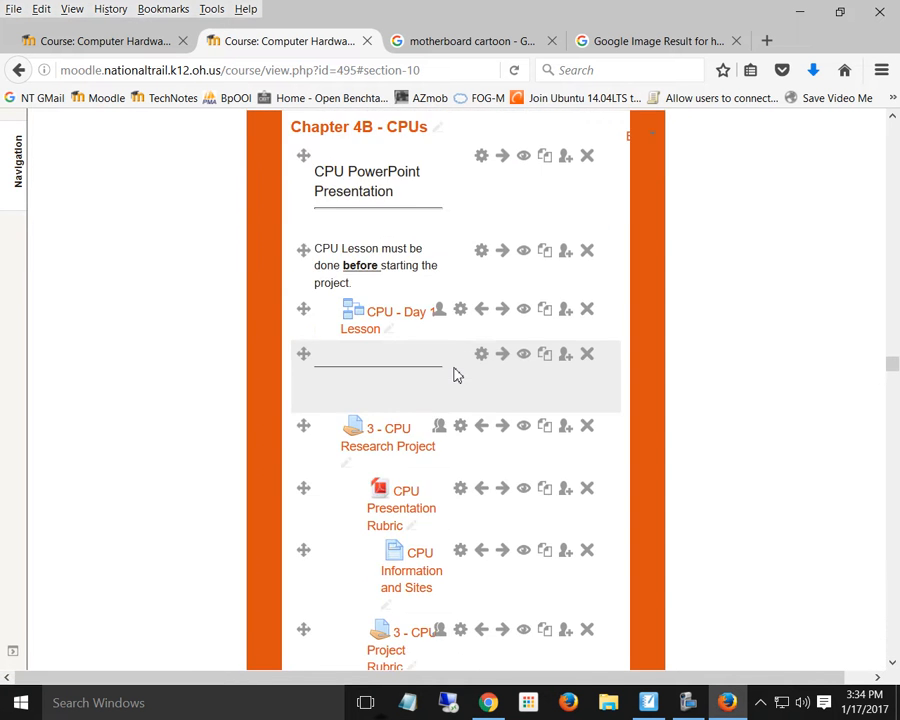
Open the CH 5 - Managing Memory section on its own page
{"action": "scroll", "coordinate": [455, 375], "scroll_direction": "down", "scroll_amount": 10}
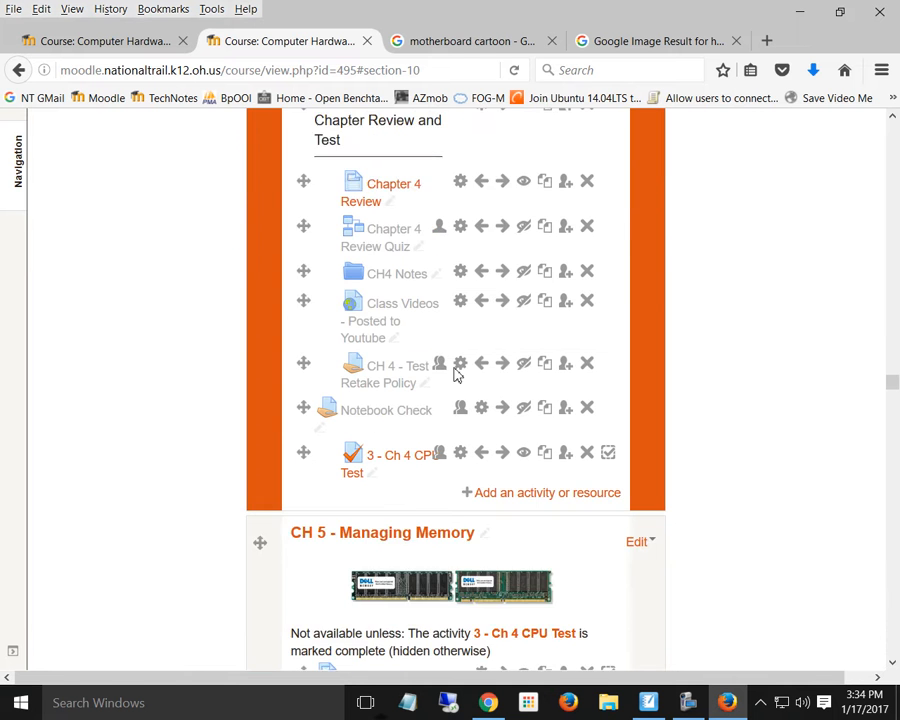
{"action": "left_click", "coordinate": [375, 262]}
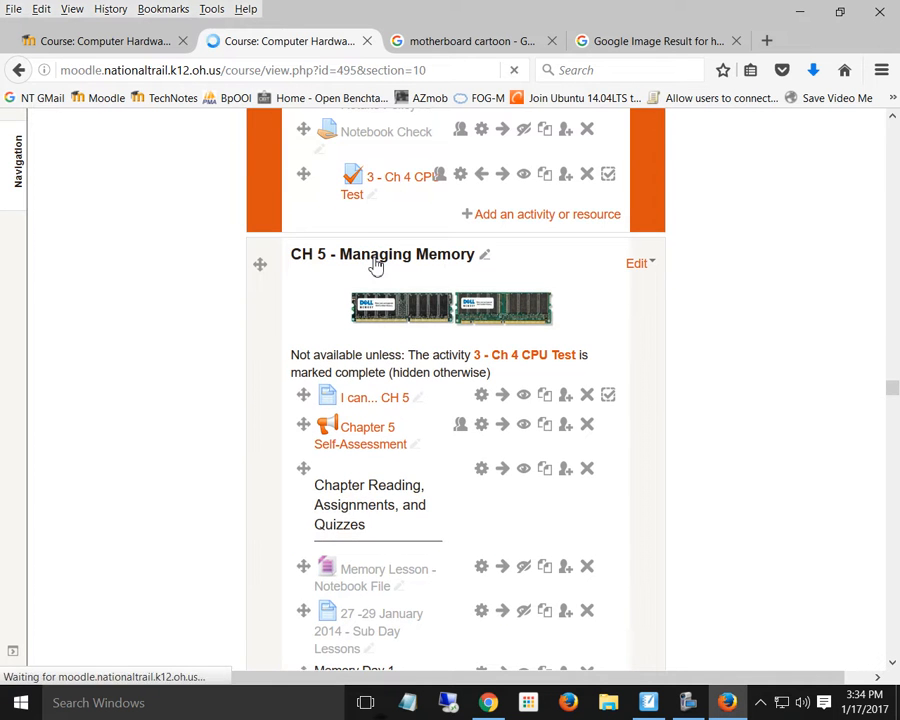
{"action": "scroll", "coordinate": [685, 320], "scroll_direction": "down", "scroll_amount": 3}
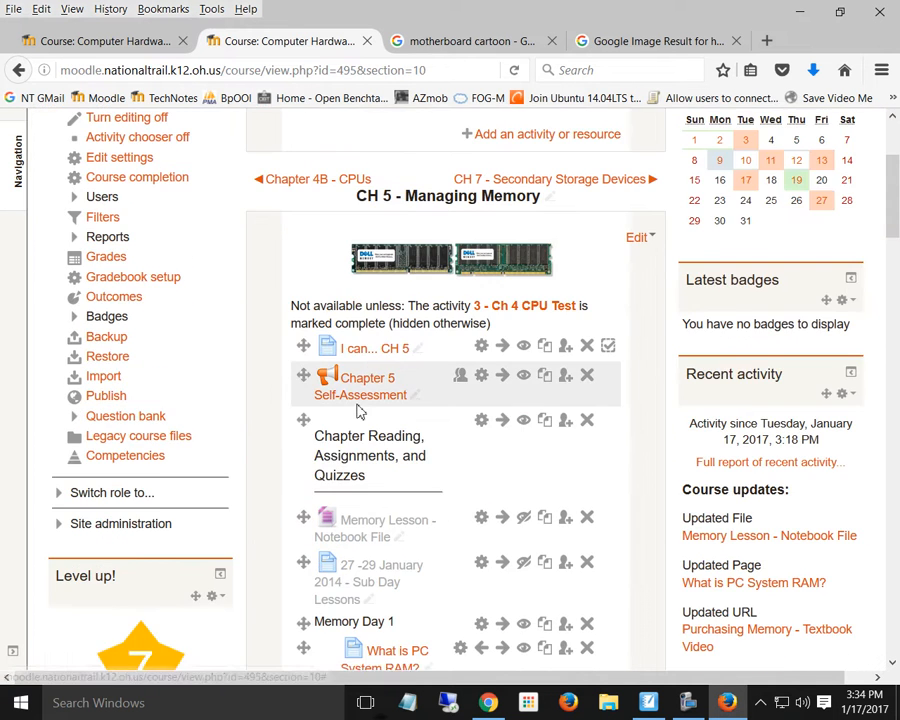
Set the Chapter 5 Self-Assessment to show as complete when conditions are met, counting it as completed if the feedback is submitted
{"action": "left_click", "coordinate": [482, 377]}
{"action": "scroll", "coordinate": [466, 410], "scroll_direction": "down", "scroll_amount": 3}
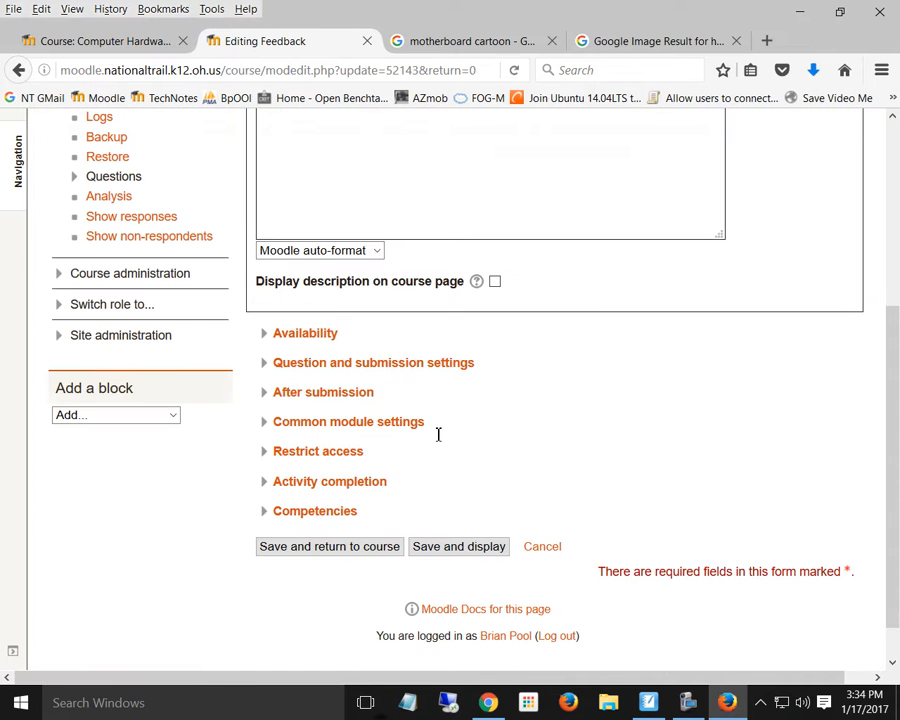
{"action": "left_click", "coordinate": [268, 483]}
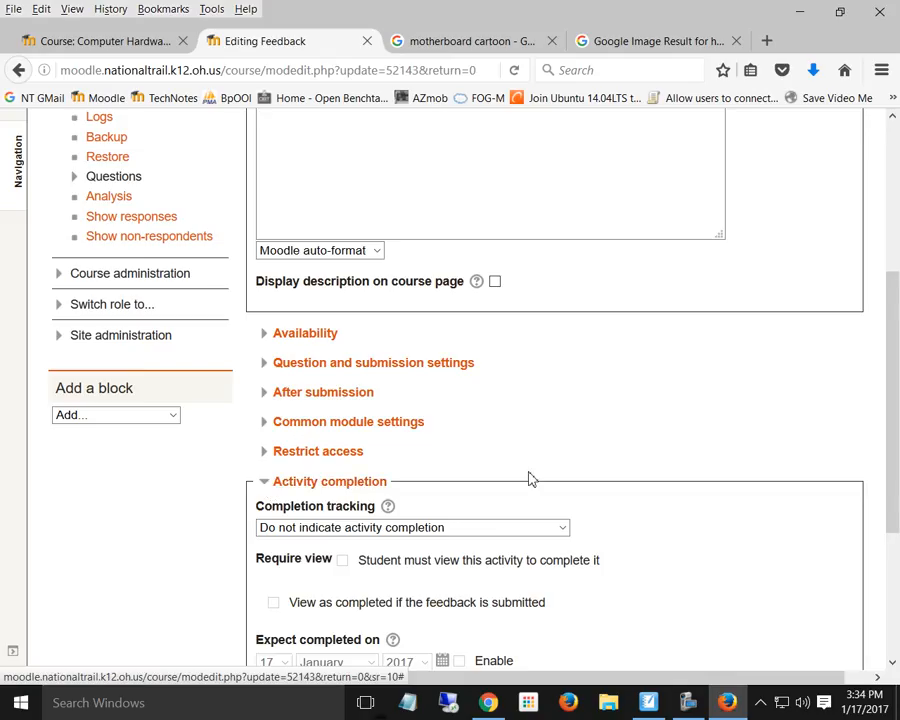
{"action": "scroll", "coordinate": [528, 476], "scroll_direction": "down", "scroll_amount": 3}
{"action": "left_click", "coordinate": [448, 287]}
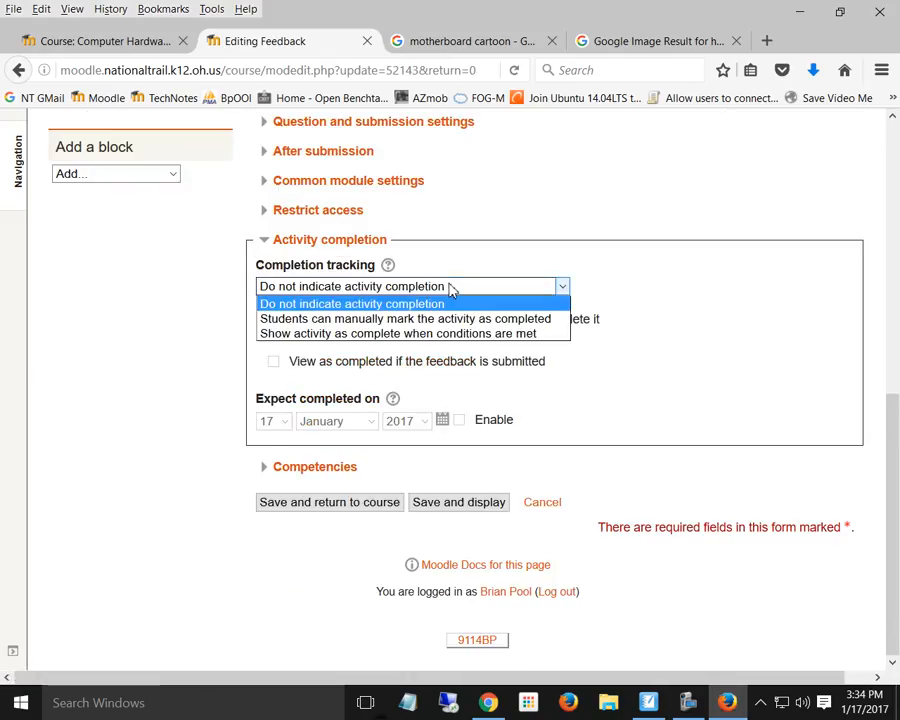
{"action": "left_click", "coordinate": [413, 334]}
{"action": "left_click", "coordinate": [272, 363]}
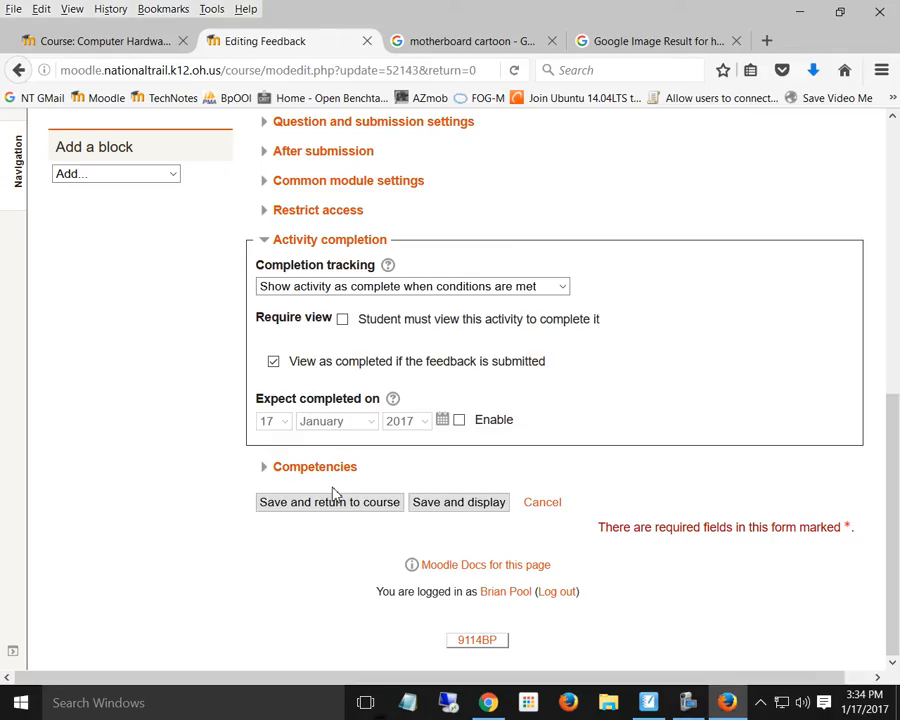
Restrict access to the Chapter 5 Self-Assessment by requiring I can... CH 5 to be marked complete
{"action": "left_click", "coordinate": [266, 211]}
{"action": "left_click", "coordinate": [299, 281]}
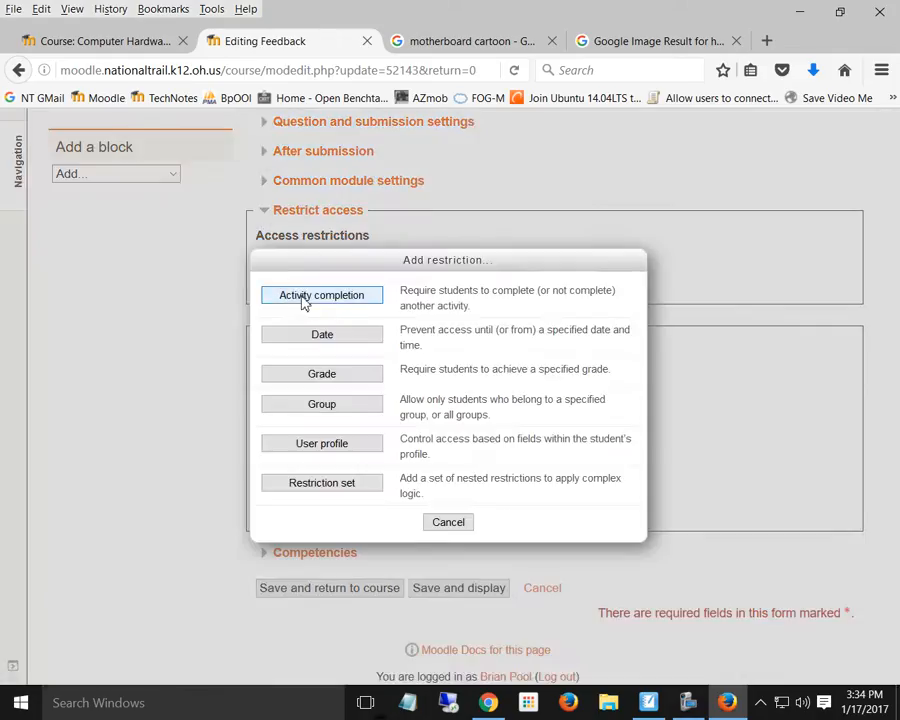
{"action": "left_click", "coordinate": [316, 296]}
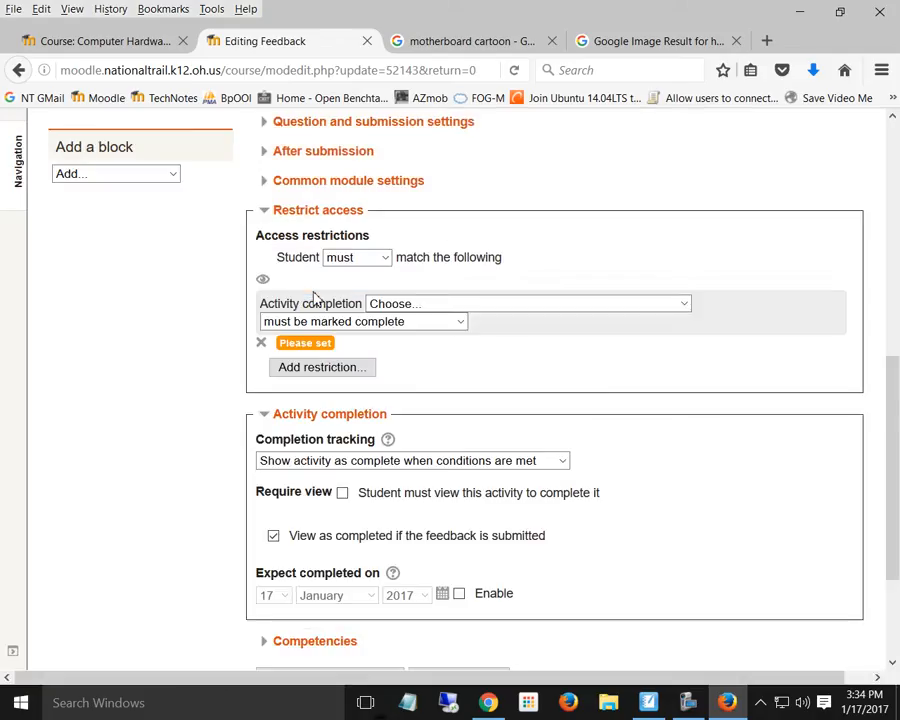
{"action": "left_click", "coordinate": [418, 309]}
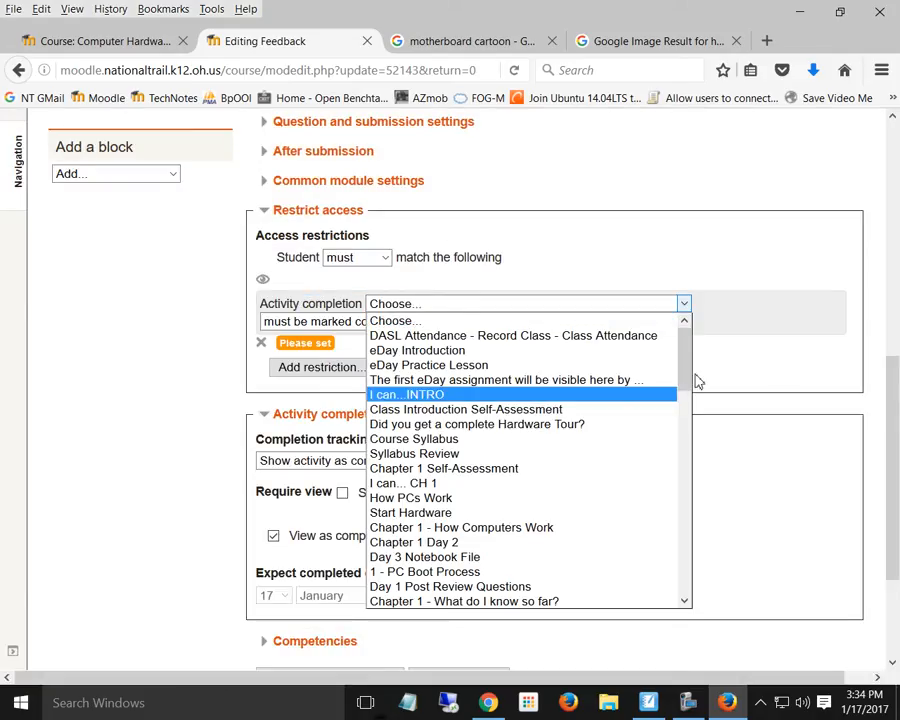
{"action": "scroll", "coordinate": [689, 464], "scroll_direction": "down", "scroll_amount": 15}
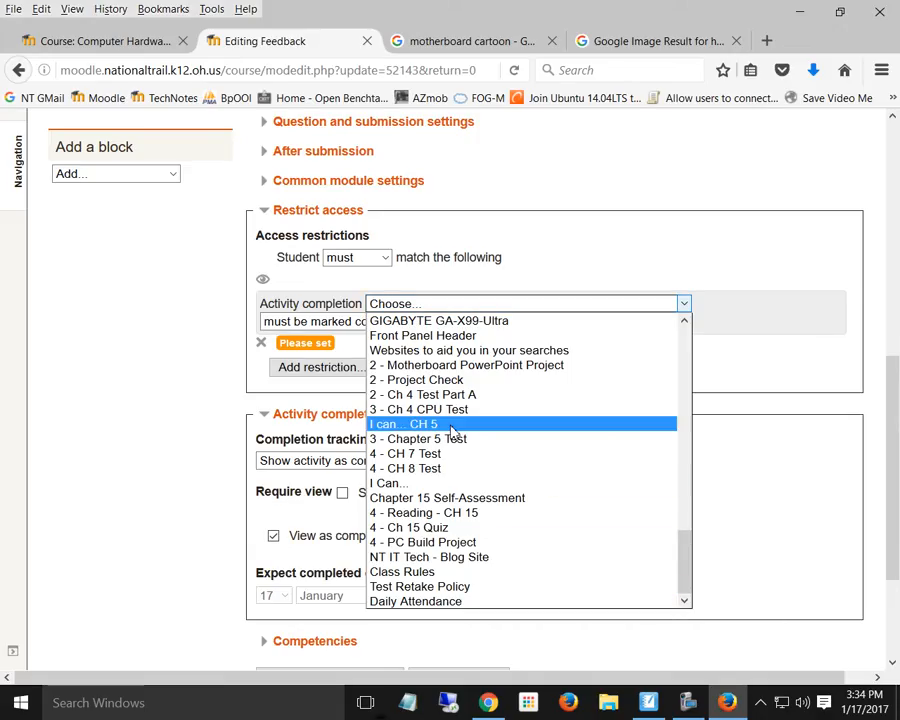
{"action": "left_click", "coordinate": [453, 427]}
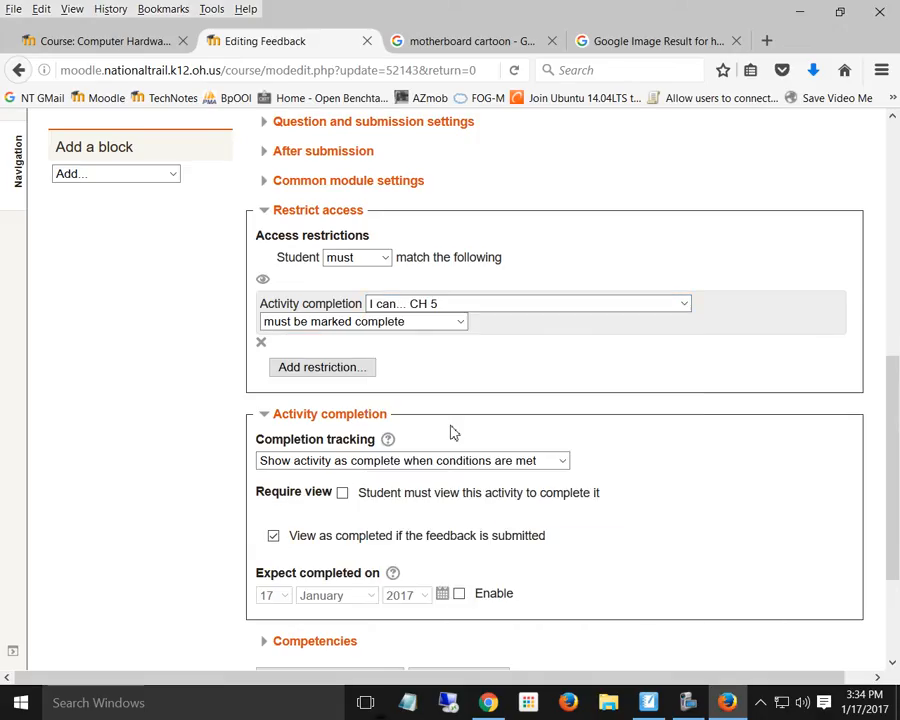
Save the Chapter 5 Self-Assessment settings and return to the course
{"action": "left_click", "coordinate": [263, 283]}
{"action": "left_click", "coordinate": [265, 283]}
{"action": "scroll", "coordinate": [627, 350], "scroll_direction": "down", "scroll_amount": 2}
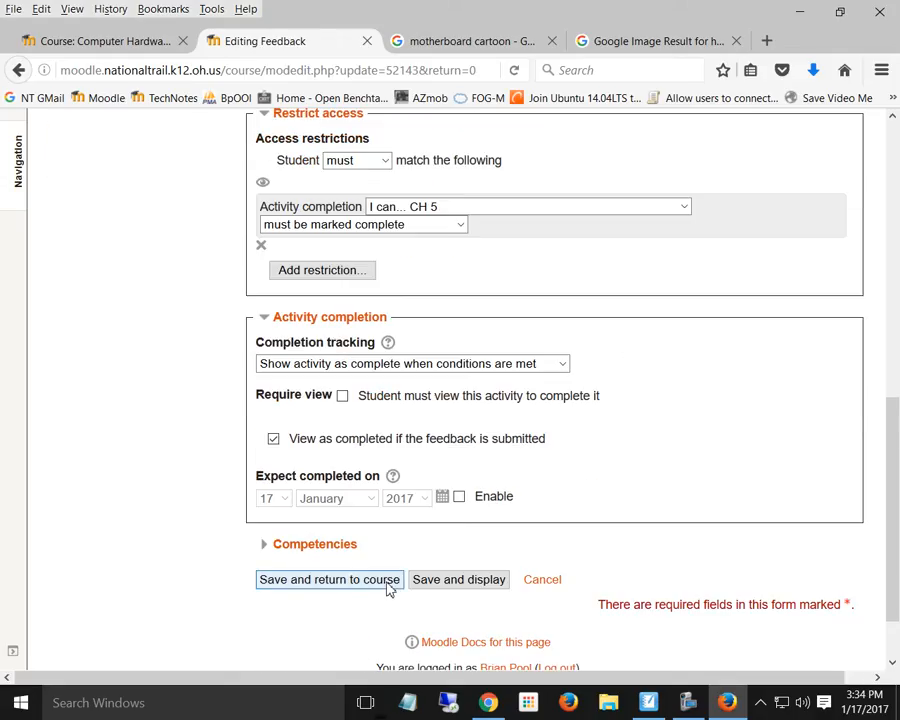
{"action": "left_click", "coordinate": [388, 588]}
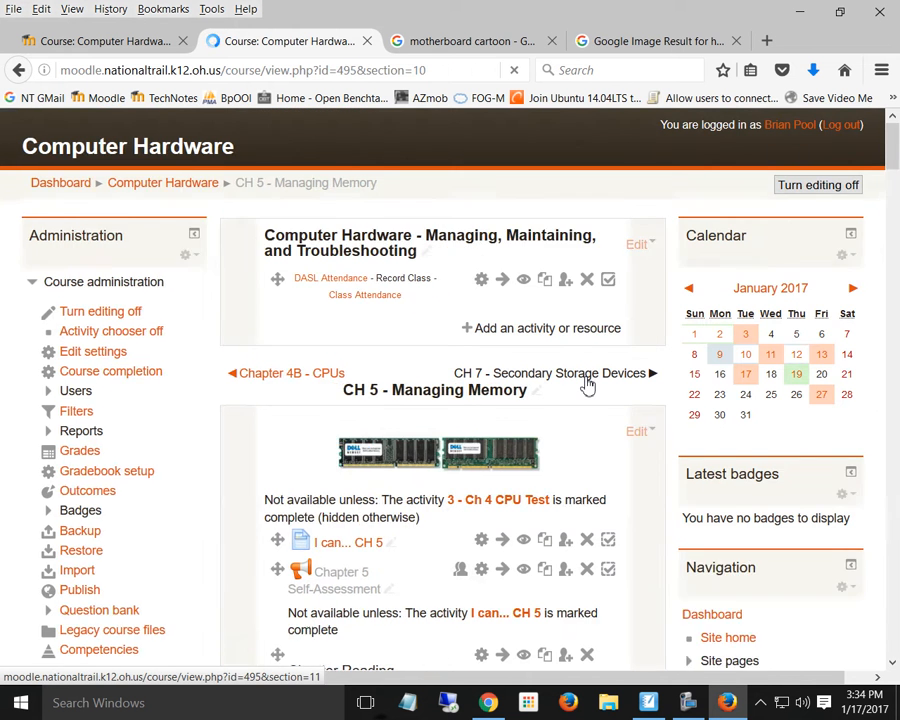
Find the 3 - Chapter 5 Test quiz in the CH 5 section and open its settings
{"action": "scroll", "coordinate": [585, 383], "scroll_direction": "down", "scroll_amount": 4}
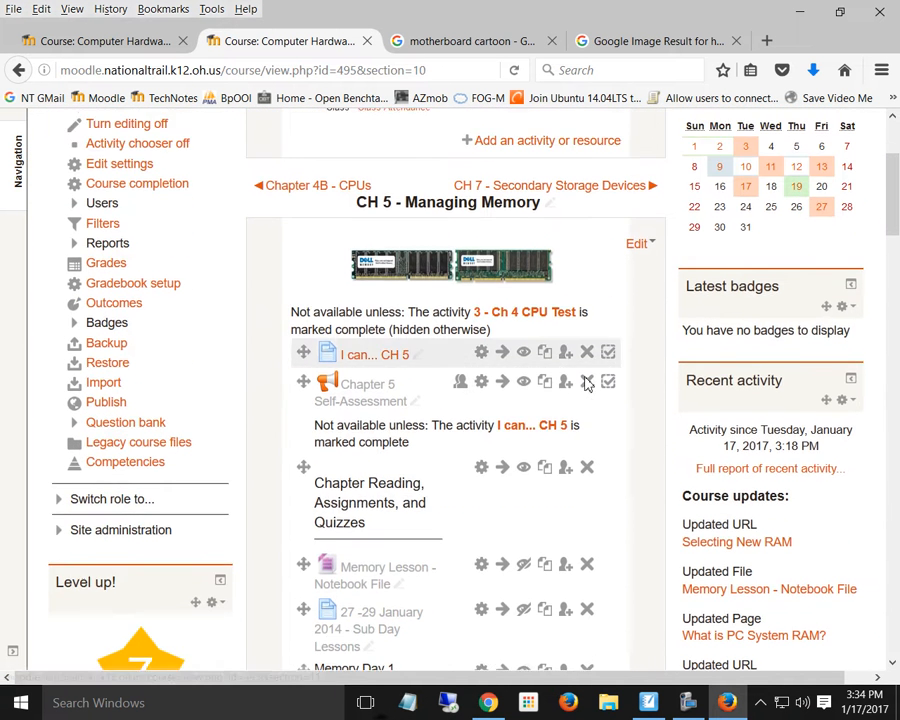
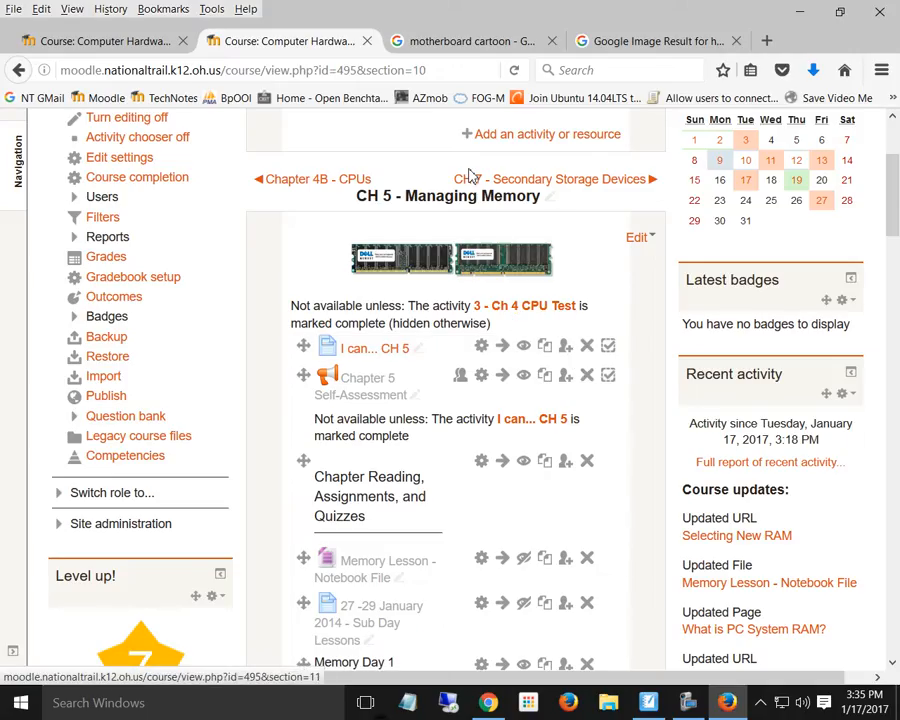
{"action": "scroll", "coordinate": [400, 196], "scroll_direction": "up", "scroll_amount": 3}
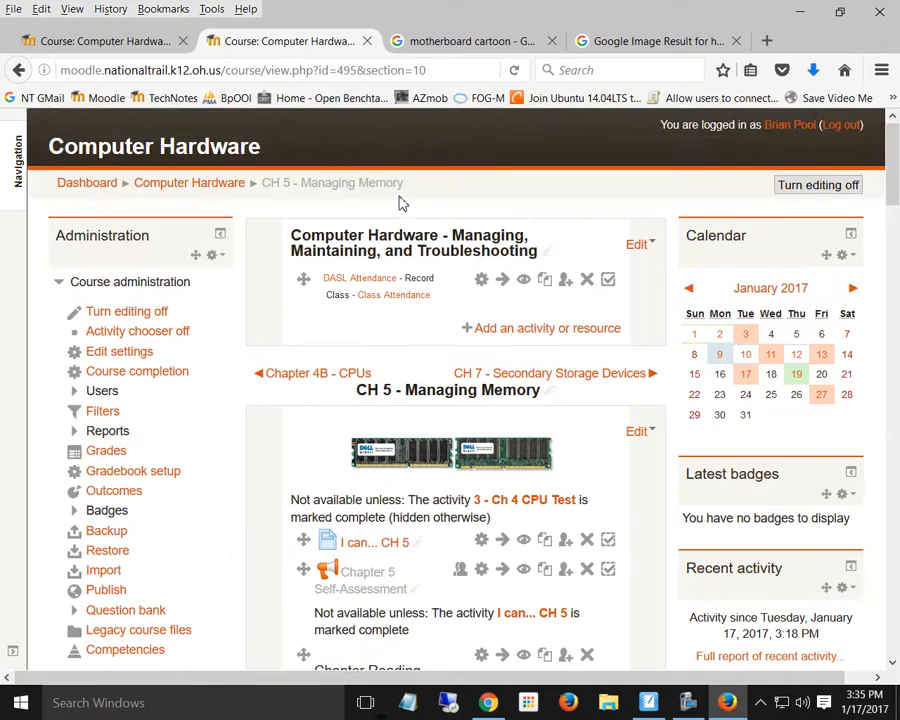
{"action": "scroll", "coordinate": [400, 230], "scroll_direction": "down", "scroll_amount": 3}
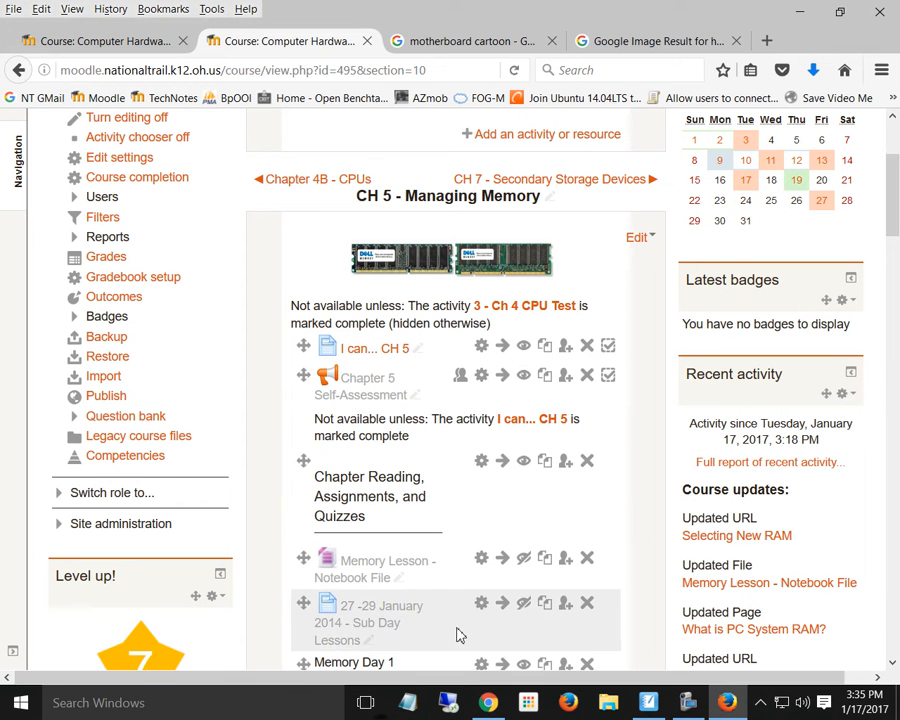
{"action": "scroll", "coordinate": [428, 478], "scroll_direction": "down", "scroll_amount": 10}
{"action": "scroll", "coordinate": [428, 481], "scroll_direction": "down", "scroll_amount": 15}
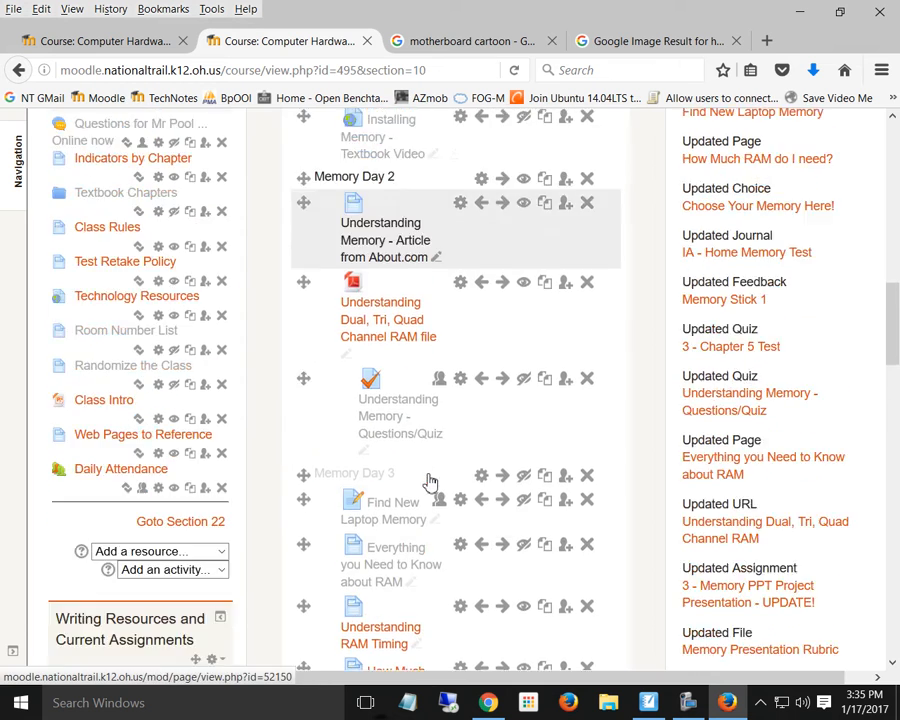
{"action": "scroll", "coordinate": [428, 481], "scroll_direction": "down", "scroll_amount": 15}
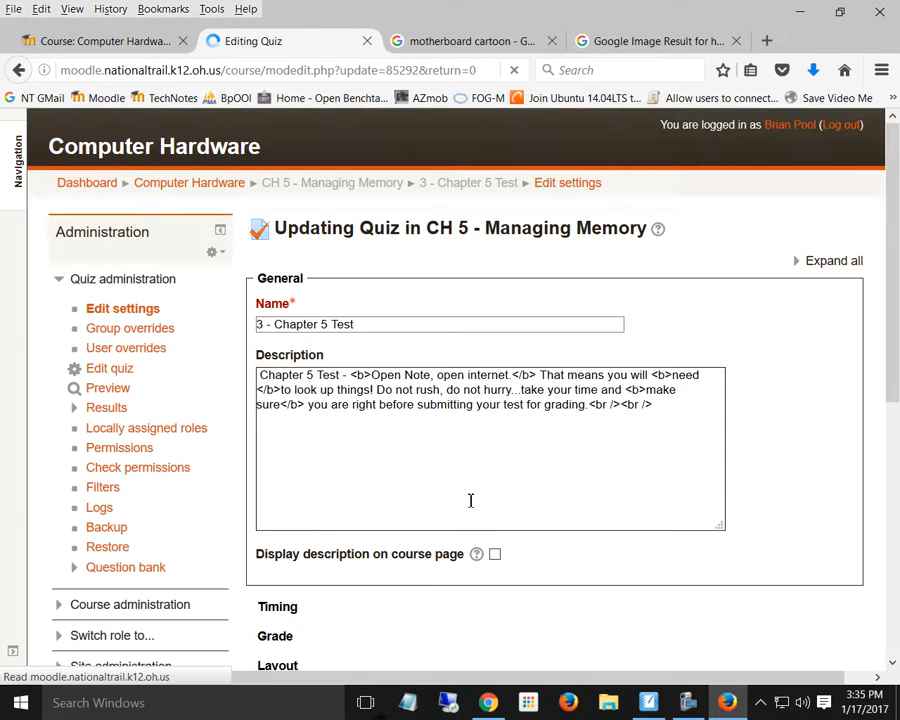
Review the activity completion conditions of the 3 - Chapter 5 Test quiz and try to save its settings
{"action": "scroll", "coordinate": [342, 468], "scroll_direction": "down", "scroll_amount": 5}
{"action": "scroll", "coordinate": [342, 468], "scroll_direction": "down", "scroll_amount": 3}
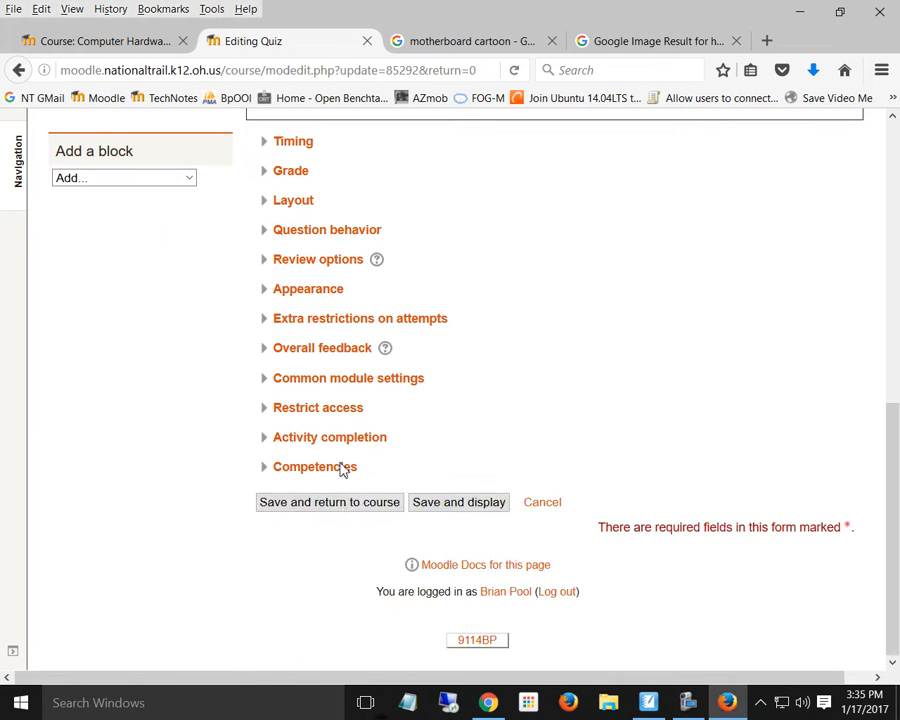
{"action": "left_click", "coordinate": [268, 440]}
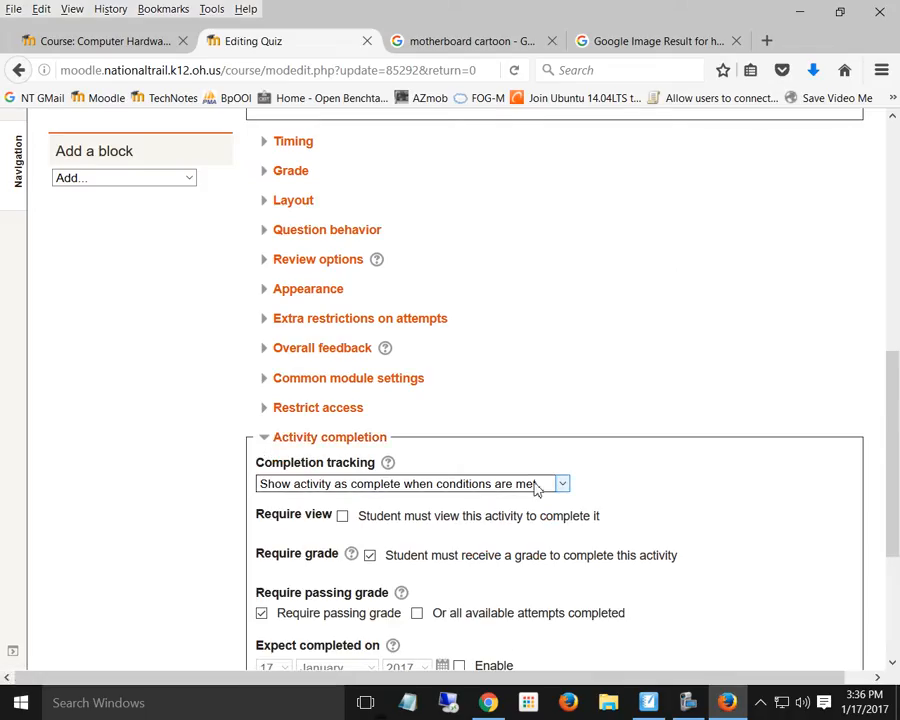
{"action": "scroll", "coordinate": [712, 466], "scroll_direction": "down", "scroll_amount": 3}
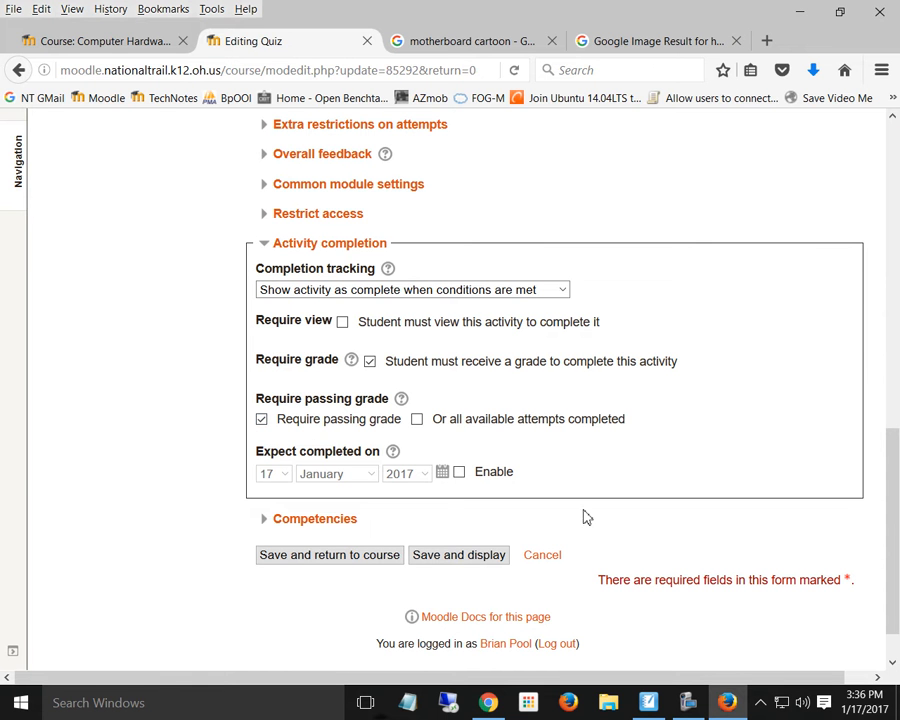
{"action": "left_click", "coordinate": [352, 557]}
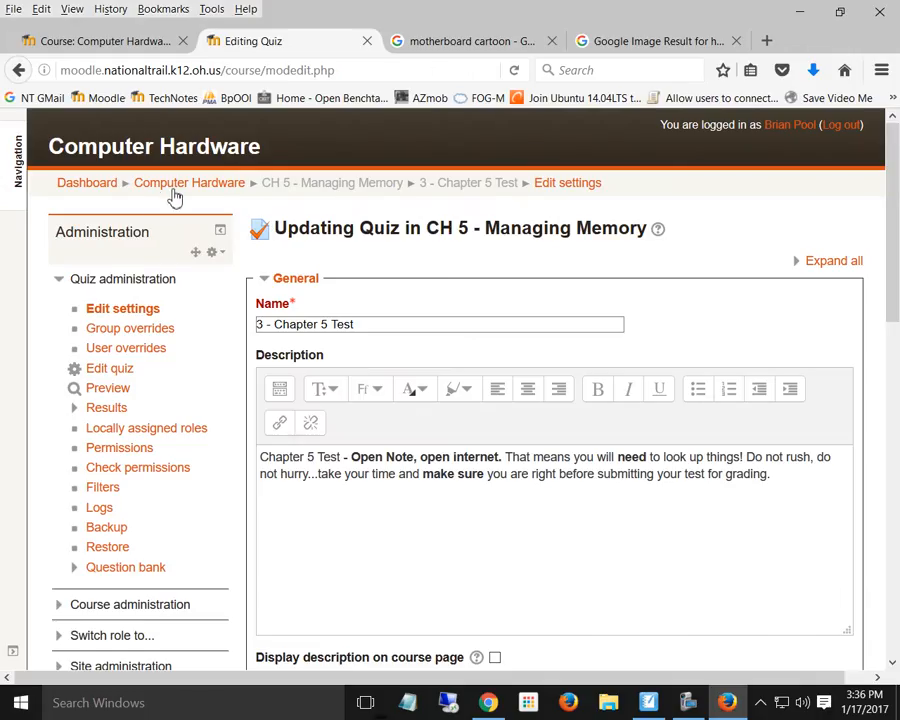
Return to the full Computer Hardware course page and find the CH 7 - Secondary Storage Devices section to examine its access condition
{"action": "left_click", "coordinate": [178, 190]}
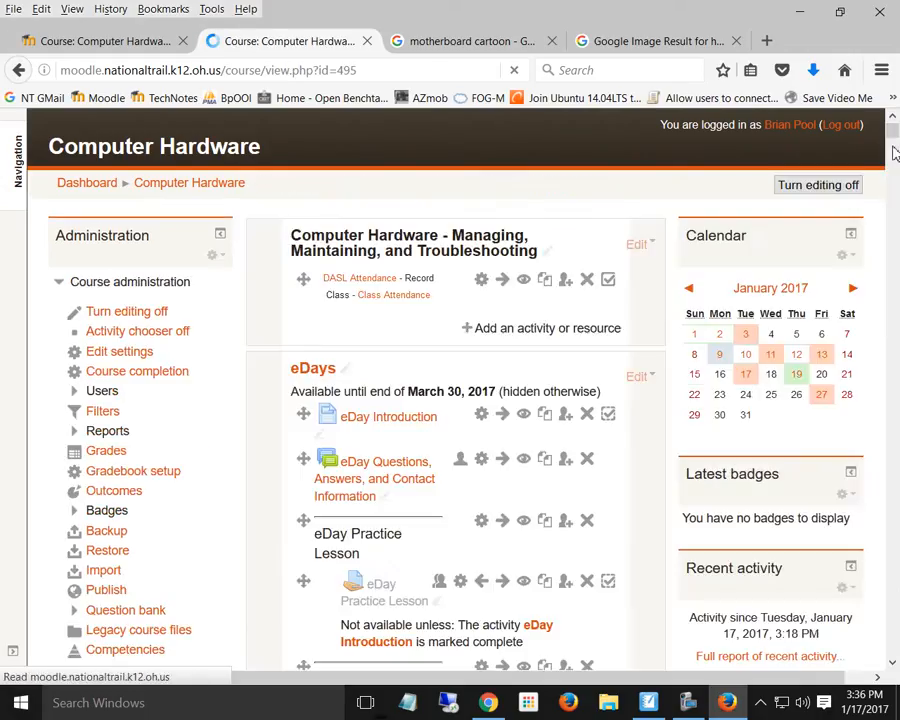
{"action": "scroll", "coordinate": [895, 243], "scroll_direction": "down", "scroll_amount": 15}
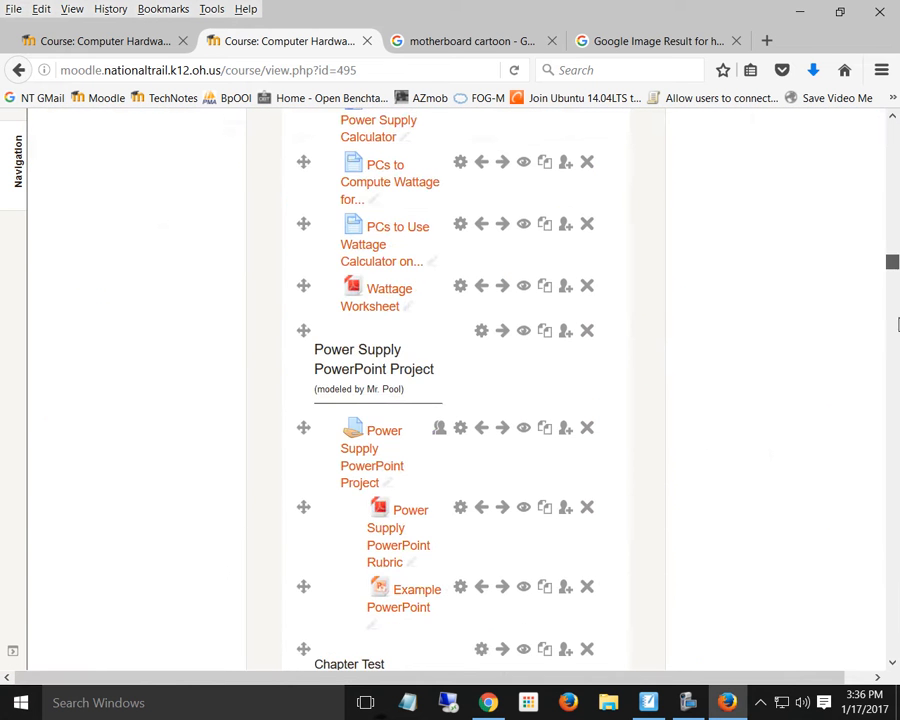
{"action": "scroll", "coordinate": [893, 533], "scroll_direction": "down", "scroll_amount": 10}
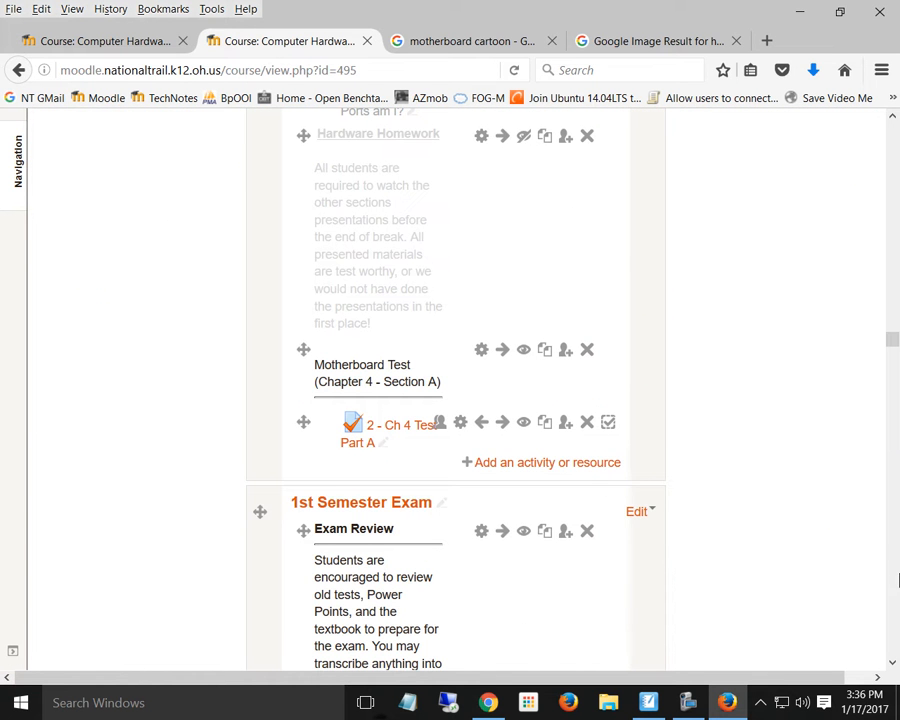
{"action": "scroll", "coordinate": [897, 580], "scroll_direction": "down", "scroll_amount": 15}
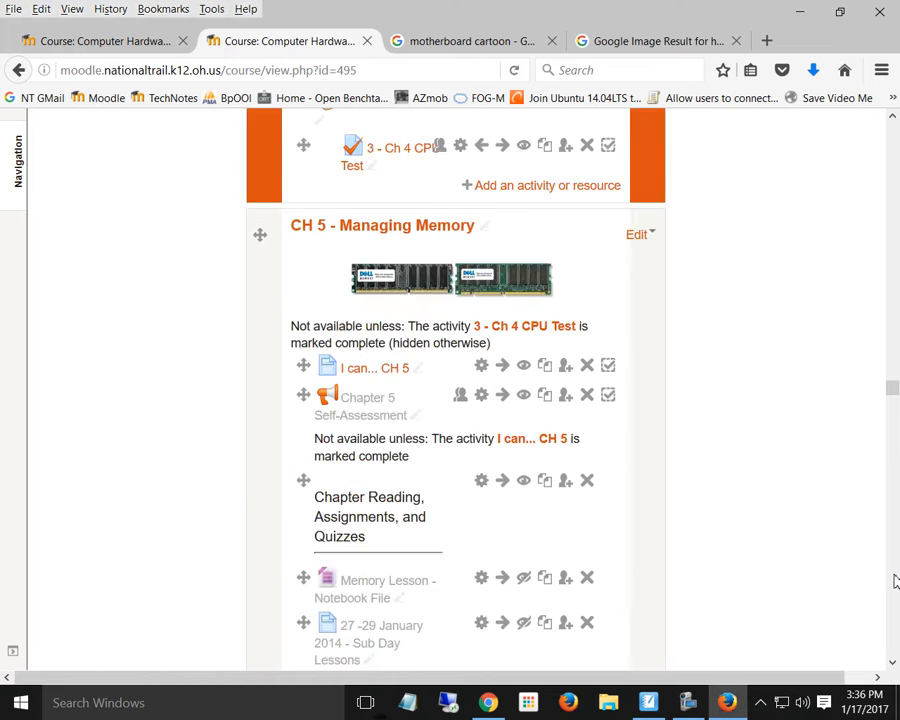
{"action": "scroll", "coordinate": [895, 580], "scroll_direction": "down", "scroll_amount": 20}
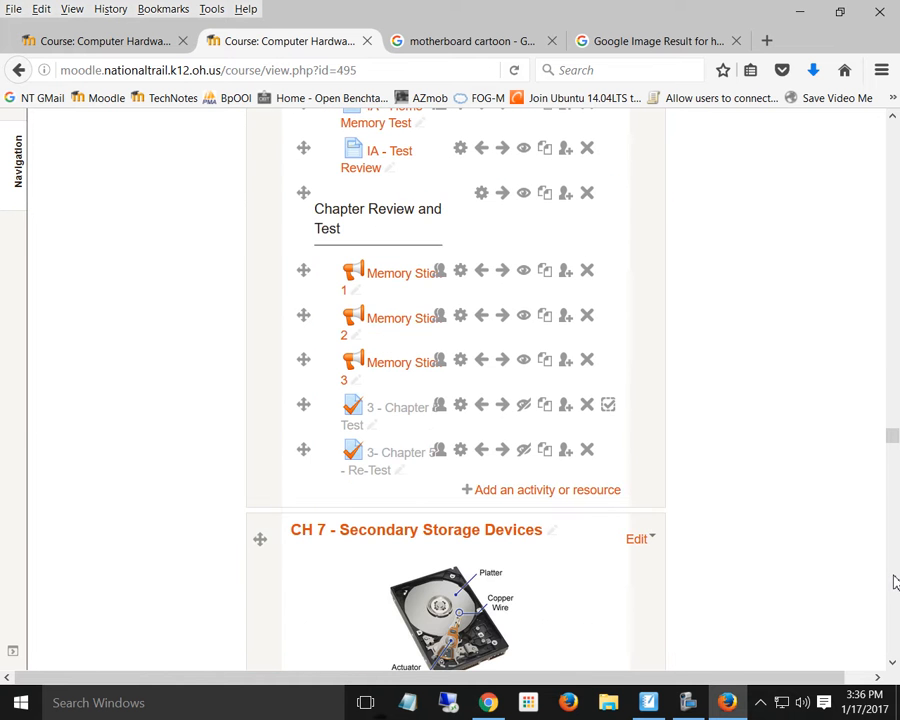
{"action": "scroll", "coordinate": [884, 555], "scroll_direction": "up", "scroll_amount": 10}
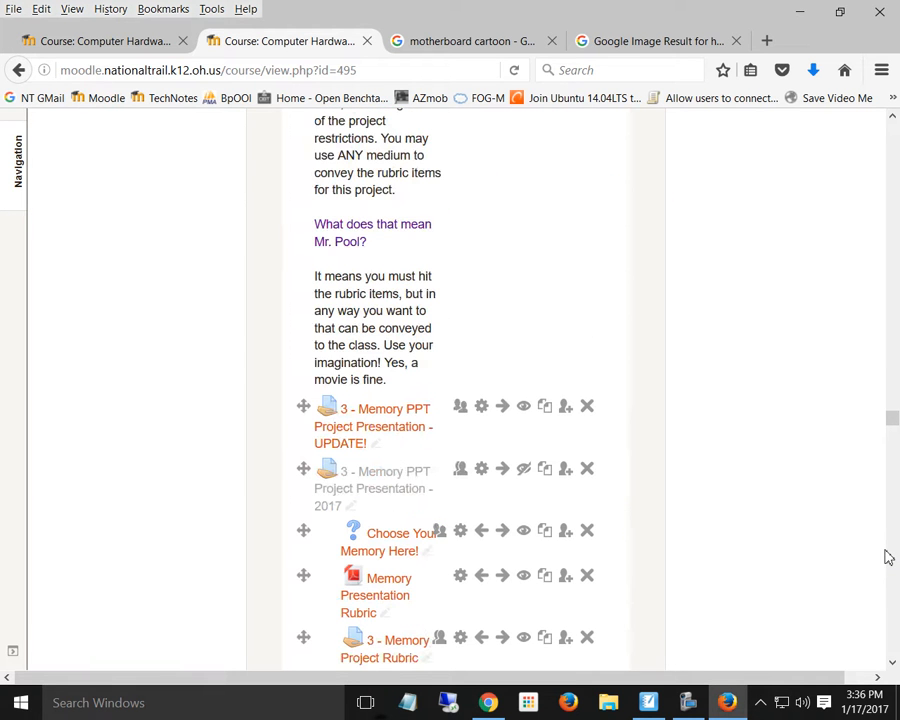
{"action": "scroll", "coordinate": [884, 557], "scroll_direction": "up", "scroll_amount": 5}
{"action": "scroll", "coordinate": [884, 557], "scroll_direction": "down", "scroll_amount": 12}
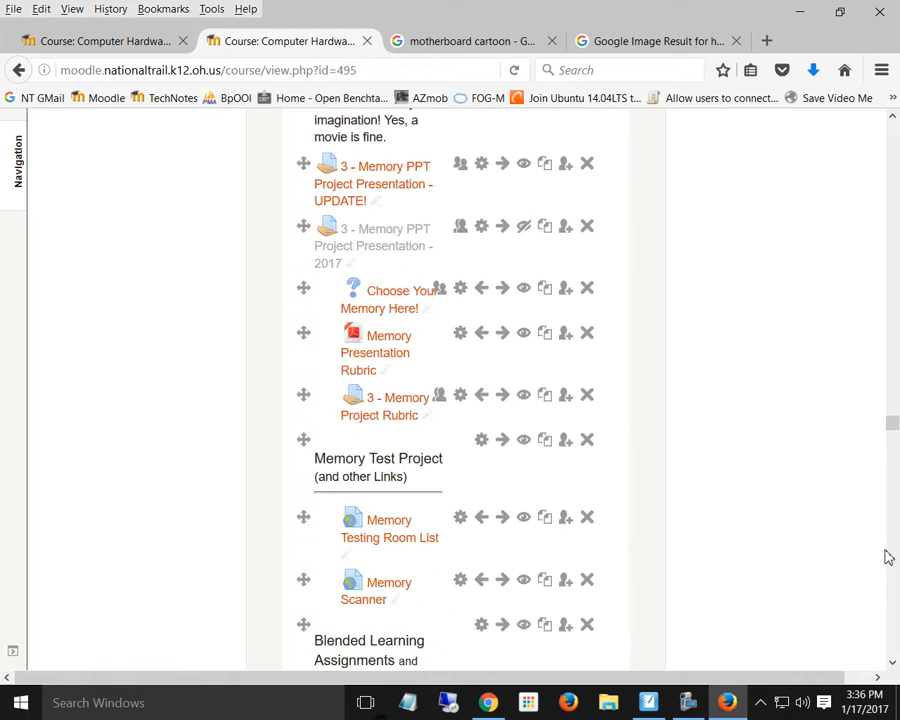
{"action": "scroll", "coordinate": [884, 555], "scroll_direction": "down", "scroll_amount": 10}
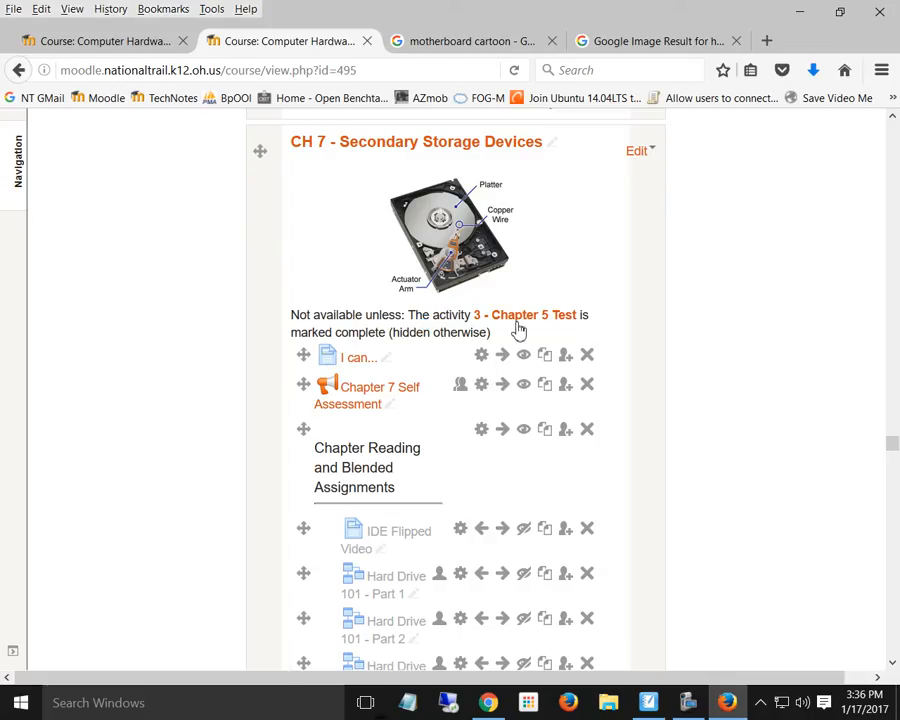
Open the CH 7 - Secondary Storage Devices section settings, review the access restriction, and save the section
{"action": "left_click", "coordinate": [639, 155]}
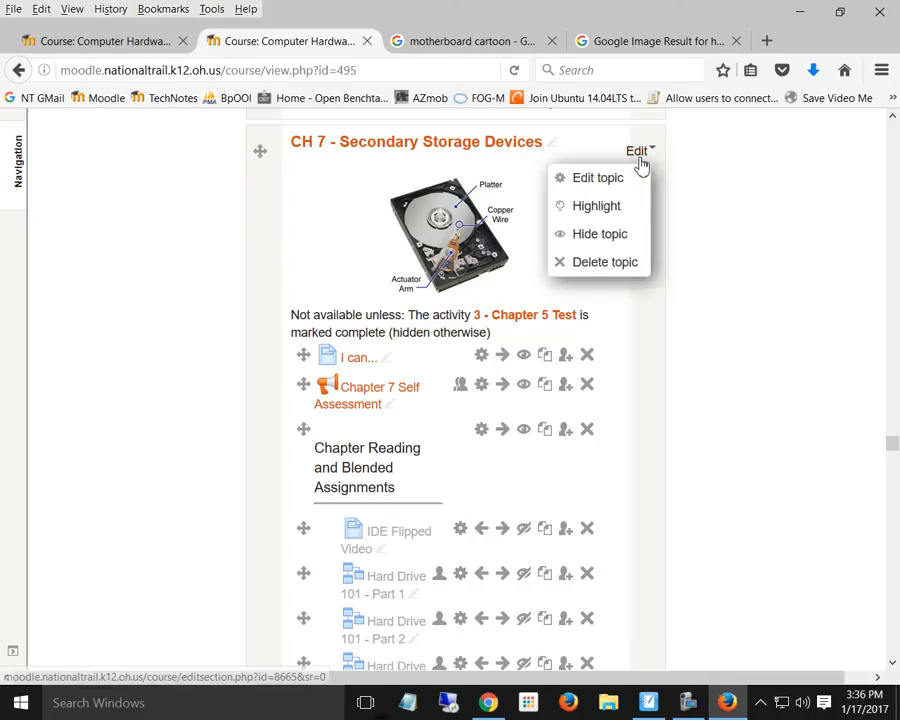
{"action": "left_click", "coordinate": [600, 179]}
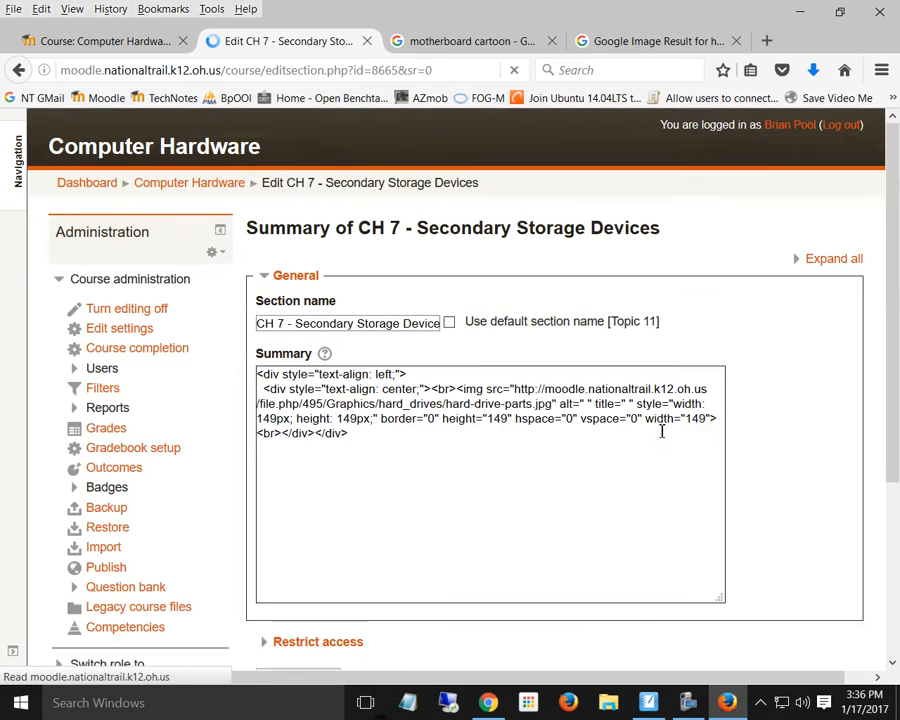
{"action": "scroll", "coordinate": [425, 407], "scroll_direction": "down", "scroll_amount": 5}
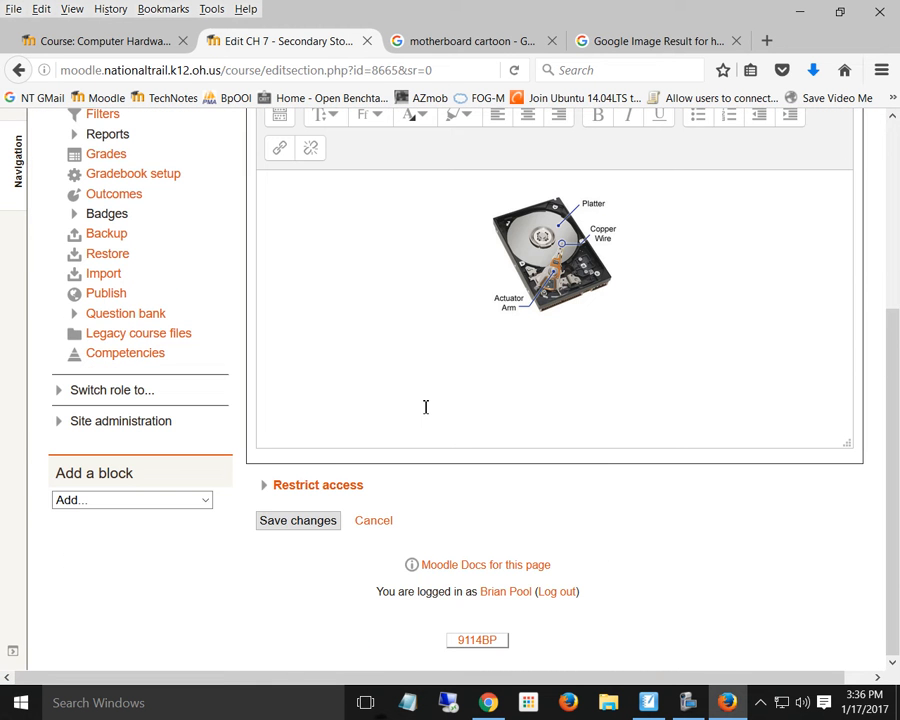
{"action": "left_click", "coordinate": [268, 490]}
{"action": "scroll", "coordinate": [606, 464], "scroll_direction": "down", "scroll_amount": 3}
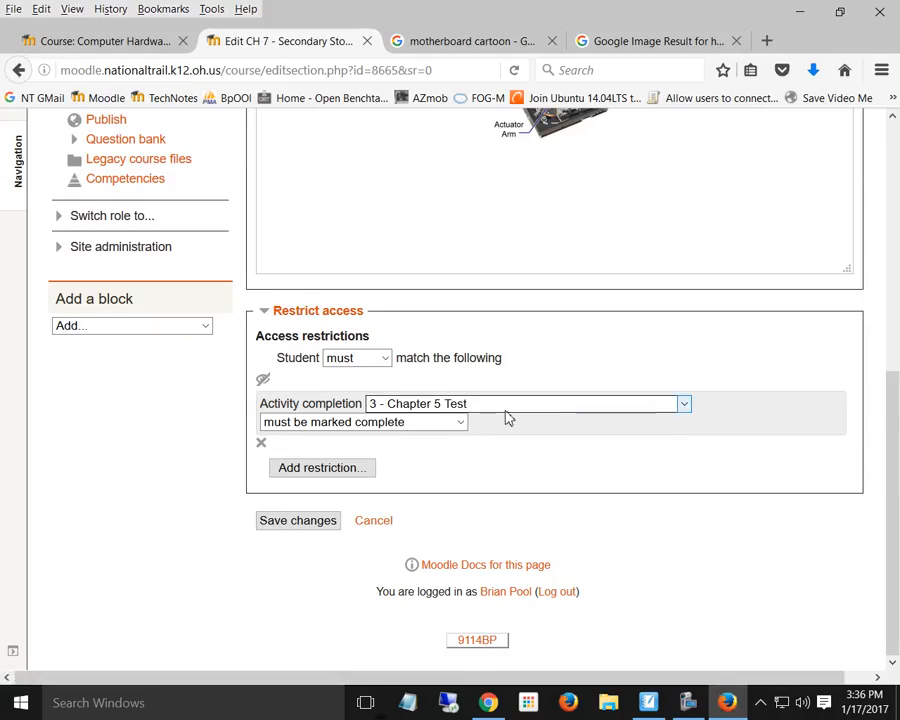
{"action": "left_click", "coordinate": [308, 522]}
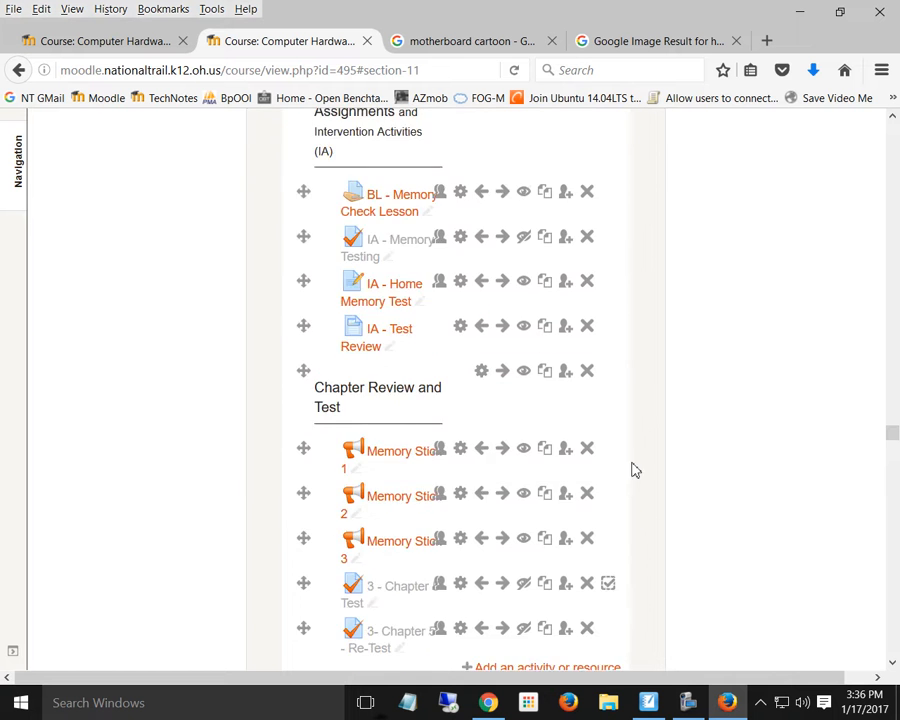
Open the CH 5 - Managing Memory section on its own page
{"action": "scroll", "coordinate": [418, 205], "scroll_direction": "up", "scroll_amount": 20}
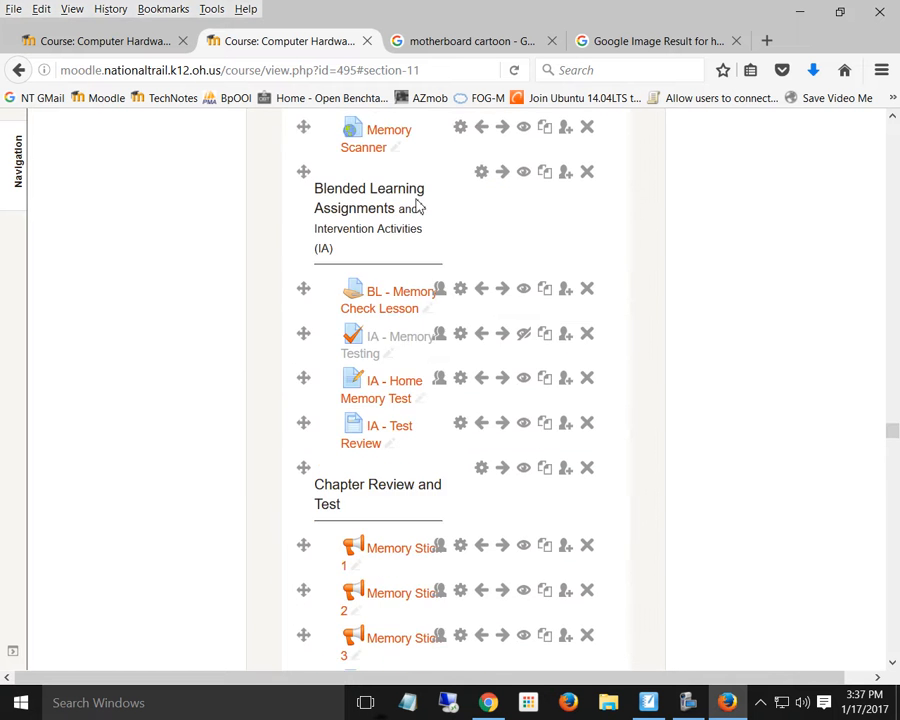
{"action": "scroll", "coordinate": [418, 205], "scroll_direction": "up", "scroll_amount": 15}
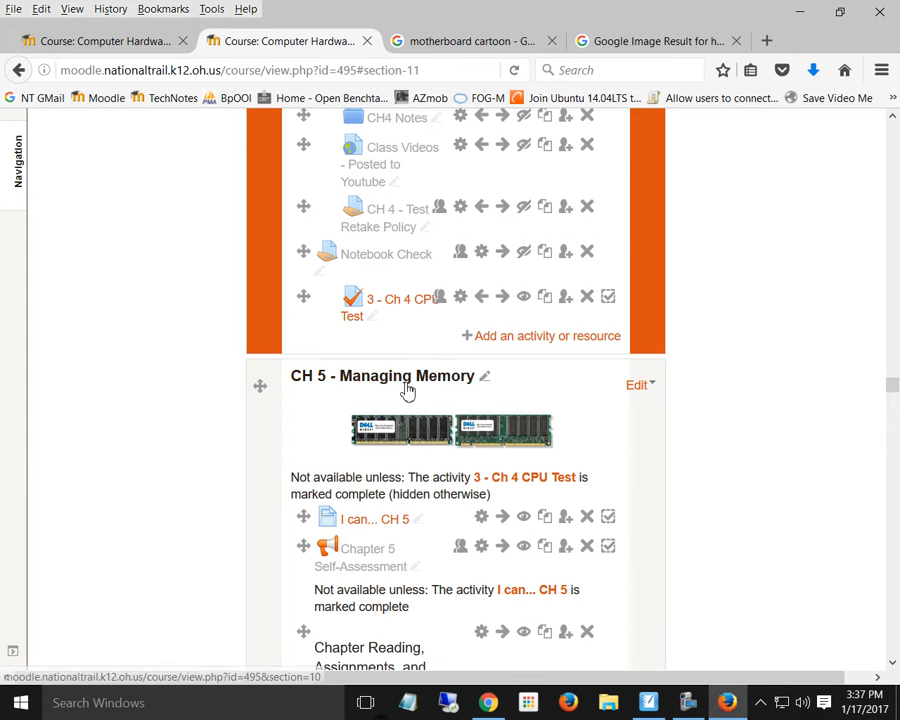
{"action": "left_click", "coordinate": [404, 380]}
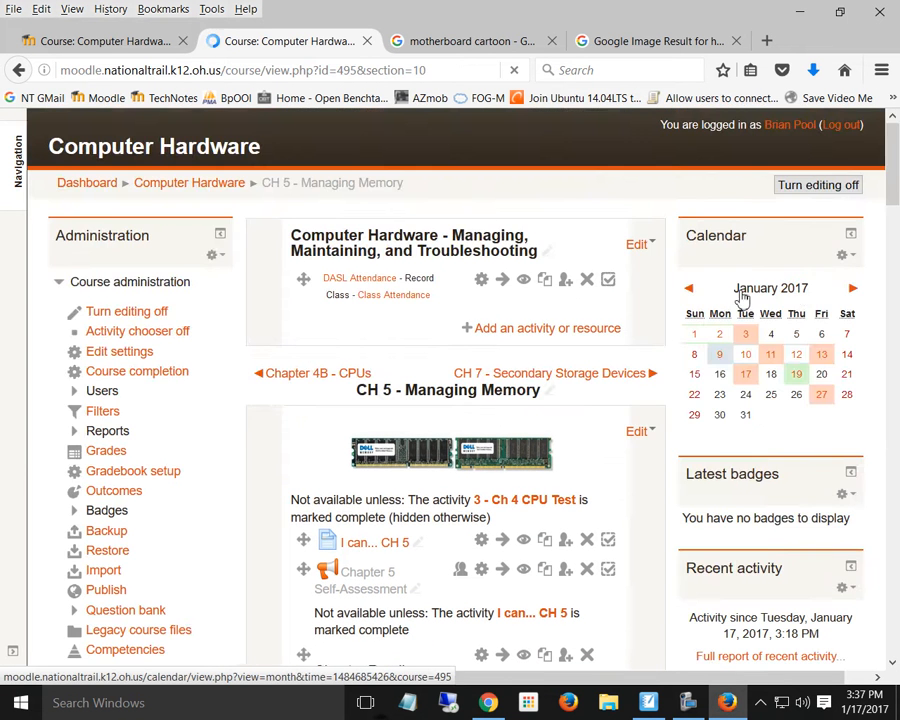
Open the settings of the What is PC System RAM? page under Memory Day 1
{"action": "scroll", "coordinate": [745, 301], "scroll_direction": "down", "scroll_amount": 5}
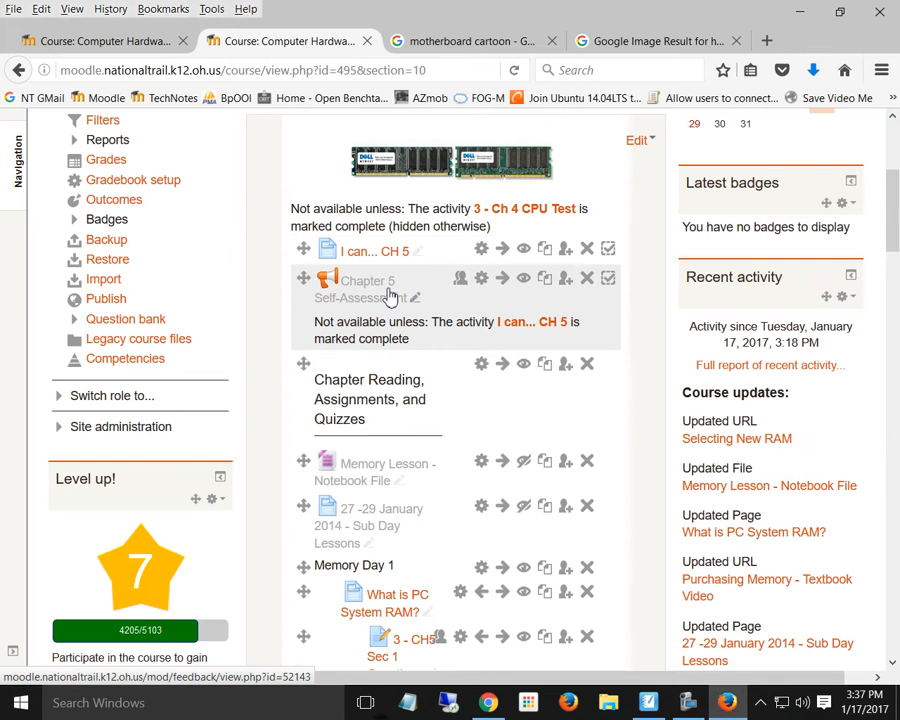
{"action": "scroll", "coordinate": [392, 292], "scroll_direction": "down", "scroll_amount": 2}
{"action": "scroll", "coordinate": [390, 290], "scroll_direction": "down", "scroll_amount": 2}
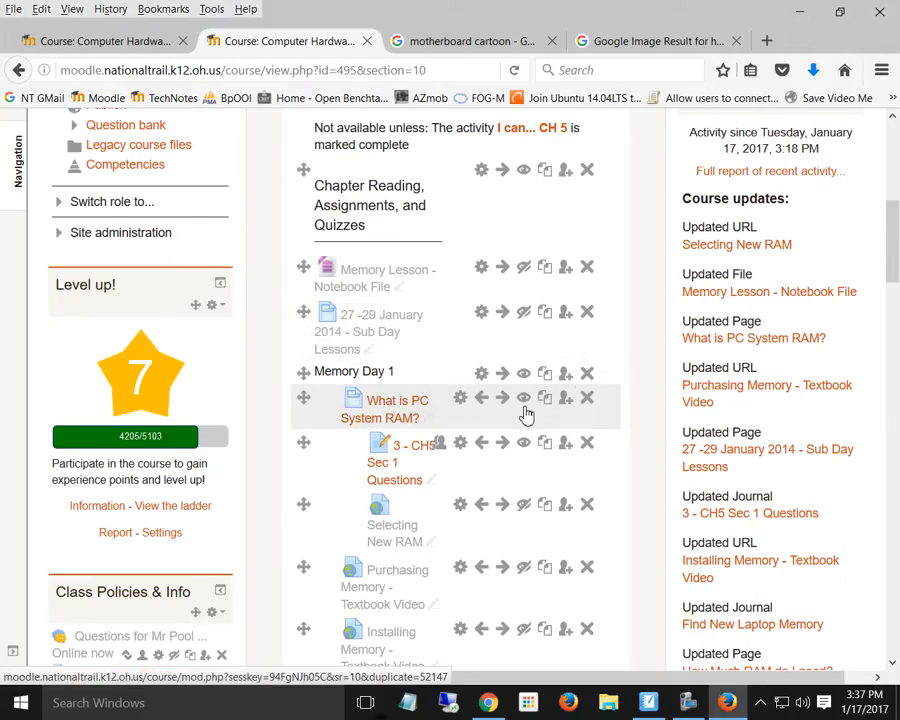
{"action": "scroll", "coordinate": [397, 405], "scroll_direction": "up", "scroll_amount": 2}
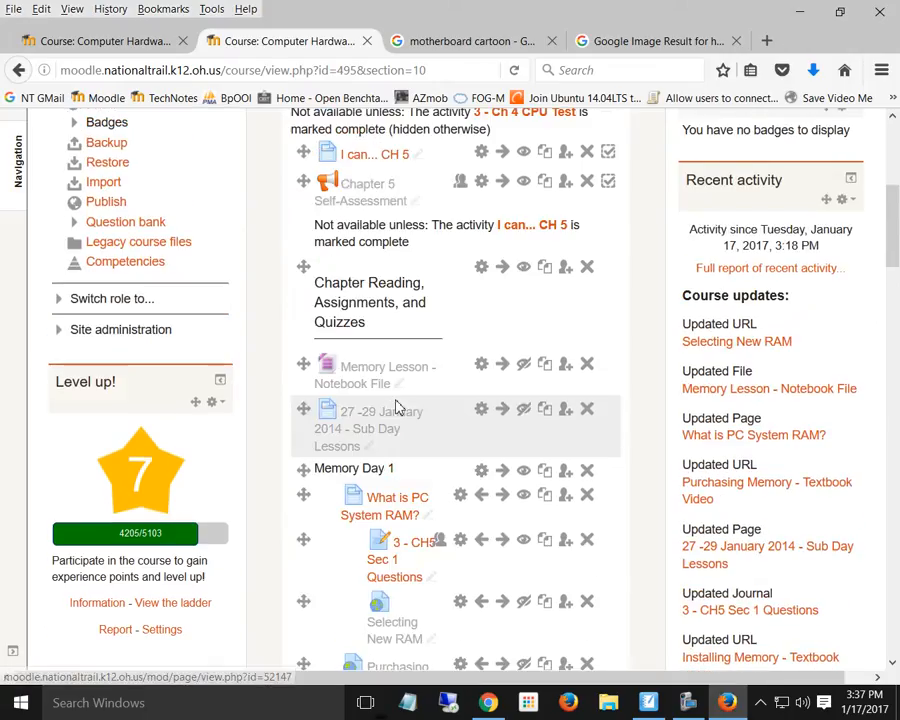
{"action": "scroll", "coordinate": [386, 216], "scroll_direction": "down", "scroll_amount": 4}
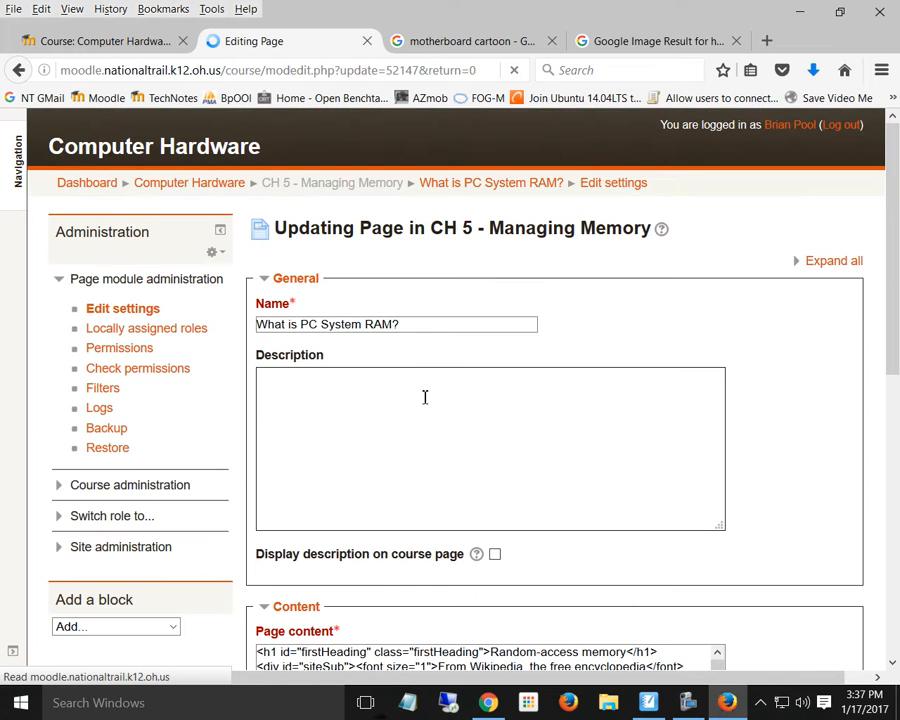
Try to save the What is PC System RAM? page with an activity completion restriction that has no activity chosen
{"action": "scroll", "coordinate": [422, 394], "scroll_direction": "down", "scroll_amount": 10}
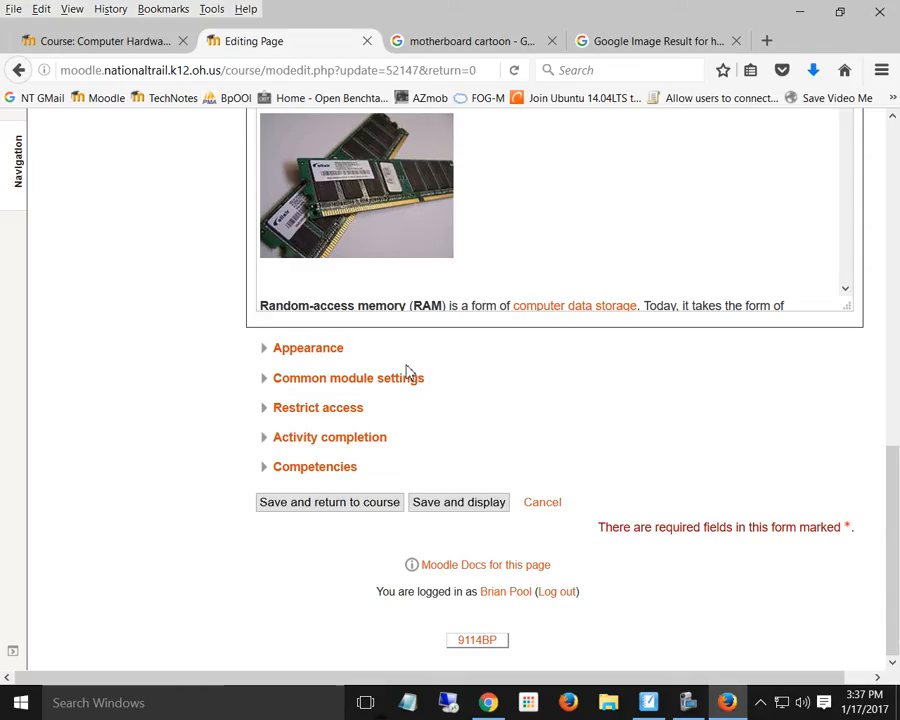
{"action": "left_click", "coordinate": [268, 406]}
{"action": "left_click", "coordinate": [314, 478]}
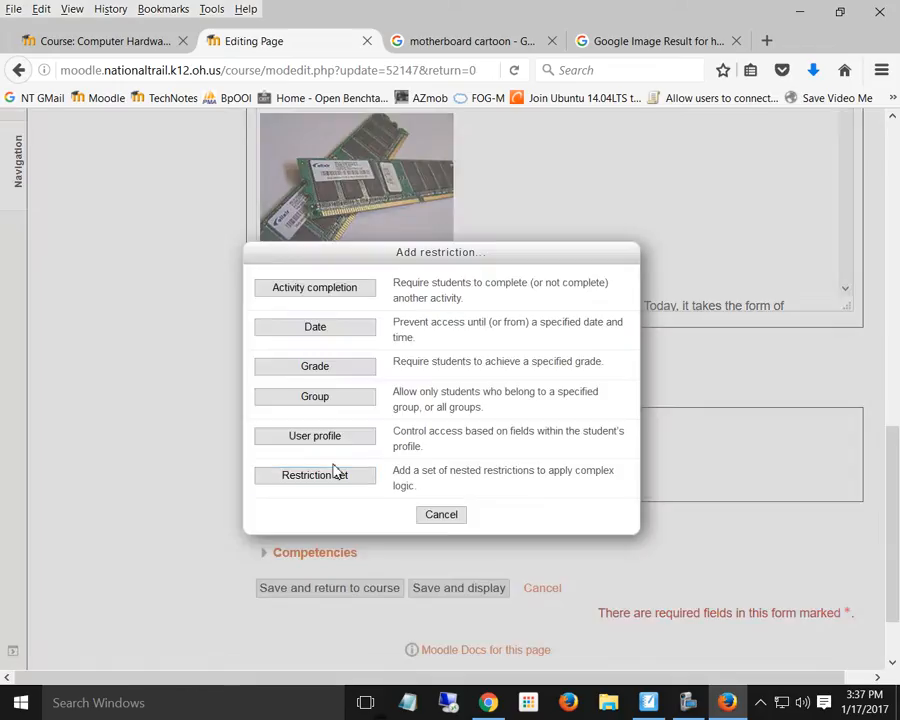
{"action": "left_click", "coordinate": [320, 289]}
{"action": "left_click", "coordinate": [460, 501]}
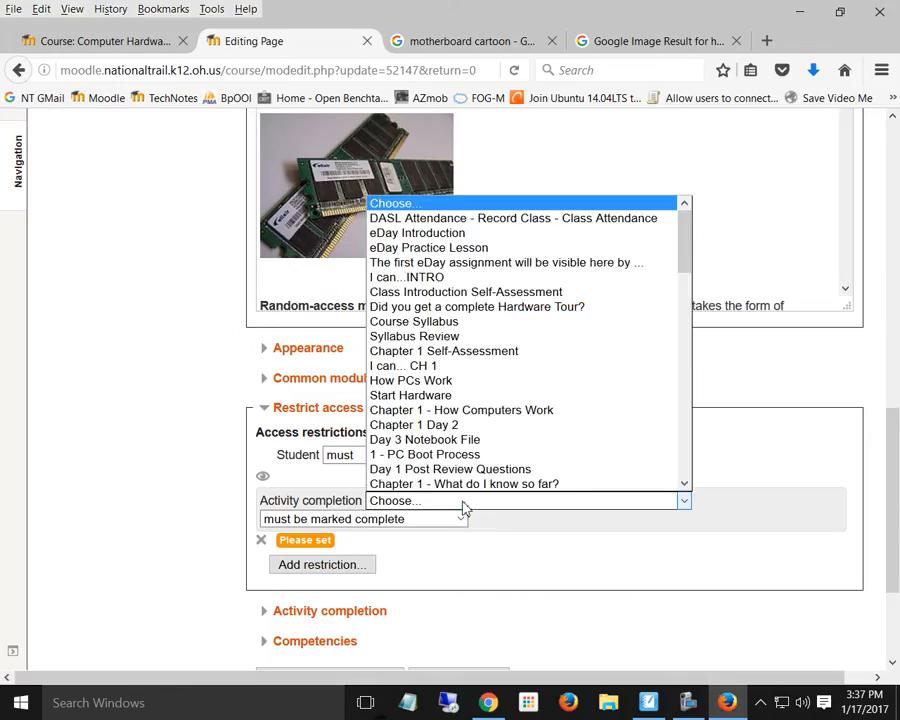
{"action": "scroll", "coordinate": [466, 426], "scroll_direction": "down", "scroll_amount": 20}
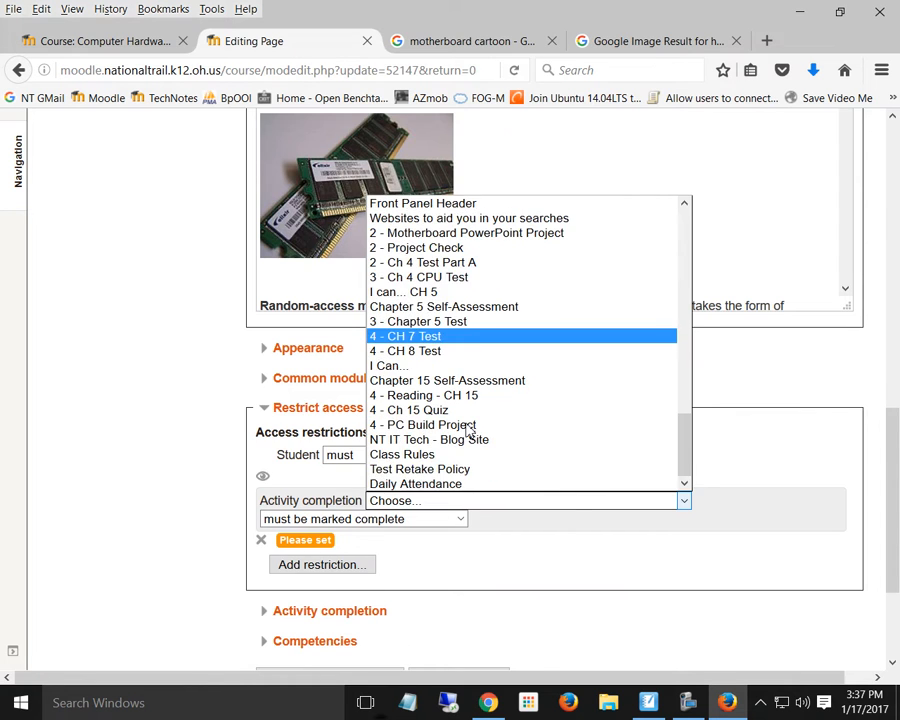
{"action": "middle_click", "coordinate": [468, 428]}
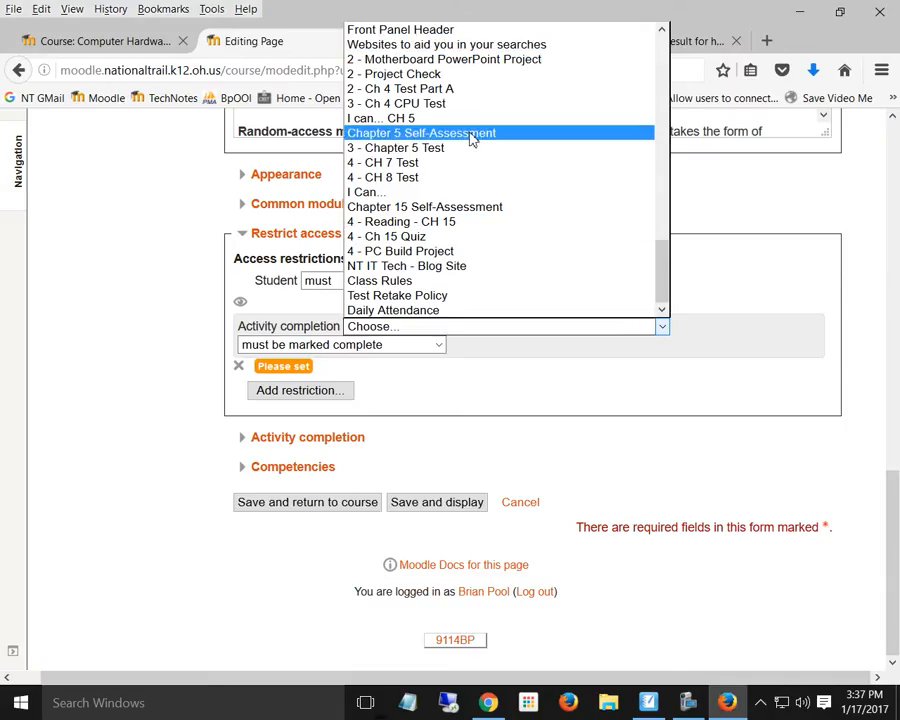
{"action": "key", "text": "Escape"}
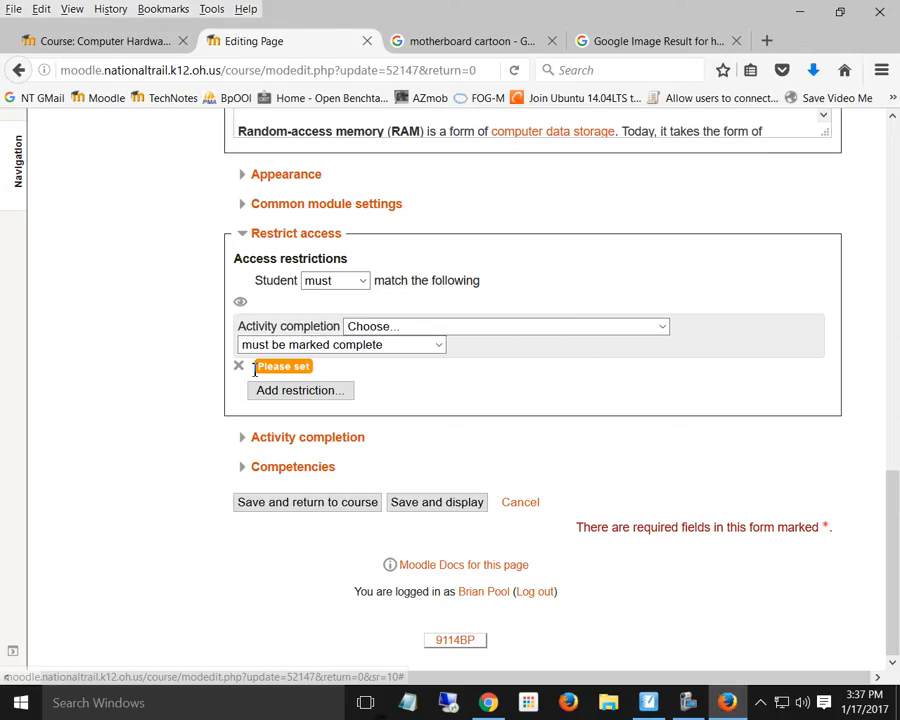
{"action": "left_click", "coordinate": [300, 506]}
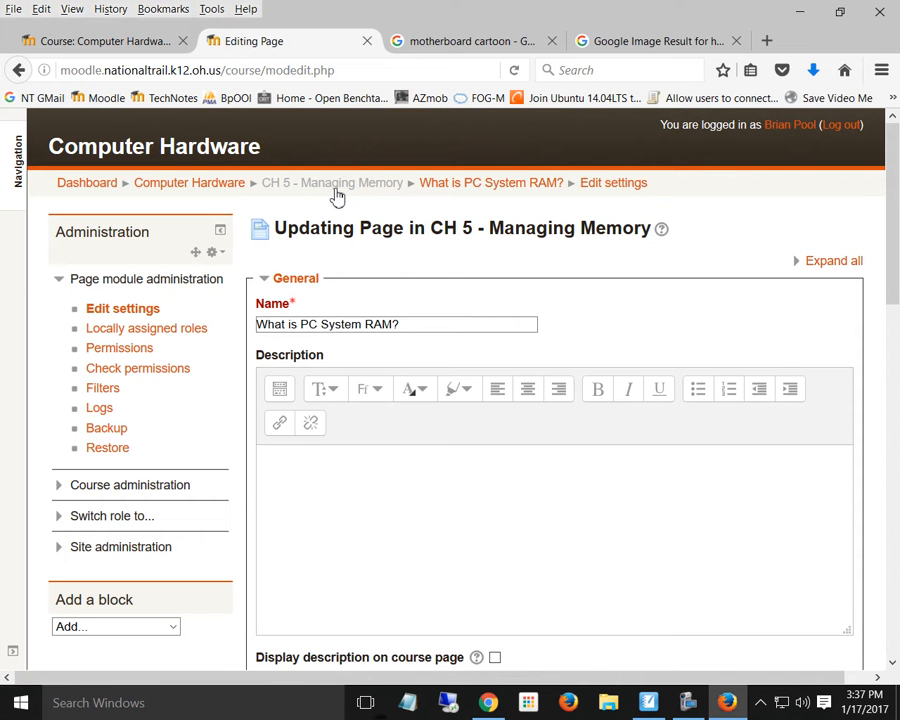
{"action": "left_click", "coordinate": [336, 189]}
{"action": "scroll", "coordinate": [578, 468], "scroll_direction": "down", "scroll_amount": 3}
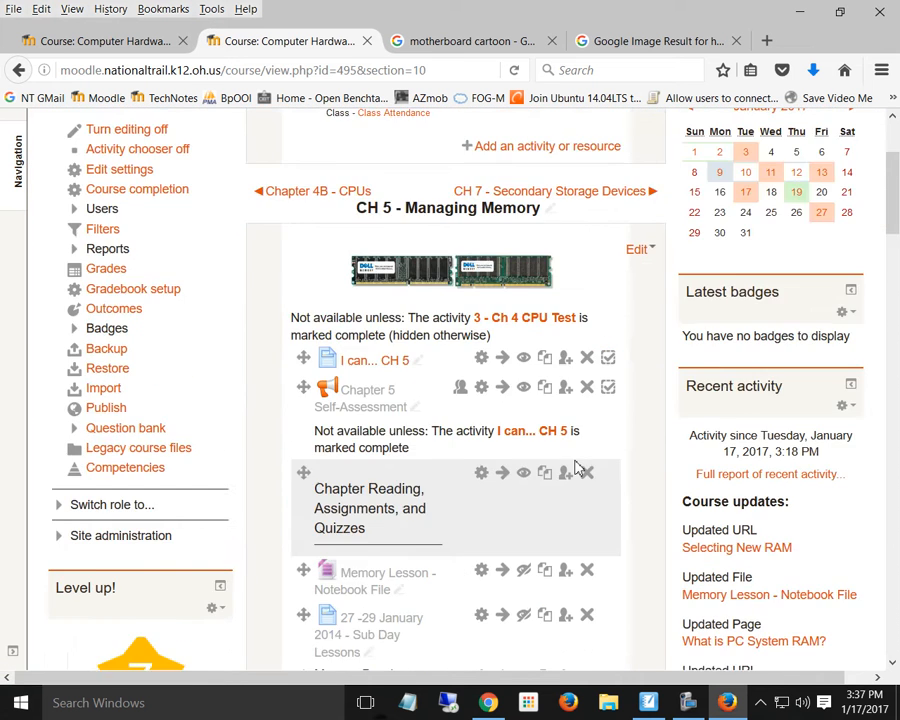
{"action": "scroll", "coordinate": [576, 467], "scroll_direction": "down", "scroll_amount": 5}
{"action": "scroll", "coordinate": [496, 426], "scroll_direction": "up", "scroll_amount": 3}
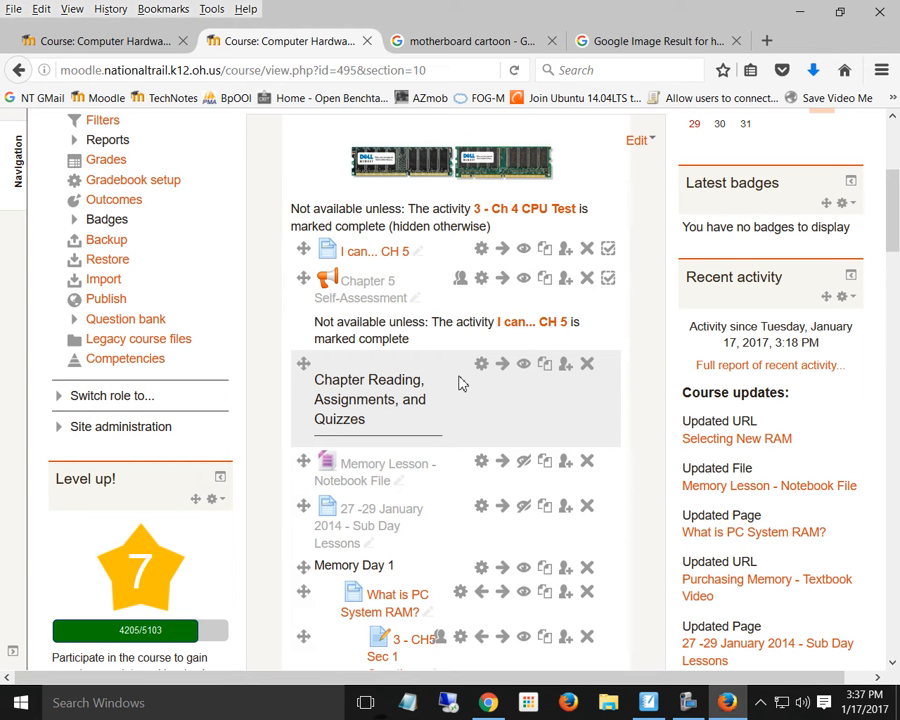
{"action": "scroll", "coordinate": [424, 467], "scroll_direction": "down", "scroll_amount": 3}
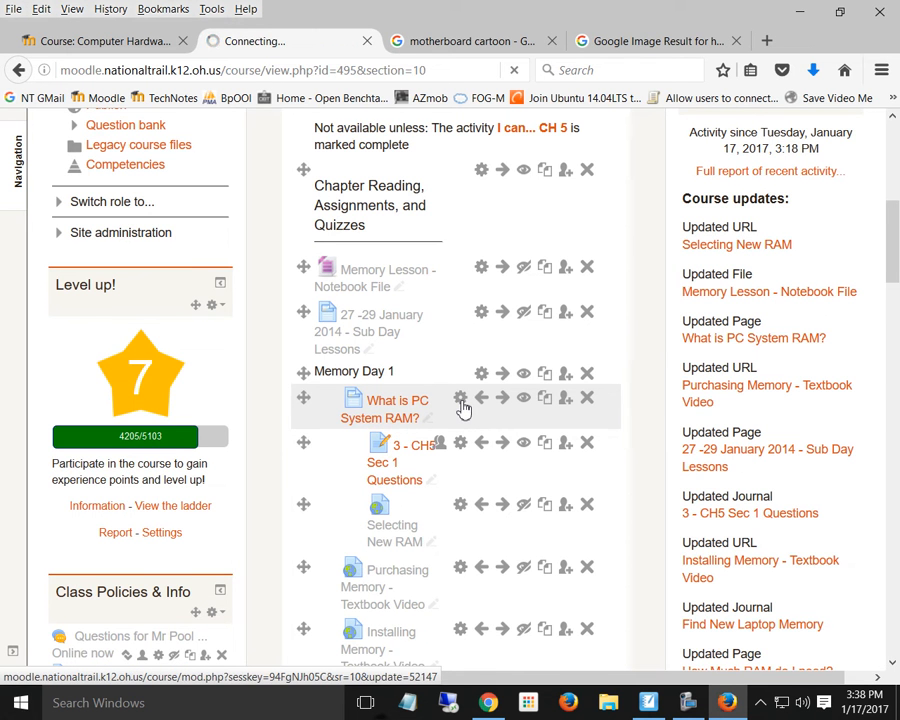
{"action": "scroll", "coordinate": [433, 398], "scroll_direction": "down", "scroll_amount": 10}
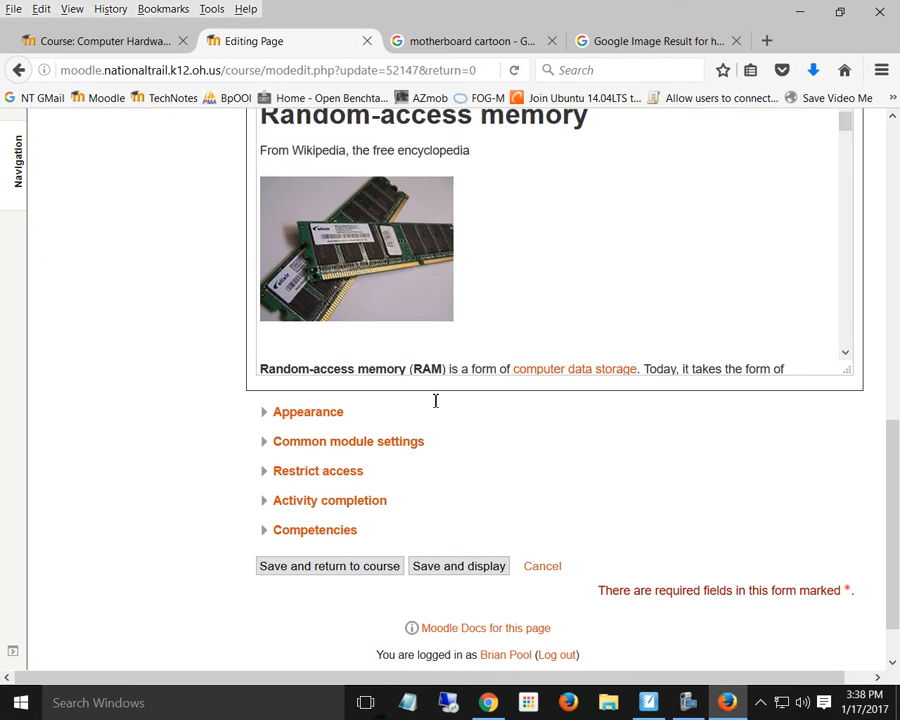
{"action": "scroll", "coordinate": [435, 400], "scroll_direction": "down", "scroll_amount": 2}
{"action": "left_click", "coordinate": [268, 418]}
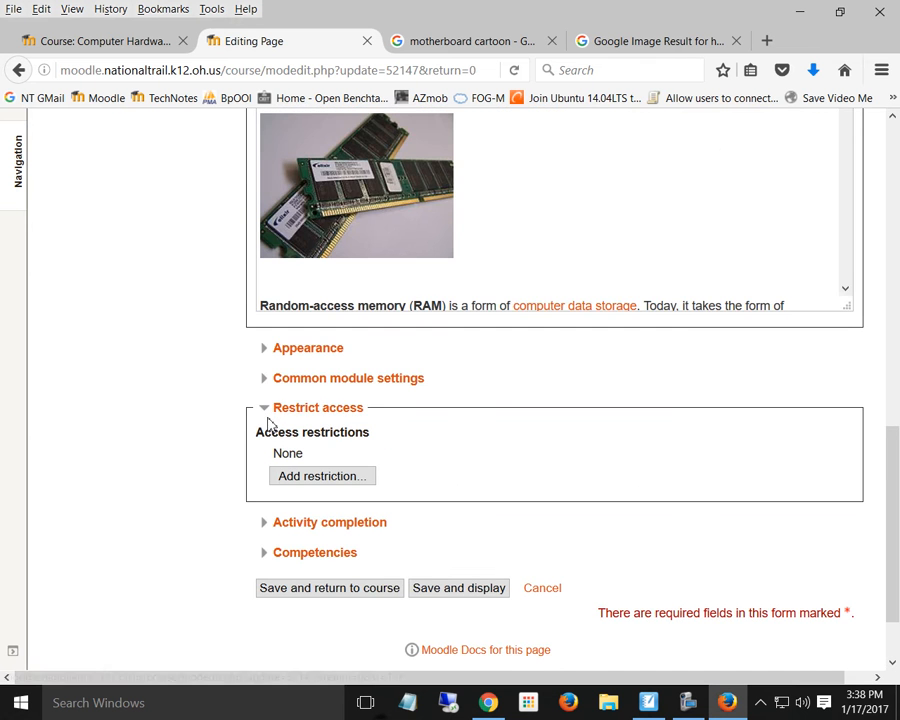
{"action": "scroll", "coordinate": [325, 485], "scroll_direction": "up", "scroll_amount": 10}
{"action": "scroll", "coordinate": [326, 486], "scroll_direction": "up", "scroll_amount": 3}
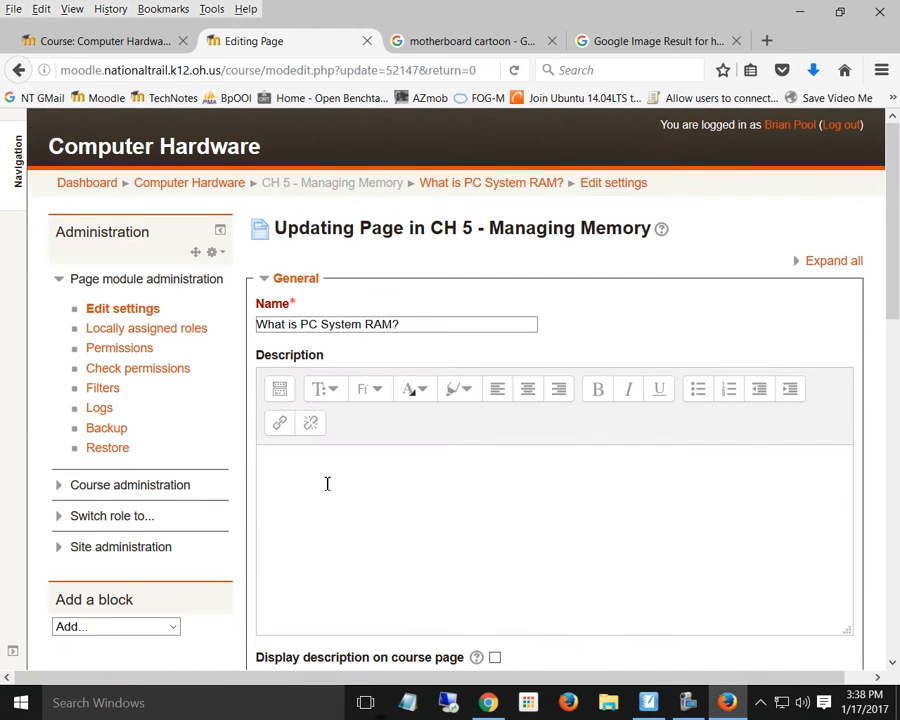
{"action": "scroll", "coordinate": [327, 483], "scroll_direction": "down", "scroll_amount": 1}
{"action": "scroll", "coordinate": [327, 483], "scroll_direction": "up", "scroll_amount": 1}
{"action": "left_click", "coordinate": [372, 192]}
Find the What is PC System RAM? page under Memory Day 1 in CH 5 - Managing Memory and reopen its settings
{"action": "scroll", "coordinate": [634, 652], "scroll_direction": "down", "scroll_amount": 2}
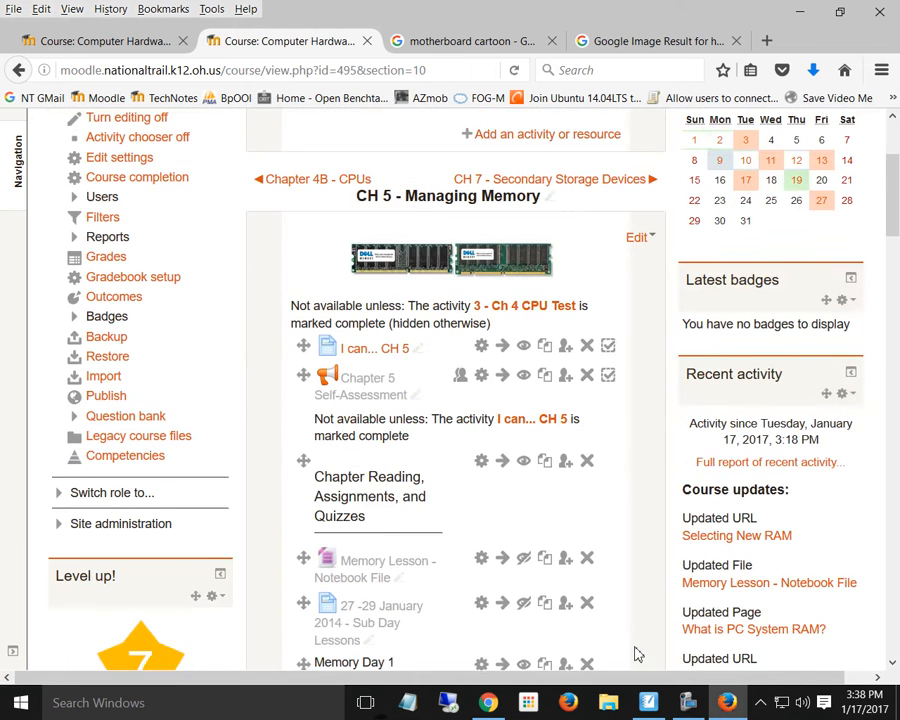
{"action": "scroll", "coordinate": [634, 654], "scroll_direction": "down", "scroll_amount": 6}
{"action": "scroll", "coordinate": [634, 654], "scroll_direction": "up", "scroll_amount": 1}
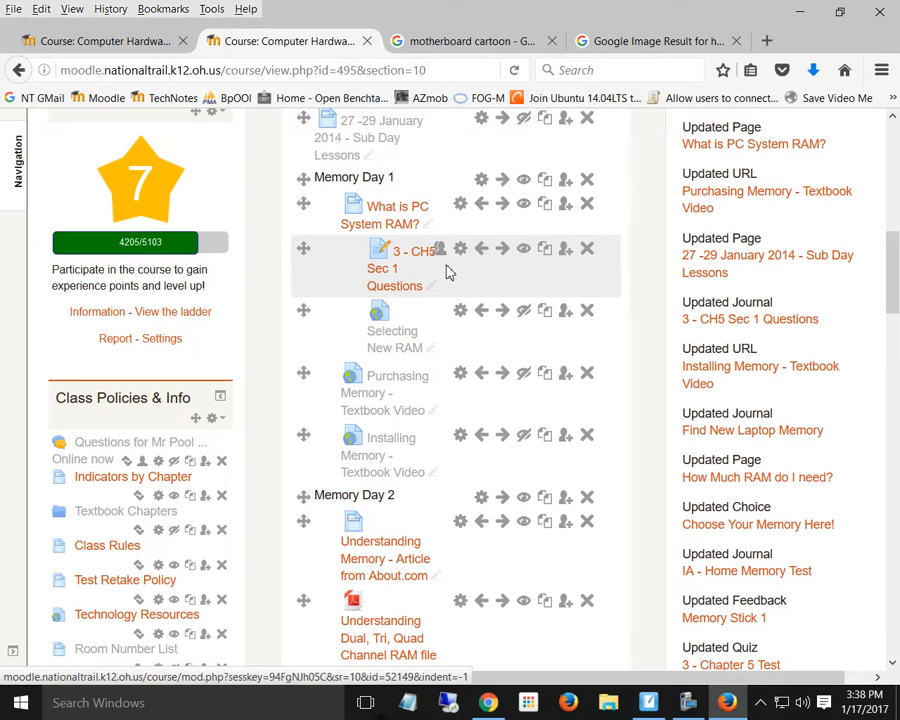
{"action": "scroll", "coordinate": [386, 254], "scroll_direction": "up", "scroll_amount": 1}
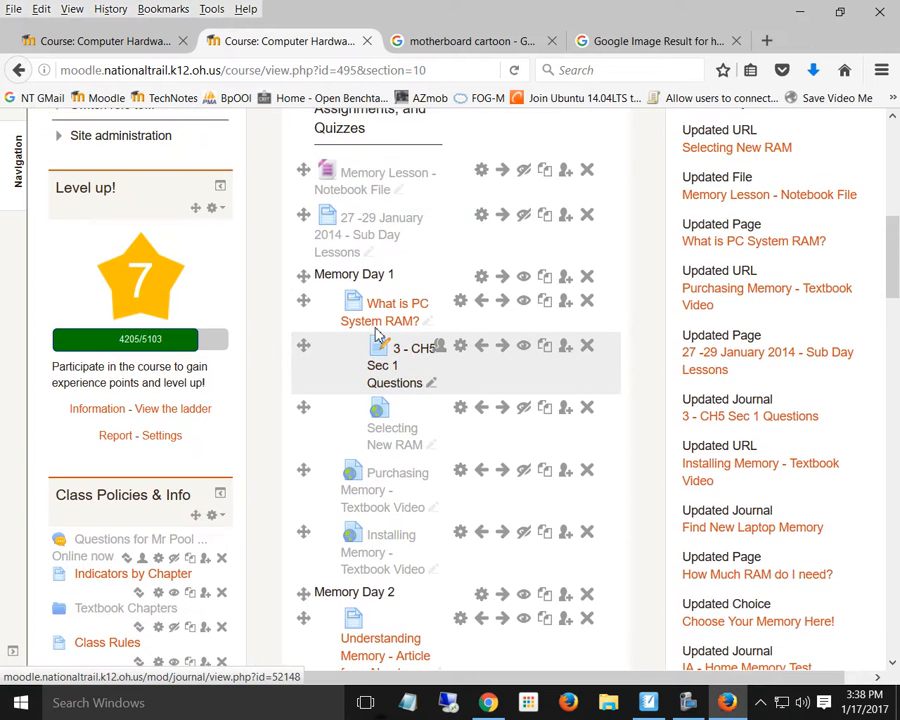
{"action": "scroll", "coordinate": [372, 314], "scroll_direction": "up", "scroll_amount": 1}
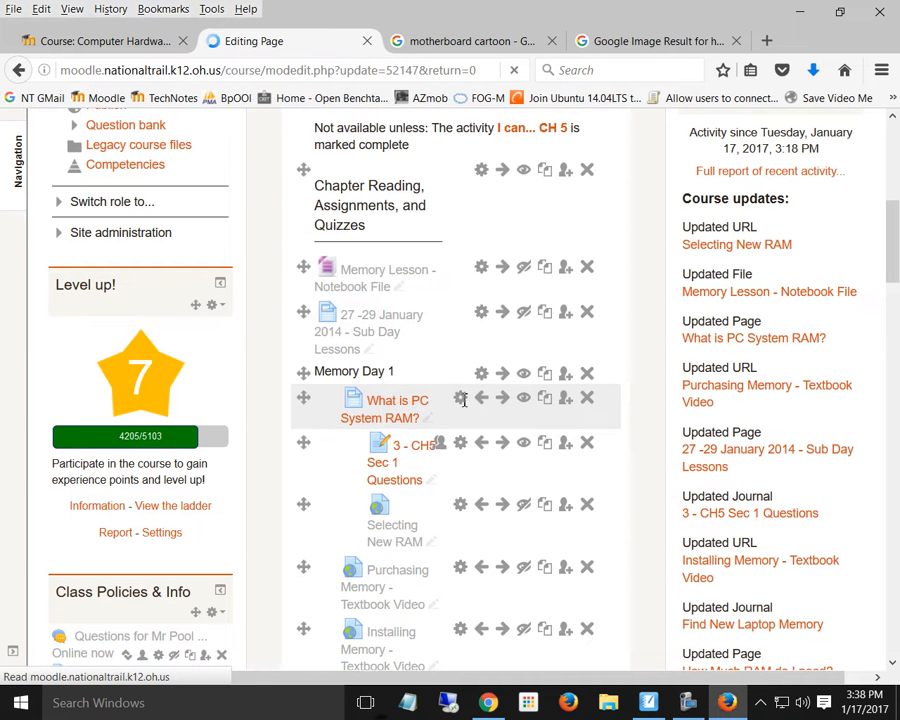
Add an access restriction to the What is PC System RAM? page requiring Chapter 5 Self-Assessment to be marked complete
{"action": "scroll", "coordinate": [255, 422], "scroll_direction": "down", "scroll_amount": 8}
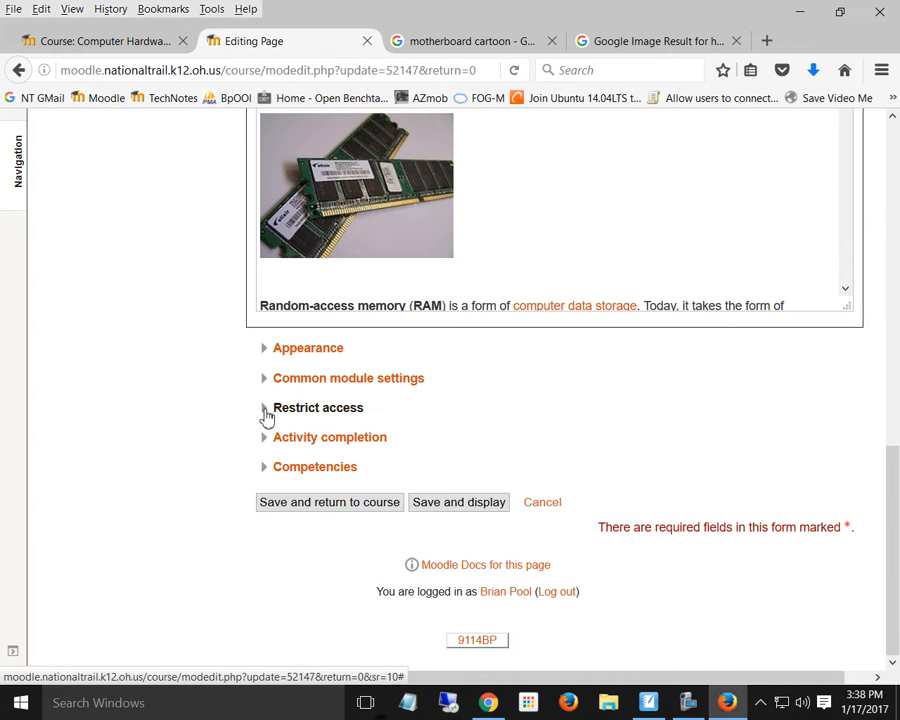
{"action": "left_click", "coordinate": [267, 408]}
{"action": "left_click", "coordinate": [316, 476]}
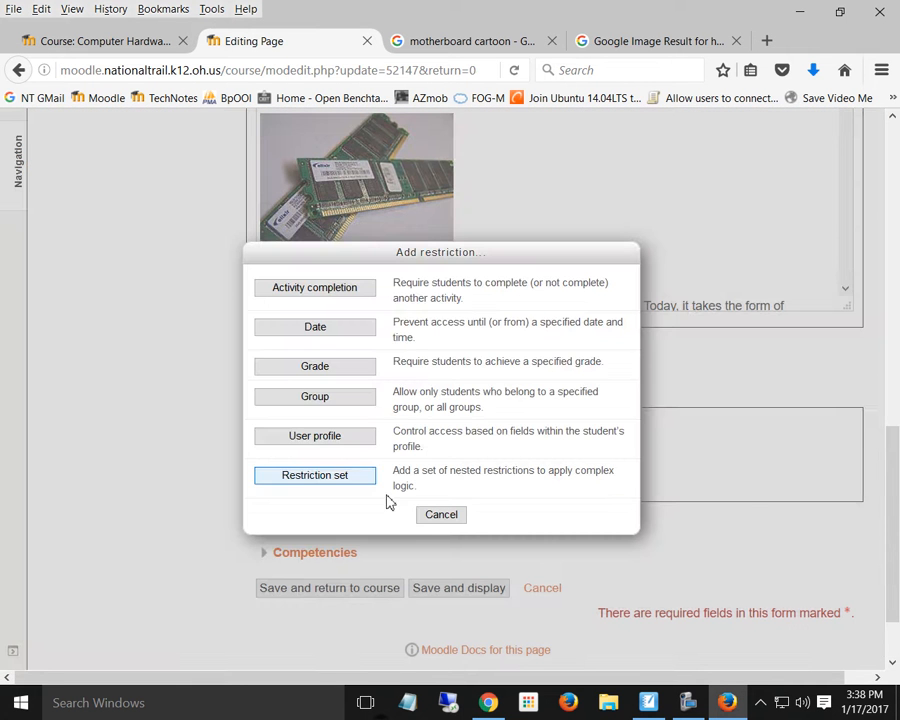
{"action": "left_click", "coordinate": [316, 292]}
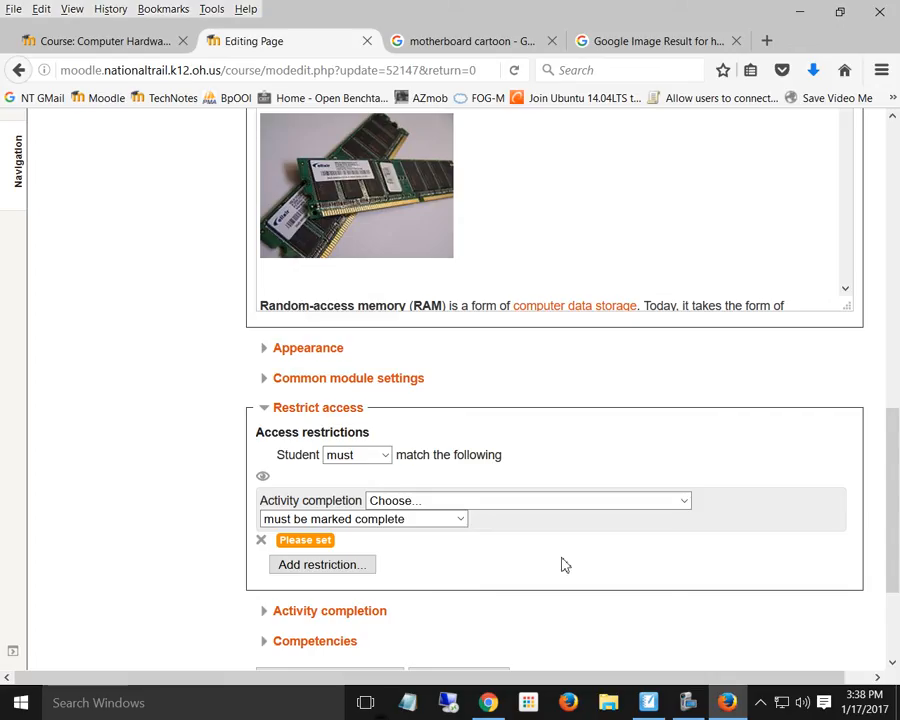
{"action": "left_click", "coordinate": [427, 520]}
{"action": "left_click", "coordinate": [427, 532]}
{"action": "left_click", "coordinate": [442, 503]}
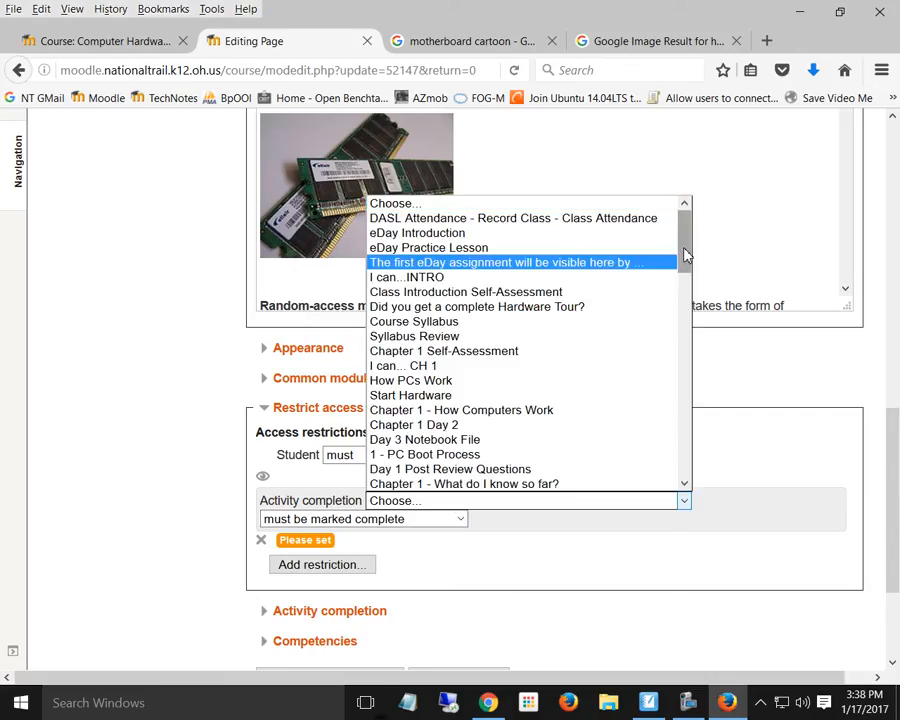
{"action": "left_click_drag", "start_coordinate": [683, 251], "coordinate": [683, 440]}
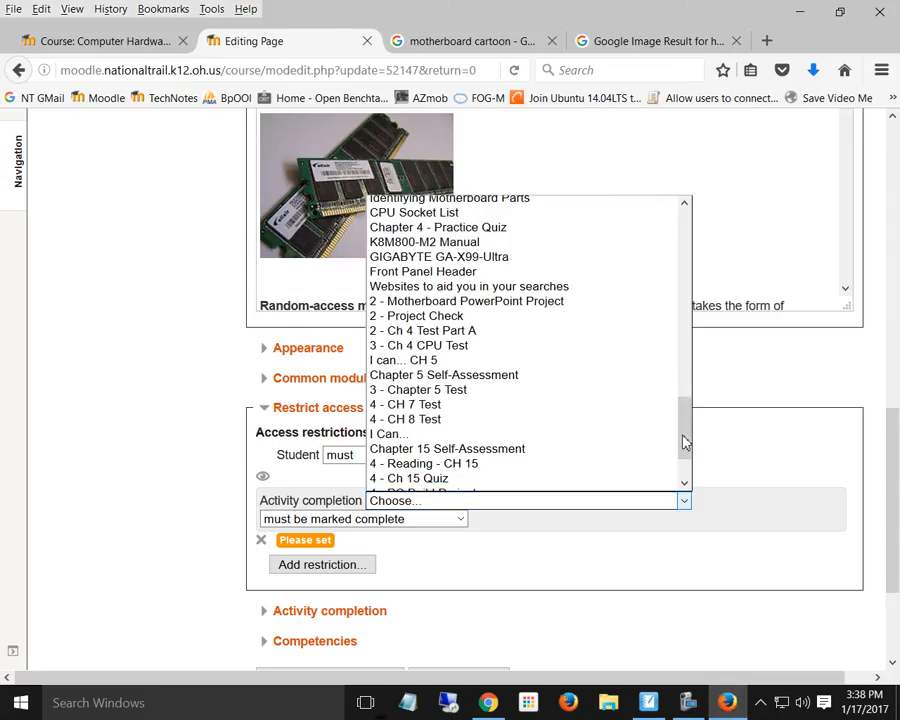
{"action": "left_click", "coordinate": [530, 376]}
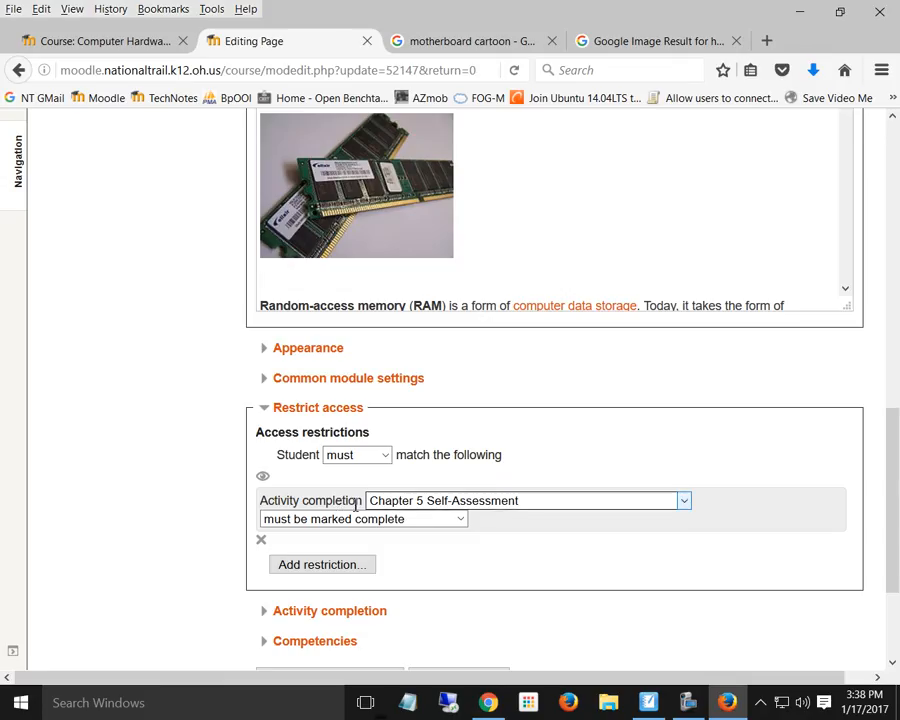
Set completion tracking to show the activity as complete when conditions are met, require students to view it, and save back to the course
{"action": "scroll", "coordinate": [437, 548], "scroll_direction": "down", "scroll_amount": 2}
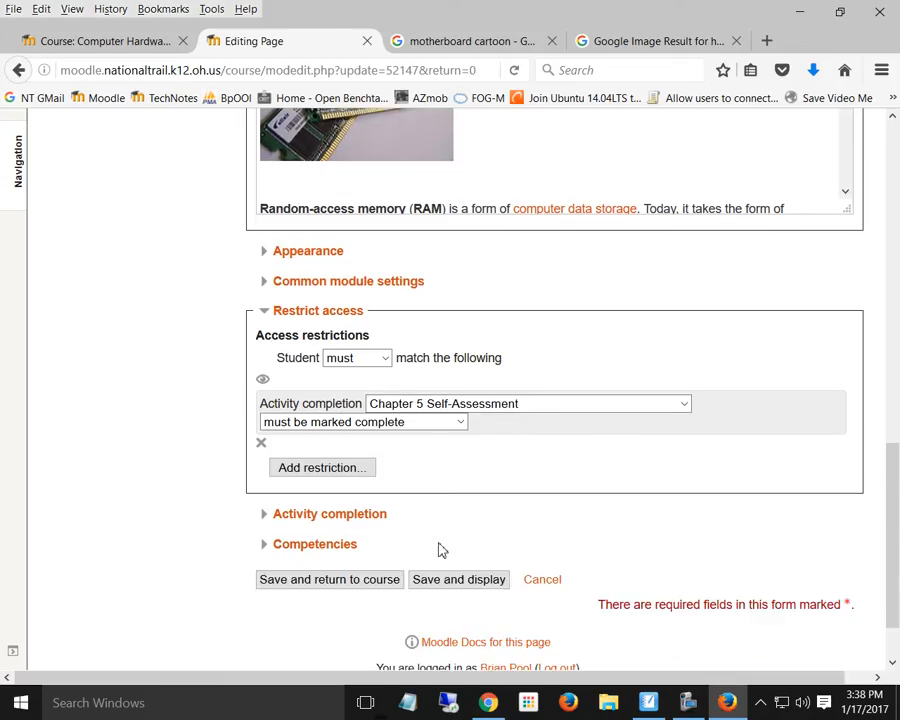
{"action": "left_click", "coordinate": [268, 517]}
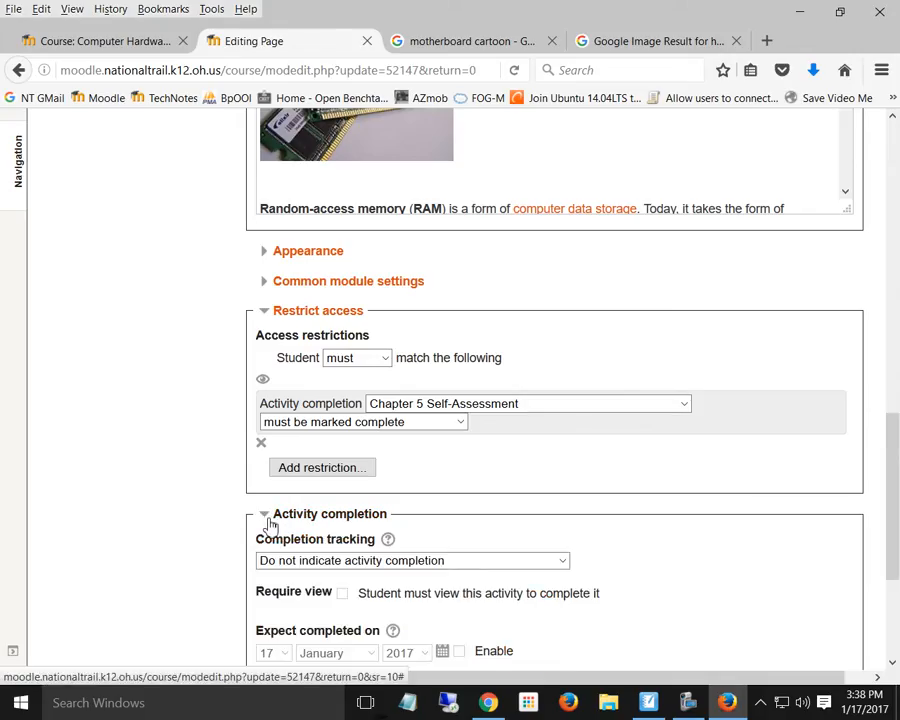
{"action": "scroll", "coordinate": [540, 512], "scroll_direction": "down", "scroll_amount": 5}
{"action": "left_click", "coordinate": [343, 336]}
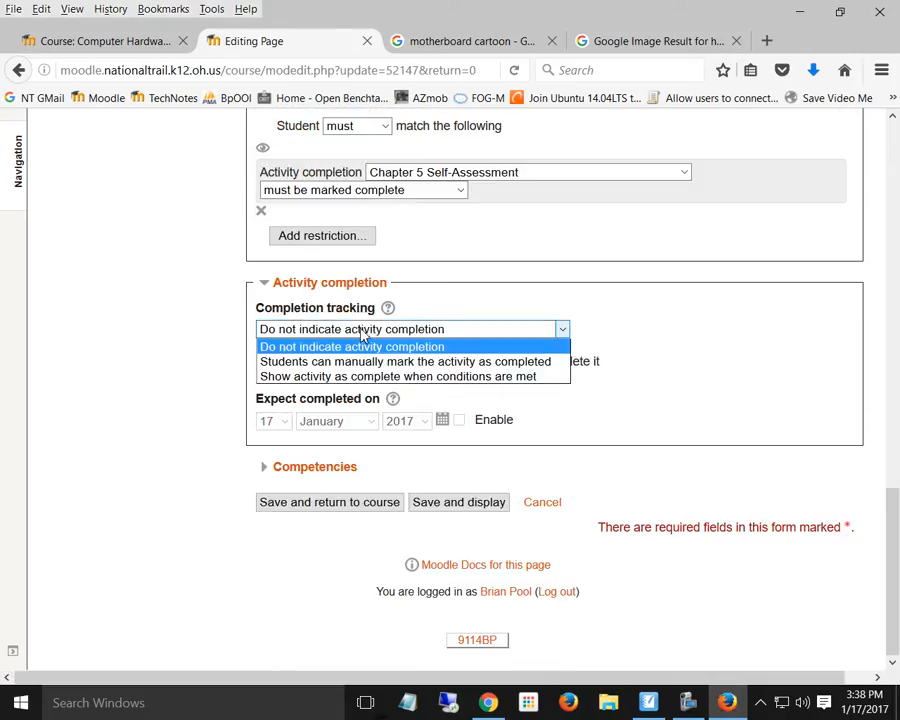
{"action": "left_click", "coordinate": [367, 378]}
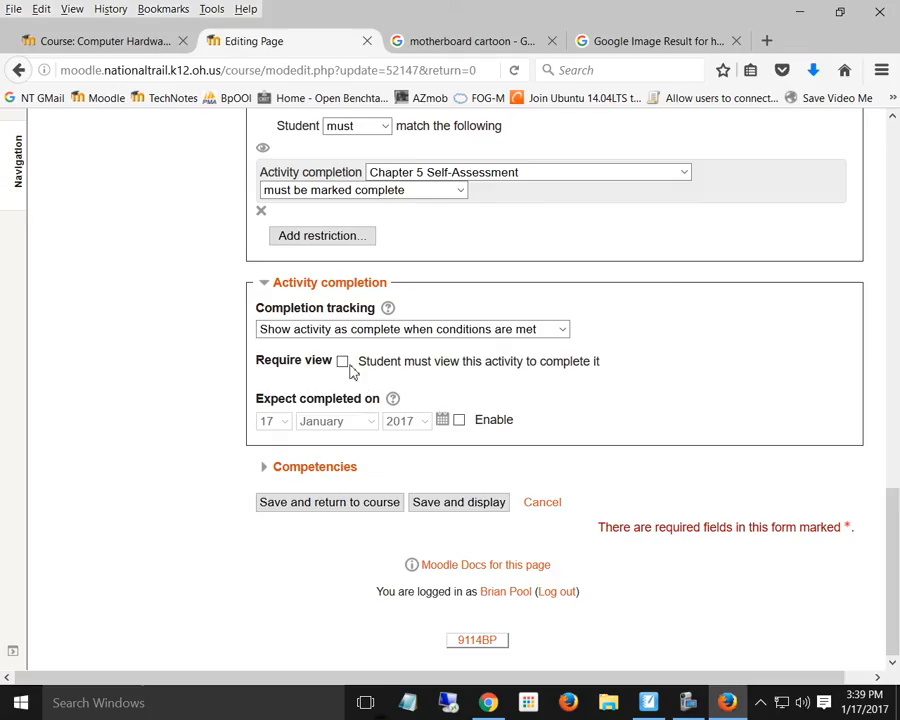
{"action": "left_click", "coordinate": [343, 364]}
{"action": "left_click", "coordinate": [320, 504]}
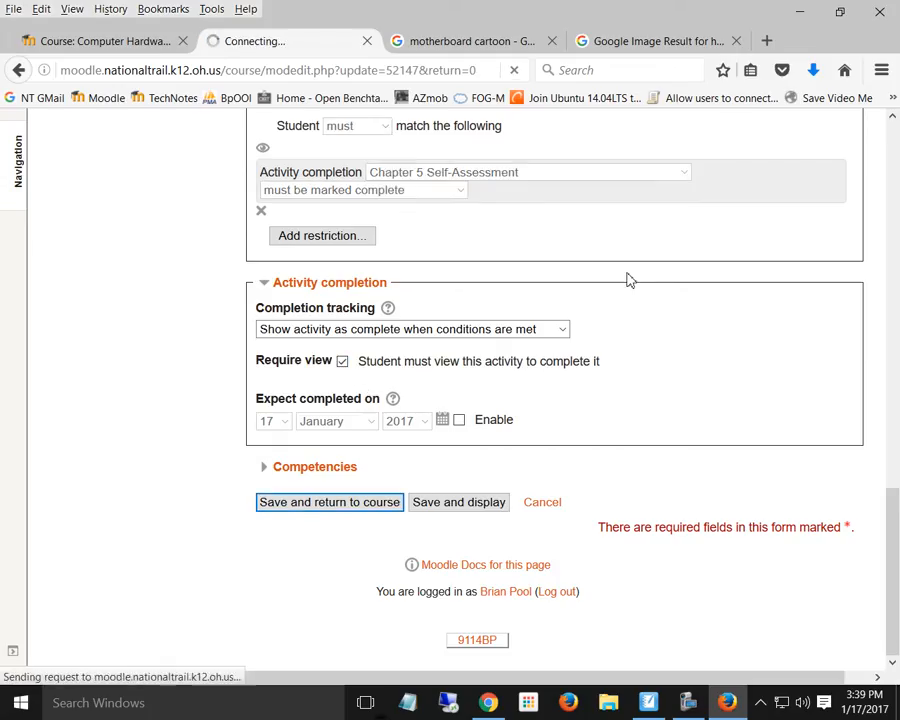
Review the CH 5 - Managing Memory activities through Memory Day 3, examining their access conditions and completion tracking
{"action": "scroll", "coordinate": [577, 258], "scroll_direction": "down", "scroll_amount": 10}
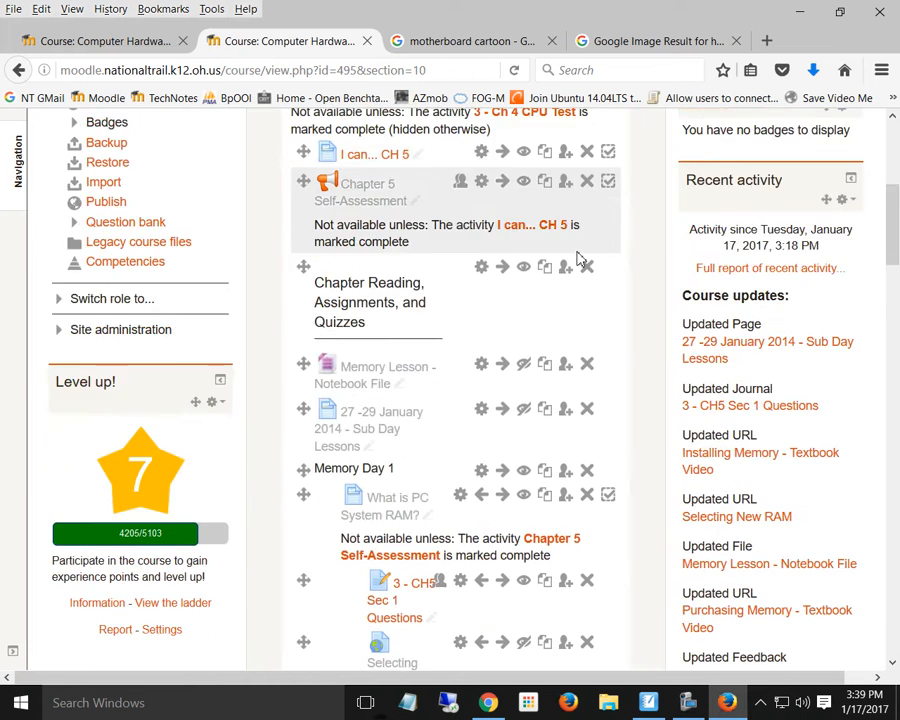
{"action": "scroll", "coordinate": [577, 258], "scroll_direction": "up", "scroll_amount": 2}
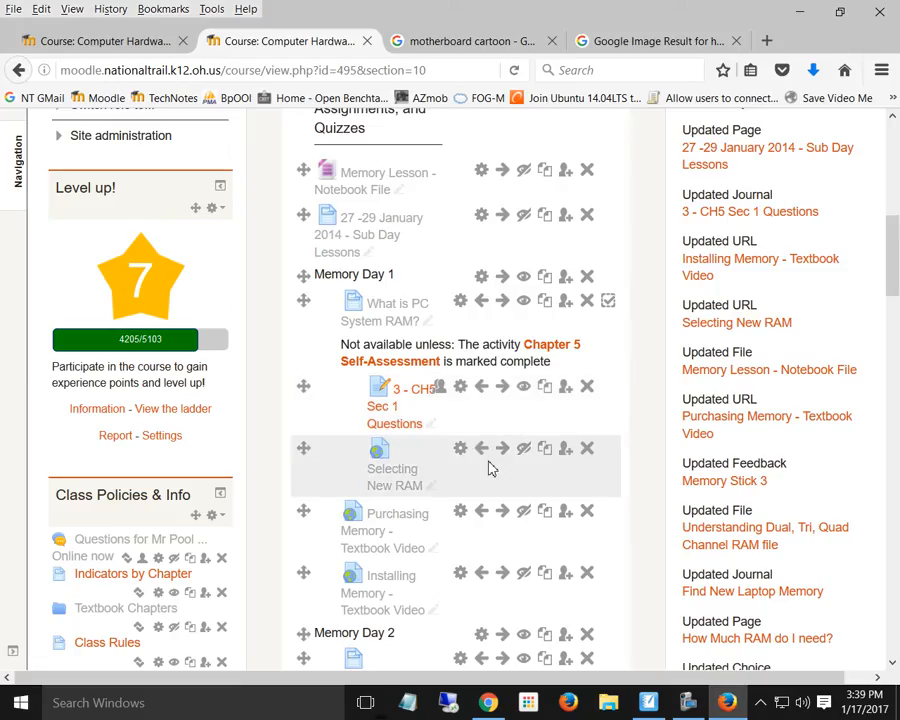
{"action": "scroll", "coordinate": [488, 466], "scroll_direction": "down", "scroll_amount": 2}
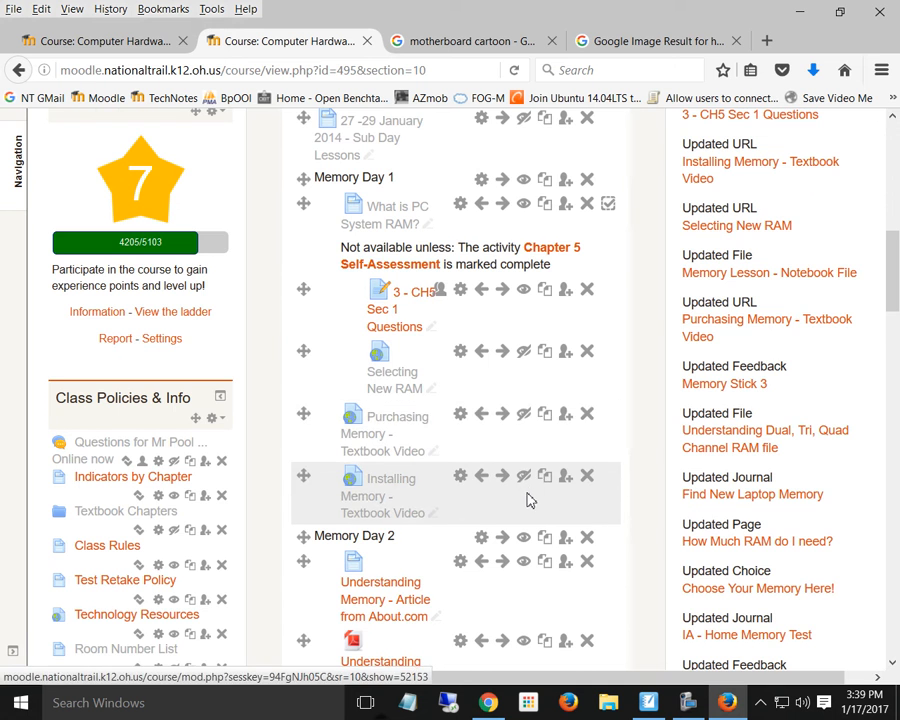
{"action": "scroll", "coordinate": [528, 492], "scroll_direction": "down", "scroll_amount": 4}
{"action": "scroll", "coordinate": [542, 498], "scroll_direction": "down", "scroll_amount": 4}
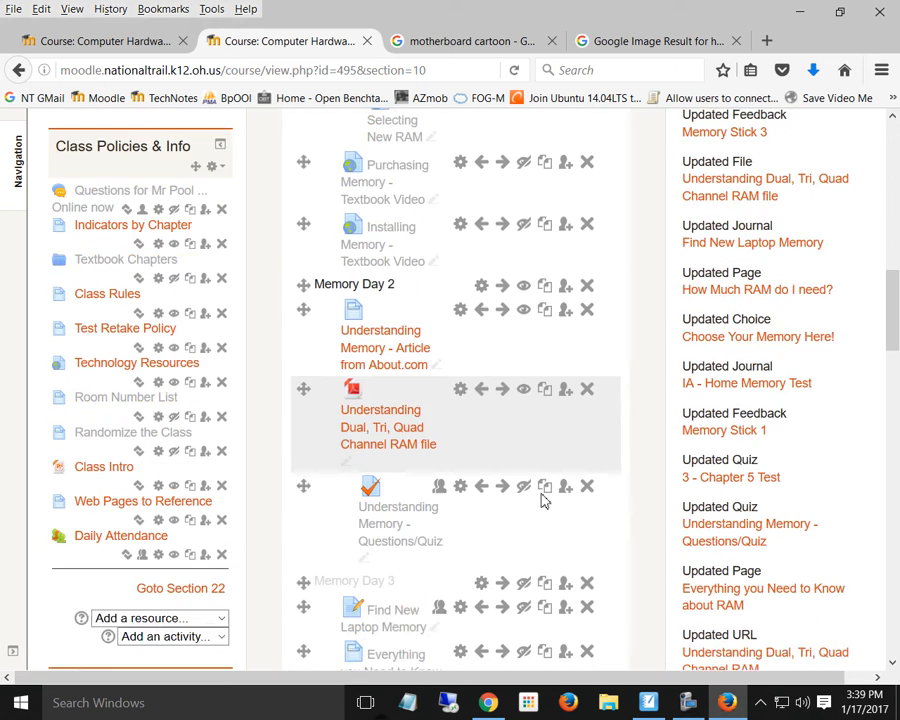
{"action": "scroll", "coordinate": [542, 498], "scroll_direction": "up", "scroll_amount": 6}
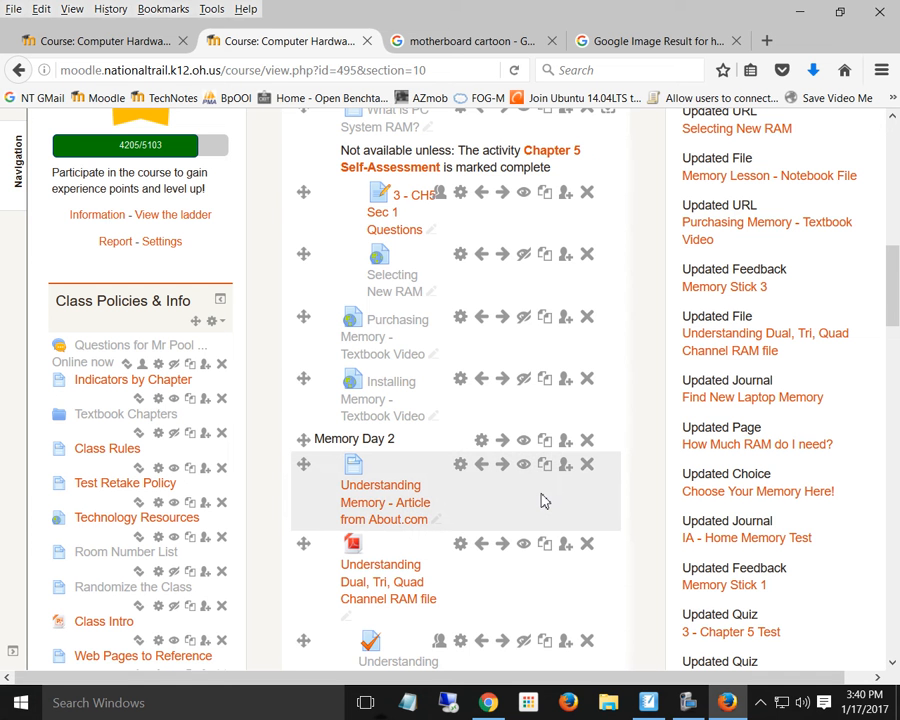
{"action": "scroll", "coordinate": [864, 607], "scroll_direction": "up", "scroll_amount": 10}
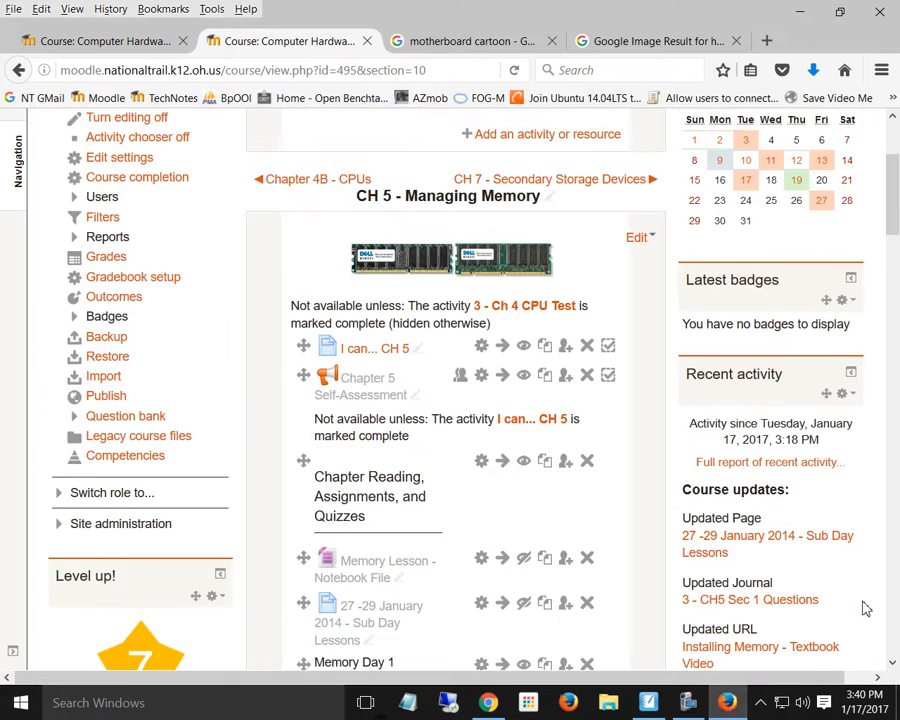
{"action": "scroll", "coordinate": [864, 605], "scroll_direction": "down", "scroll_amount": 4}
{"action": "scroll", "coordinate": [851, 603], "scroll_direction": "up", "scroll_amount": 10}
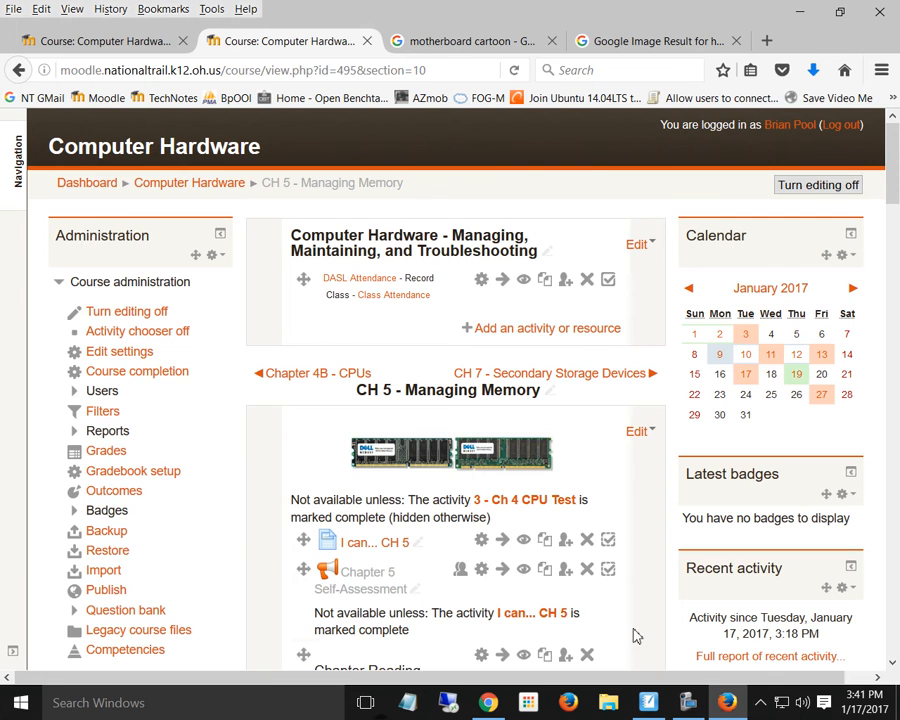
Find the 3 - Memory PPT Project Presentation - UPDATE! assignment in CH 5 - Managing Memory and open its settings for editing
{"action": "scroll", "coordinate": [504, 546], "scroll_direction": "down", "scroll_amount": 3}
{"action": "scroll", "coordinate": [363, 525], "scroll_direction": "down", "scroll_amount": 15}
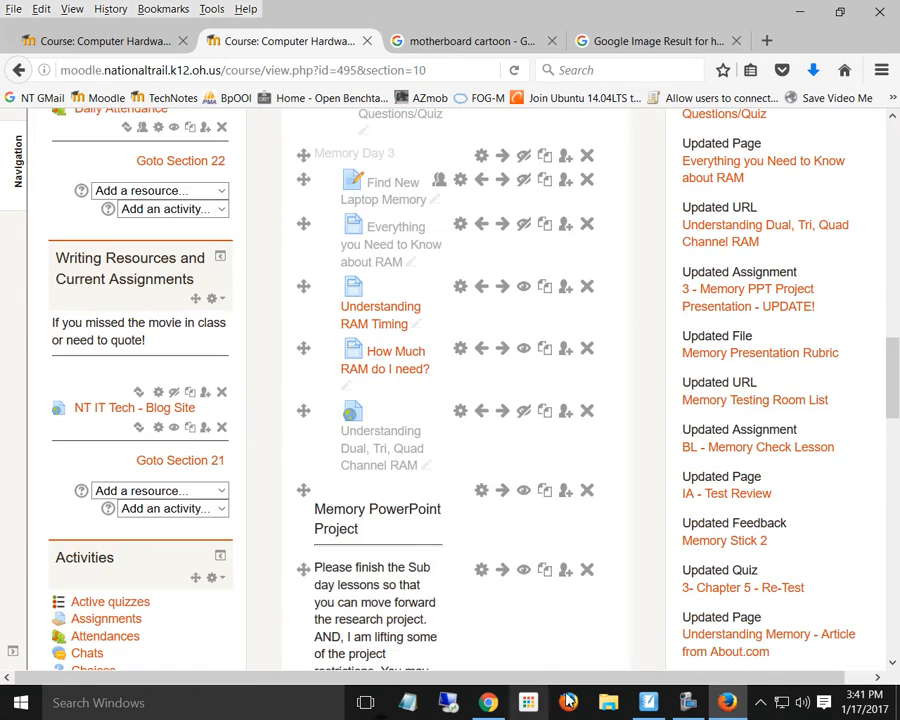
{"action": "scroll", "coordinate": [569, 626], "scroll_direction": "up", "scroll_amount": 2}
{"action": "scroll", "coordinate": [569, 628], "scroll_direction": "down", "scroll_amount": 8}
{"action": "scroll", "coordinate": [569, 632], "scroll_direction": "down", "scroll_amount": 3}
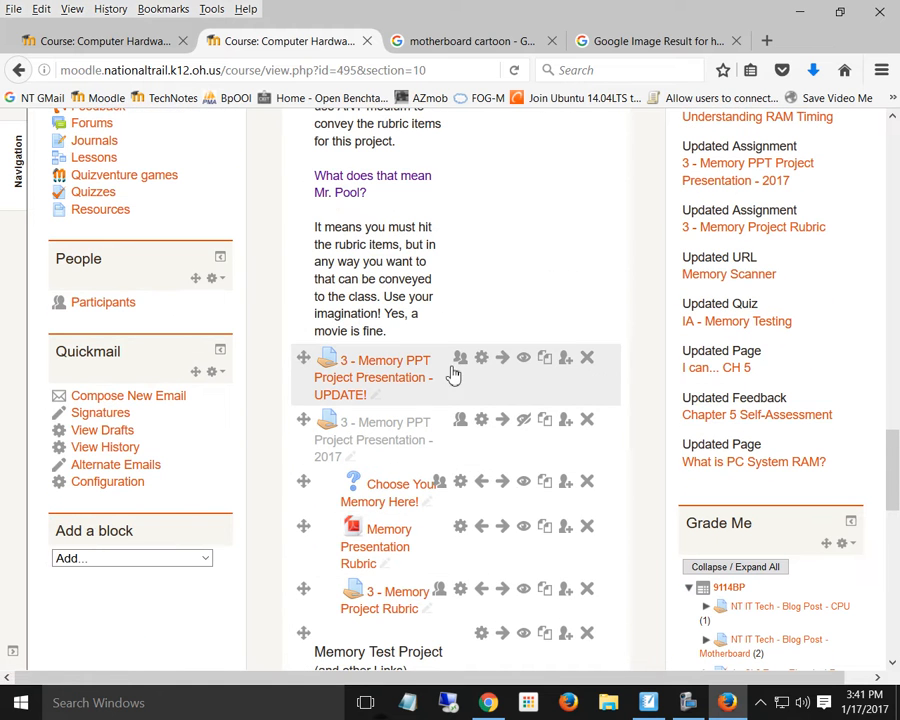
{"action": "left_click", "coordinate": [392, 386]}
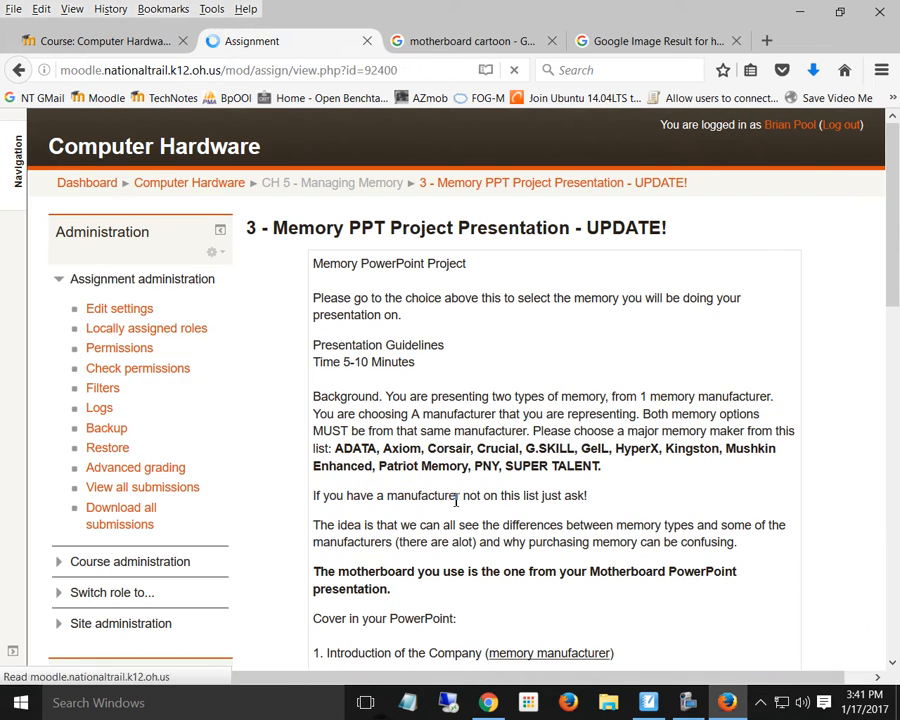
{"action": "left_click", "coordinate": [120, 309]}
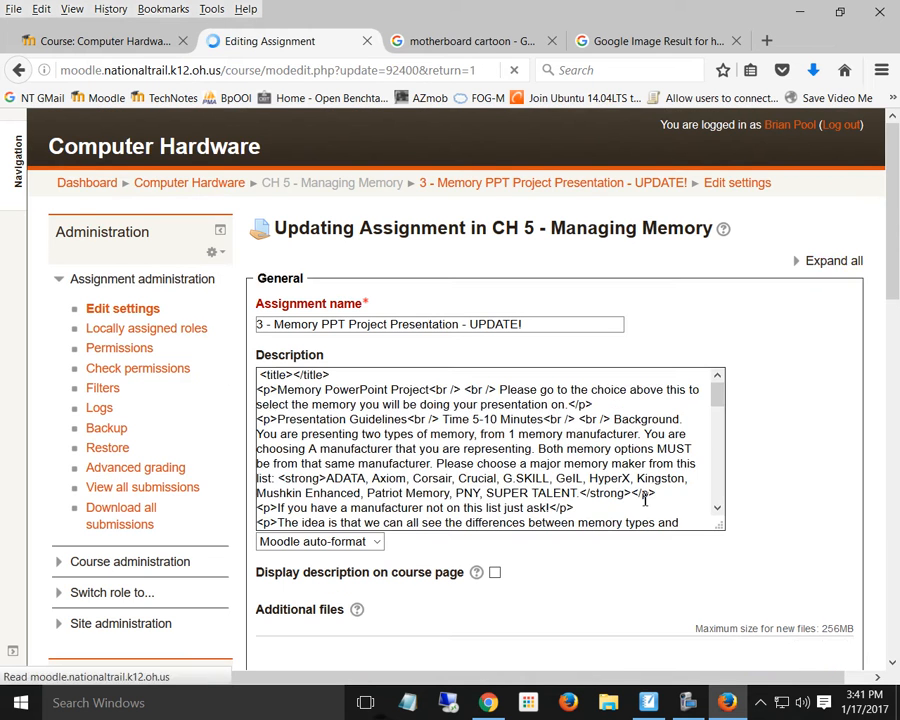
Add a grade access restriction to the assignment based on 3 - Memory Project Rubric
{"action": "scroll", "coordinate": [643, 497], "scroll_direction": "down", "scroll_amount": 5}
{"action": "left_click_drag", "start_coordinate": [896, 281], "coordinate": [892, 604]}
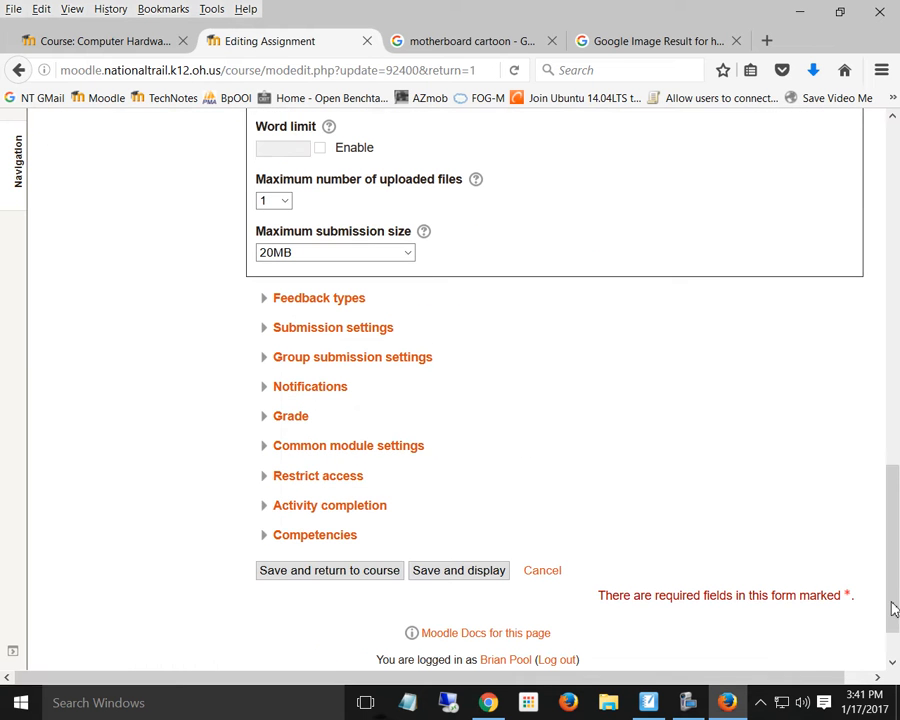
{"action": "left_click", "coordinate": [268, 482]}
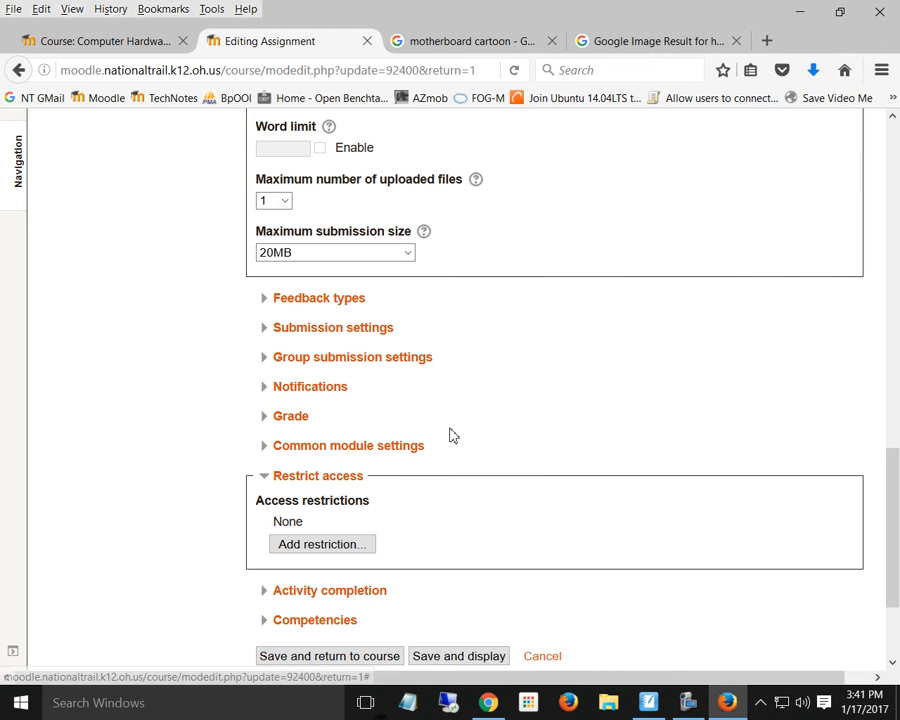
{"action": "left_click", "coordinate": [358, 548]}
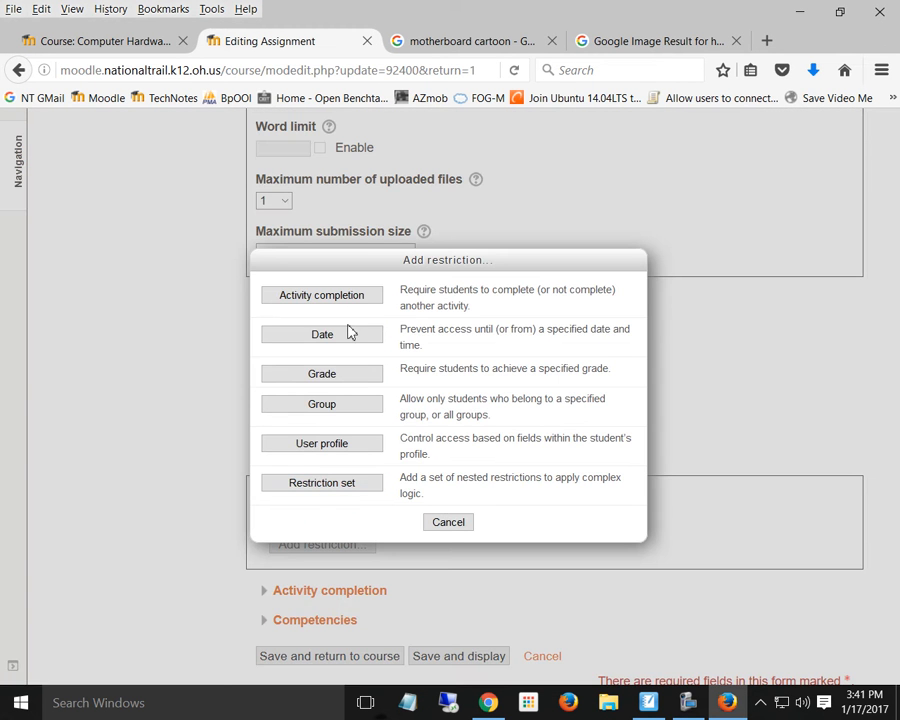
{"action": "left_click", "coordinate": [331, 376]}
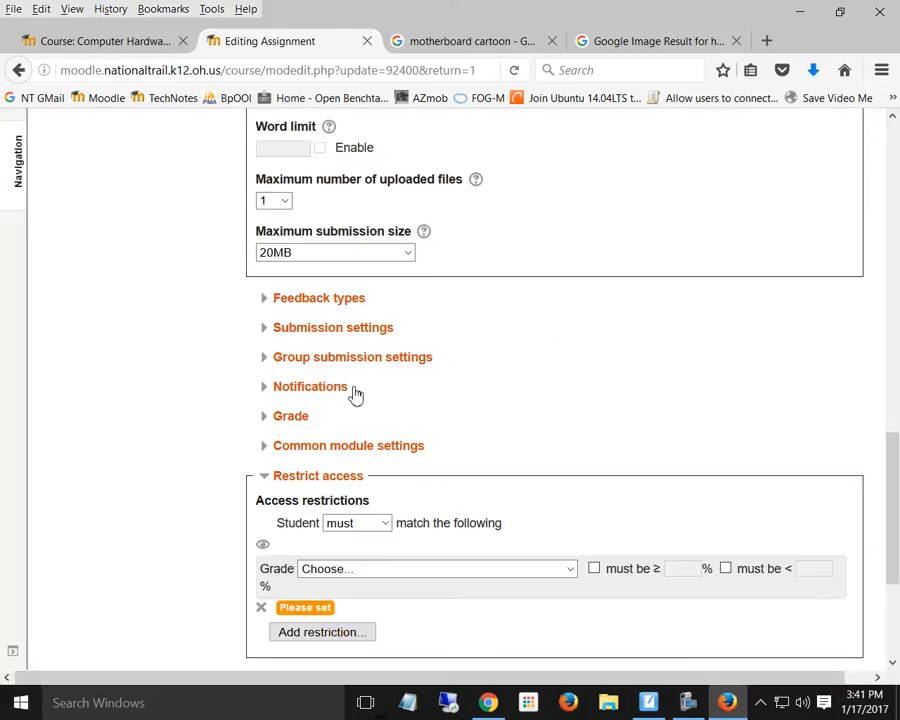
{"action": "scroll", "coordinate": [572, 430], "scroll_direction": "down", "scroll_amount": 3}
{"action": "left_click", "coordinate": [408, 376]}
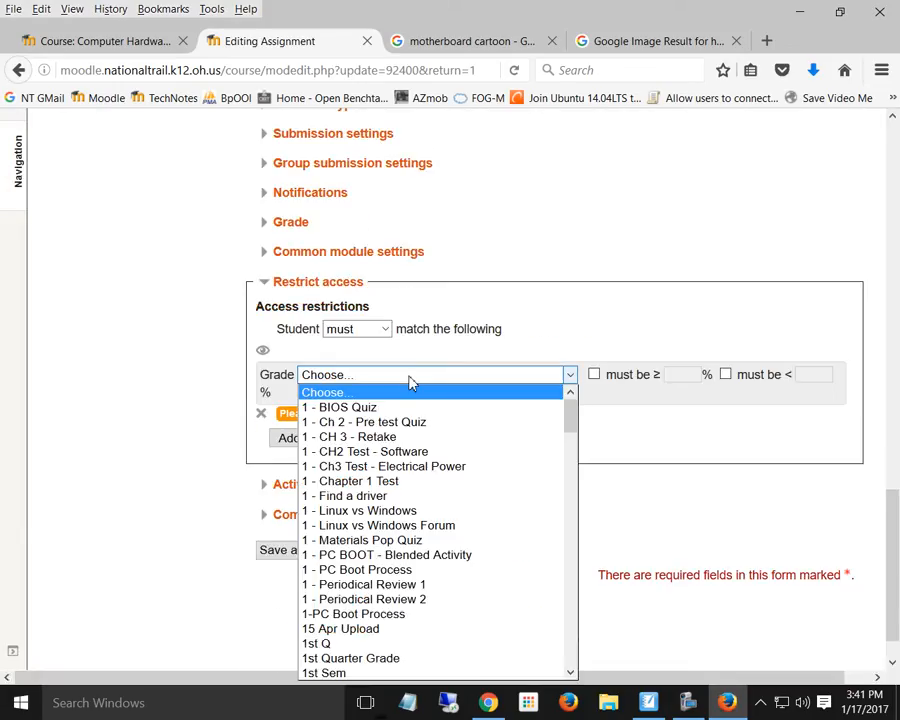
{"action": "left_click_drag", "start_coordinate": [566, 430], "coordinate": [585, 506]}
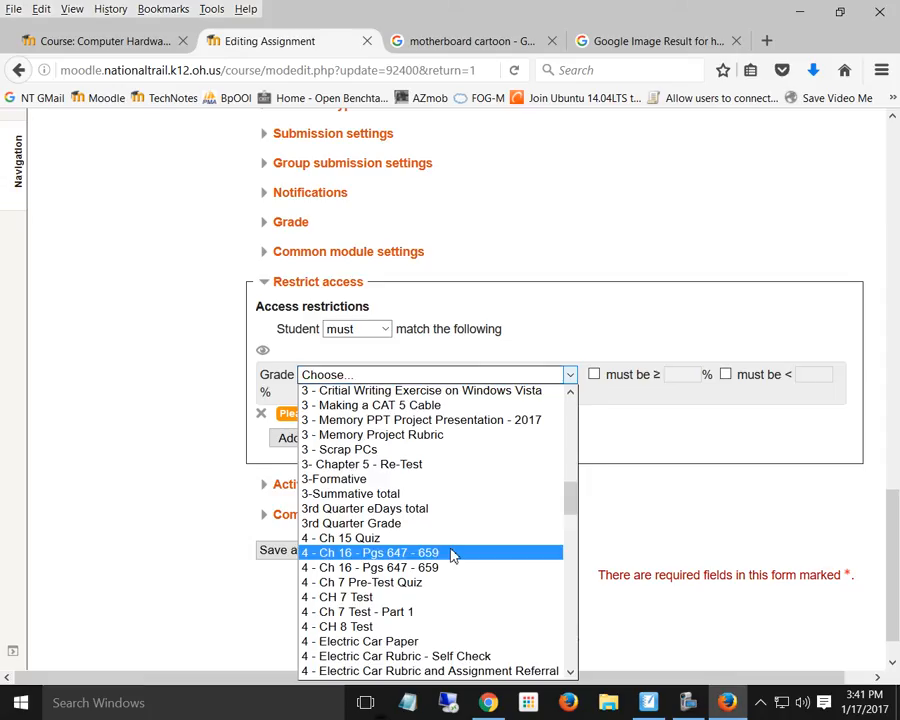
{"action": "scroll", "coordinate": [454, 553], "scroll_direction": "up", "scroll_amount": 2}
{"action": "scroll", "coordinate": [450, 553], "scroll_direction": "up", "scroll_amount": 1}
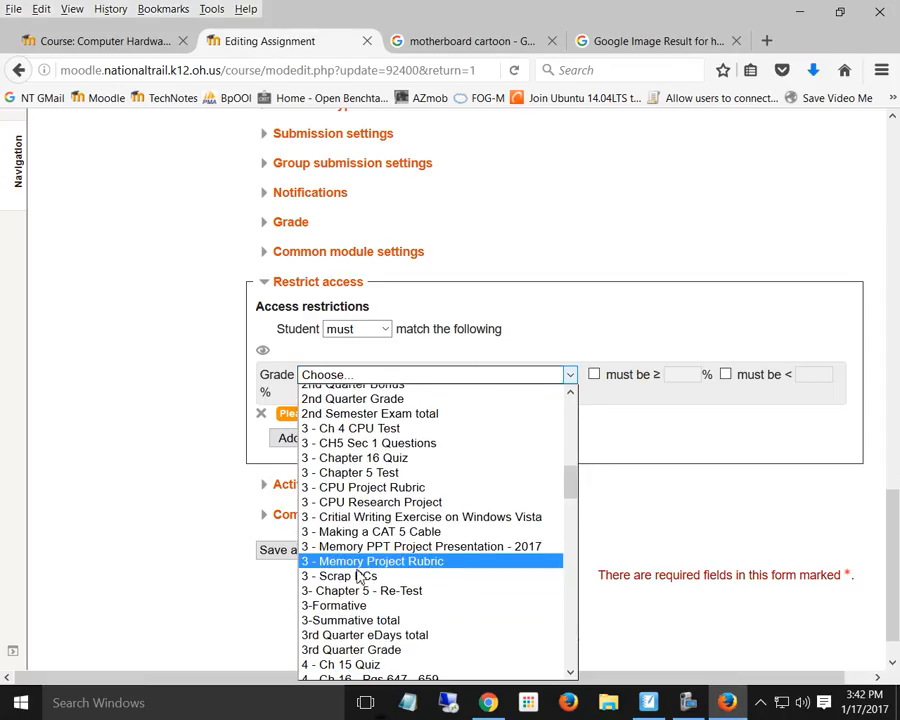
{"action": "left_click", "coordinate": [441, 562]}
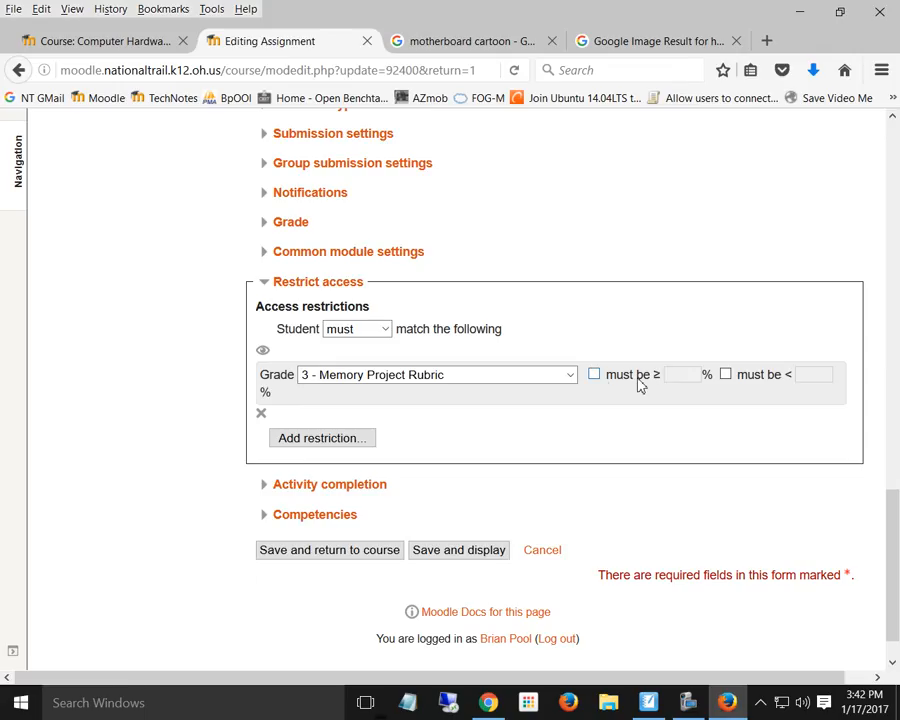
Require the rubric grade to be at least 90% and less than 95%
{"action": "left_click", "coordinate": [594, 374]}
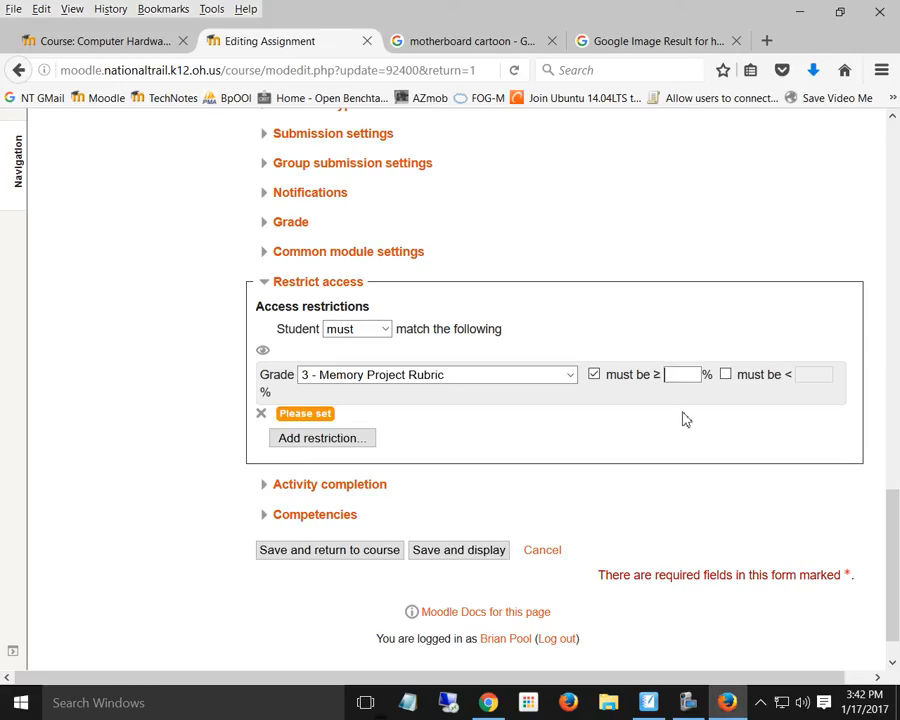
{"action": "left_click", "coordinate": [686, 374]}
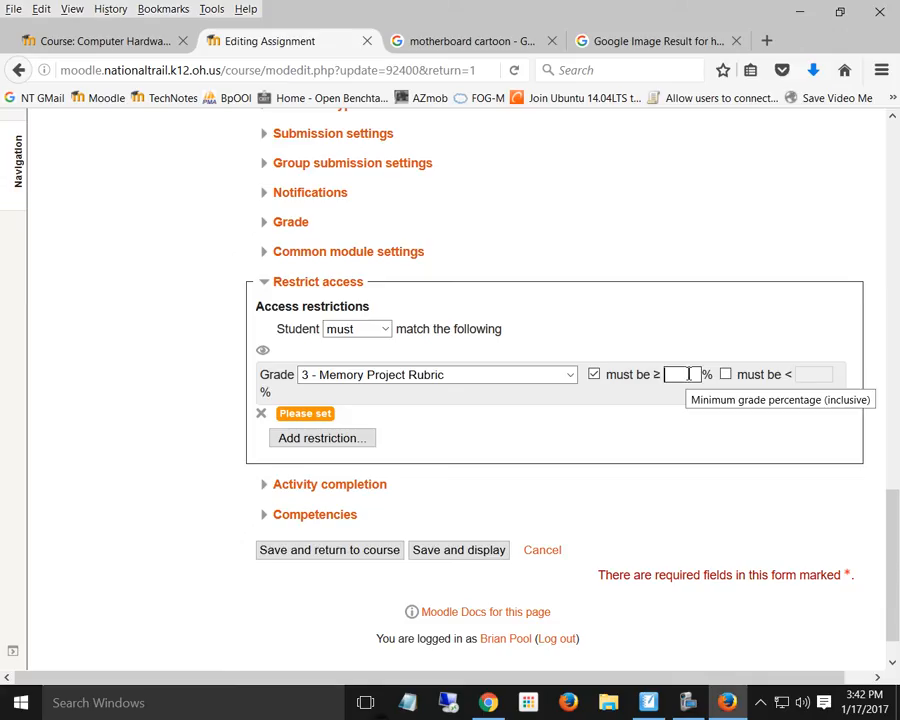
{"action": "type", "text": "90"}
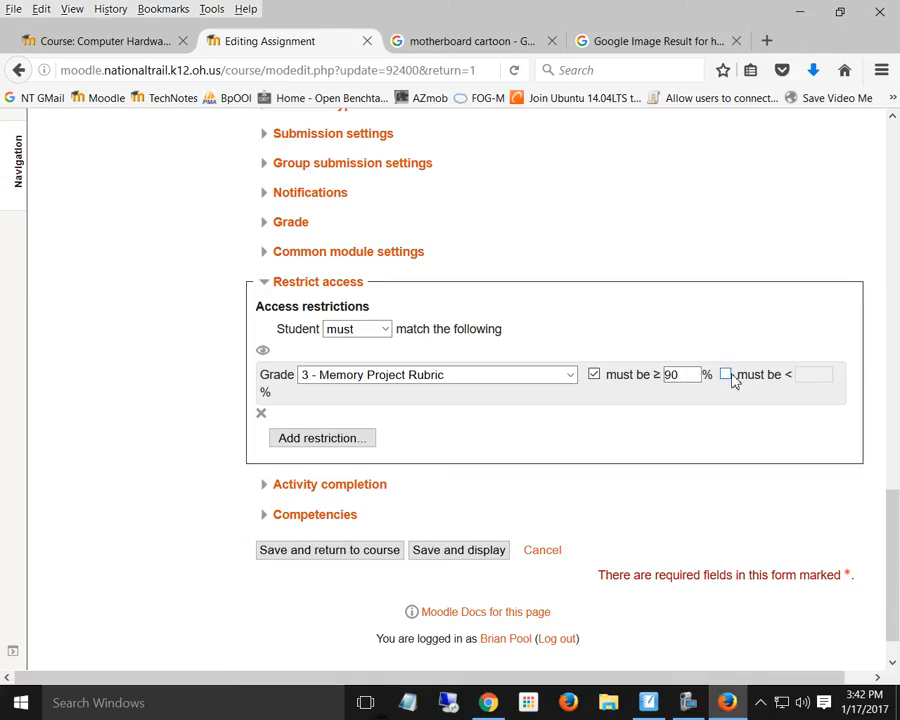
{"action": "left_click", "coordinate": [729, 375]}
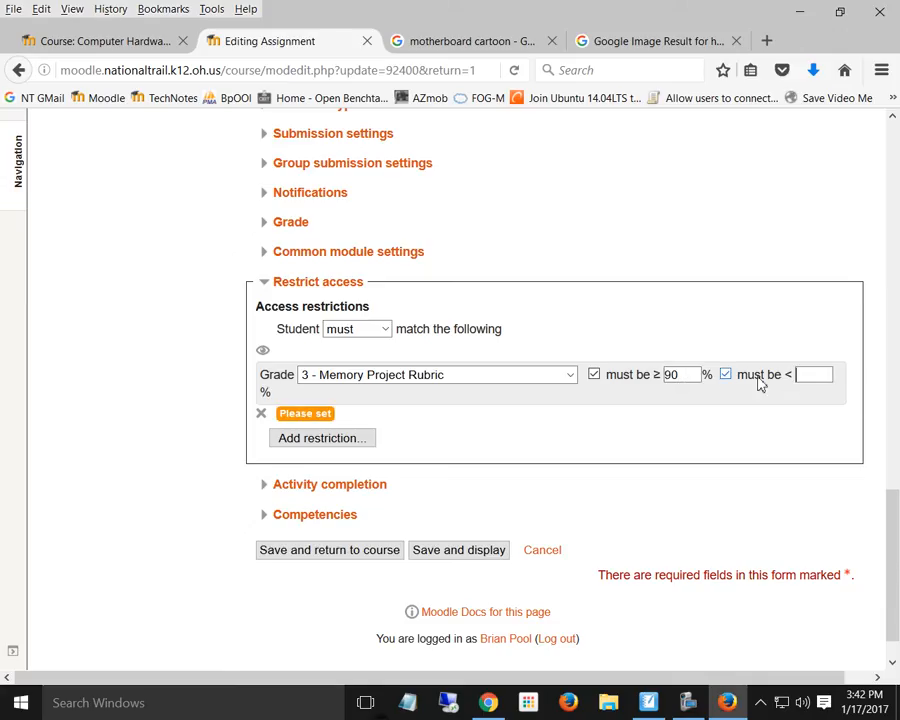
{"action": "left_click", "coordinate": [812, 376]}
{"action": "type", "text": "95"}
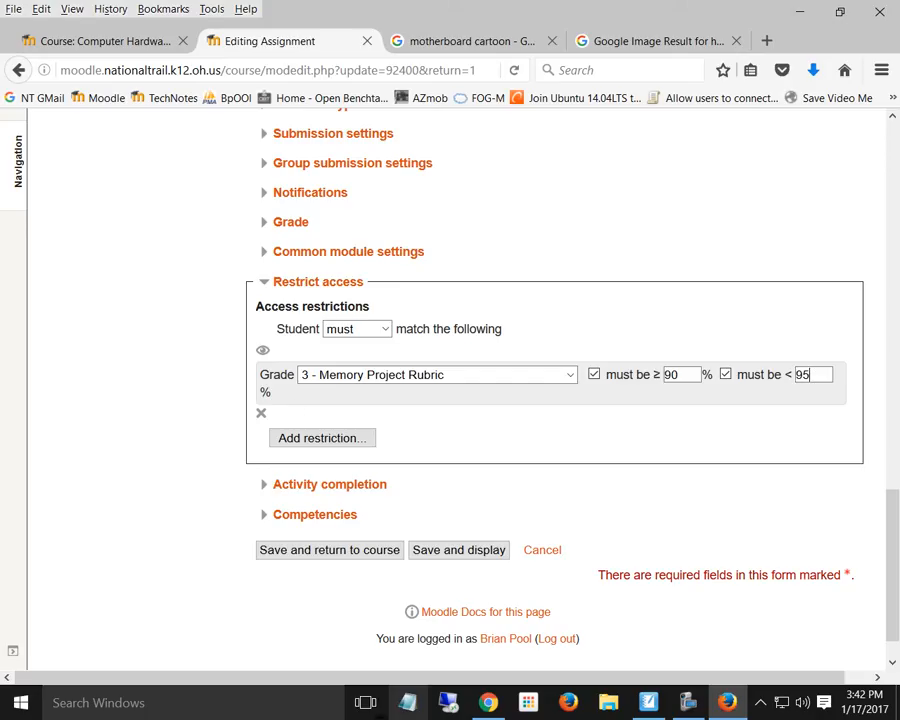
{"action": "left_click", "coordinate": [297, 440]}
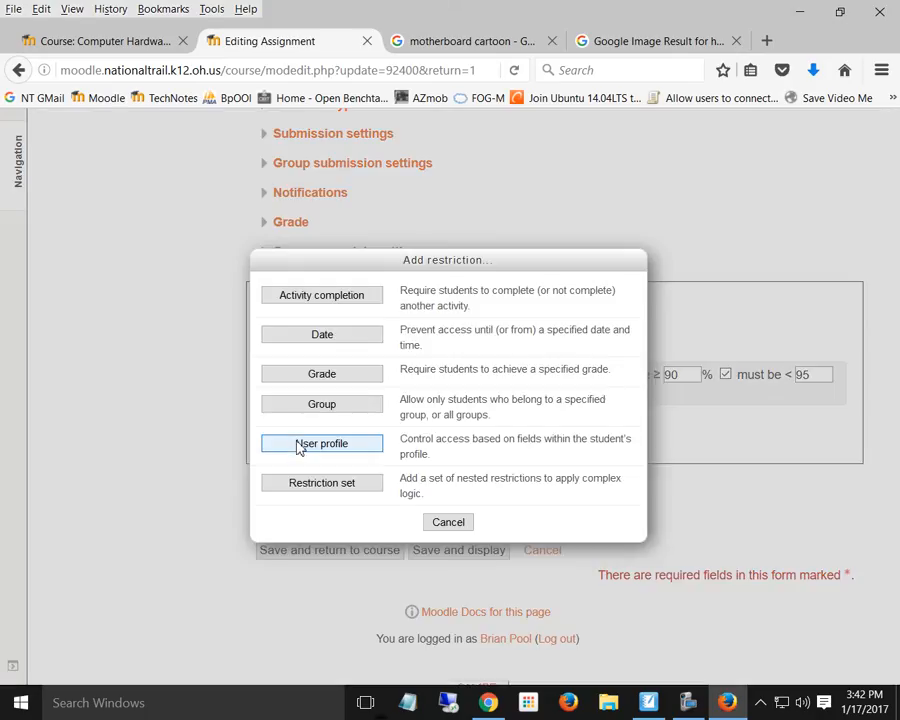
{"action": "left_click", "coordinate": [321, 374]}
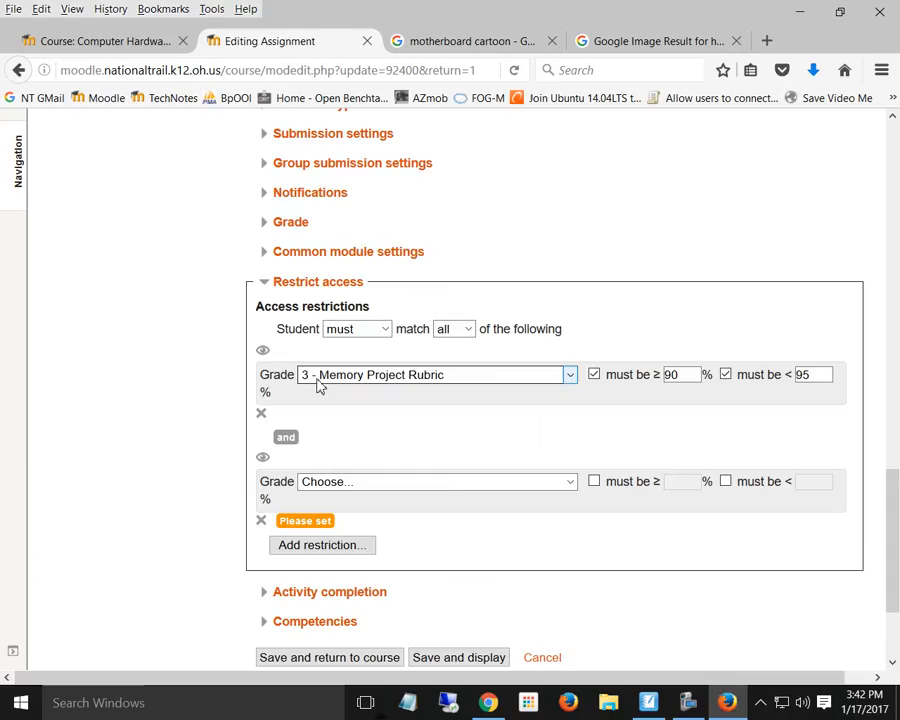
{"action": "left_click", "coordinate": [386, 482]}
{"action": "left_click", "coordinate": [380, 490]}
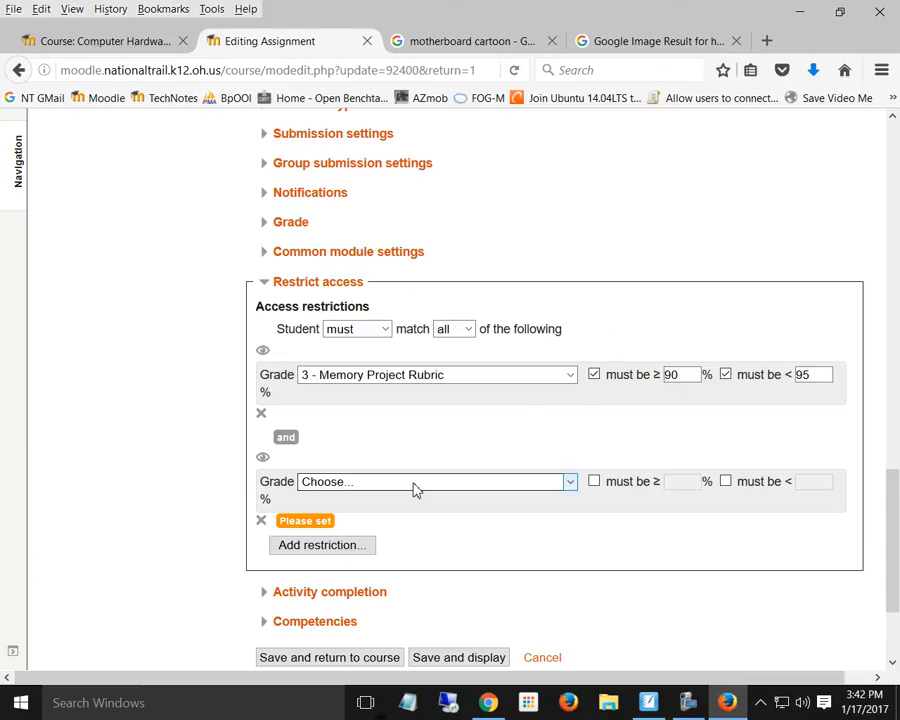
{"action": "left_click", "coordinate": [260, 524]}
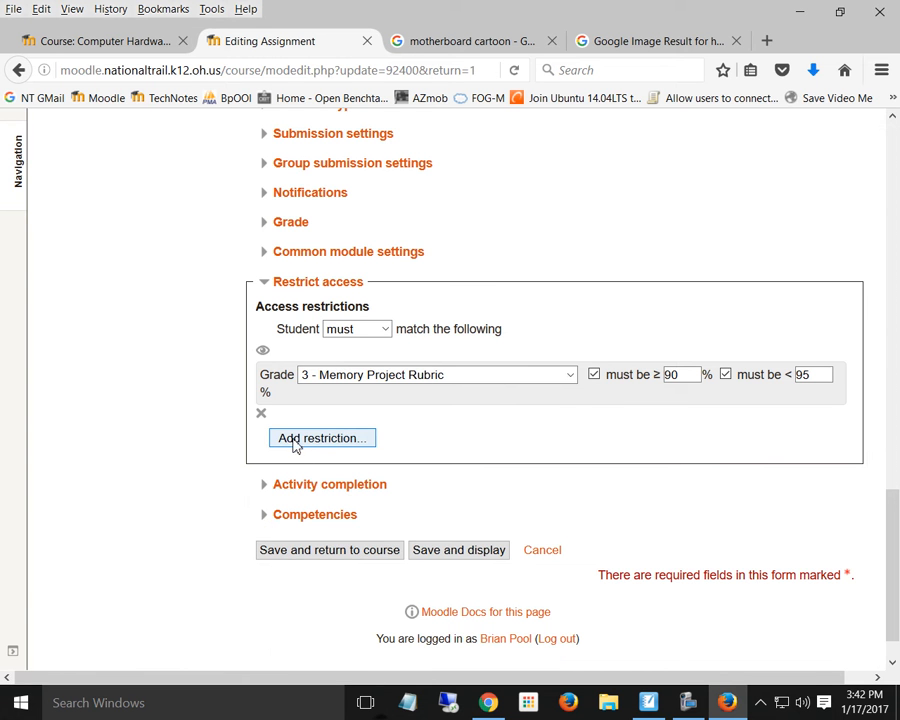
Add a group access restriction limiting the assignment to group 1-1
{"action": "left_click", "coordinate": [295, 443]}
{"action": "left_click", "coordinate": [327, 406]}
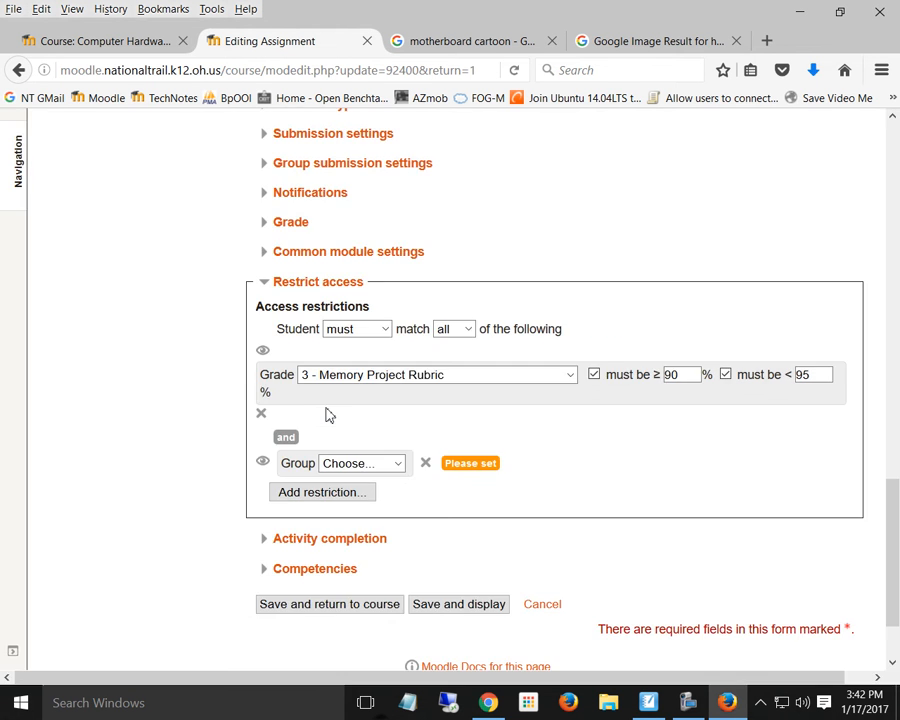
{"action": "left_click", "coordinate": [398, 464]}
{"action": "left_click", "coordinate": [364, 509]}
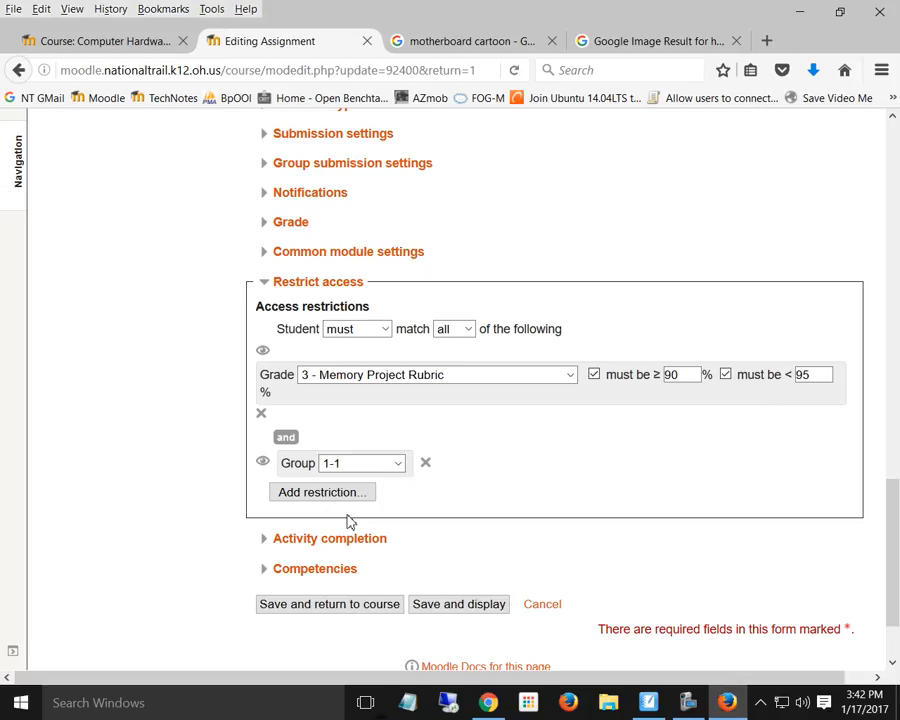
Try a user profile restriction requiring City/town to be equal to New Paris, and remove it again
{"action": "left_click", "coordinate": [343, 499]}
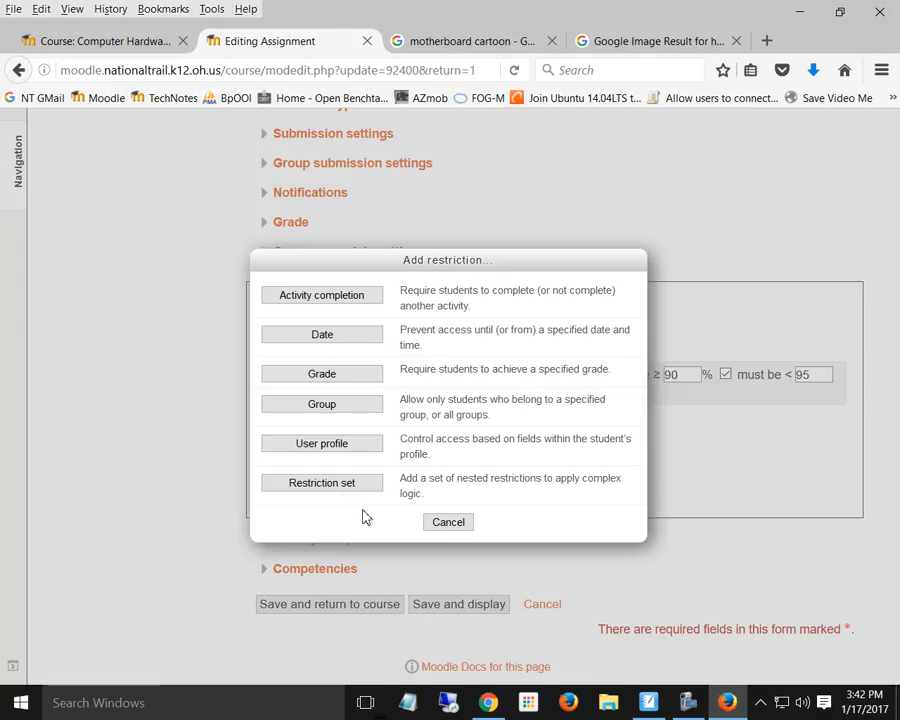
{"action": "left_click", "coordinate": [333, 443]}
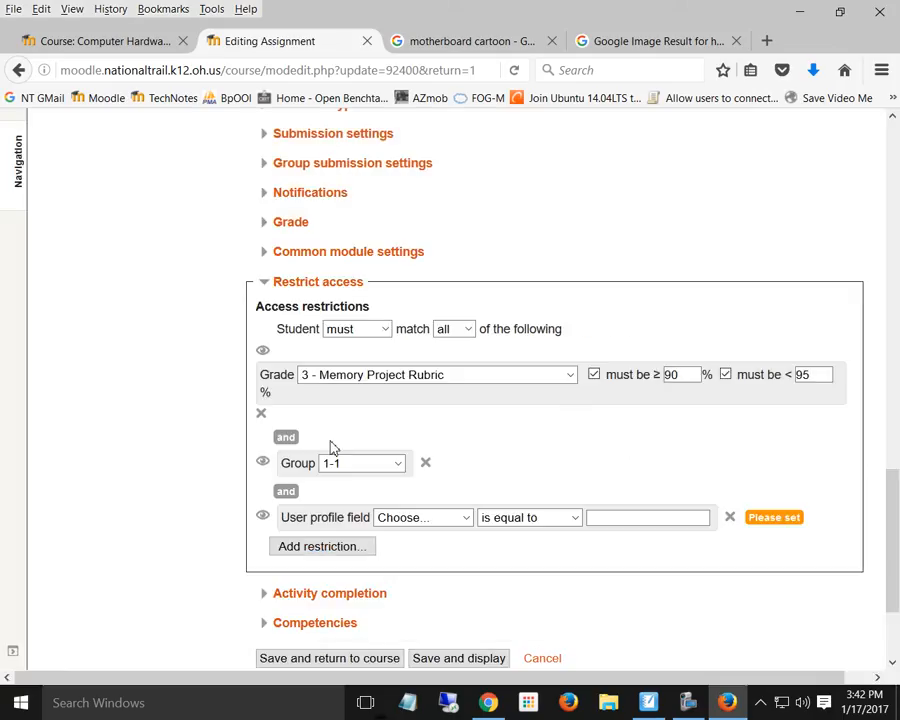
{"action": "left_click", "coordinate": [424, 522]}
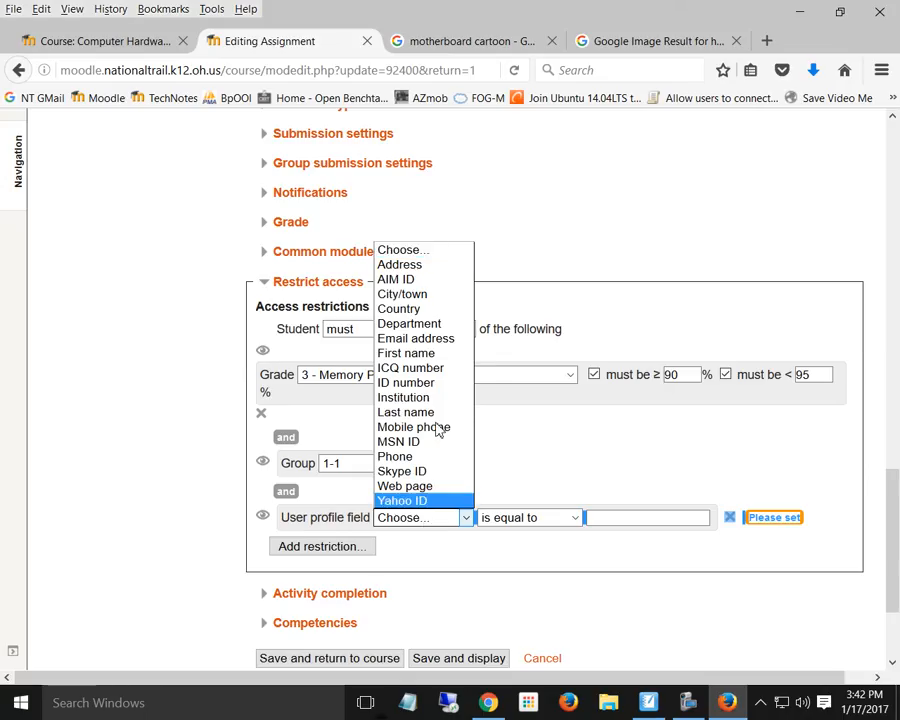
{"action": "left_click", "coordinate": [436, 295]}
{"action": "left_click", "coordinate": [630, 518]}
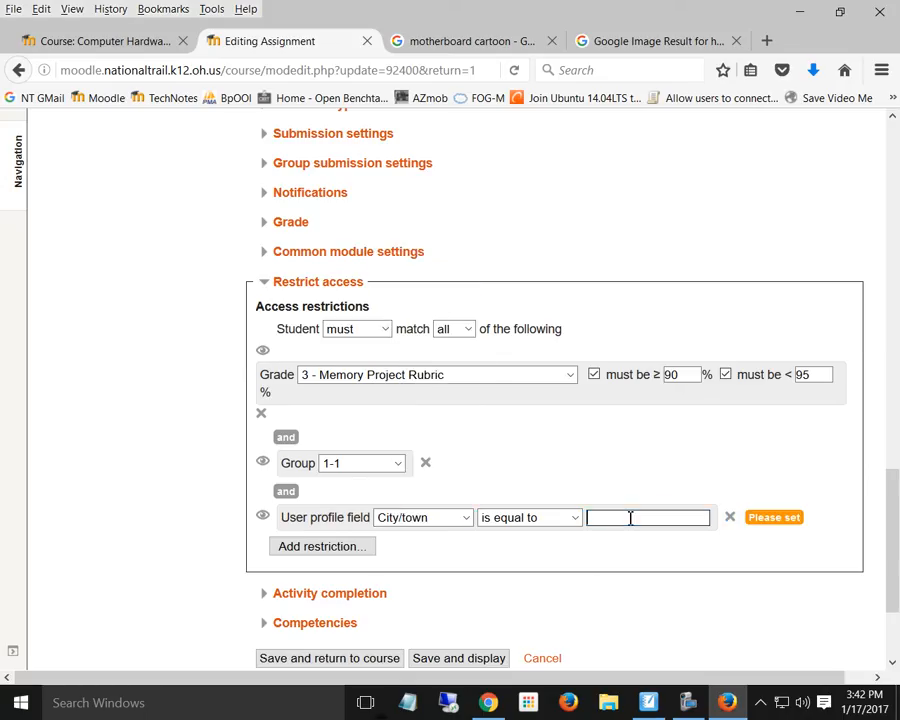
{"action": "type", "text": "New Paris"}
{"action": "left_click", "coordinate": [466, 517]}
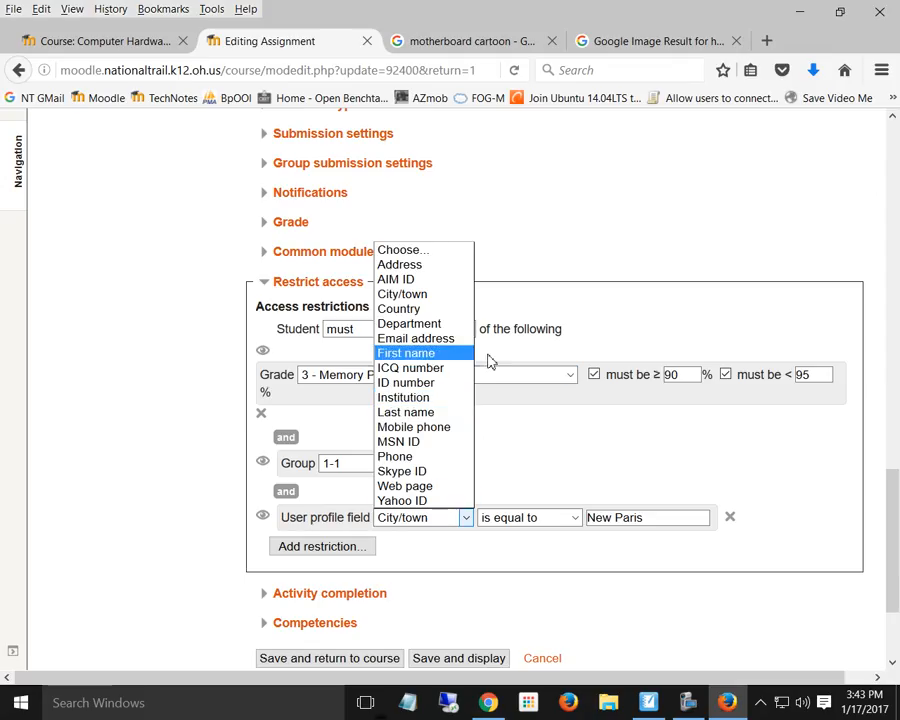
{"action": "left_click", "coordinate": [616, 424]}
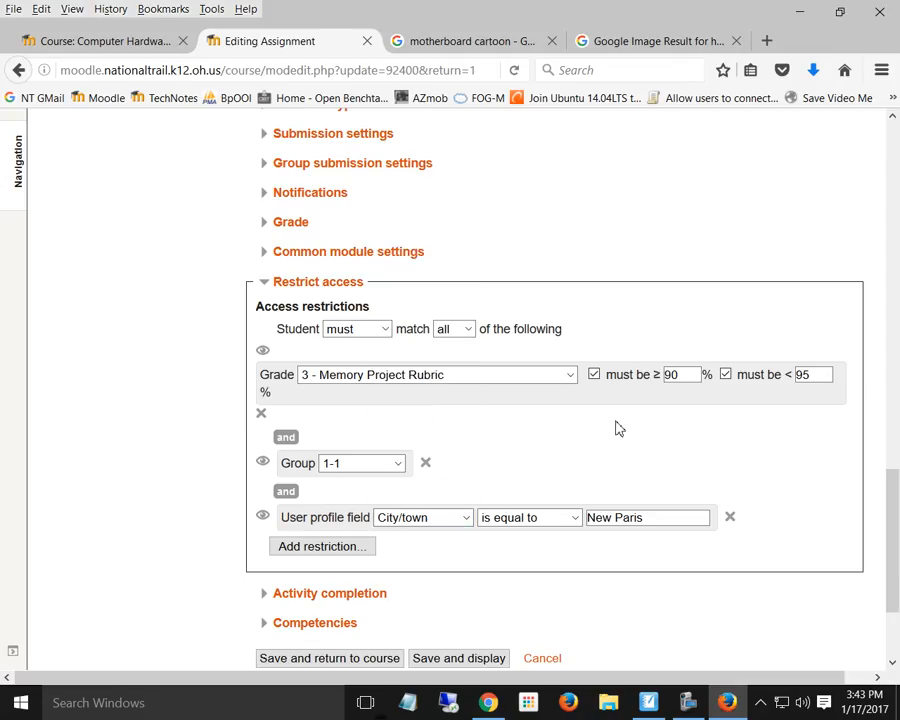
{"action": "left_click", "coordinate": [730, 517]}
Add an activity completion restriction requiring Start Hardware to be marked complete
{"action": "left_click", "coordinate": [309, 492]}
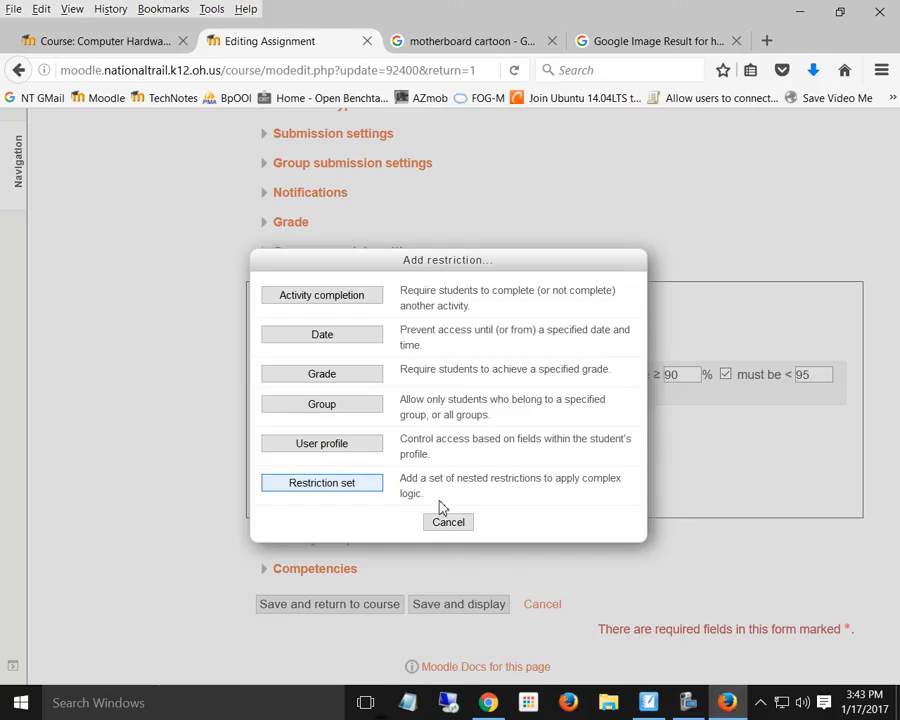
{"action": "left_click", "coordinate": [331, 299]}
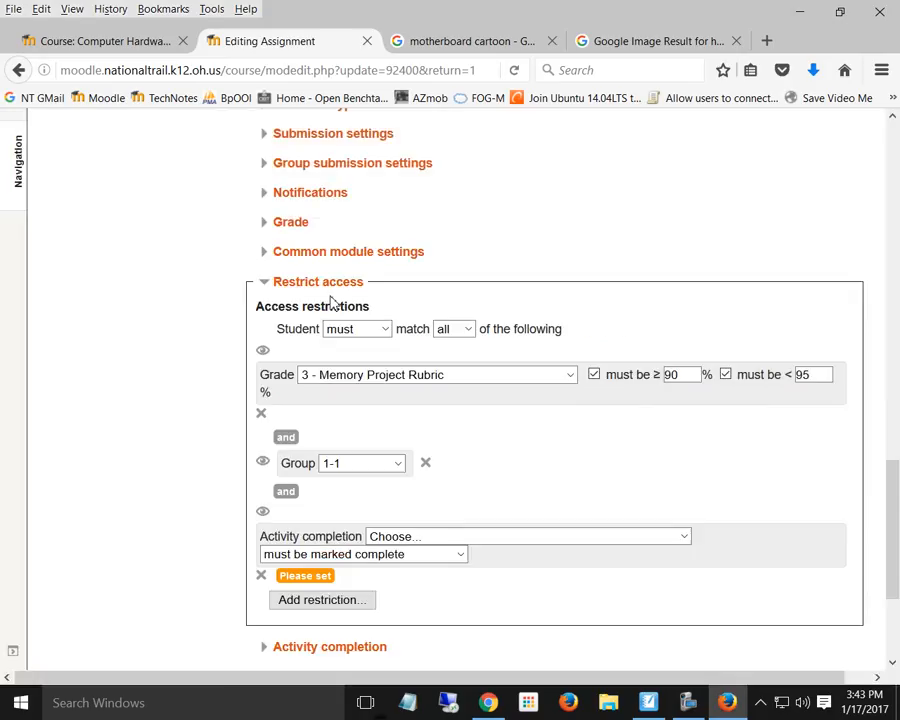
{"action": "left_click", "coordinate": [434, 538]}
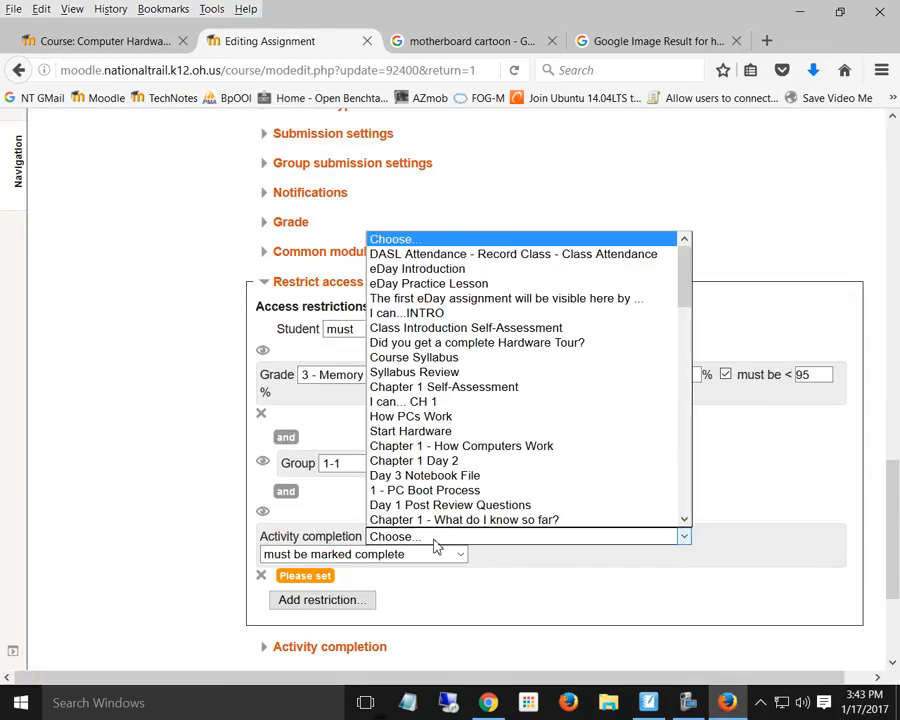
{"action": "left_click", "coordinate": [410, 431]}
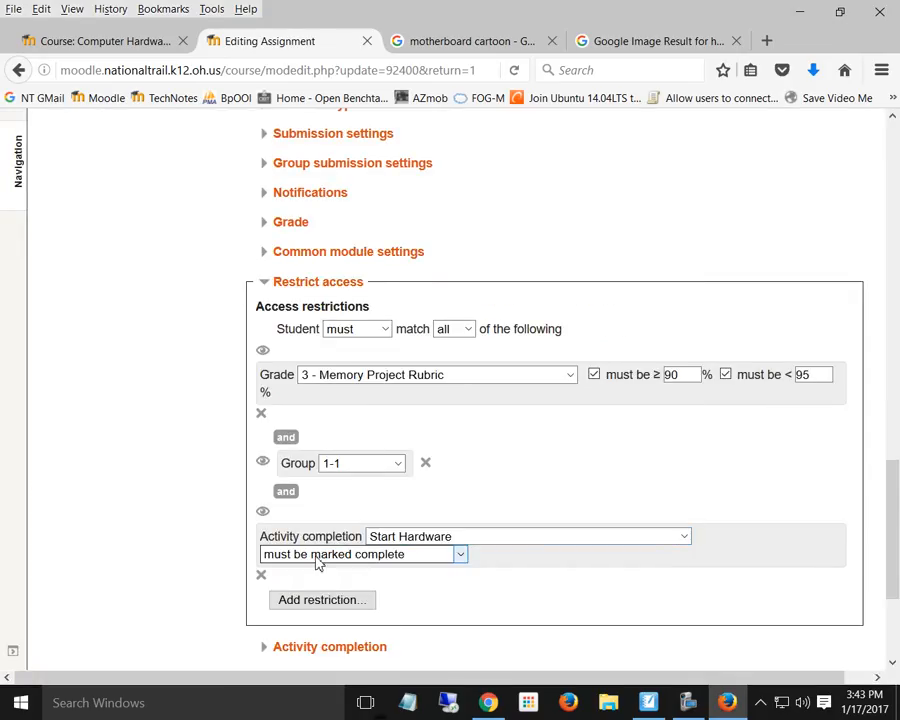
Try letting students match any of the restrictions, and switch back to requiring all of them
{"action": "left_click", "coordinate": [466, 328]}
{"action": "left_click", "coordinate": [458, 361]}
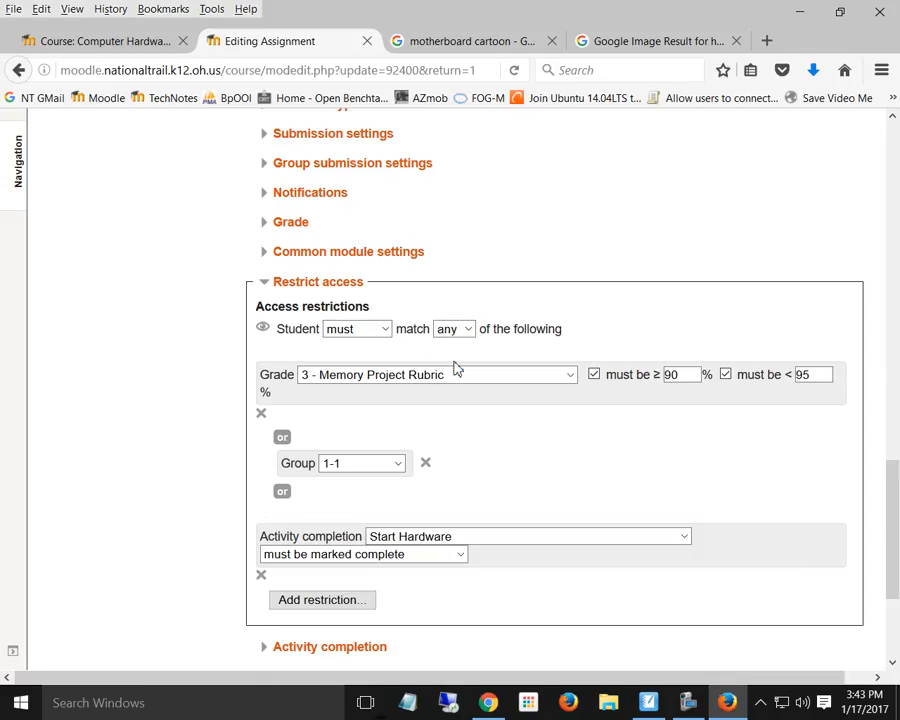
{"action": "left_click", "coordinate": [466, 328]}
{"action": "left_click", "coordinate": [460, 344]}
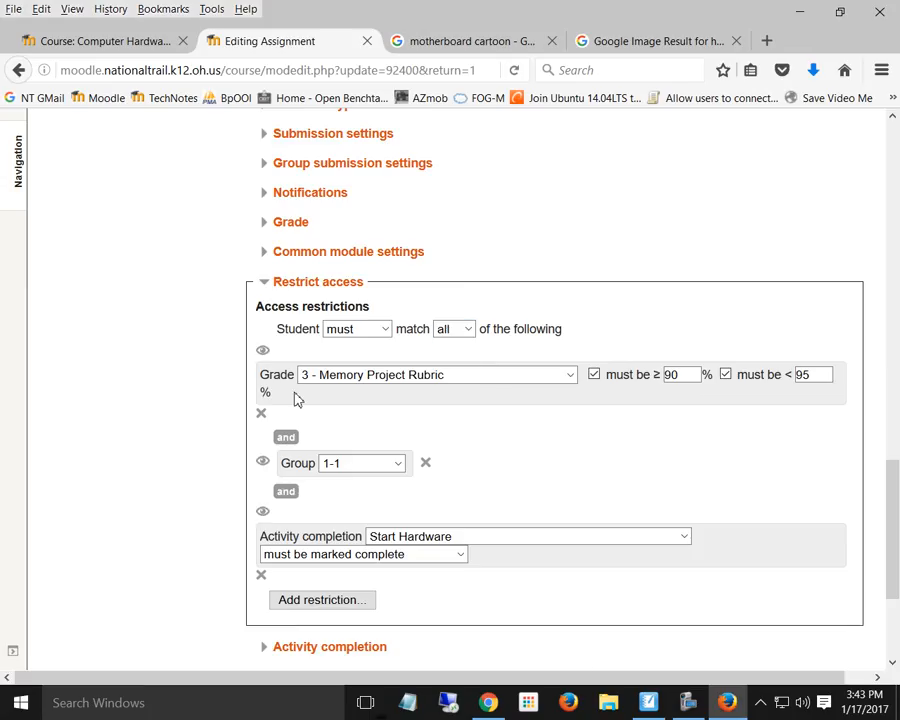
Try hiding the grade, group and activity completion restrictions from students who do not meet them, and switch all three back to displayed
{"action": "left_click", "coordinate": [262, 353]}
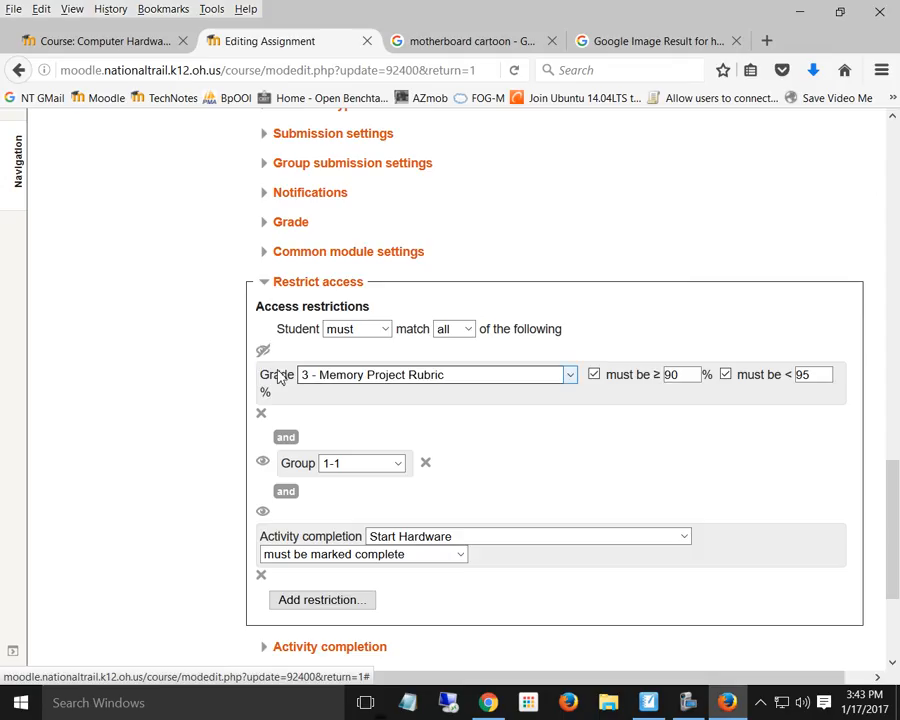
{"action": "left_click", "coordinate": [262, 463]}
{"action": "left_click", "coordinate": [262, 512]}
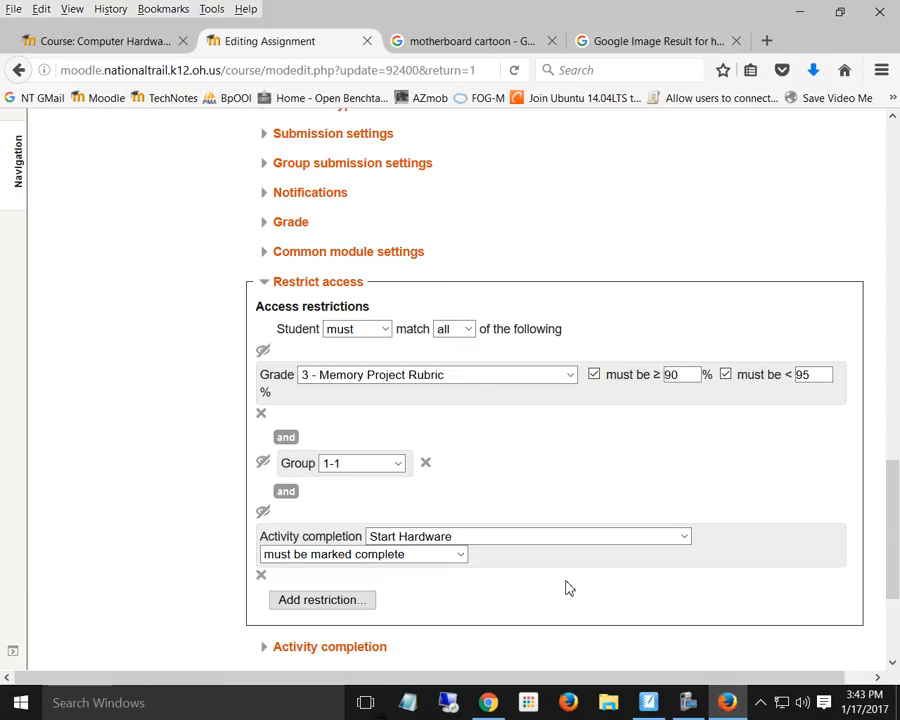
{"action": "left_click", "coordinate": [262, 350]}
{"action": "left_click", "coordinate": [262, 463]}
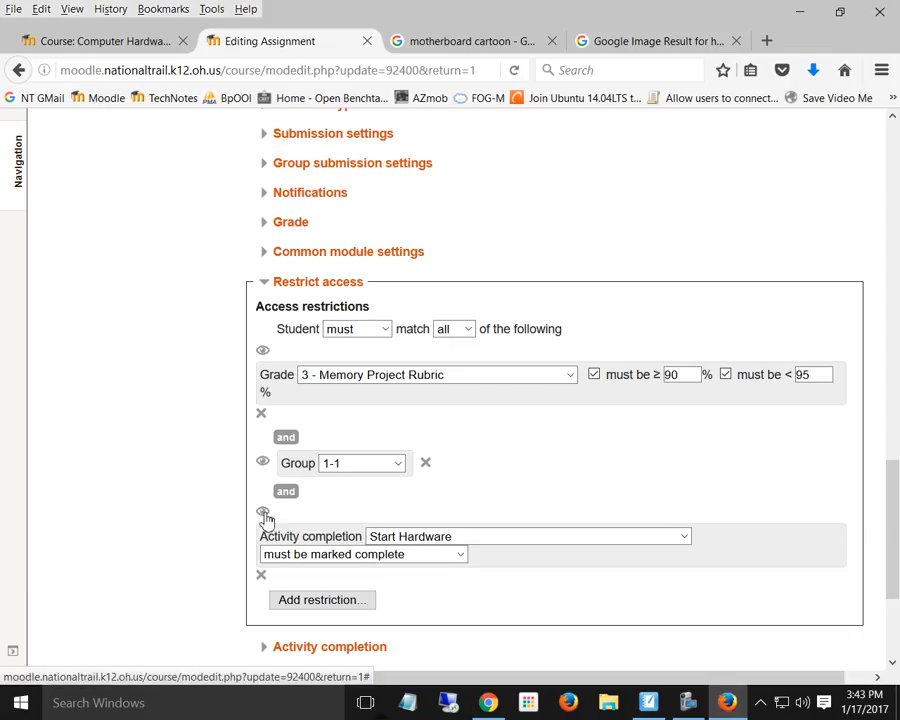
{"action": "left_click", "coordinate": [263, 512]}
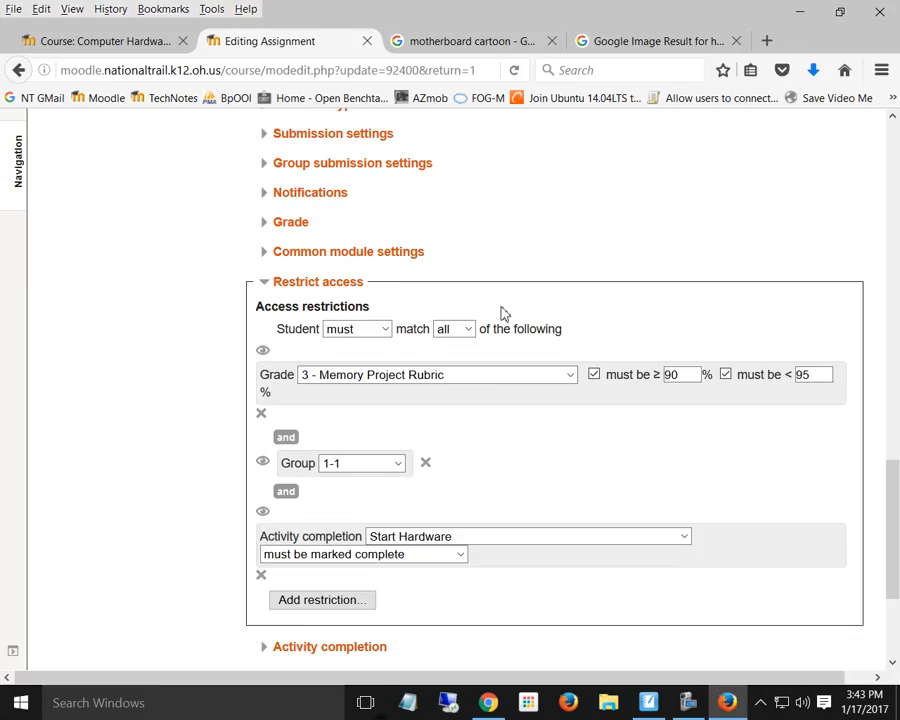
Cancel editing the Memory PPT Project Presentation assignment, discarding the unsaved access restrictions
{"action": "scroll", "coordinate": [508, 396], "scroll_direction": "down", "scroll_amount": 3}
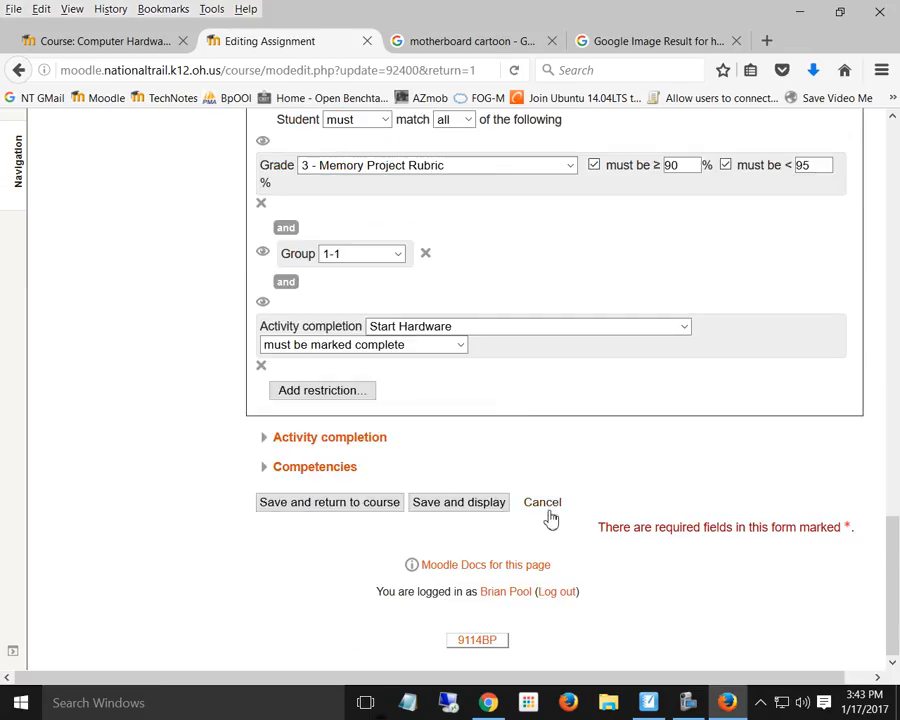
{"action": "left_click", "coordinate": [545, 506]}
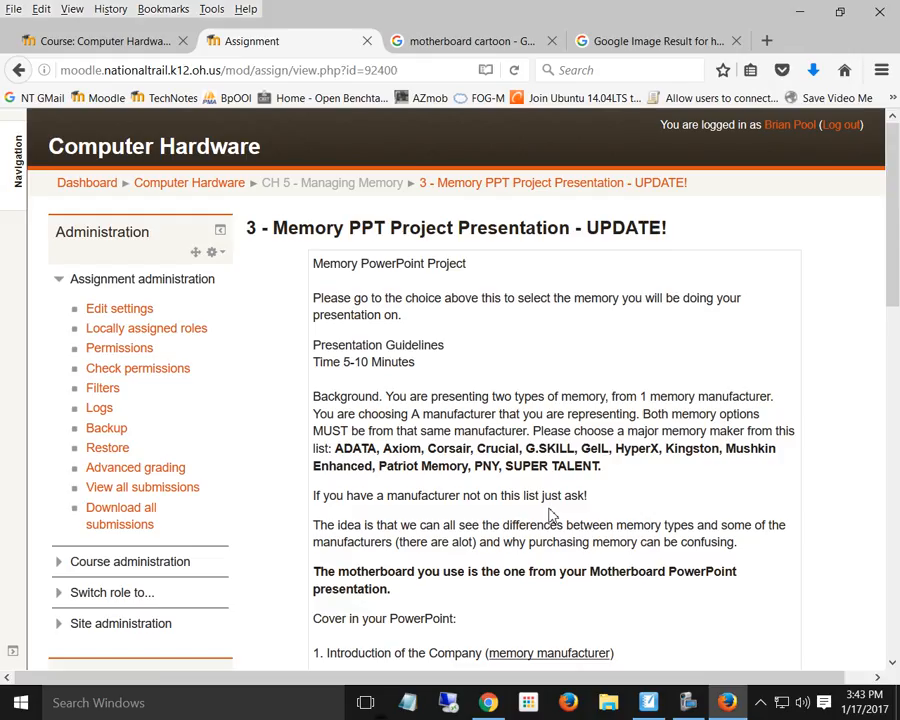
{"action": "left_click", "coordinate": [690, 702]}
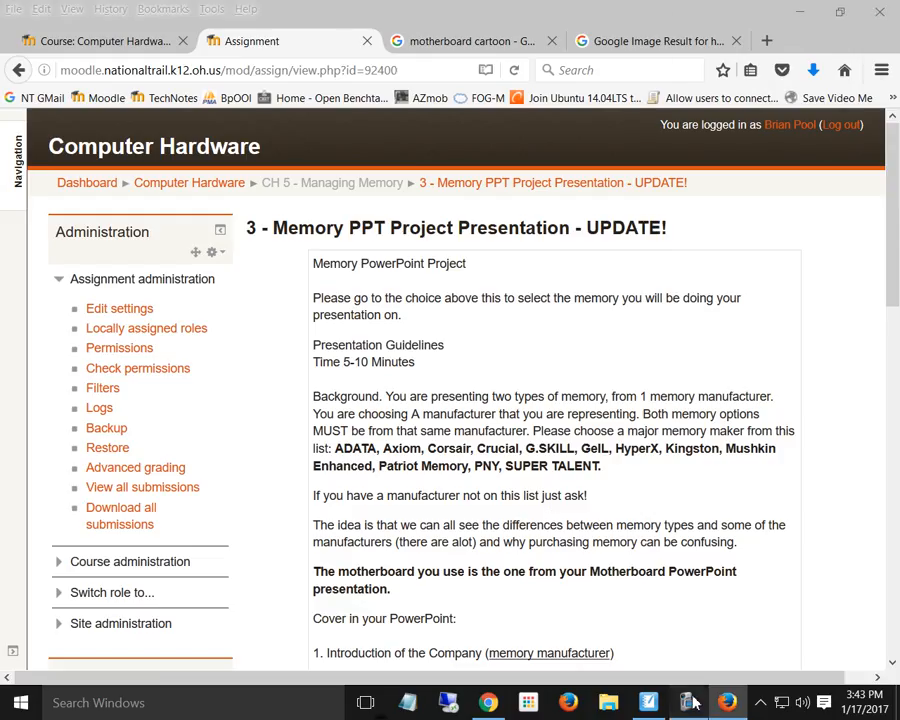
{"action": "left_click", "coordinate": [773, 88]}
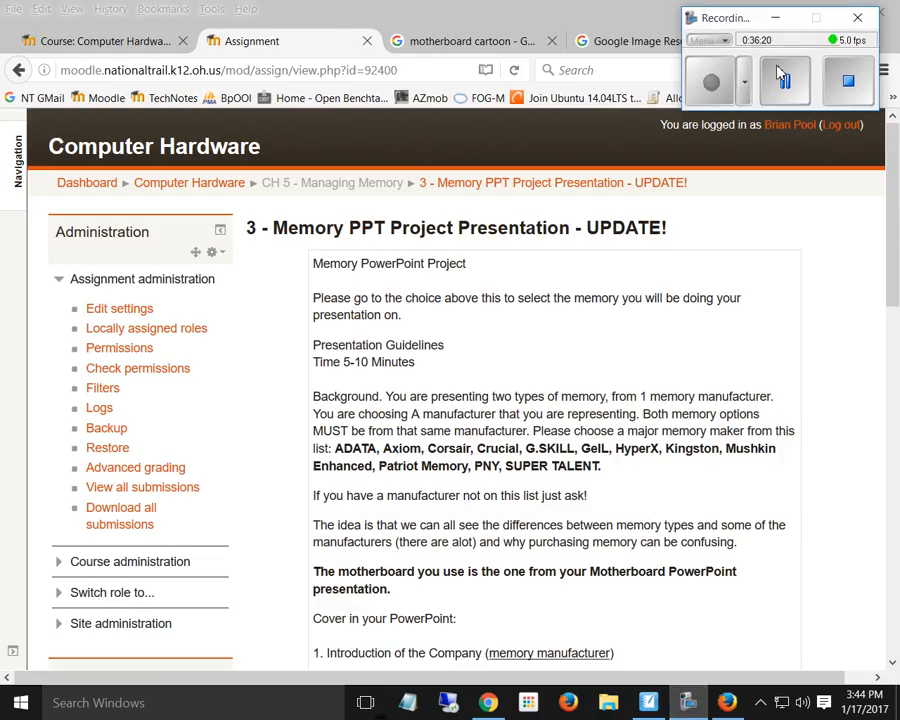
{"action": "left_click", "coordinate": [777, 19]}
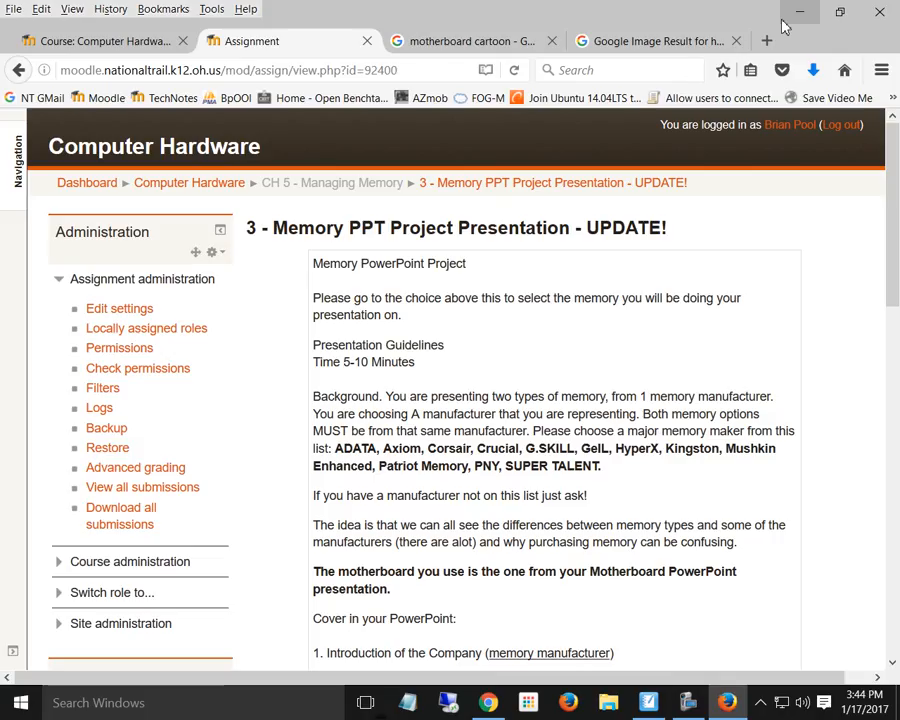
Switch to SMART Notebook to review the Moodle Activity Completion and Moodle Restrictions outline
{"action": "left_click", "coordinate": [652, 702]}
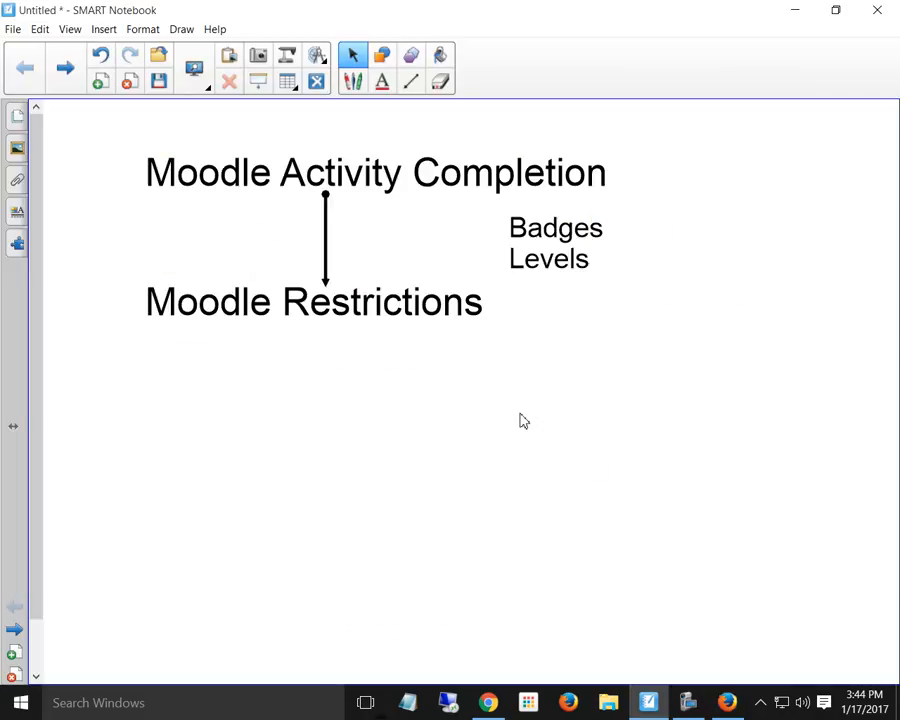